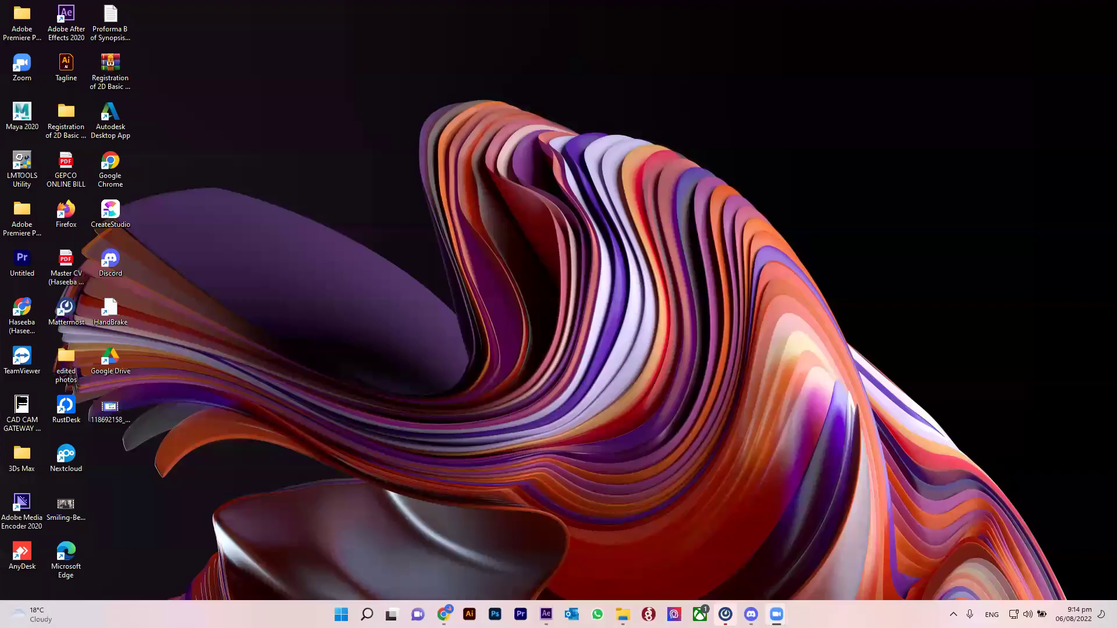
Step: Bring the After Effects window with the empty Comp 2 back to the front
{"action": "key", "text": "alt+Tab"}
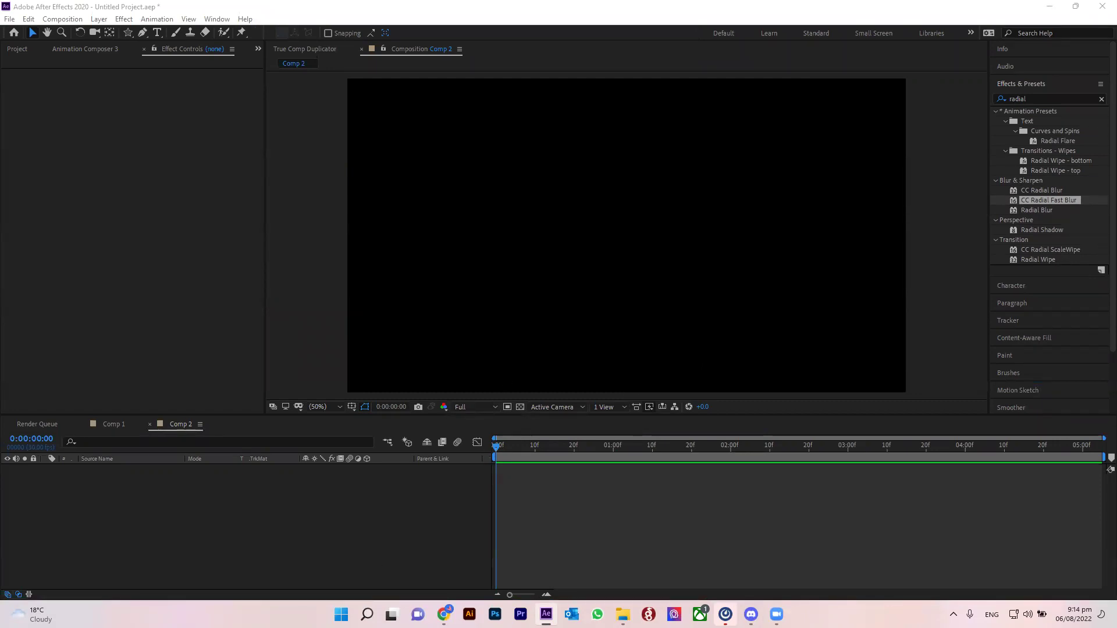
Step: Save the After Effects project with Ctrl+S
{"action": "mouse_move", "coordinate": [444, 615]}
{"action": "key", "text": "ctrl+s"}
Step: Browse Animation Composer's Starter Presets to the Transitions - 2D Layer thumbnails and widen the panel
{"action": "left_click", "coordinate": [74, 49]}
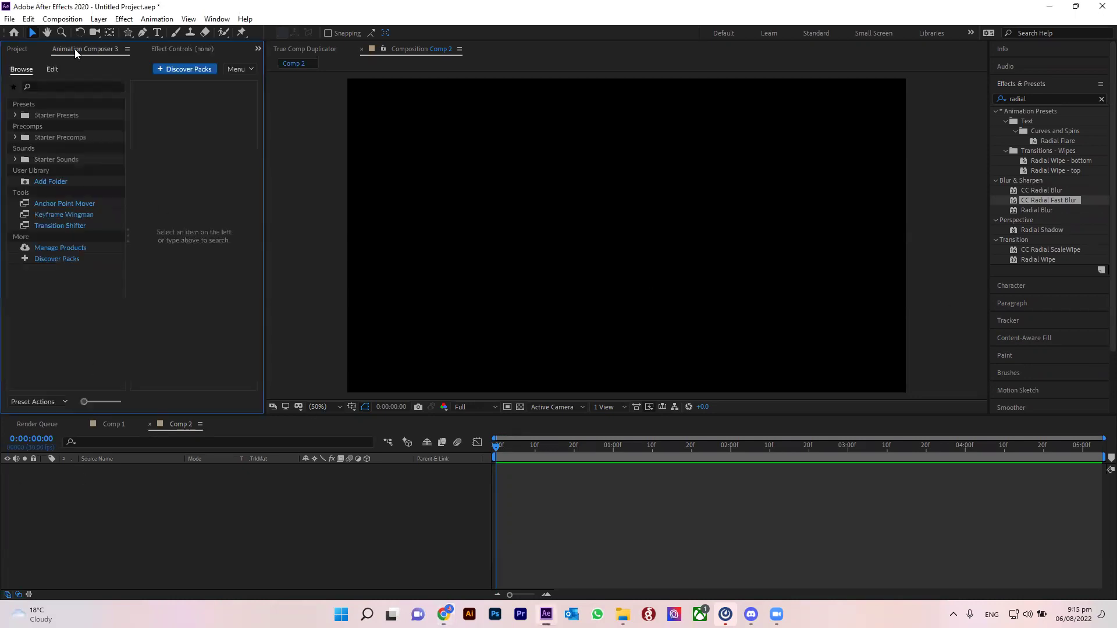
{"action": "left_click", "coordinate": [15, 115]}
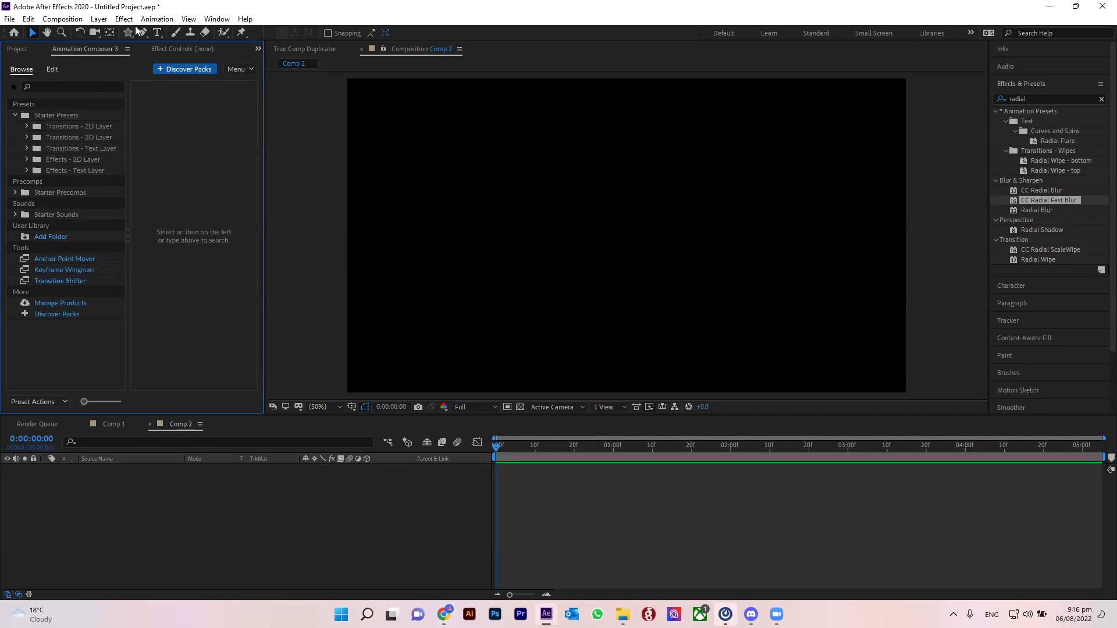
{"action": "left_click", "coordinate": [225, 19]}
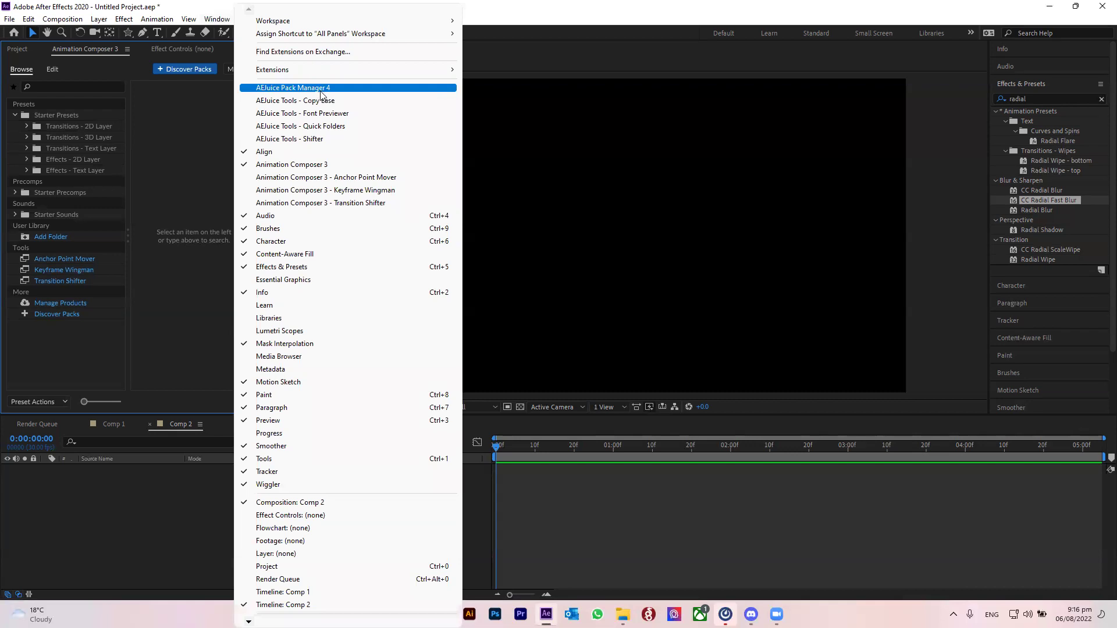
{"action": "left_click", "coordinate": [41, 135]}
{"action": "left_click", "coordinate": [27, 137]}
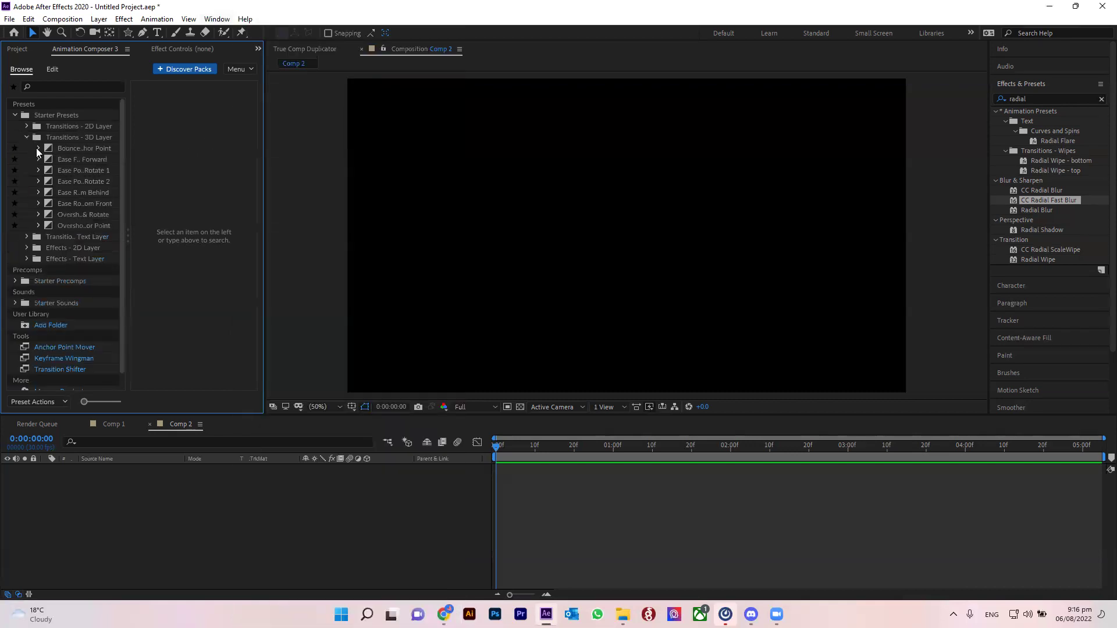
{"action": "left_click", "coordinate": [26, 126]}
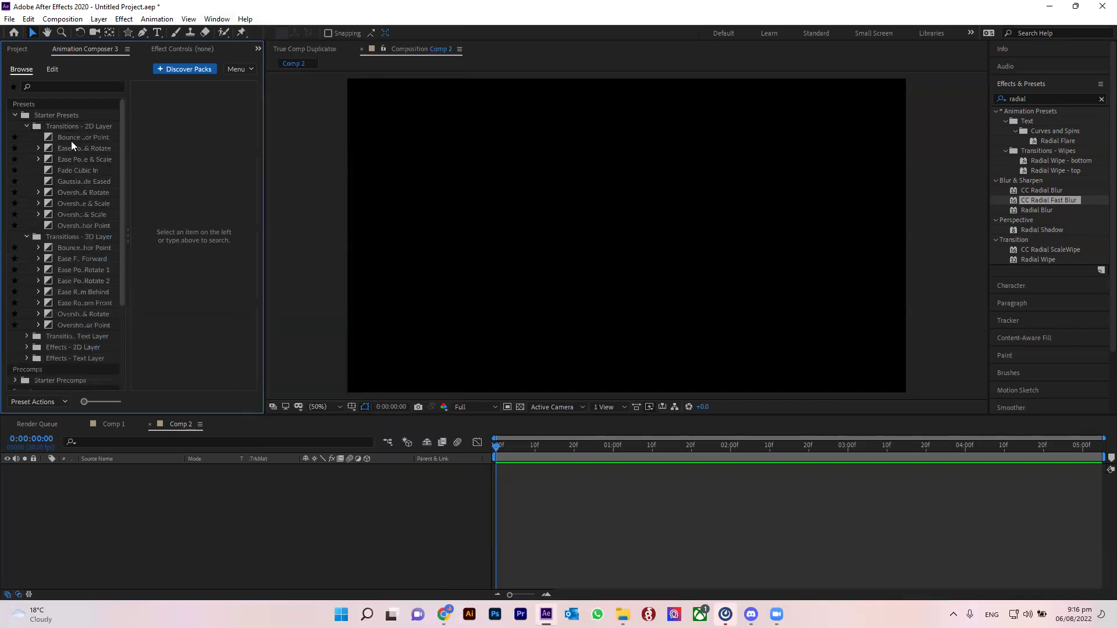
{"action": "left_click", "coordinate": [67, 126]}
{"action": "left_click_drag", "start_coordinate": [265, 207], "coordinate": [354, 223]}
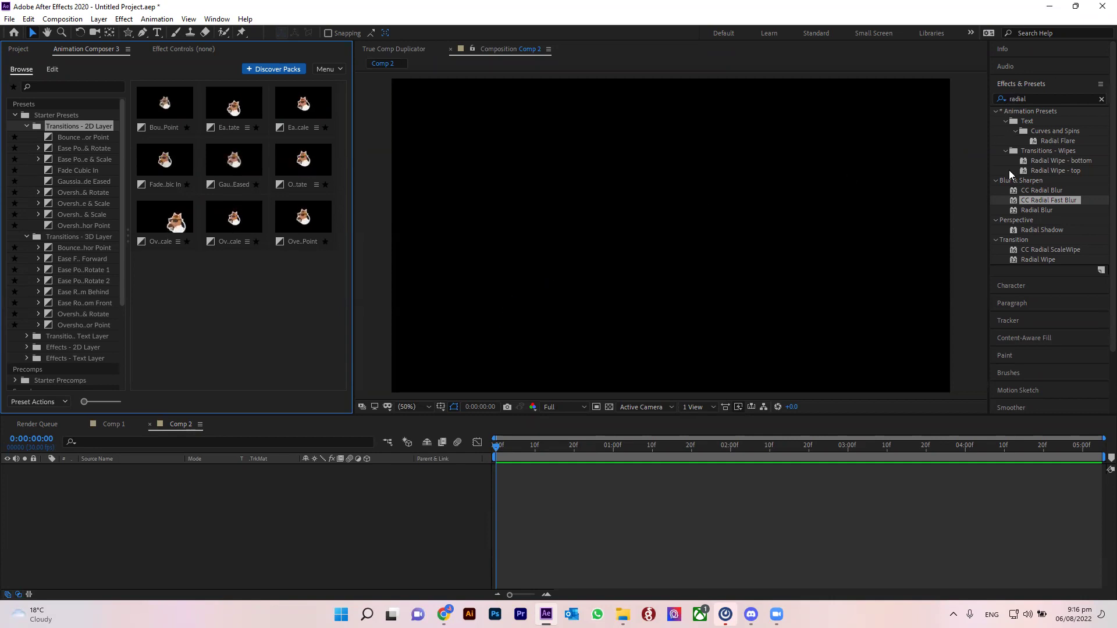
{"action": "left_click", "coordinate": [208, 494]}
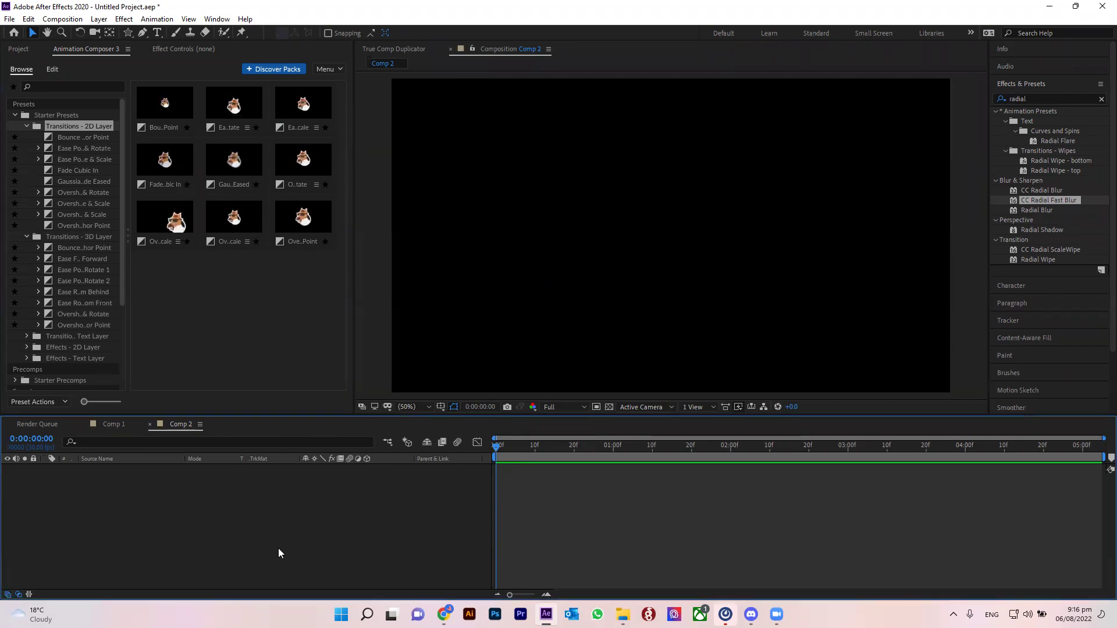
Step: Add a new white solid layer, White Solid 2, to Comp 2
{"action": "right_click", "coordinate": [301, 528]}
{"action": "mouse_move", "coordinate": [407, 393]}
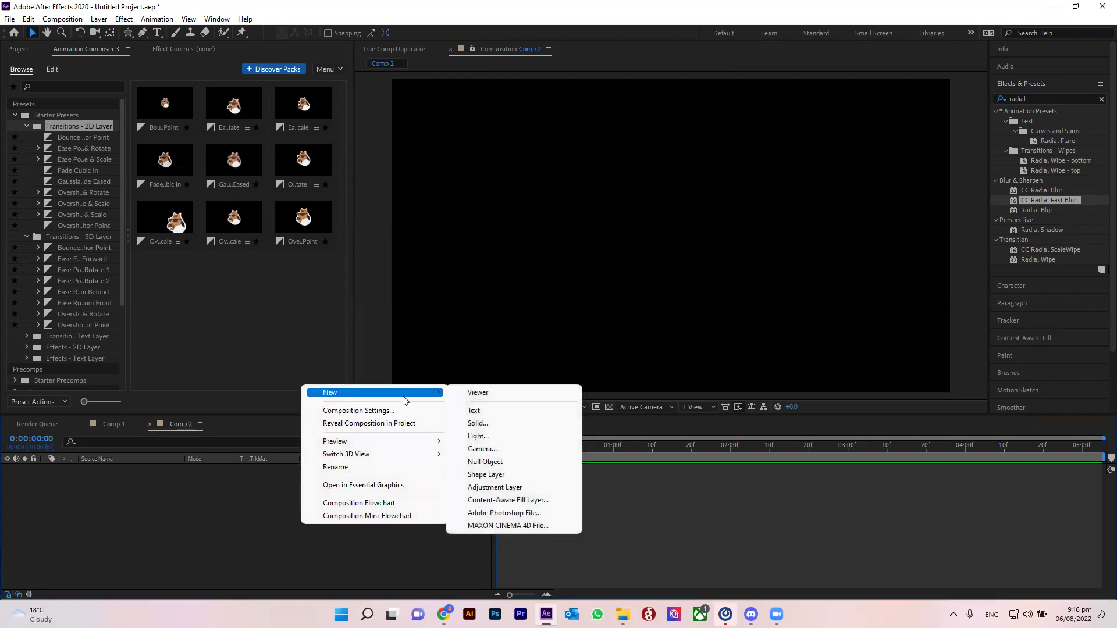
{"action": "left_click", "coordinate": [518, 423]}
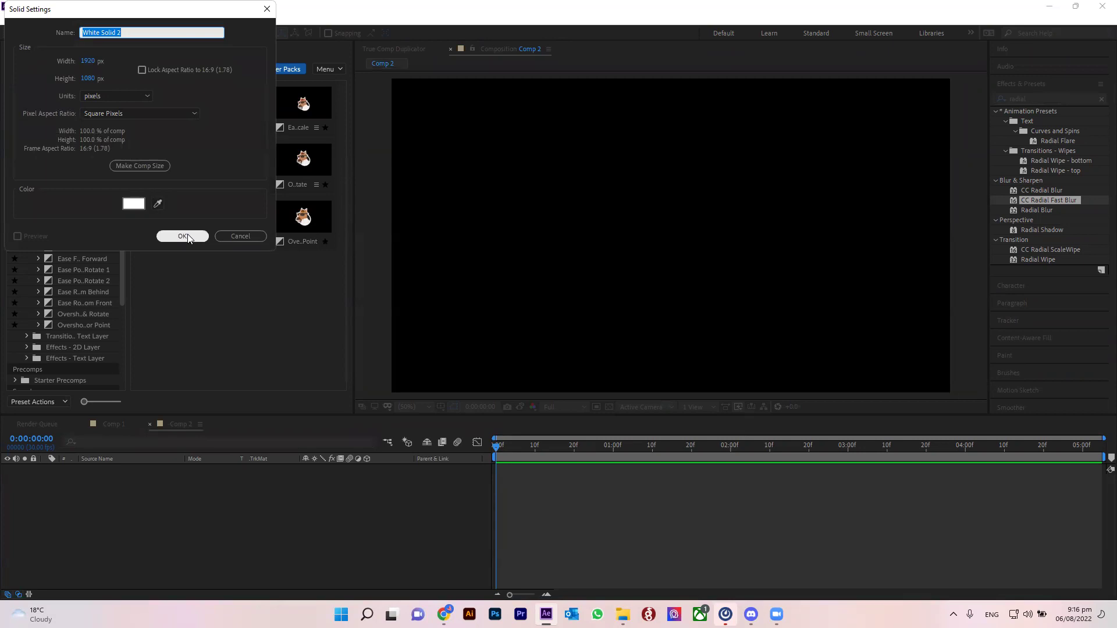
{"action": "left_click", "coordinate": [186, 234]}
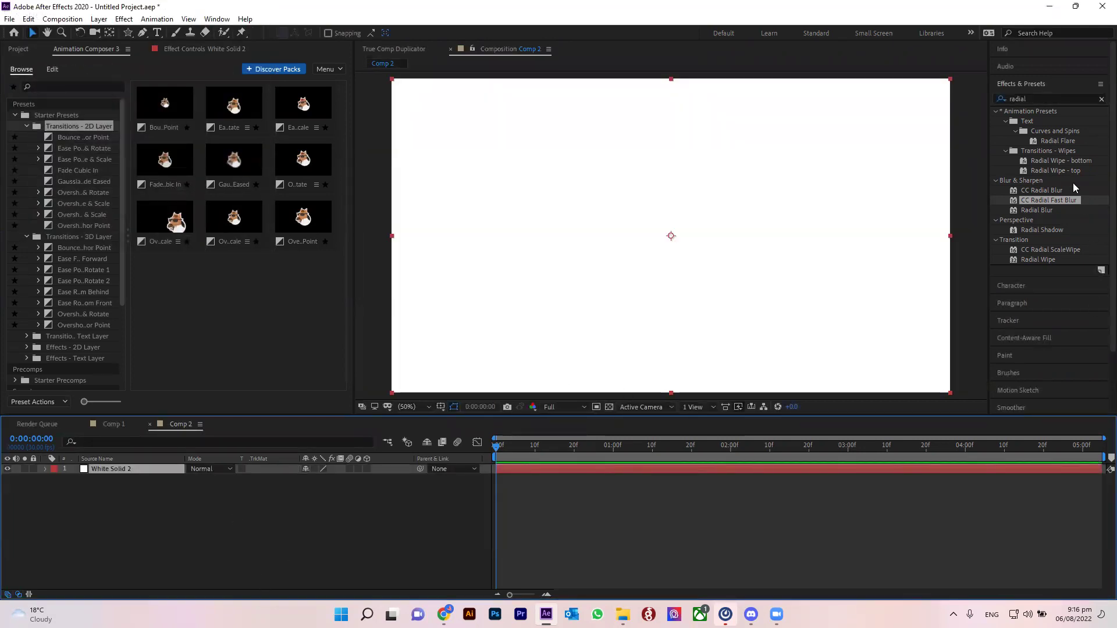
Step: Filter the Effects & Presets list for 'gradient'
{"action": "left_click", "coordinate": [1031, 97]}
{"action": "type", "text": "gradient"}
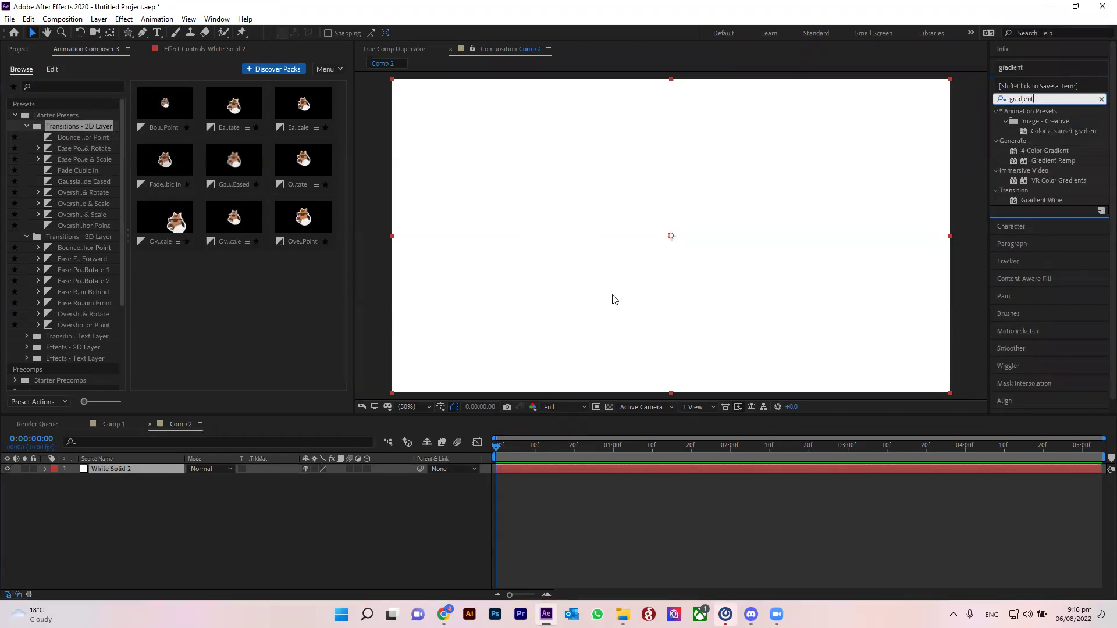
{"action": "key", "text": "Return"}
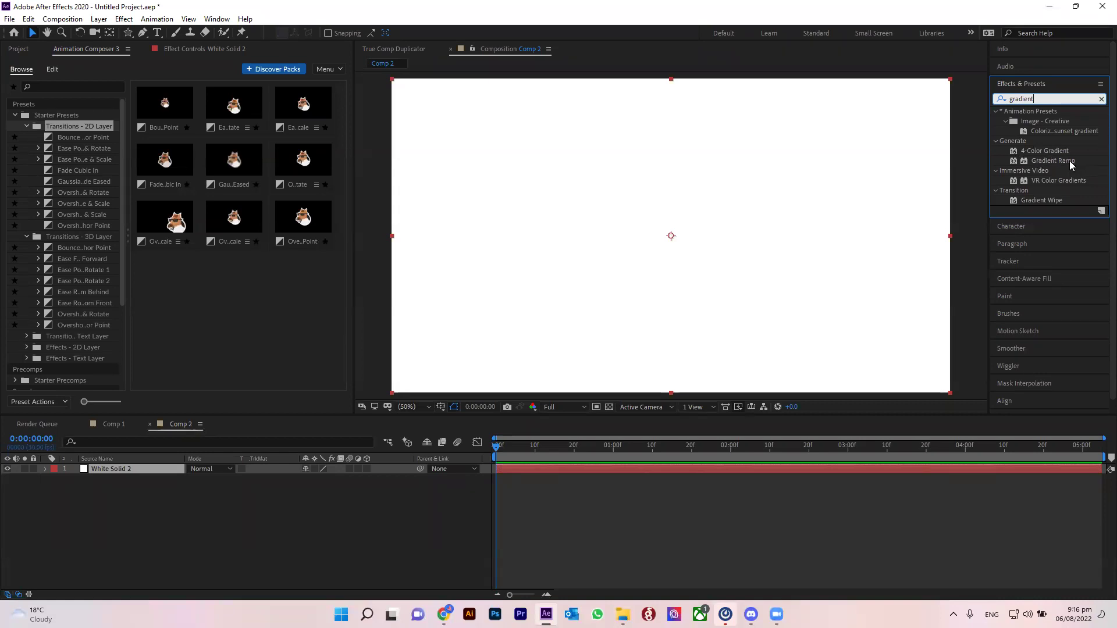
Step: Apply Gradient Ramp to White Solid 2 and switch its shape to Radial Ramp
{"action": "left_click_drag", "start_coordinate": [1068, 161], "coordinate": [609, 467]}
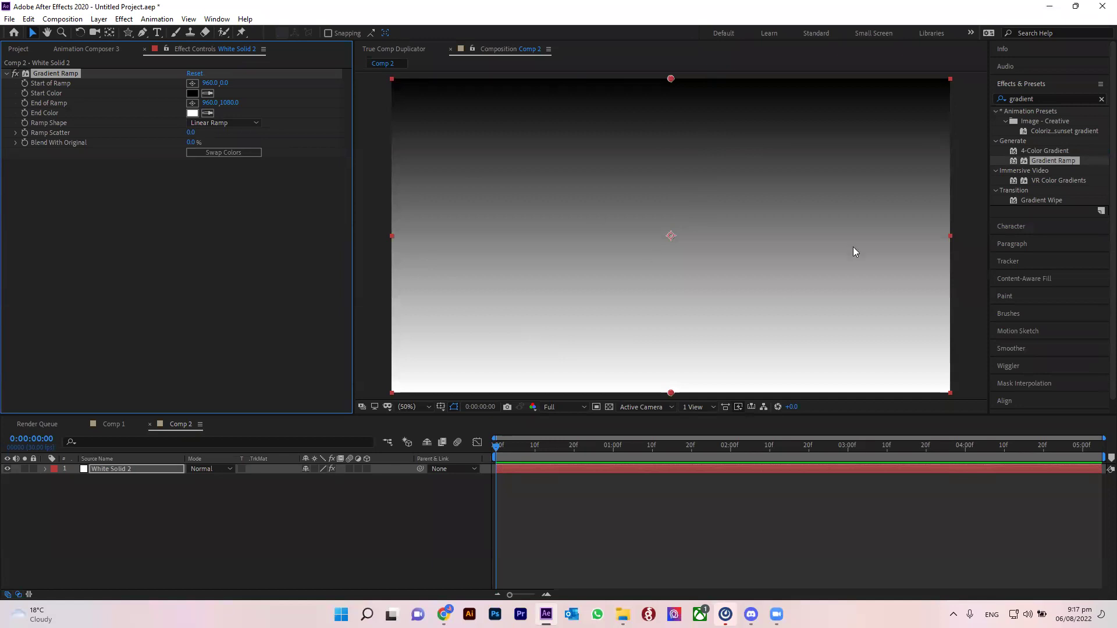
{"action": "key", "text": "comma"}
{"action": "key", "text": "period"}
{"action": "key", "text": "comma"}
{"action": "key", "text": "period"}
{"action": "left_click", "coordinate": [227, 122]}
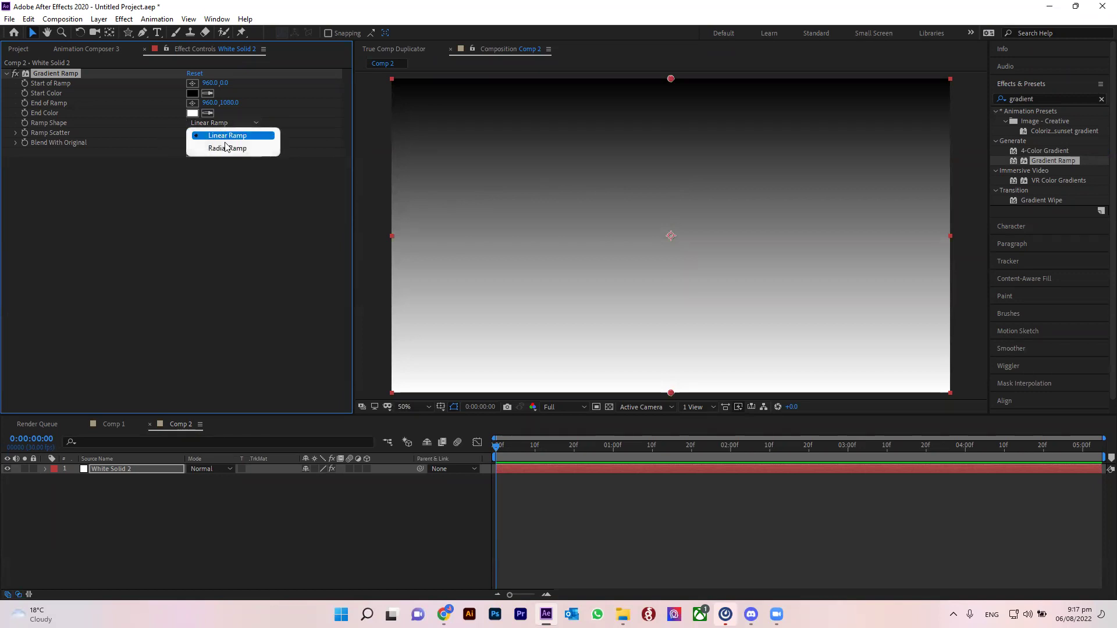
{"action": "left_click", "coordinate": [224, 146]}
{"action": "left_click_drag", "start_coordinate": [671, 78], "coordinate": [651, 166]}
{"action": "left_click_drag", "start_coordinate": [630, 219], "coordinate": [444, 115]}
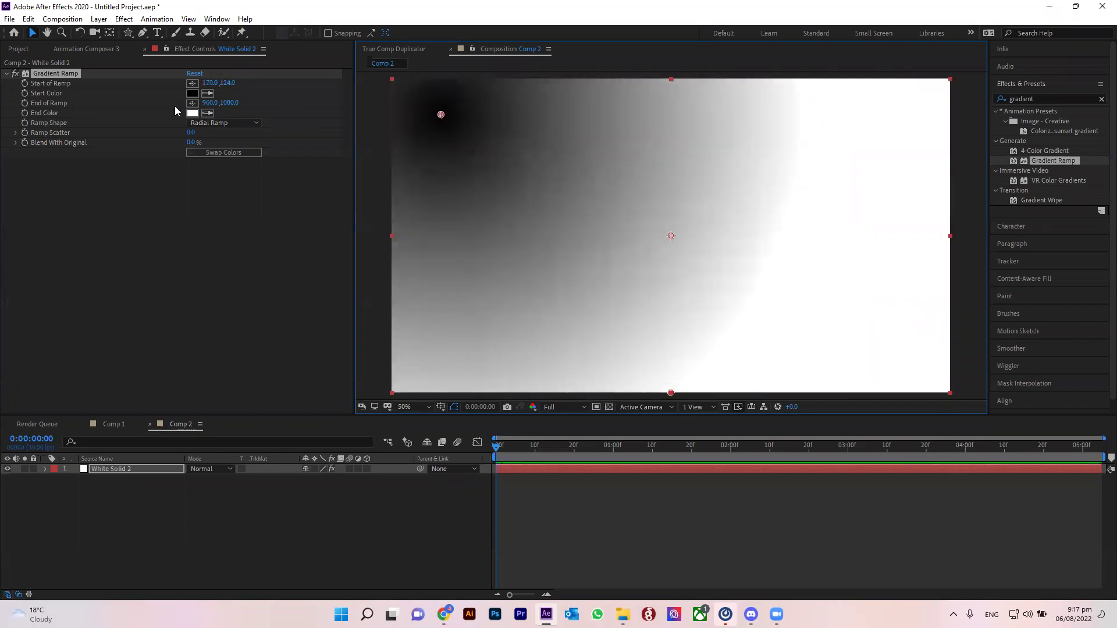
Step: Set the ramp colours to a lighter purple start and a deep purple end
{"action": "left_click", "coordinate": [193, 94]}
{"action": "left_click_drag", "start_coordinate": [178, 67], "coordinate": [177, 68]}
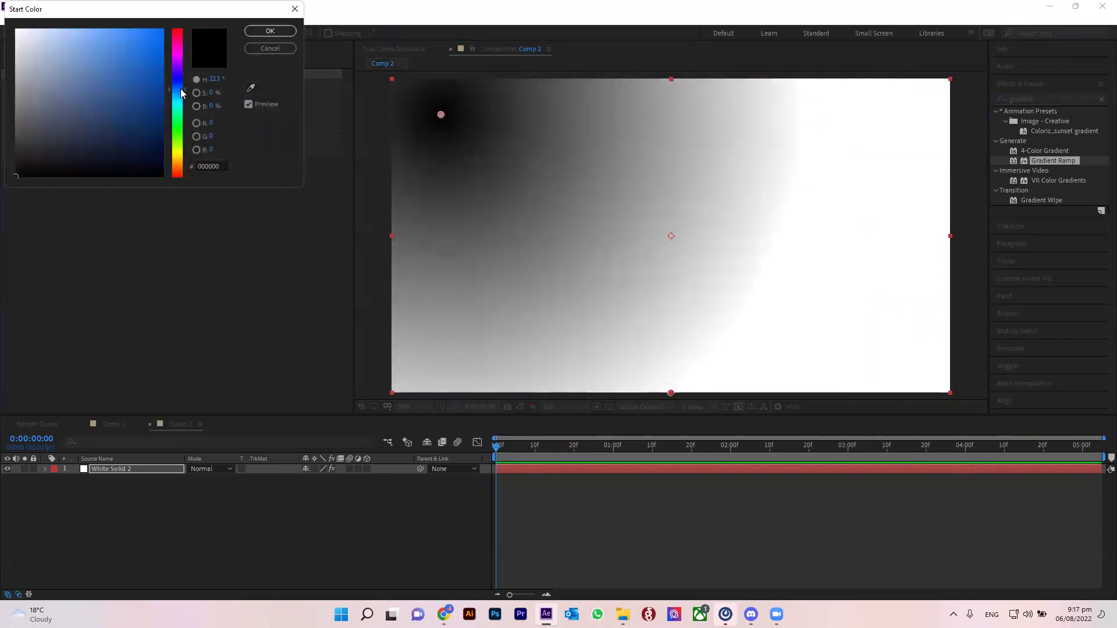
{"action": "left_click_drag", "start_coordinate": [156, 134], "coordinate": [163, 116]}
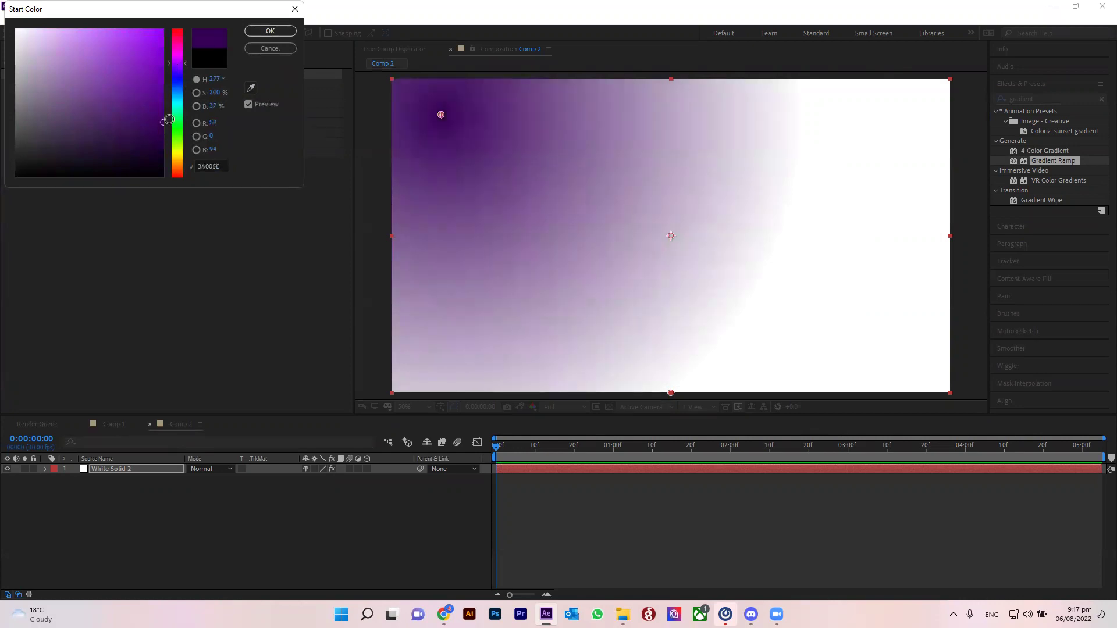
{"action": "left_click", "coordinate": [291, 29]}
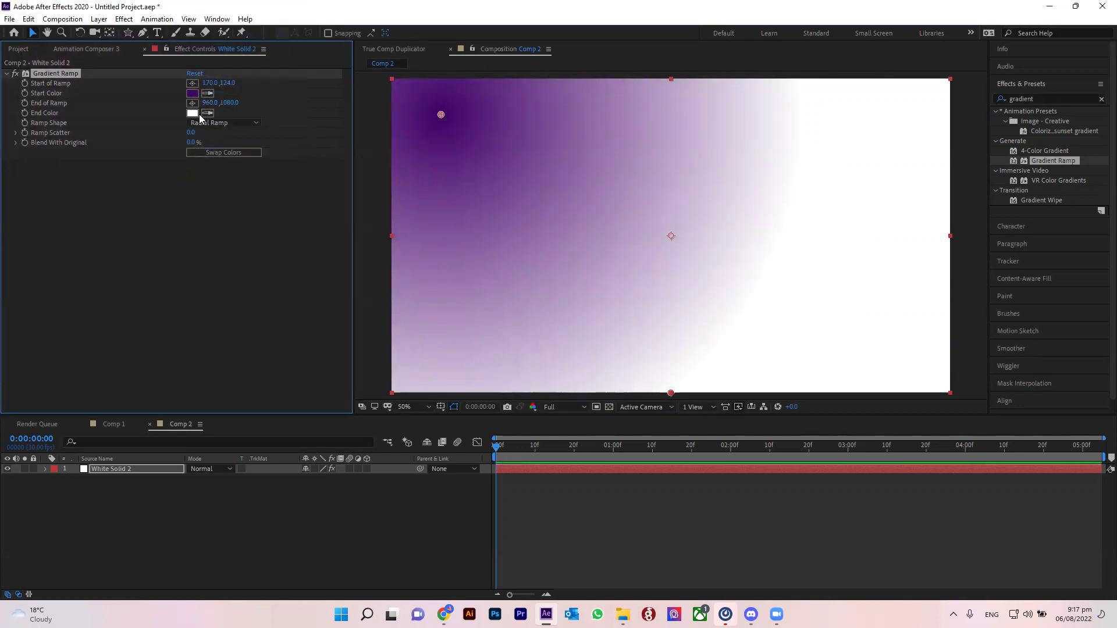
{"action": "left_click", "coordinate": [197, 112]}
{"action": "left_click", "coordinate": [178, 66]}
{"action": "left_click_drag", "start_coordinate": [149, 117], "coordinate": [161, 132]}
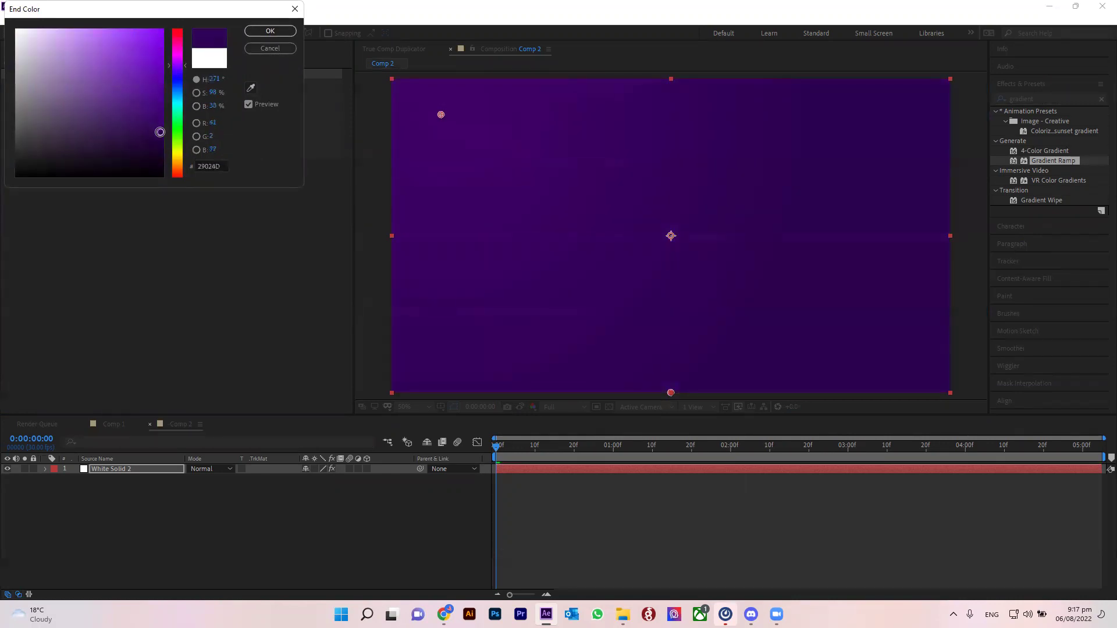
{"action": "left_click", "coordinate": [270, 31]}
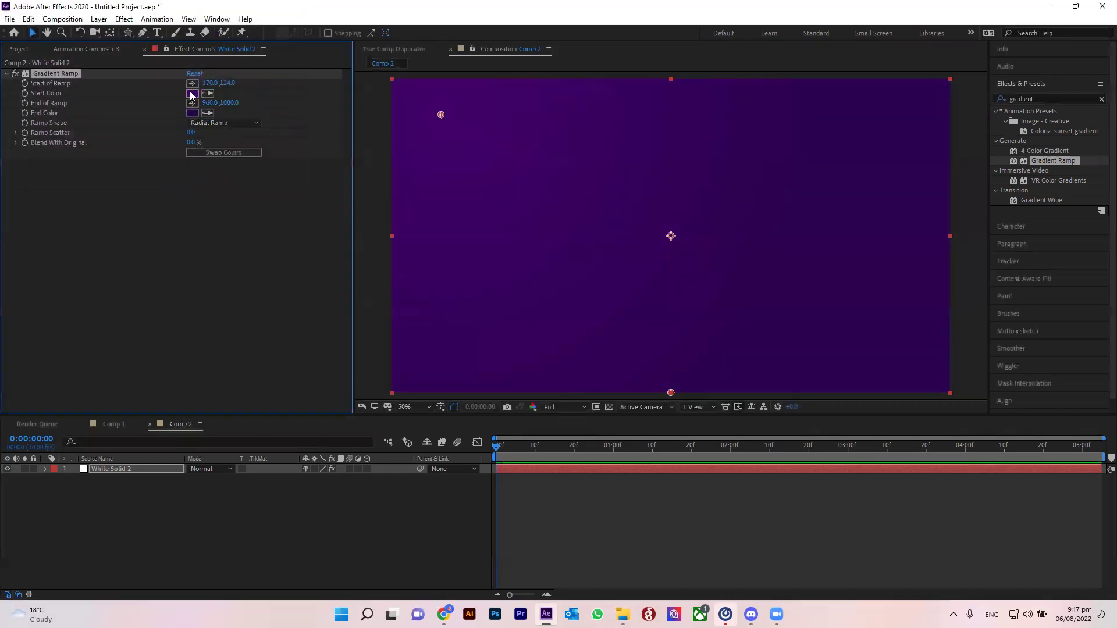
{"action": "left_click", "coordinate": [192, 93]}
{"action": "left_click_drag", "start_coordinate": [153, 103], "coordinate": [143, 91]}
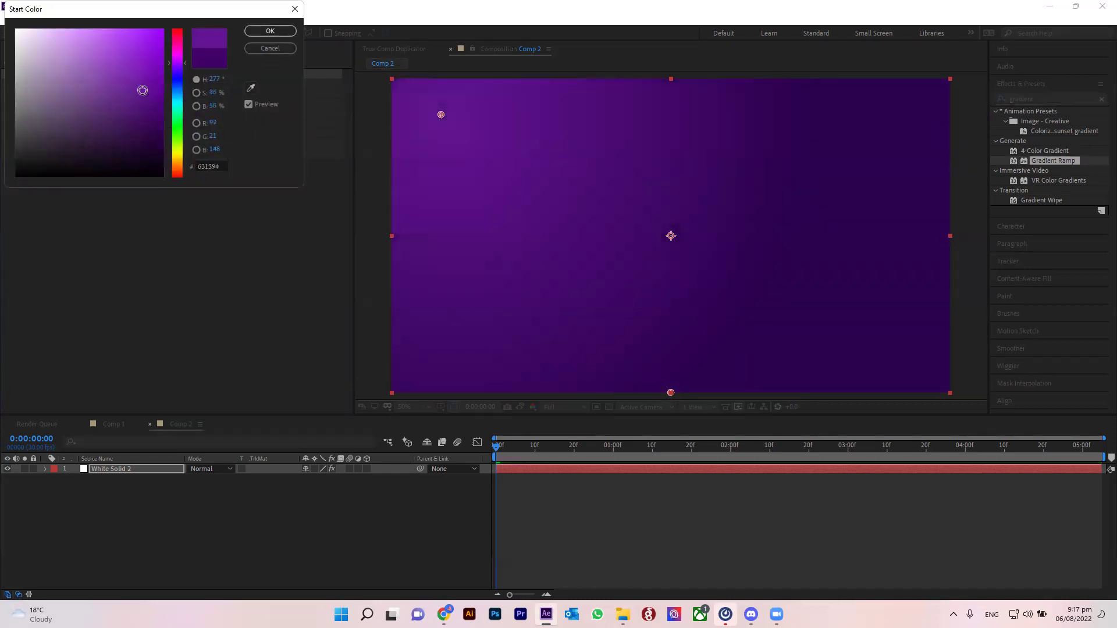
{"action": "left_click", "coordinate": [275, 35]}
Step: Centre the gradient in the frame and adjust its Ramp Scatter and Blend With Original
{"action": "left_click", "coordinate": [491, 147]}
{"action": "left_click_drag", "start_coordinate": [490, 147], "coordinate": [632, 168]}
{"action": "left_click_drag", "start_coordinate": [578, 169], "coordinate": [665, 230]}
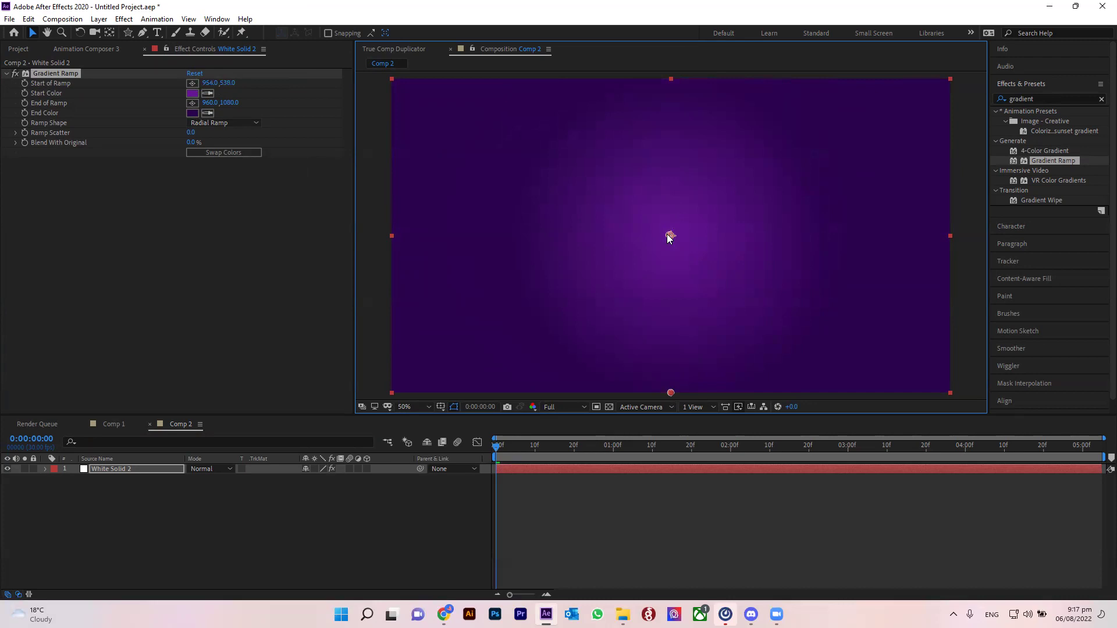
{"action": "left_click_drag", "start_coordinate": [190, 132], "coordinate": [248, 126]}
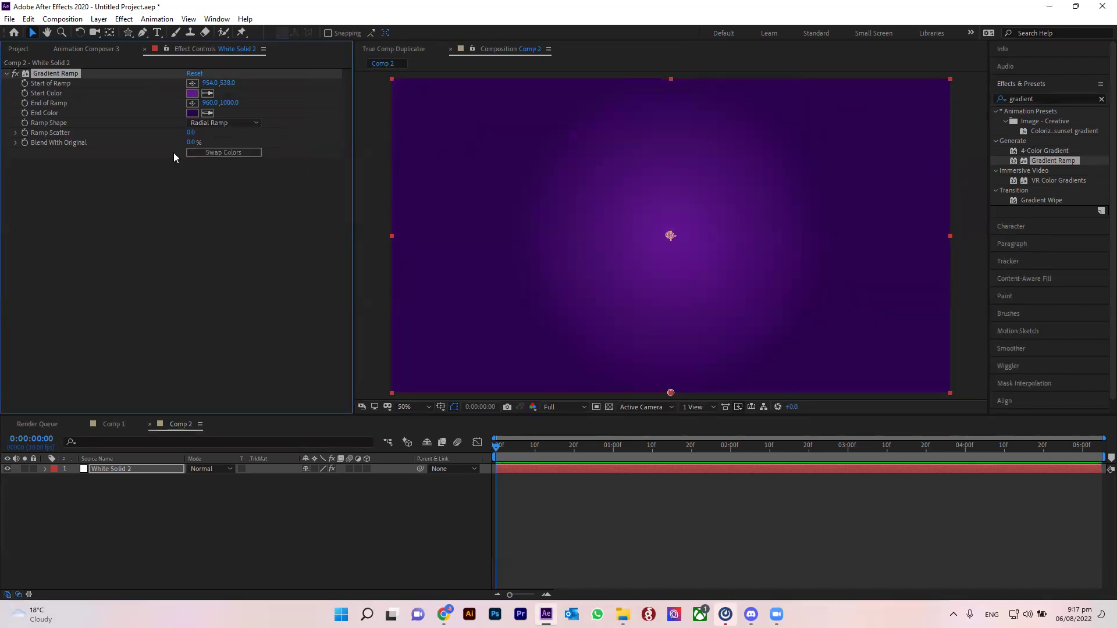
{"action": "mouse_move", "coordinate": [191, 142]}
{"action": "left_mouse_down"}
{"action": "mouse_move", "coordinate": [248, 138]}
{"action": "mouse_move", "coordinate": [192, 150]}
{"action": "left_mouse_up"}
Step: Swap the ramp colours for a light centre and reposition the gradient's centre
{"action": "left_click", "coordinate": [229, 153]}
{"action": "left_click", "coordinate": [229, 152]}
{"action": "left_click", "coordinate": [230, 152]}
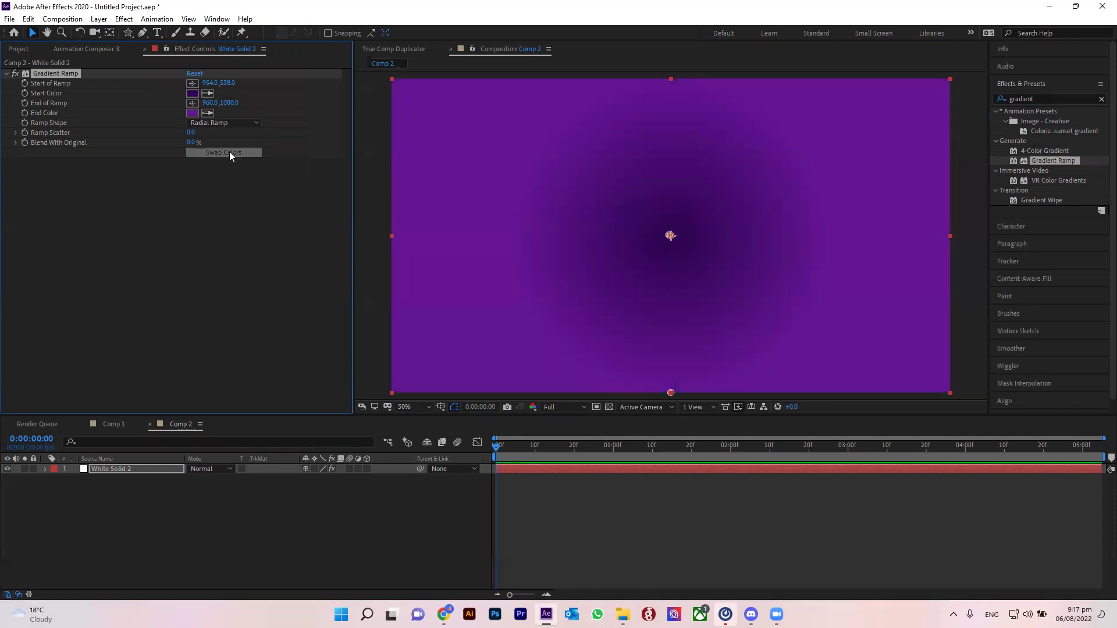
{"action": "left_click", "coordinate": [229, 152]}
{"action": "mouse_move", "coordinate": [211, 83]}
{"action": "left_mouse_down"}
{"action": "mouse_move", "coordinate": [656, 100]}
{"action": "mouse_move", "coordinate": [2, 135]}
{"action": "left_mouse_up"}
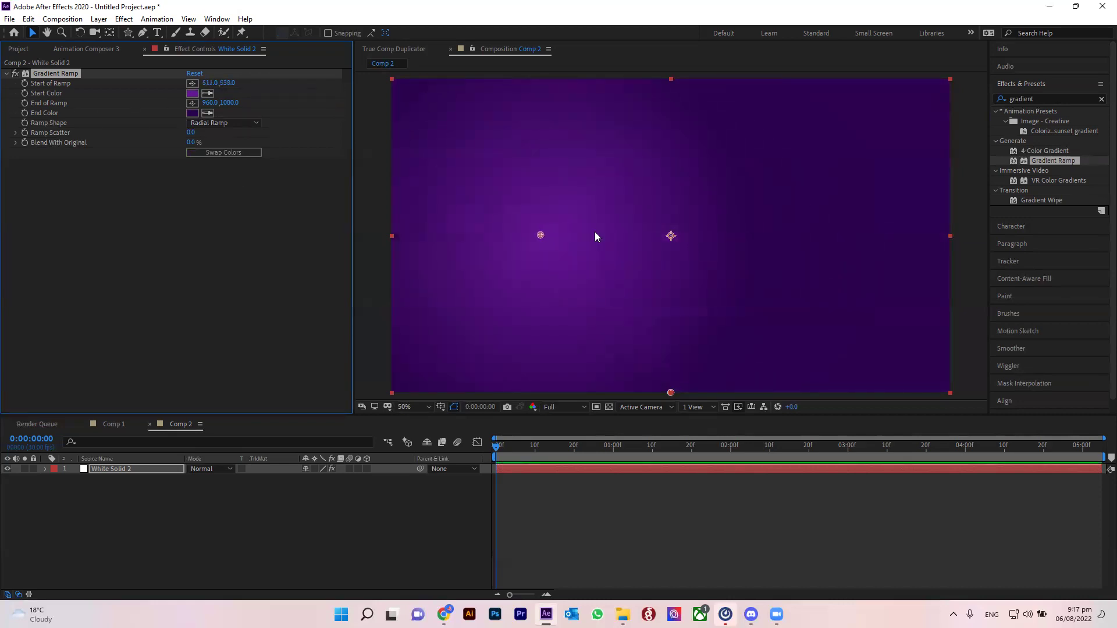
{"action": "mouse_move", "coordinate": [539, 231]}
{"action": "left_mouse_down"}
{"action": "mouse_move", "coordinate": [780, 147]}
{"action": "mouse_move", "coordinate": [519, 234]}
{"action": "mouse_move", "coordinate": [606, 185]}
{"action": "mouse_move", "coordinate": [903, 152]}
{"action": "left_mouse_up"}
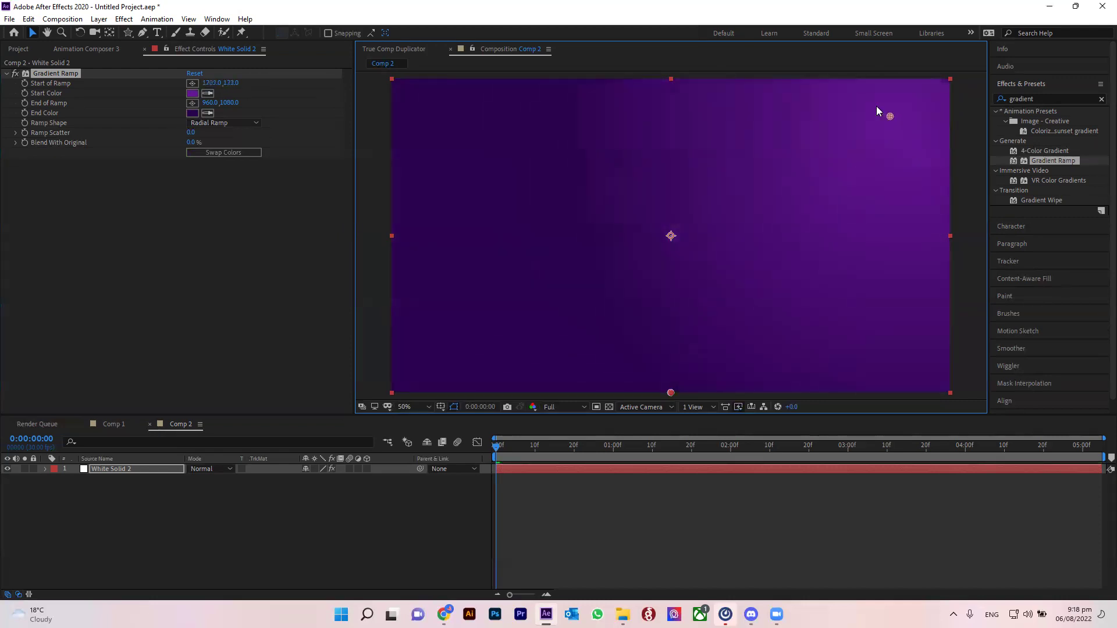
{"action": "mouse_move", "coordinate": [877, 109]}
{"action": "left_mouse_down"}
{"action": "mouse_move", "coordinate": [848, 351]}
{"action": "mouse_move", "coordinate": [519, 187]}
{"action": "mouse_move", "coordinate": [511, 169]}
{"action": "left_mouse_up"}
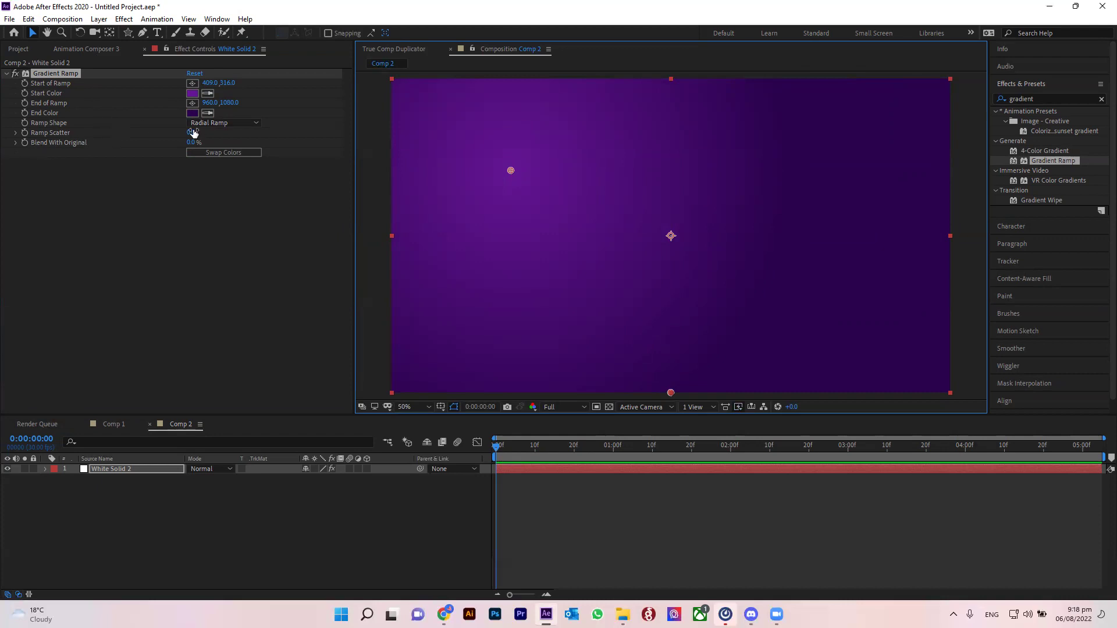
Step: Keep the Radial Ramp shape and add a little scatter to the gradient
{"action": "left_click", "coordinate": [221, 123]}
{"action": "left_click", "coordinate": [227, 148]}
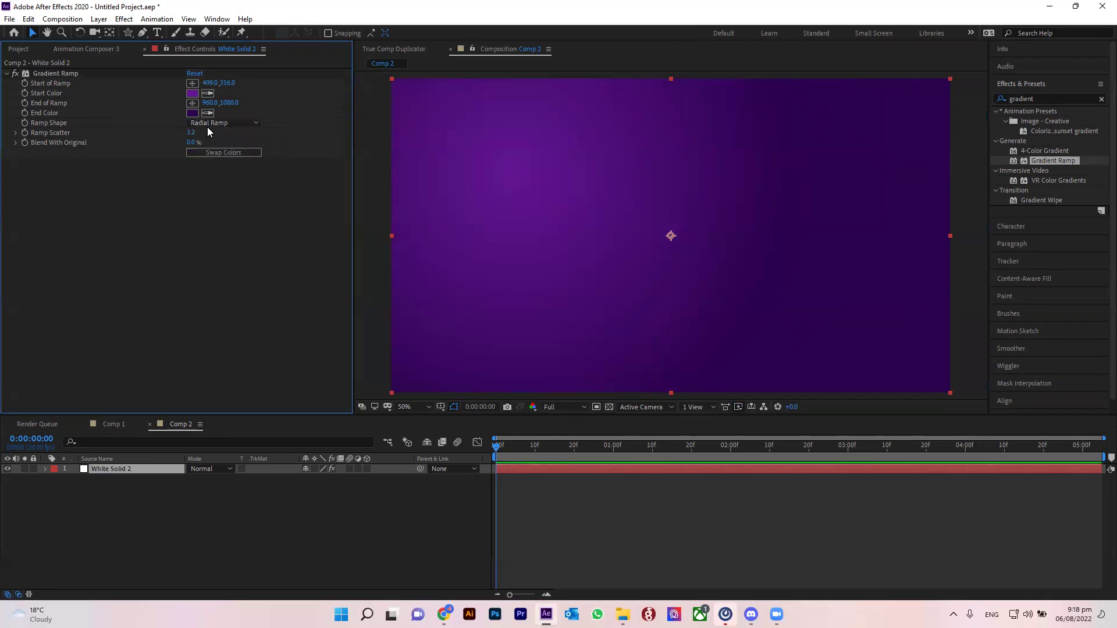
{"action": "left_click_drag", "start_coordinate": [191, 133], "coordinate": [215, 132]}
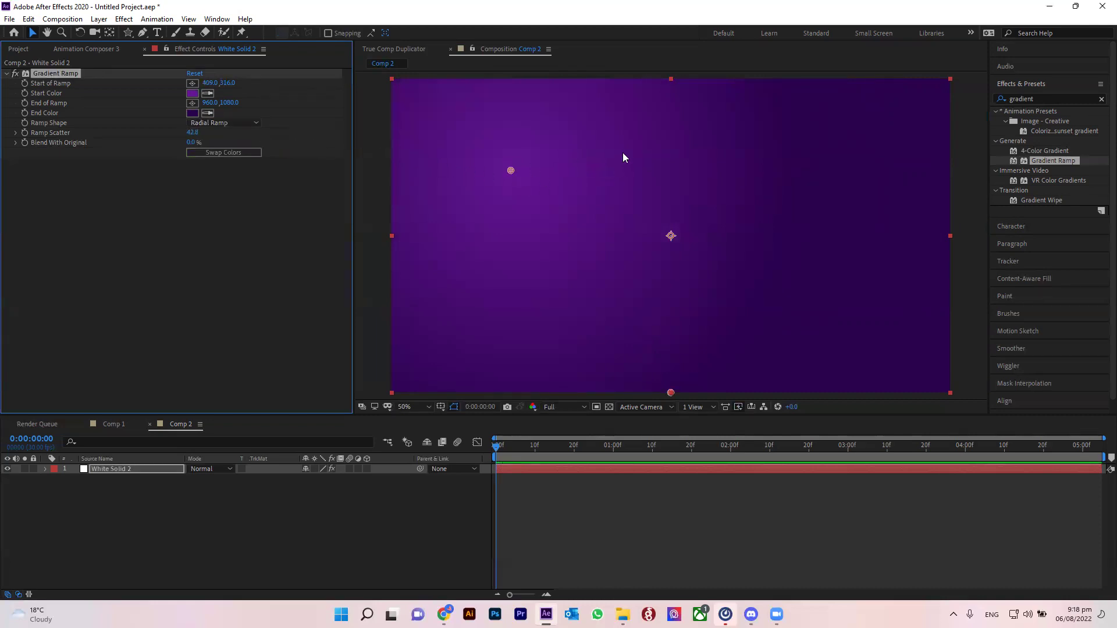
{"action": "left_click", "coordinate": [164, 188]}
{"action": "left_click", "coordinate": [70, 74]}
Step: Replace the Gradient Ramp on White Solid 2 with a 4-Color Gradient
{"action": "key", "text": "Delete"}
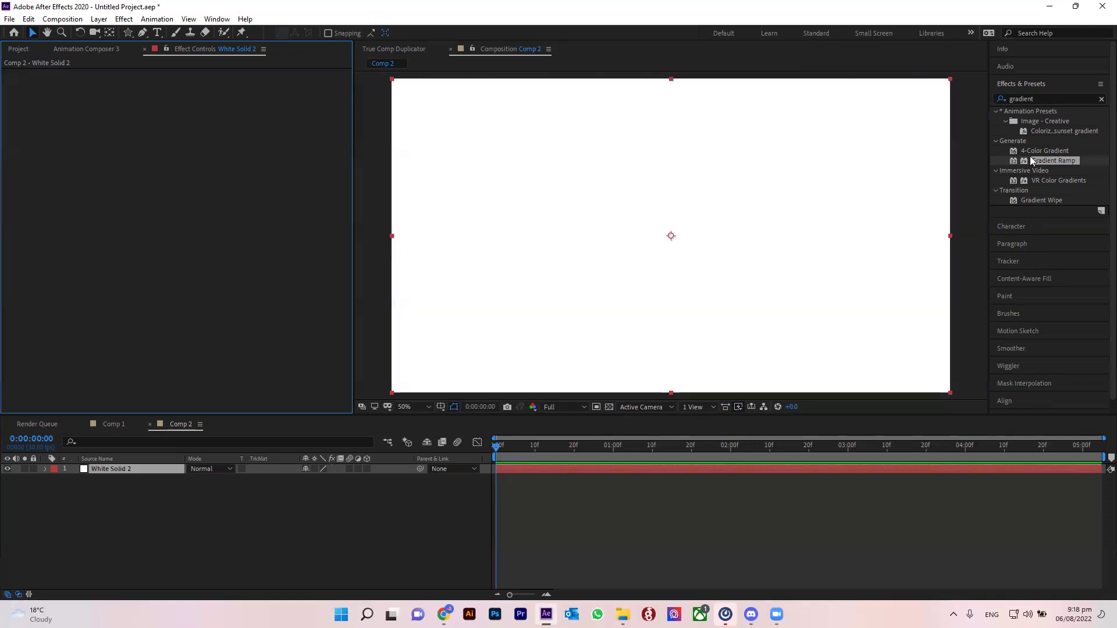
{"action": "left_click", "coordinate": [1044, 151]}
{"action": "left_click_drag", "start_coordinate": [1047, 150], "coordinate": [637, 467]}
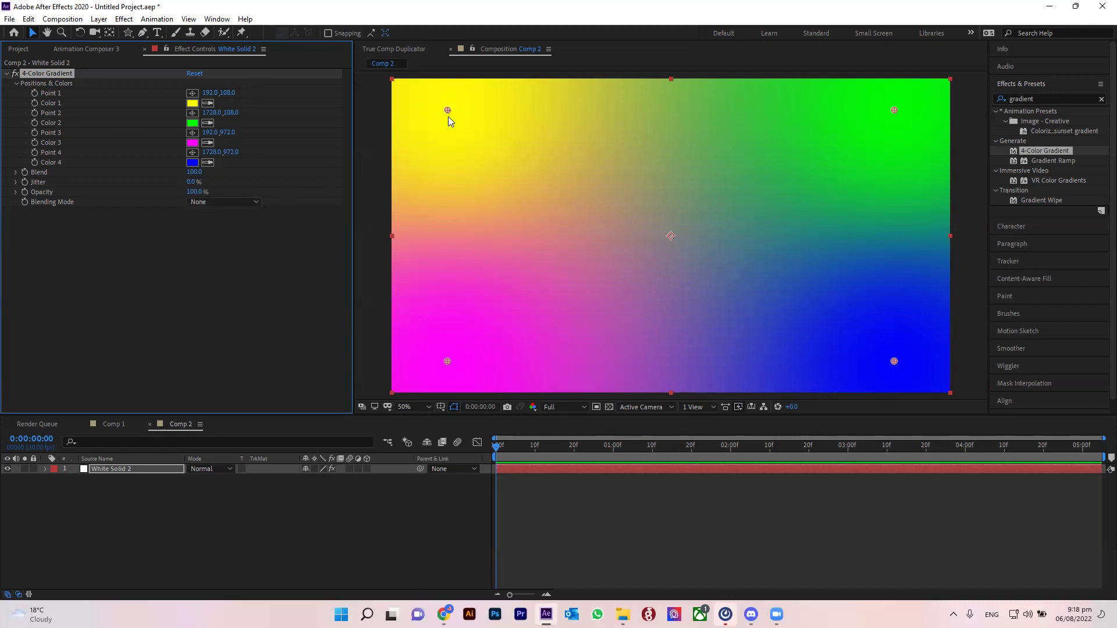
{"action": "left_click", "coordinate": [246, 328]}
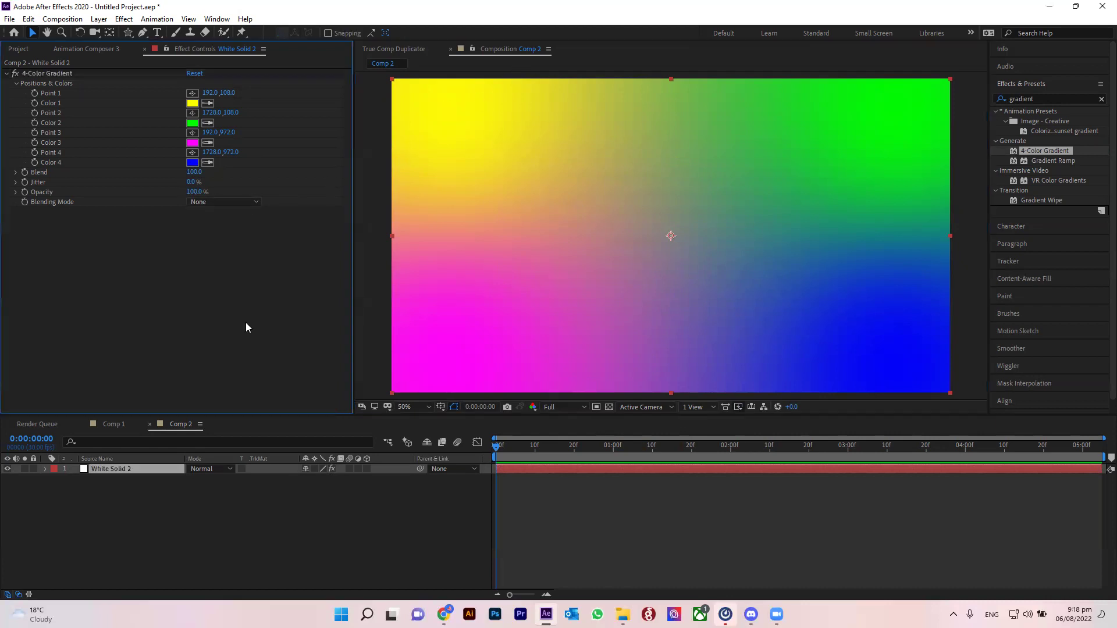
{"action": "left_click", "coordinate": [450, 134]}
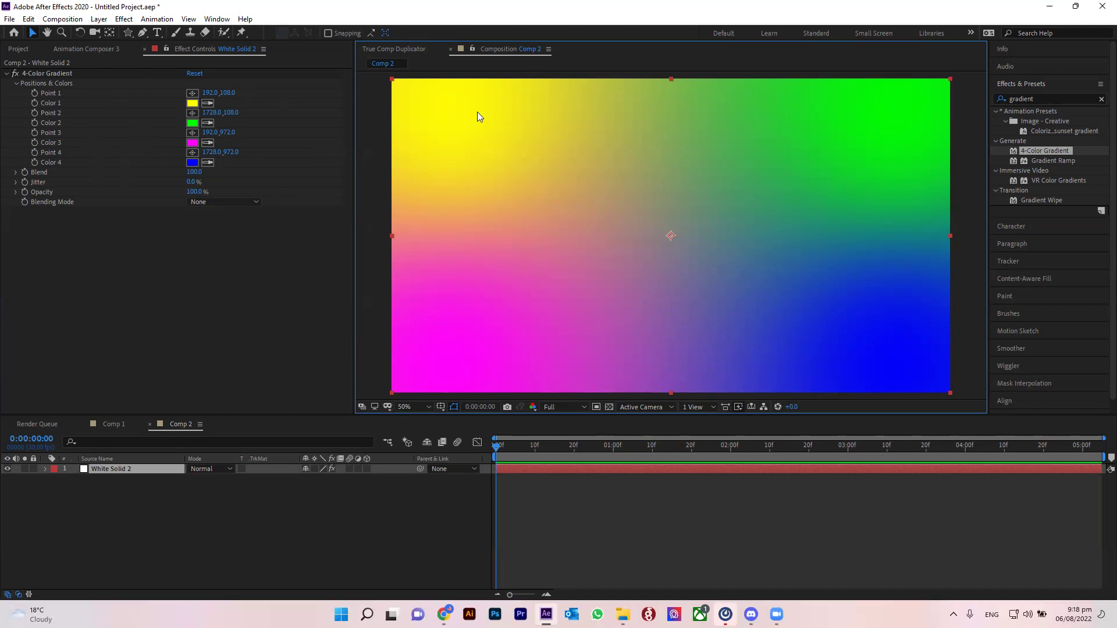
{"action": "left_click", "coordinate": [85, 473]}
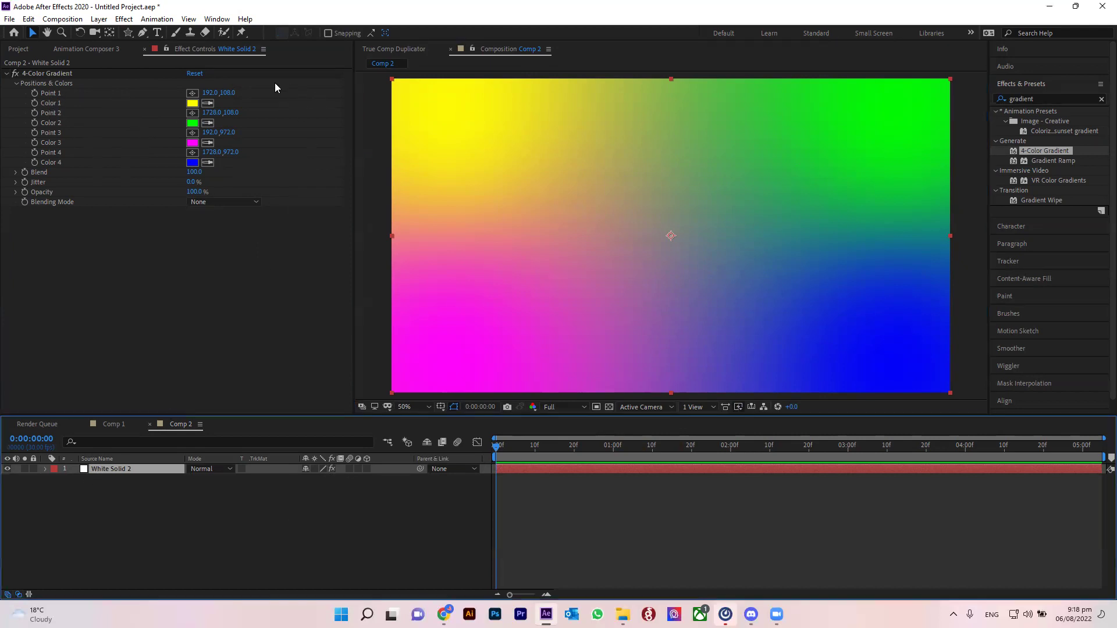
Step: Set Color 1 to purple, Color 2 to dark purple and Color 4 to deep blue
{"action": "left_click", "coordinate": [192, 103]}
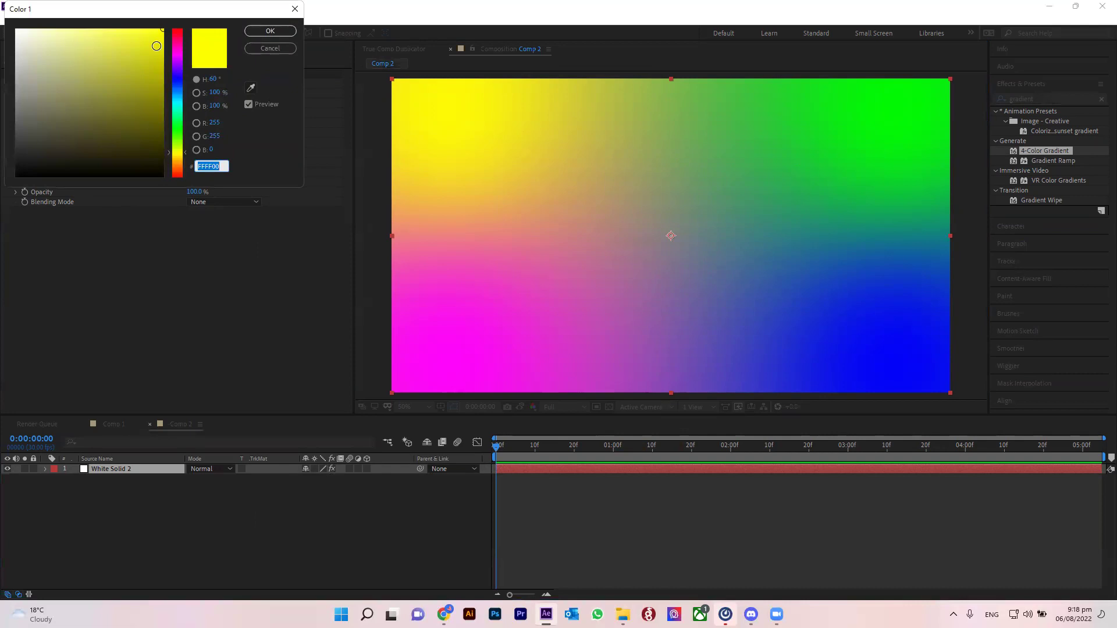
{"action": "left_click", "coordinate": [176, 61]}
{"action": "left_click_drag", "start_coordinate": [176, 65], "coordinate": [178, 71]}
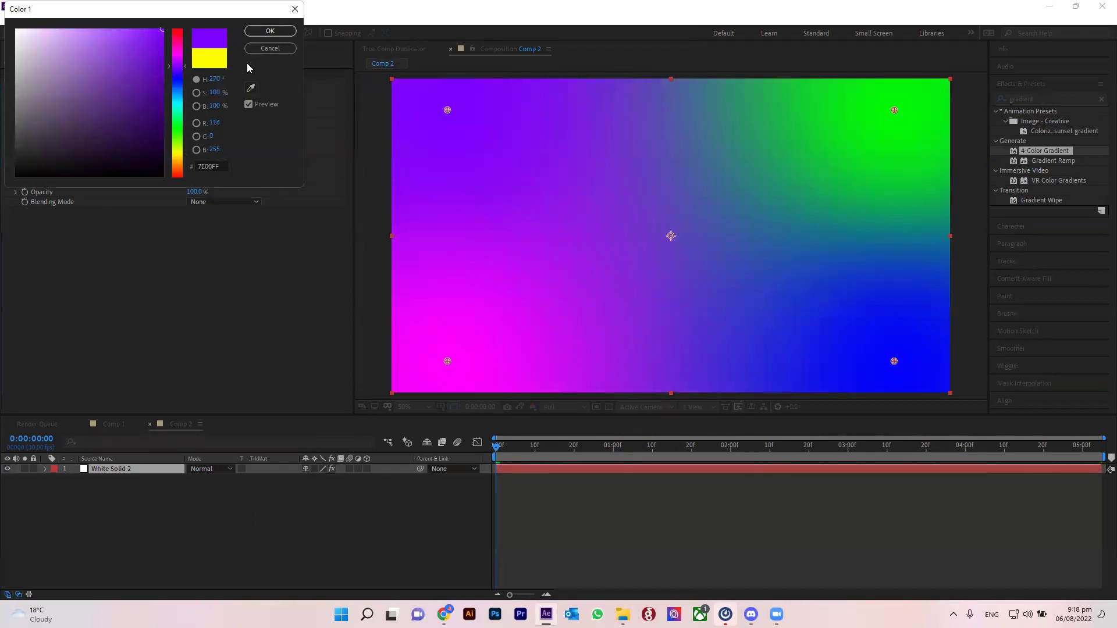
{"action": "left_click", "coordinate": [270, 31]}
{"action": "left_click", "coordinate": [192, 122]}
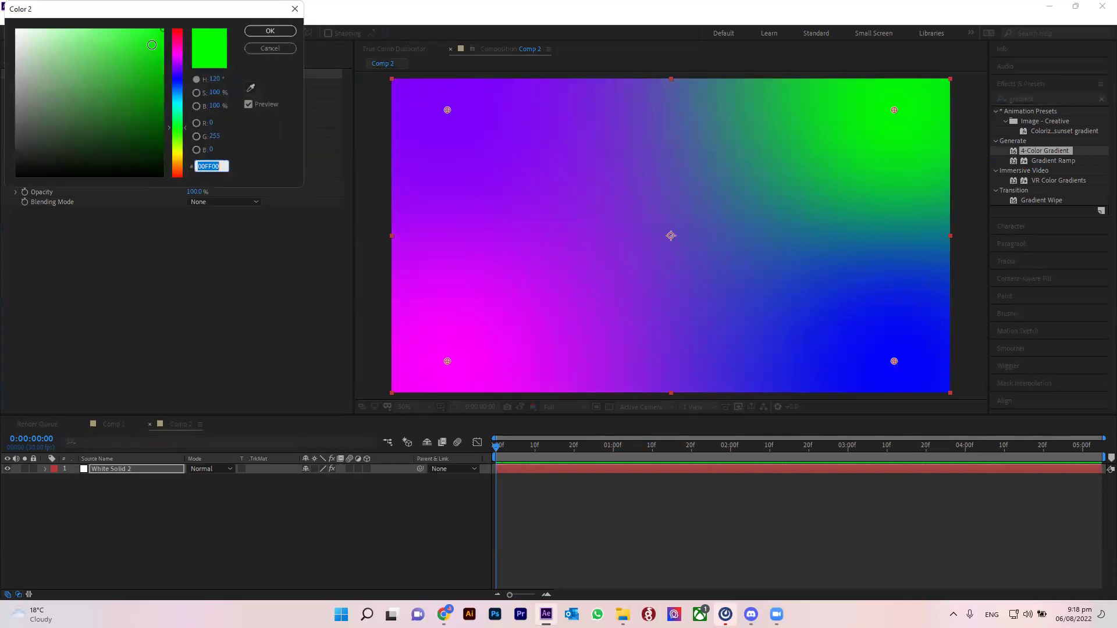
{"action": "left_click", "coordinate": [164, 68]}
{"action": "mouse_move", "coordinate": [164, 69]}
{"action": "left_mouse_down"}
{"action": "mouse_move", "coordinate": [160, 92]}
{"action": "mouse_move", "coordinate": [178, 63]}
{"action": "left_mouse_up"}
{"action": "left_click", "coordinate": [179, 67]}
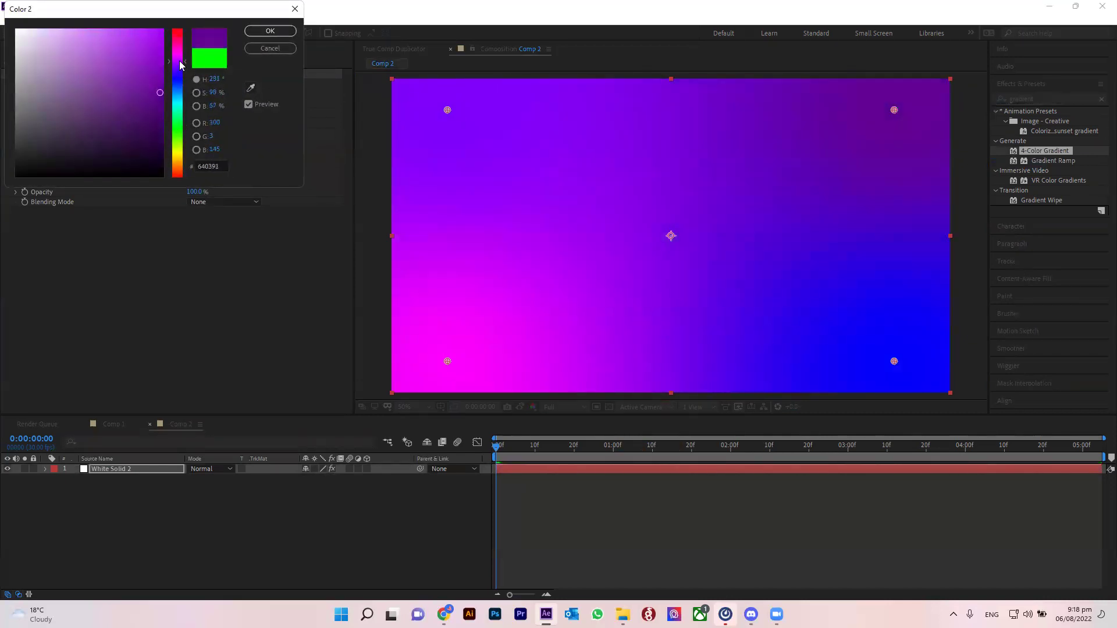
{"action": "left_click", "coordinate": [270, 31]}
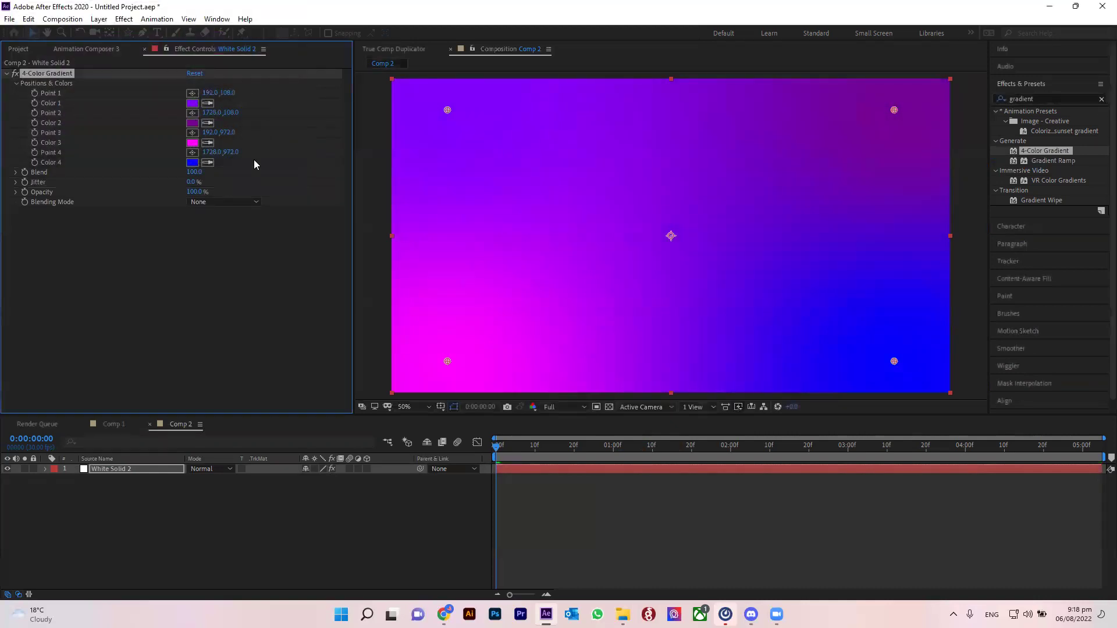
{"action": "left_click", "coordinate": [200, 161]}
{"action": "left_click_drag", "start_coordinate": [154, 84], "coordinate": [117, 69]}
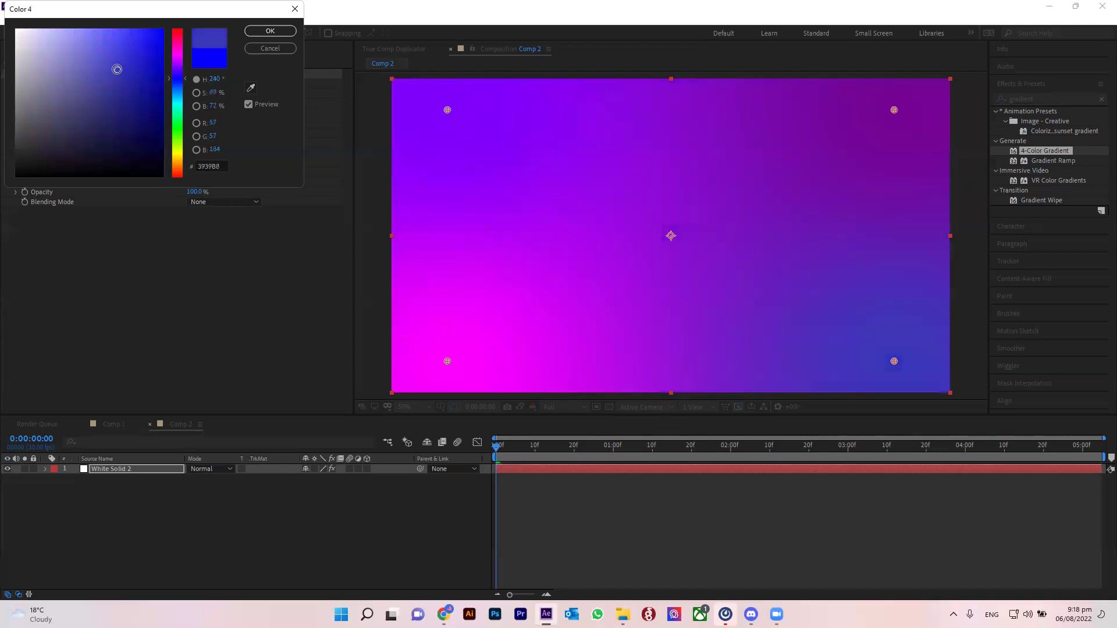
{"action": "left_click", "coordinate": [270, 30]}
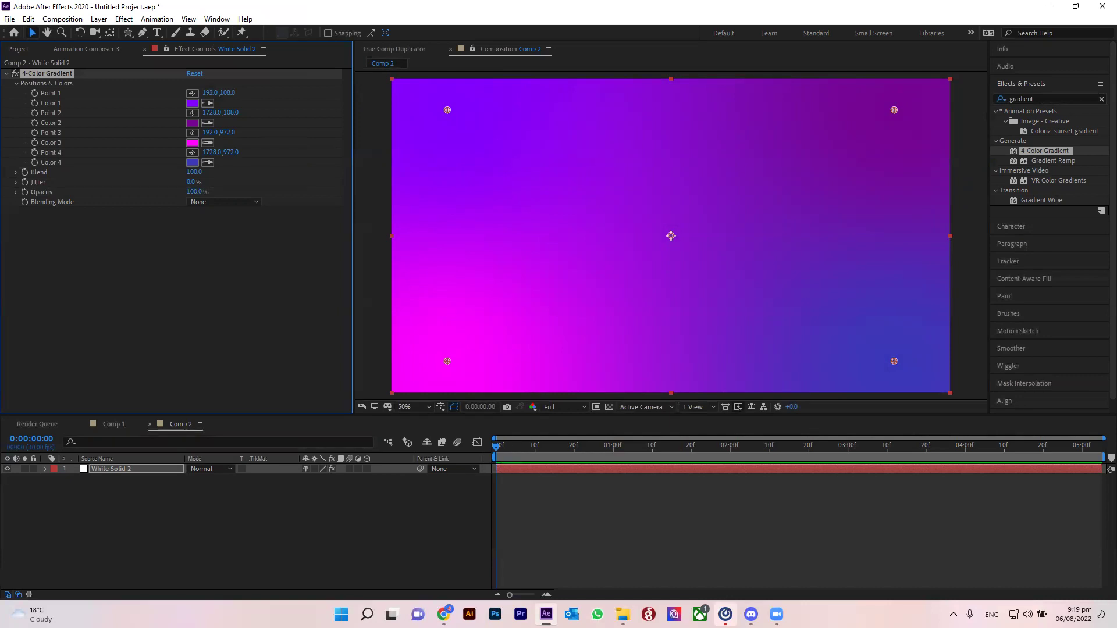
Step: Keyframe the gradient's points and colours with their stopwatches
{"action": "left_click", "coordinate": [513, 454]}
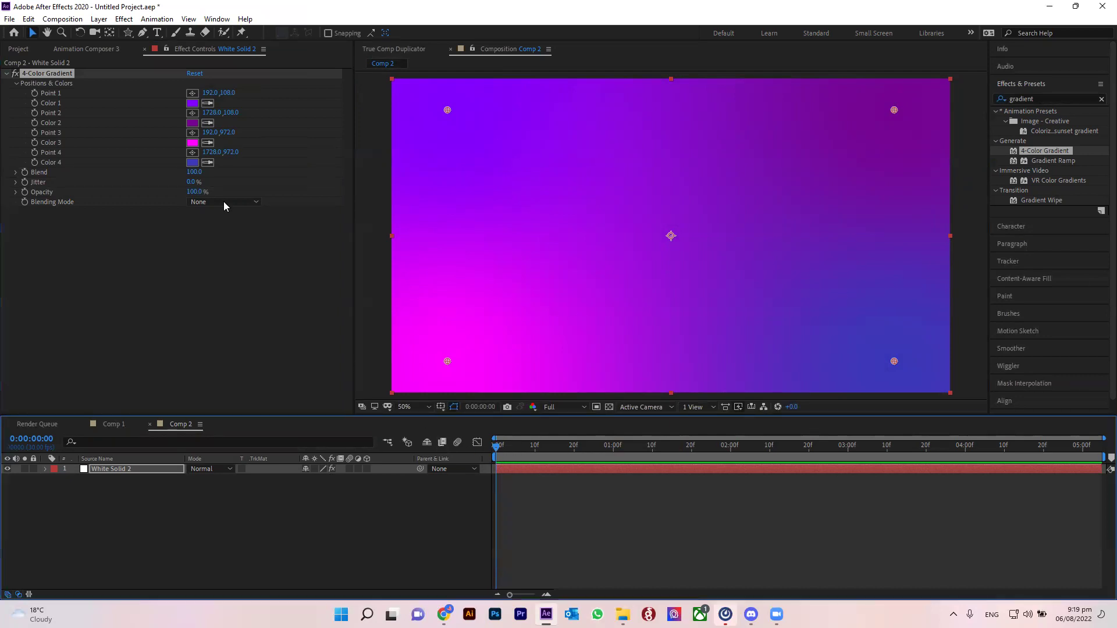
{"action": "left_click", "coordinate": [192, 93]}
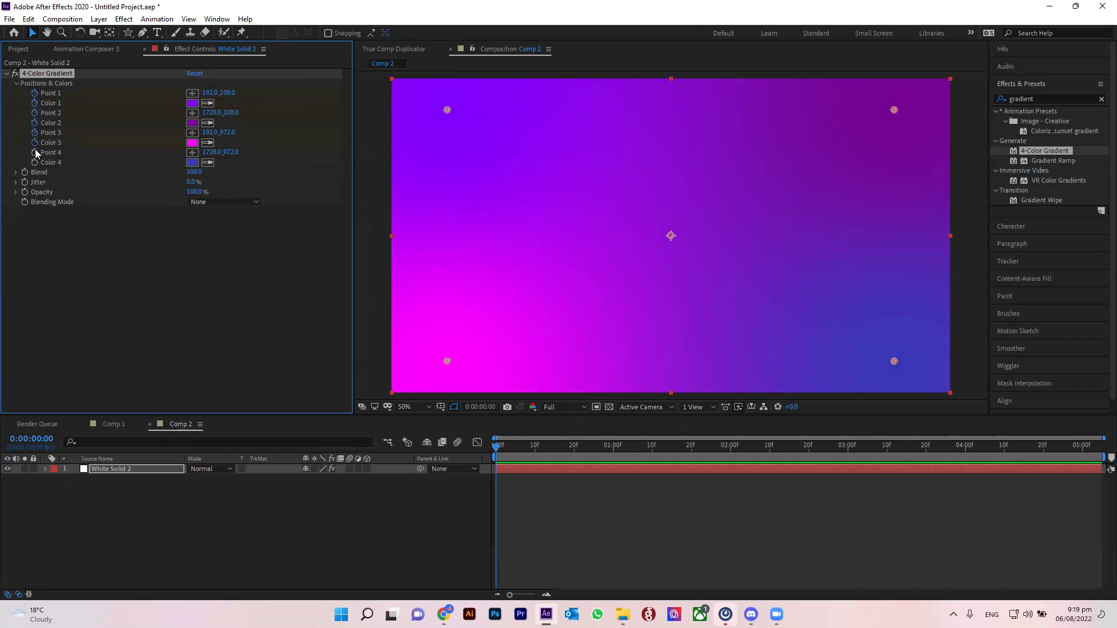
{"action": "left_click_drag", "start_coordinate": [495, 447], "coordinate": [1098, 447]}
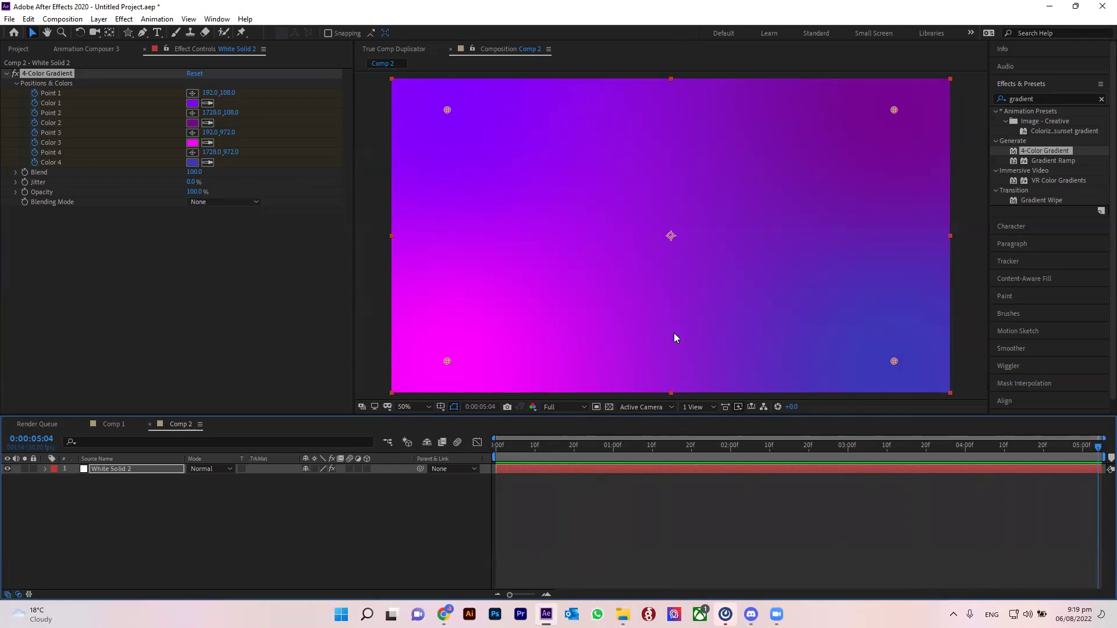
Step: At 0:00:01:00, move Points 1–4 to top centre, lower right, left side and bottom centre, then preview
{"action": "left_click_drag", "start_coordinate": [641, 454], "coordinate": [617, 464]}
{"action": "left_click_drag", "start_coordinate": [895, 111], "coordinate": [915, 191]}
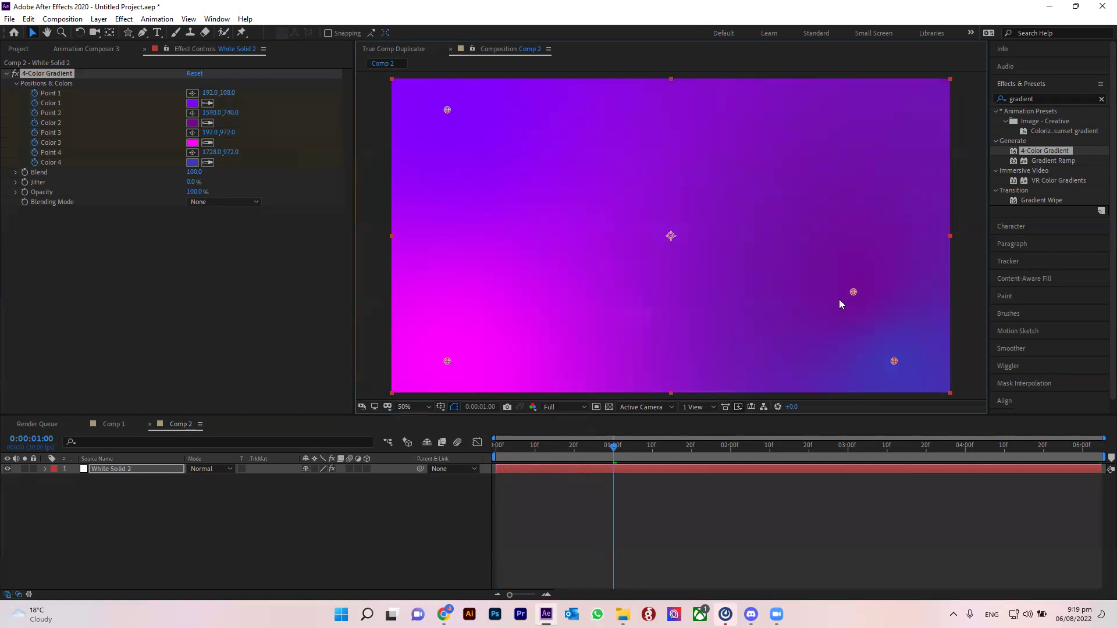
{"action": "left_click_drag", "start_coordinate": [816, 292], "coordinate": [816, 293]}
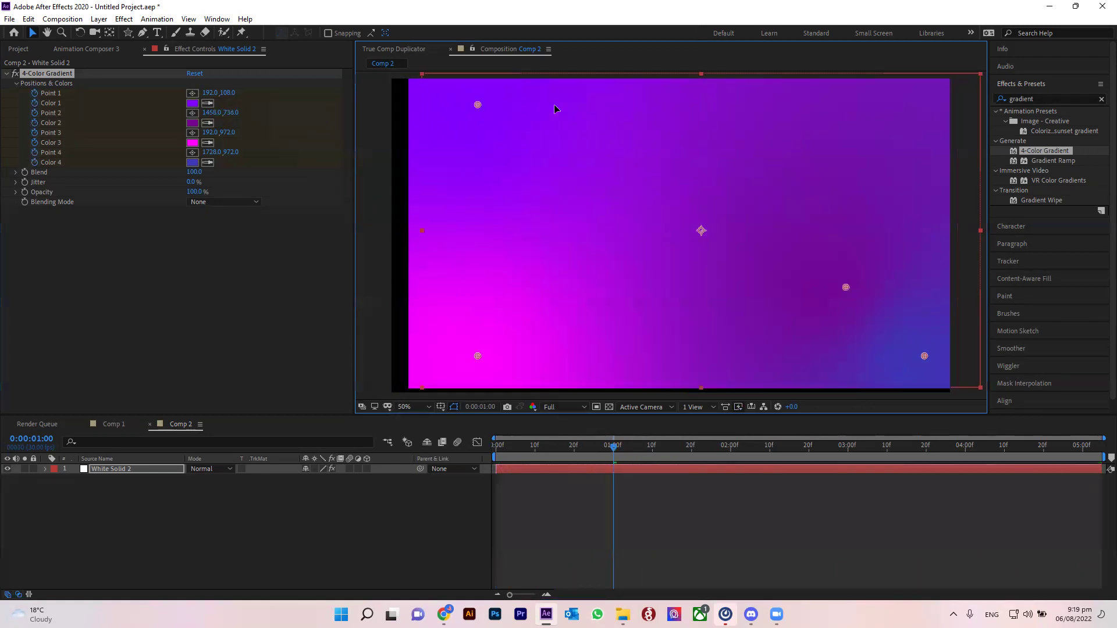
{"action": "left_click_drag", "start_coordinate": [437, 109], "coordinate": [555, 103]}
{"action": "key", "text": "ctrl+z"}
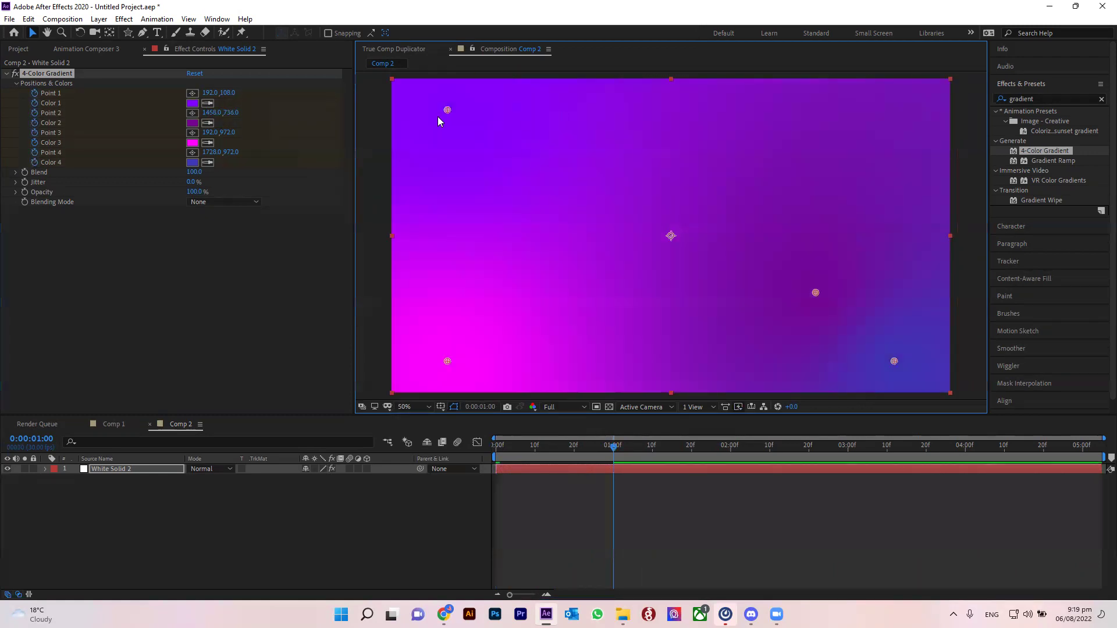
{"action": "left_click_drag", "start_coordinate": [449, 108], "coordinate": [703, 103]}
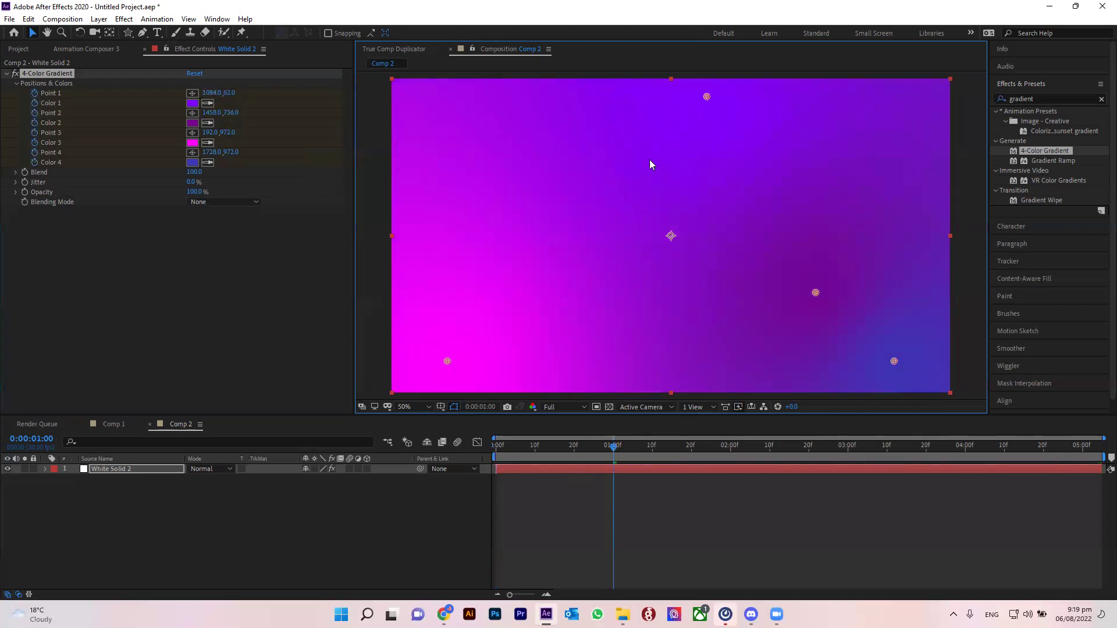
{"action": "left_click_drag", "start_coordinate": [447, 362], "coordinate": [460, 165]}
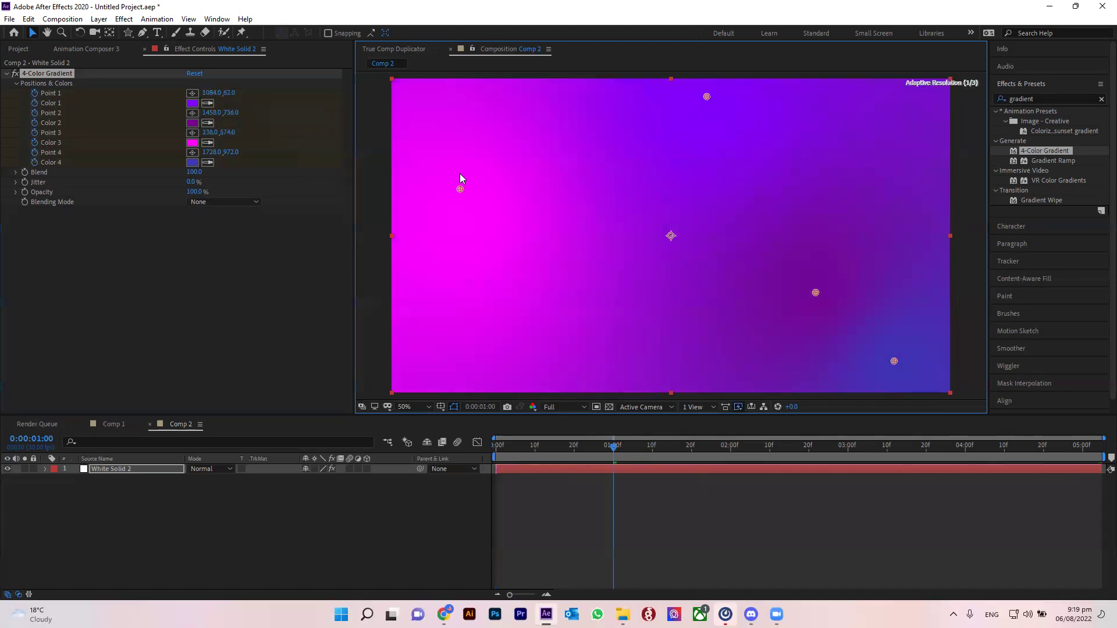
{"action": "left_click_drag", "start_coordinate": [890, 368], "coordinate": [548, 365]}
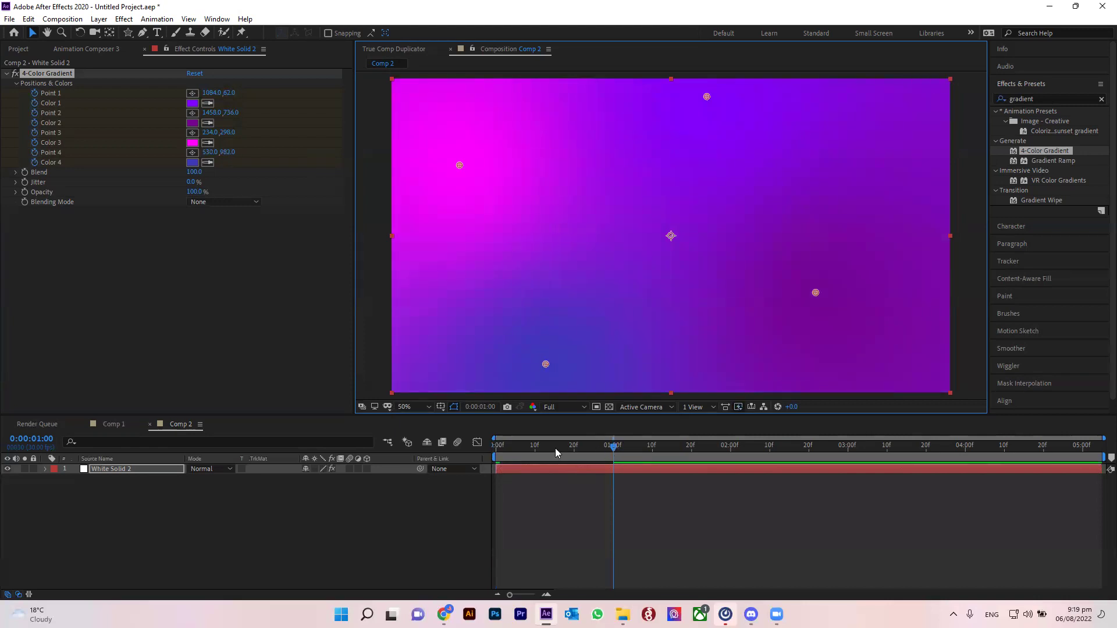
{"action": "key", "text": "space"}
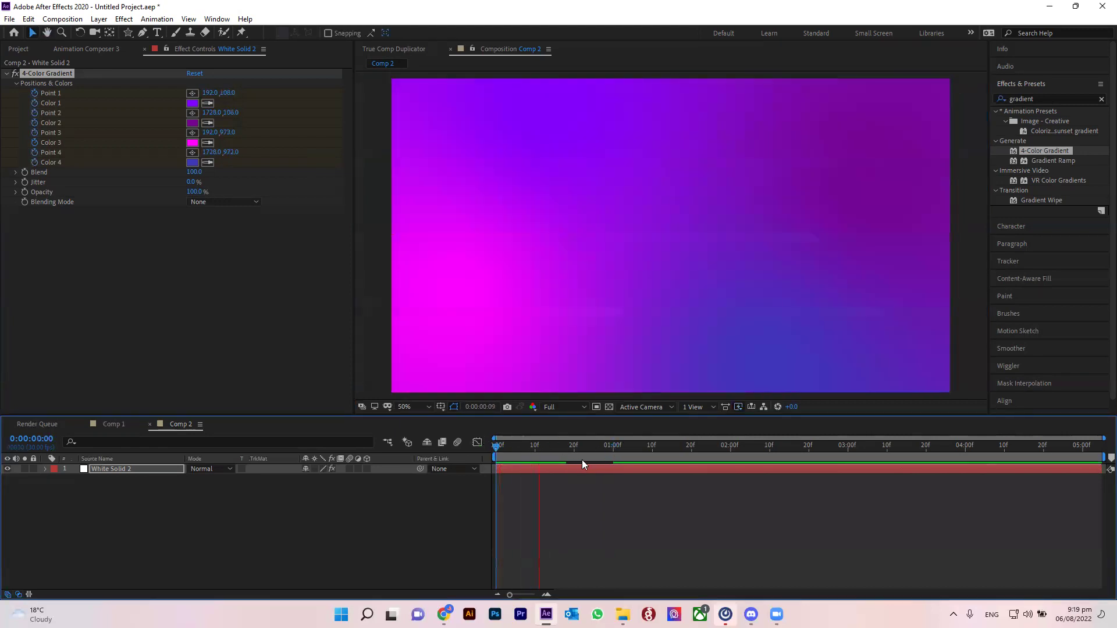
{"action": "key", "text": "space"}
Step: Reveal the keyframed properties and set Color 1 to pink at one second
{"action": "key", "text": "u"}
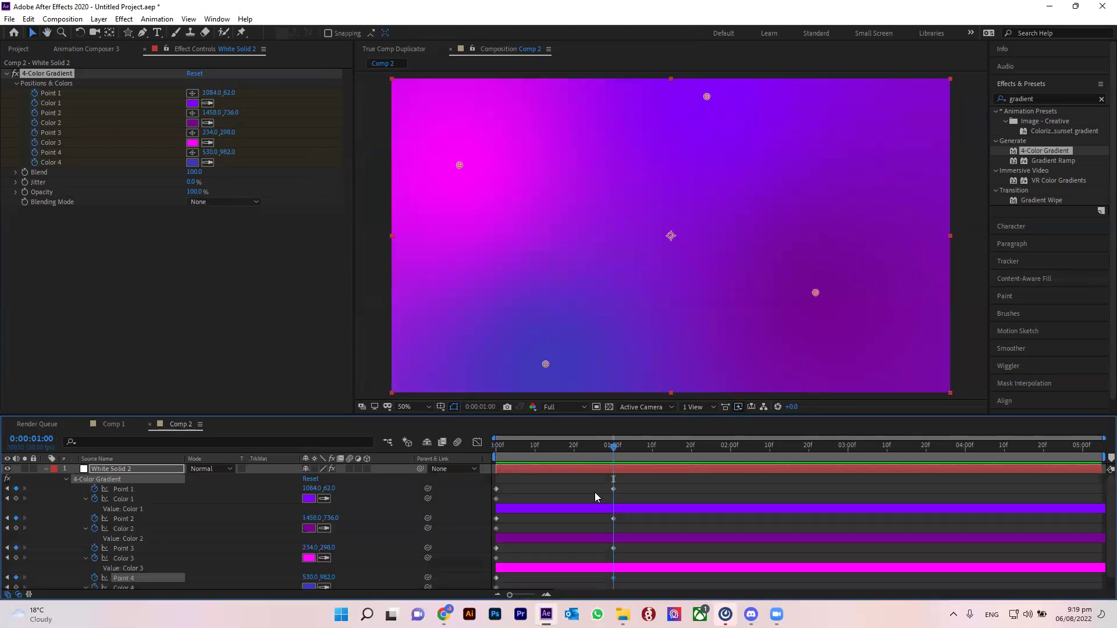
{"action": "mouse_move", "coordinate": [617, 449]}
{"action": "left_mouse_down"}
{"action": "mouse_move", "coordinate": [535, 449]}
{"action": "mouse_move", "coordinate": [615, 488]}
{"action": "left_mouse_up"}
{"action": "scroll", "coordinate": [646, 522], "scroll_direction": "down", "scroll_amount": 1}
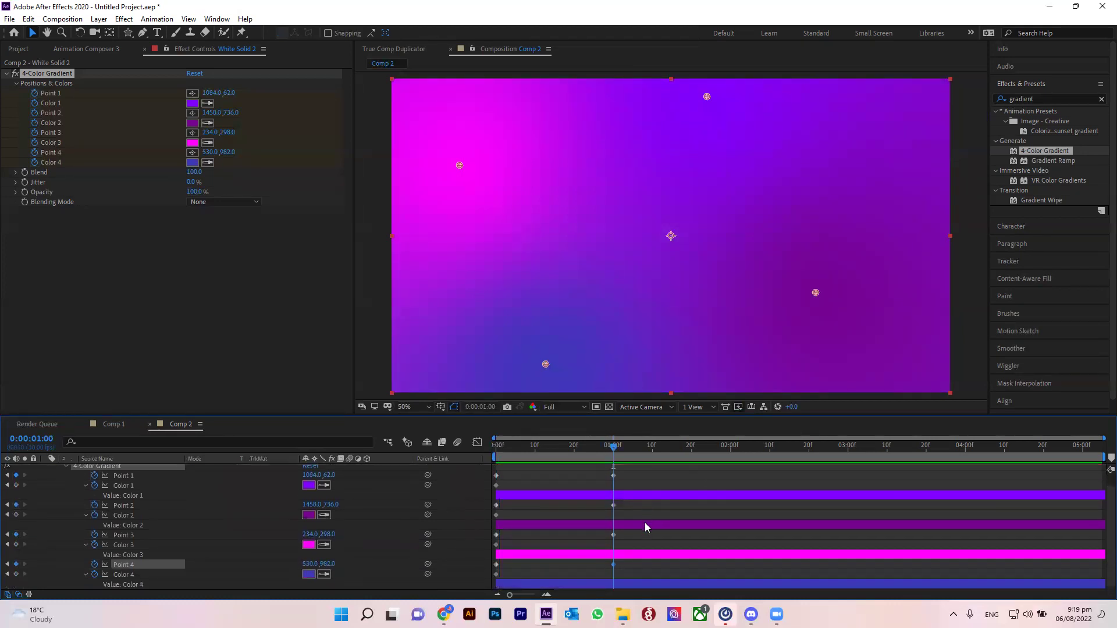
{"action": "scroll", "coordinate": [606, 524], "scroll_direction": "up", "scroll_amount": 1}
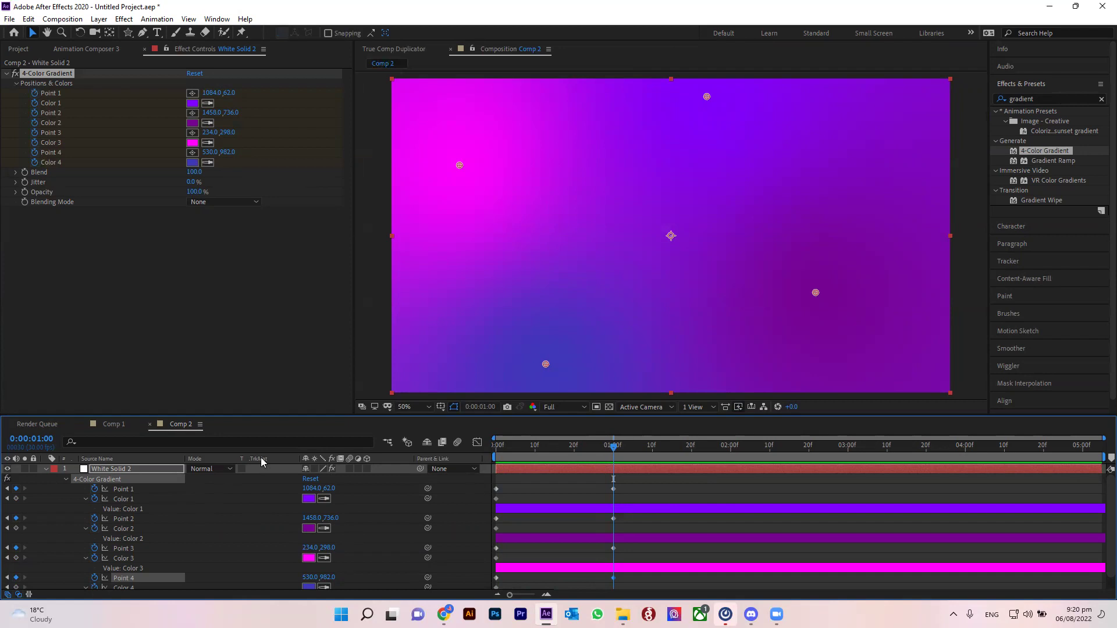
{"action": "left_click", "coordinate": [309, 499]}
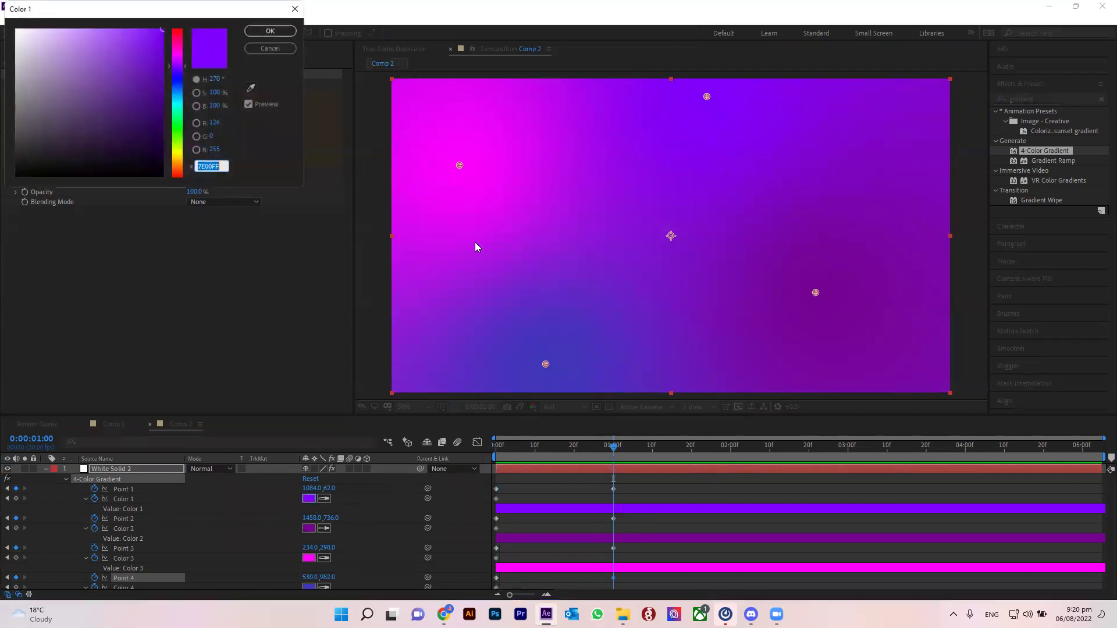
{"action": "left_click", "coordinate": [176, 54]}
{"action": "left_click_drag", "start_coordinate": [177, 54], "coordinate": [174, 48]}
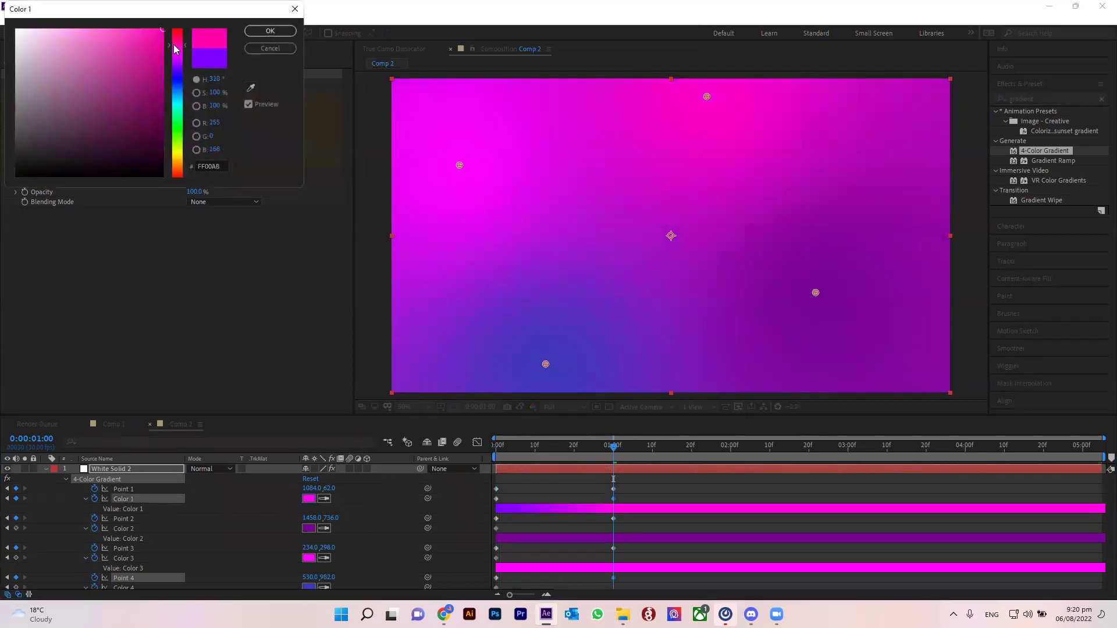
{"action": "left_click", "coordinate": [270, 31]}
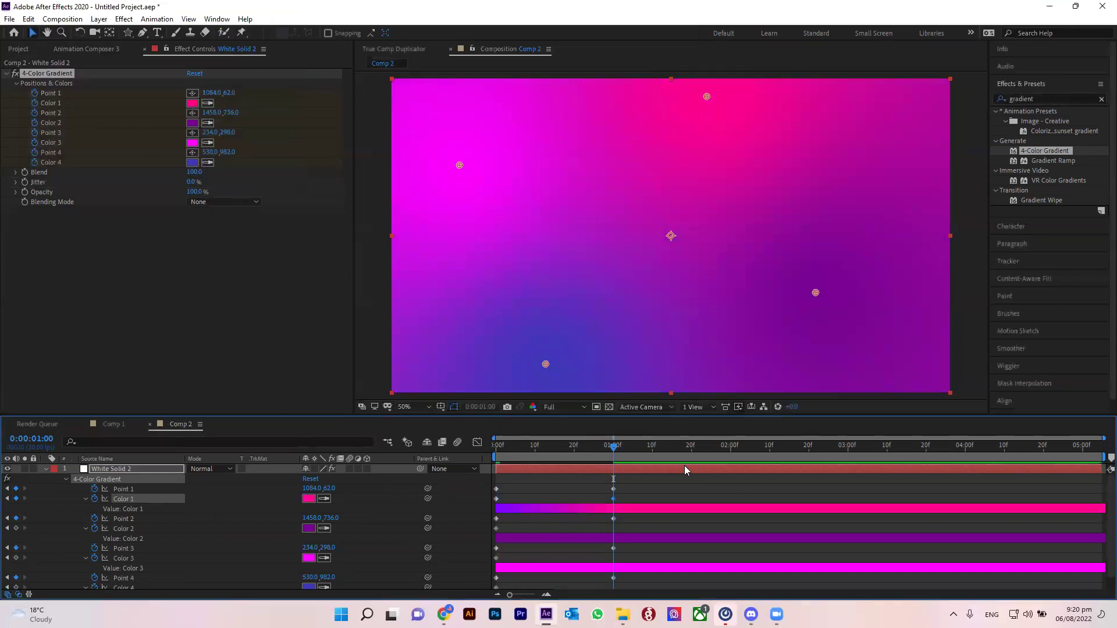
{"action": "left_click", "coordinate": [612, 543]}
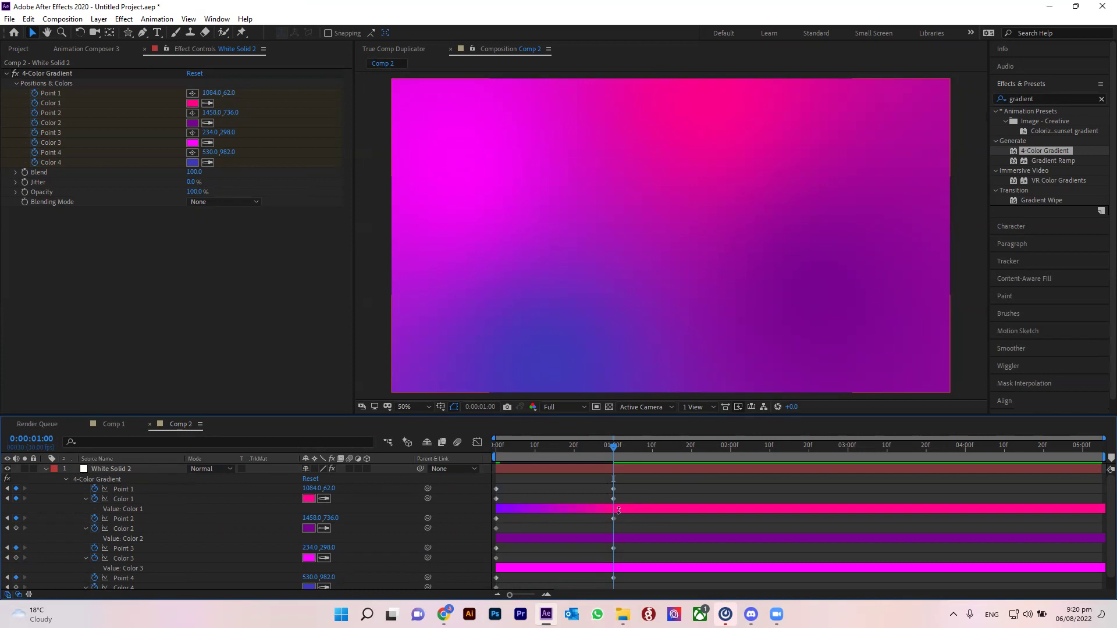
Step: Change Color 2 from purple to a light sky blue
{"action": "left_click", "coordinate": [308, 529]}
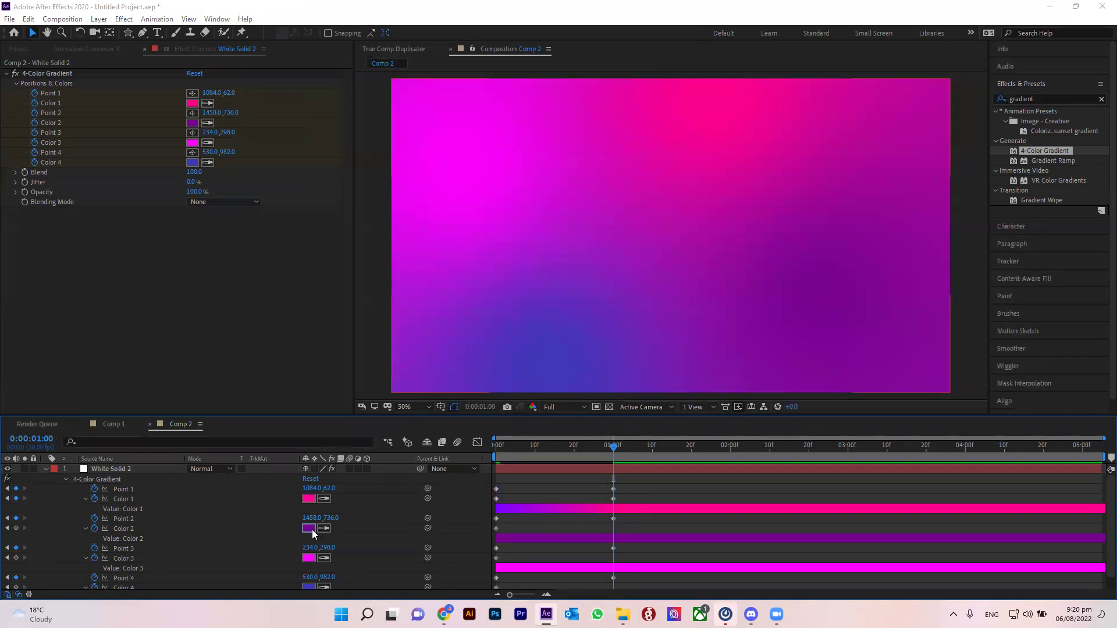
{"action": "left_click_drag", "start_coordinate": [182, 76], "coordinate": [182, 108]}
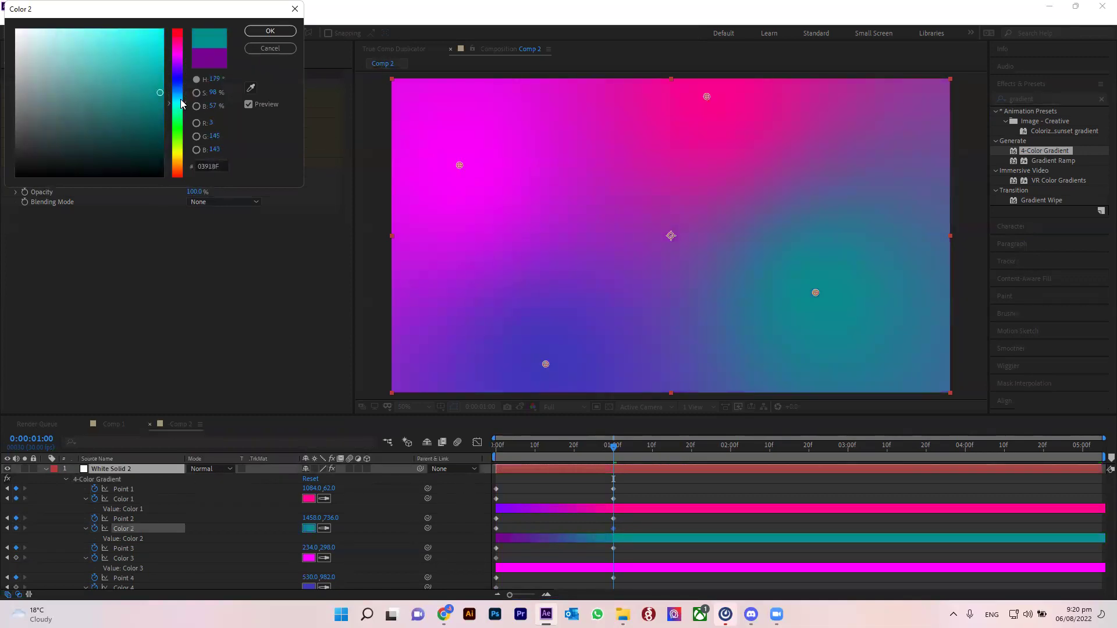
{"action": "left_click_drag", "start_coordinate": [182, 104], "coordinate": [182, 98]}
{"action": "left_click", "coordinate": [150, 78]}
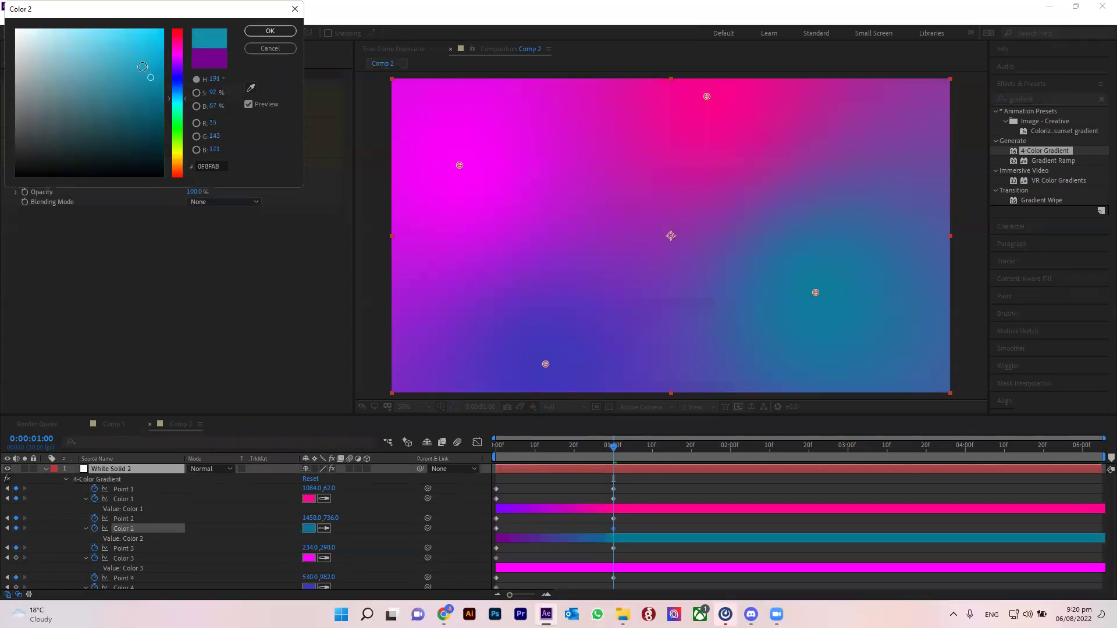
{"action": "left_click", "coordinate": [131, 51]}
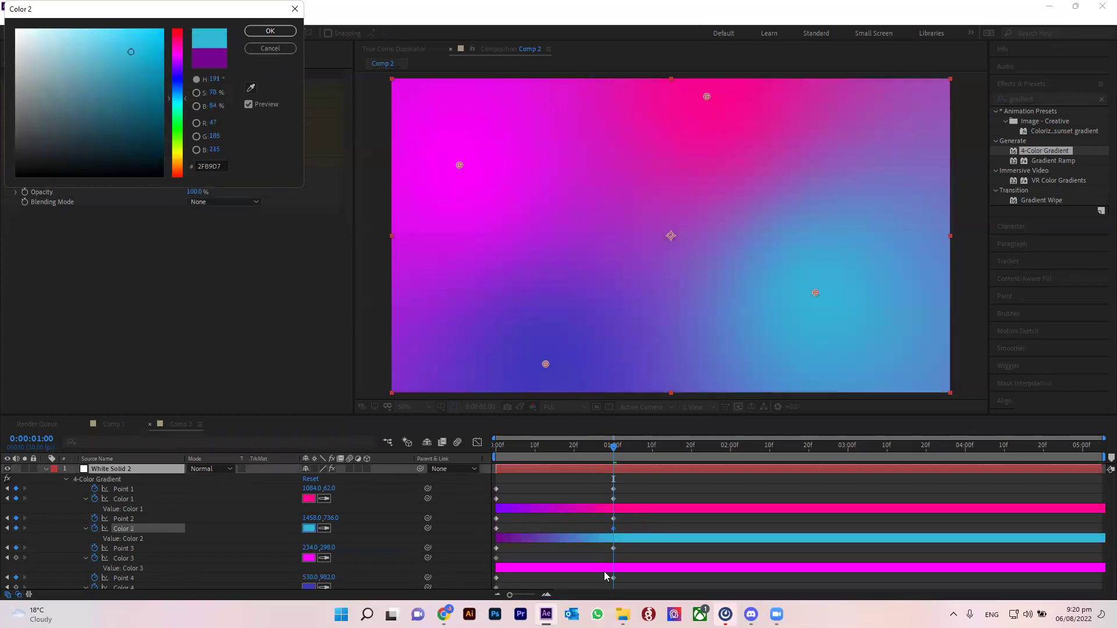
{"action": "left_click", "coordinate": [271, 32]}
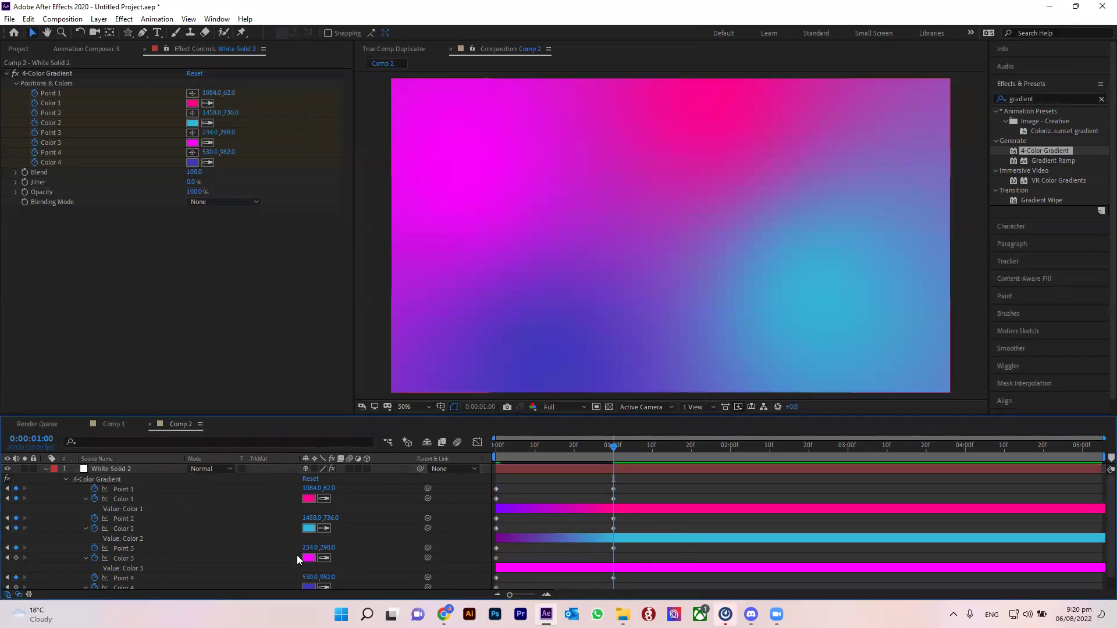
Step: Set Color 3 to aqua green and Color 4 to purple
{"action": "scroll", "coordinate": [297, 556], "scroll_direction": "down", "scroll_amount": 1}
{"action": "left_click", "coordinate": [308, 544]}
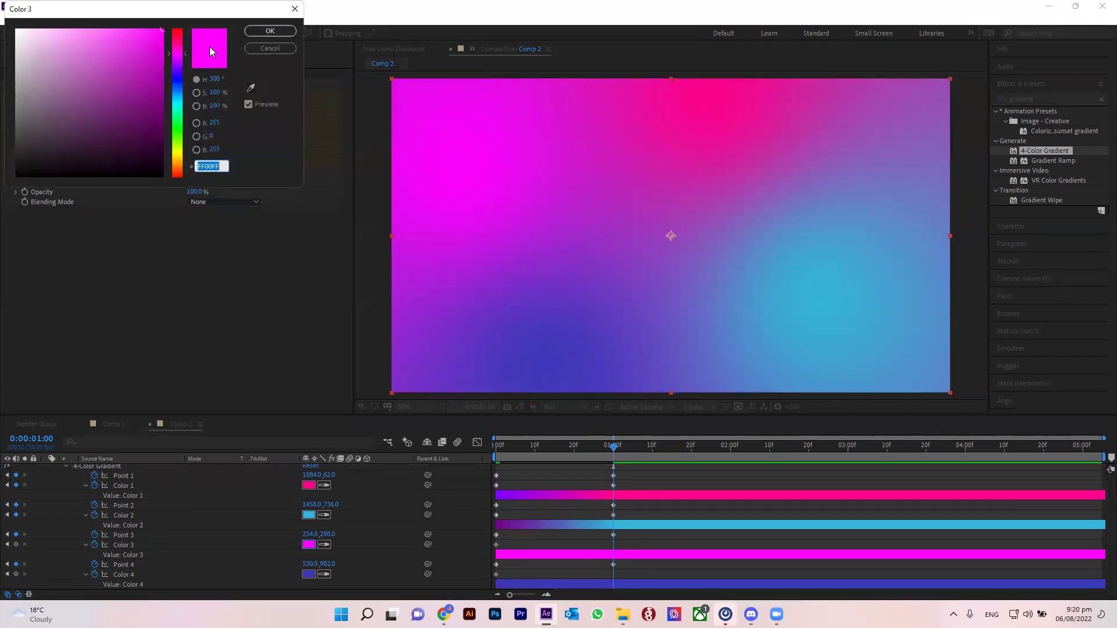
{"action": "left_click_drag", "start_coordinate": [170, 68], "coordinate": [181, 114]}
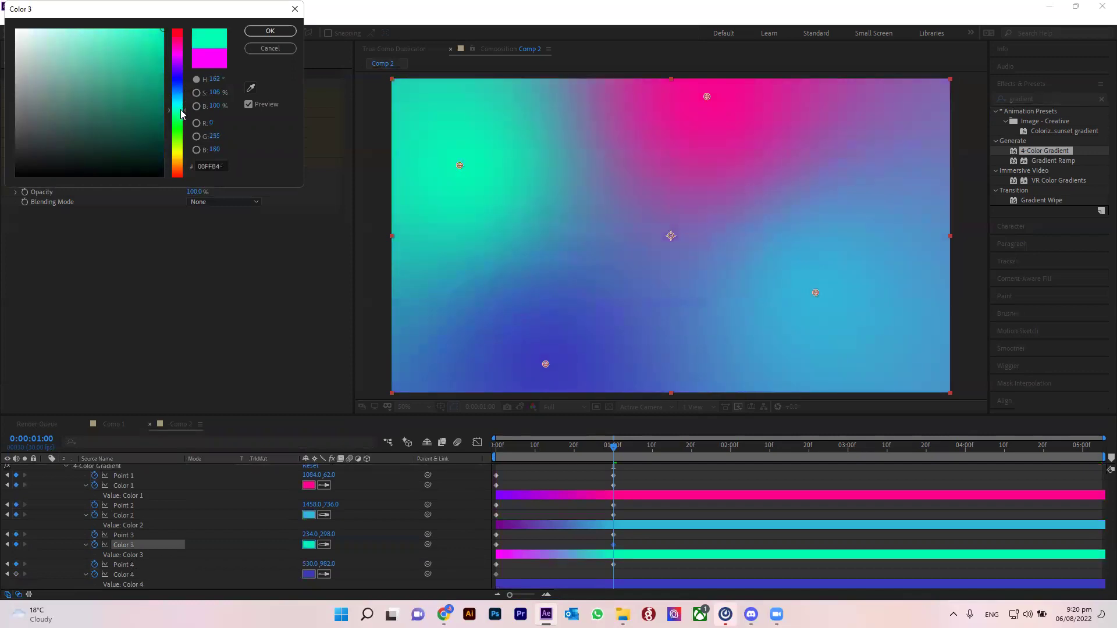
{"action": "left_click", "coordinate": [270, 31]}
{"action": "left_click", "coordinate": [619, 586]}
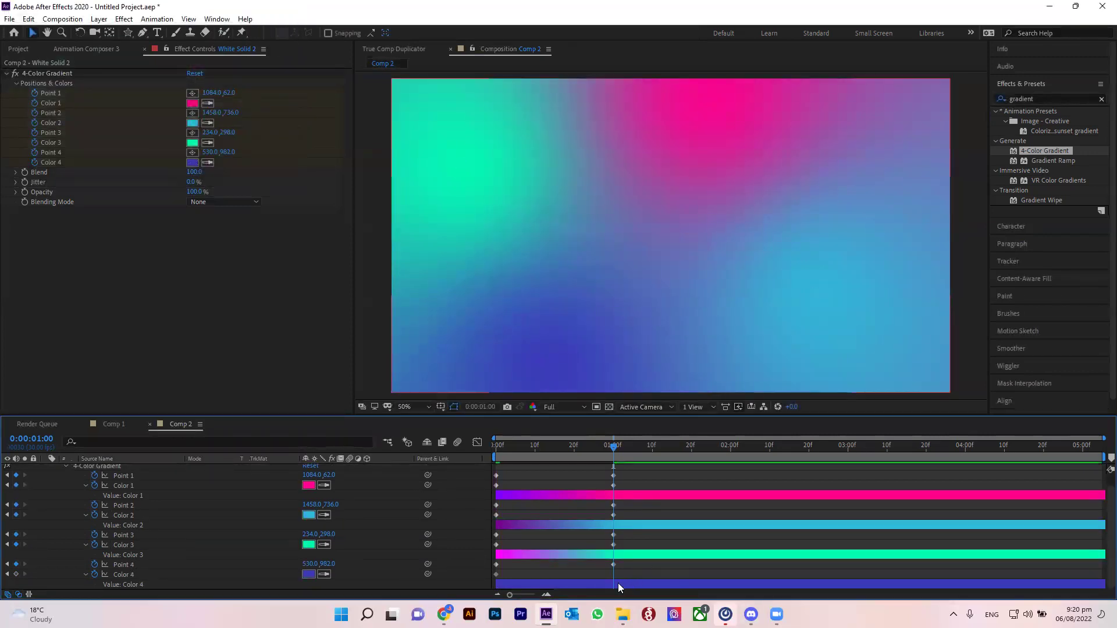
{"action": "left_click", "coordinate": [192, 164]}
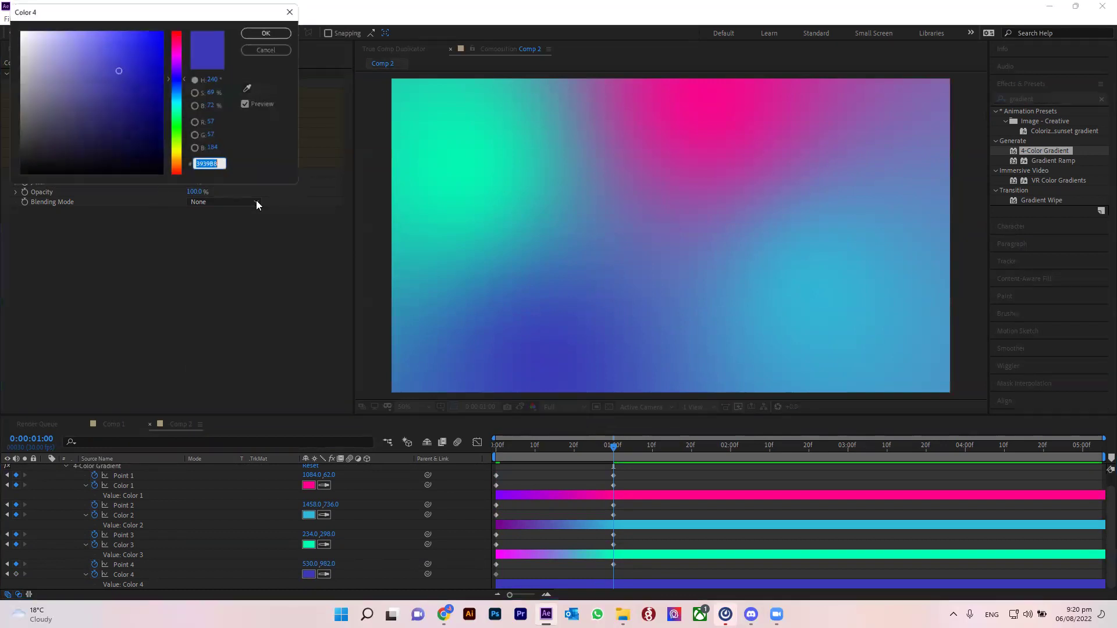
{"action": "left_click", "coordinate": [181, 98]}
{"action": "left_click_drag", "start_coordinate": [183, 106], "coordinate": [166, 66]}
{"action": "left_click", "coordinate": [271, 30]}
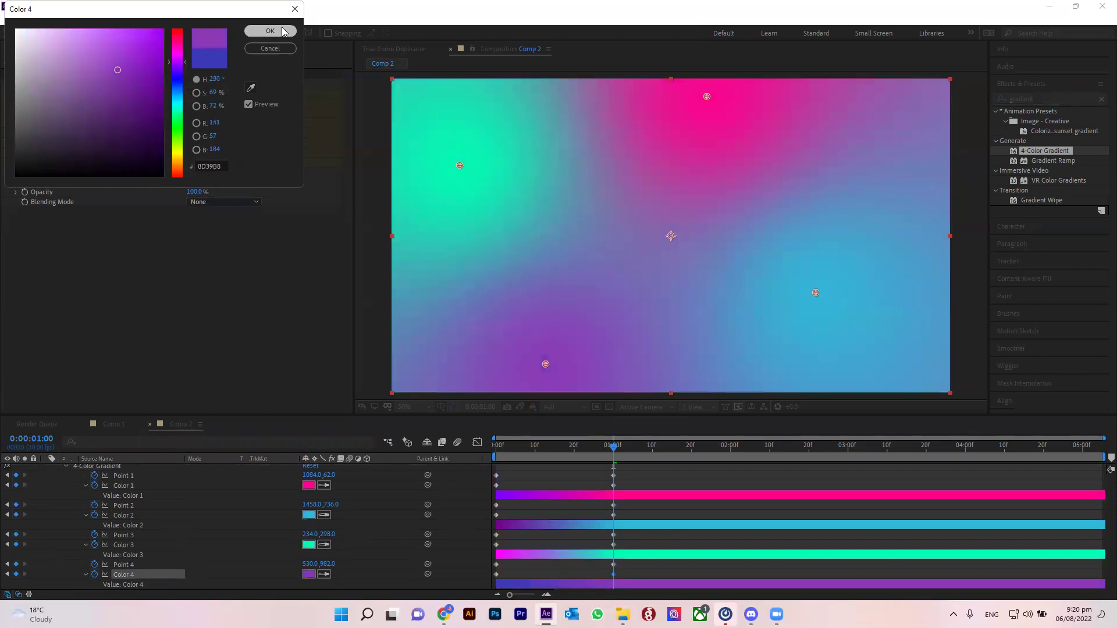
{"action": "key", "text": "Home"}
Step: Preview the animation, then at 0:00:02:00 start dragging the gradient points to new positions
{"action": "key", "text": "space"}
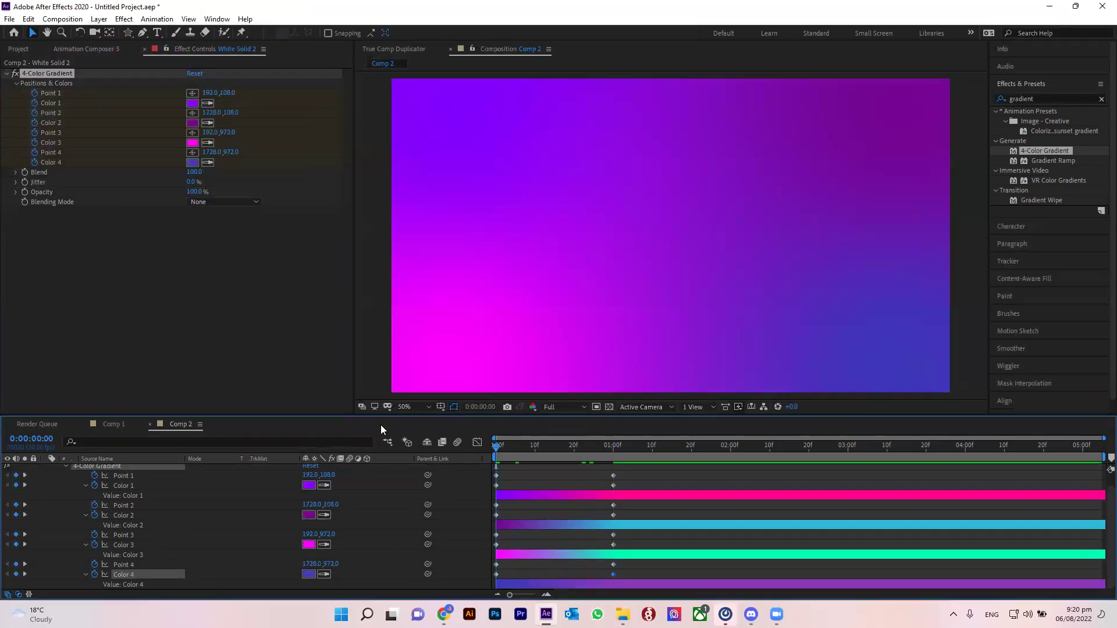
{"action": "key", "text": "space"}
{"action": "left_click", "coordinate": [732, 445]}
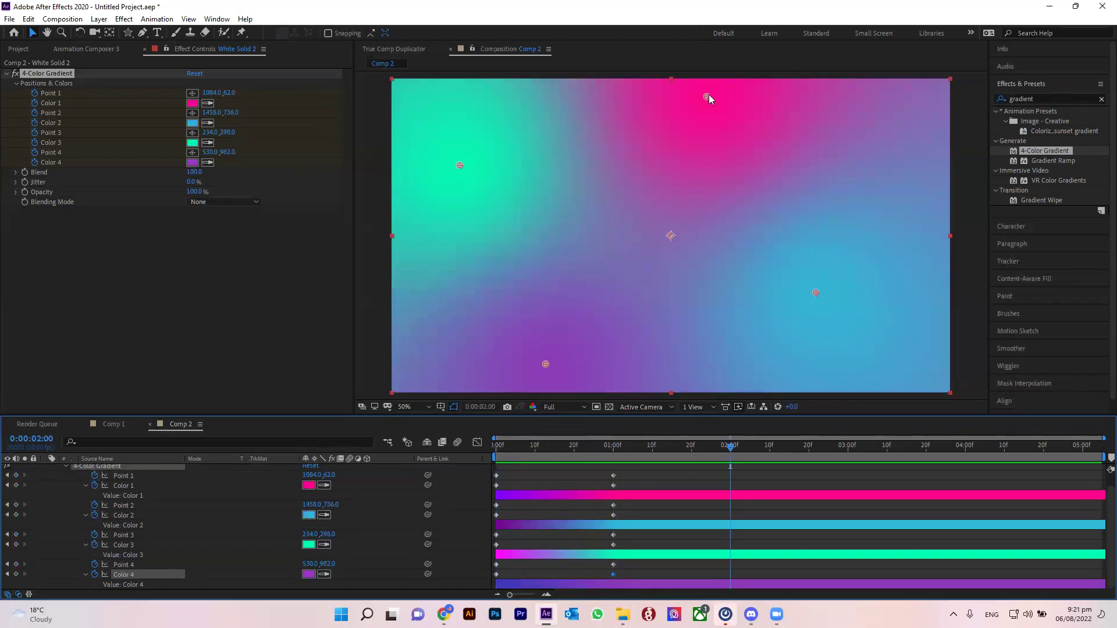
{"action": "left_click_drag", "start_coordinate": [707, 96], "coordinate": [683, 226]}
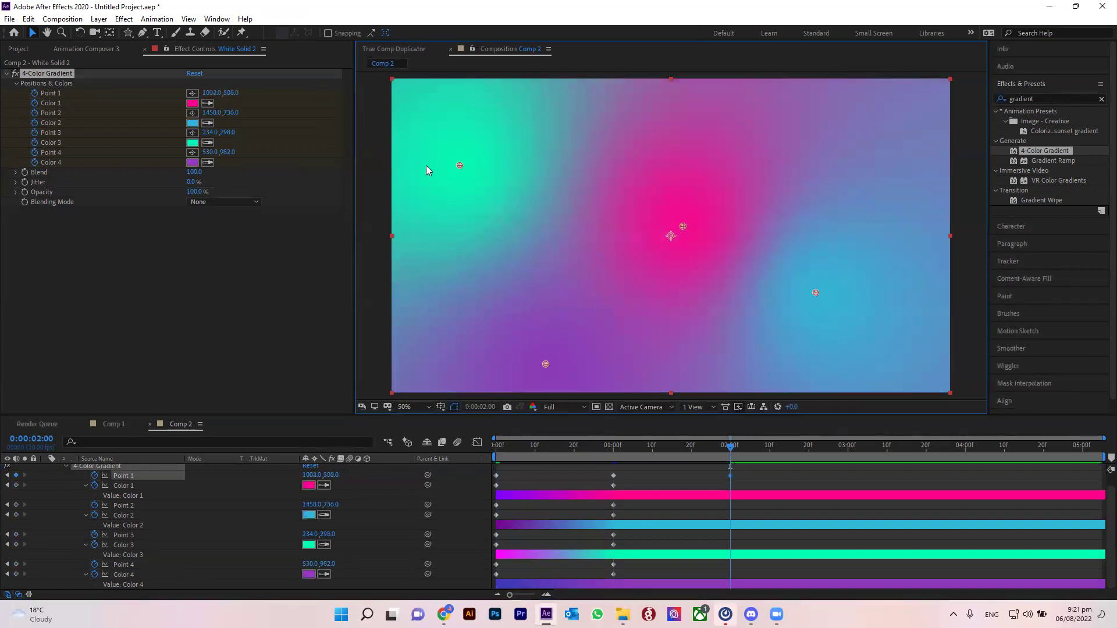
{"action": "left_click_drag", "start_coordinate": [460, 166], "coordinate": [488, 42]}
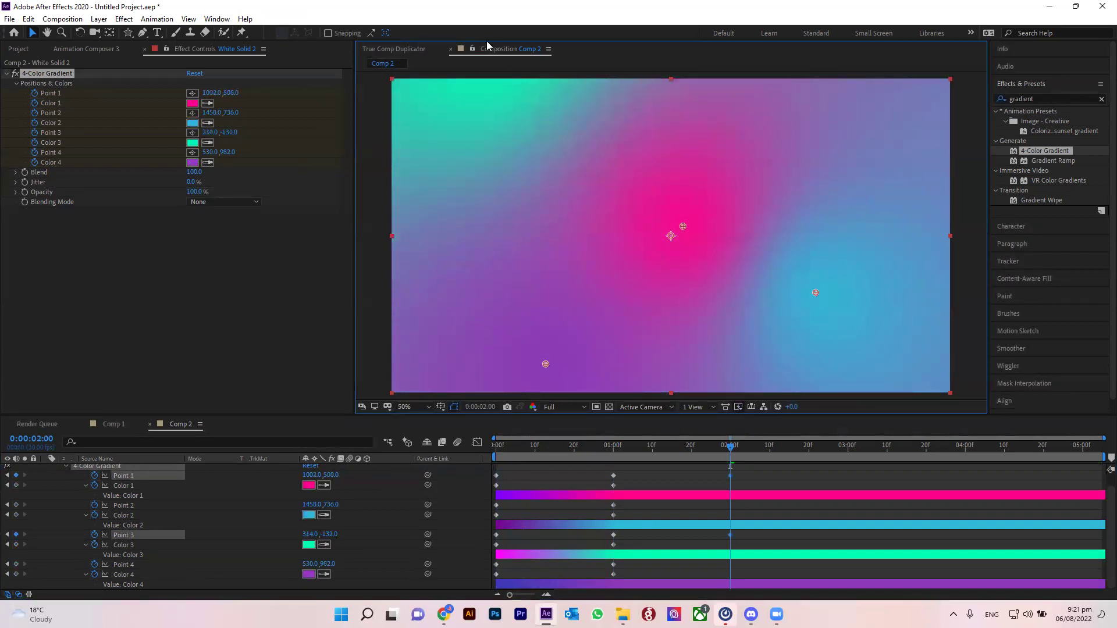
{"action": "left_click_drag", "start_coordinate": [554, 360], "coordinate": [386, 332]}
{"action": "key", "text": "ctrl+z"}
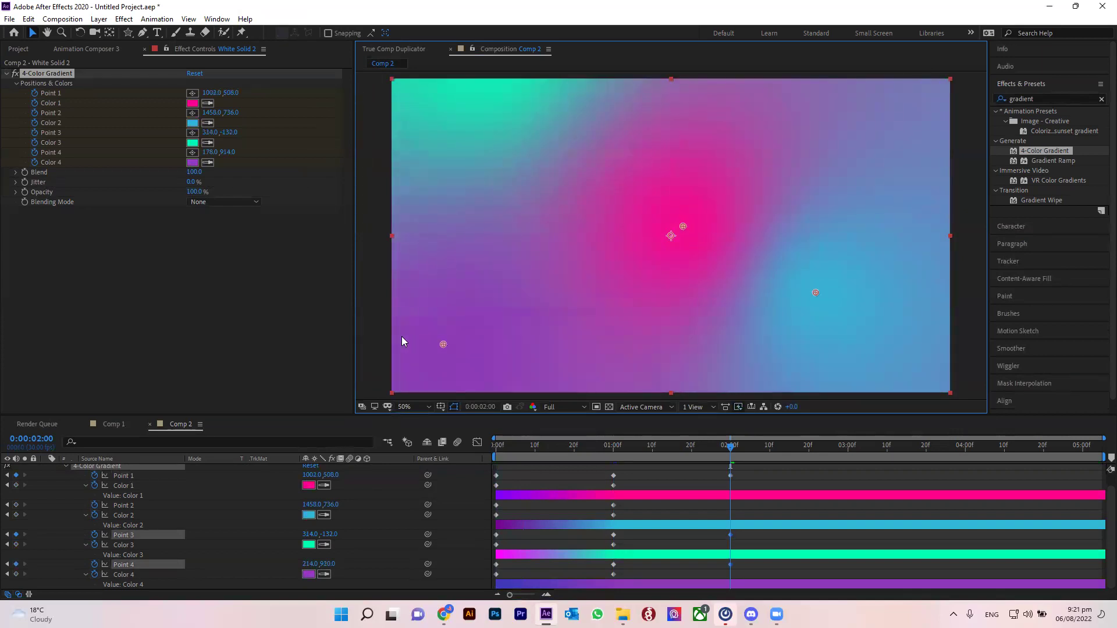
{"action": "mouse_move", "coordinate": [816, 294]}
{"action": "left_mouse_down"}
{"action": "mouse_move", "coordinate": [912, 358]}
{"action": "mouse_move", "coordinate": [905, 366]}
{"action": "left_mouse_up"}
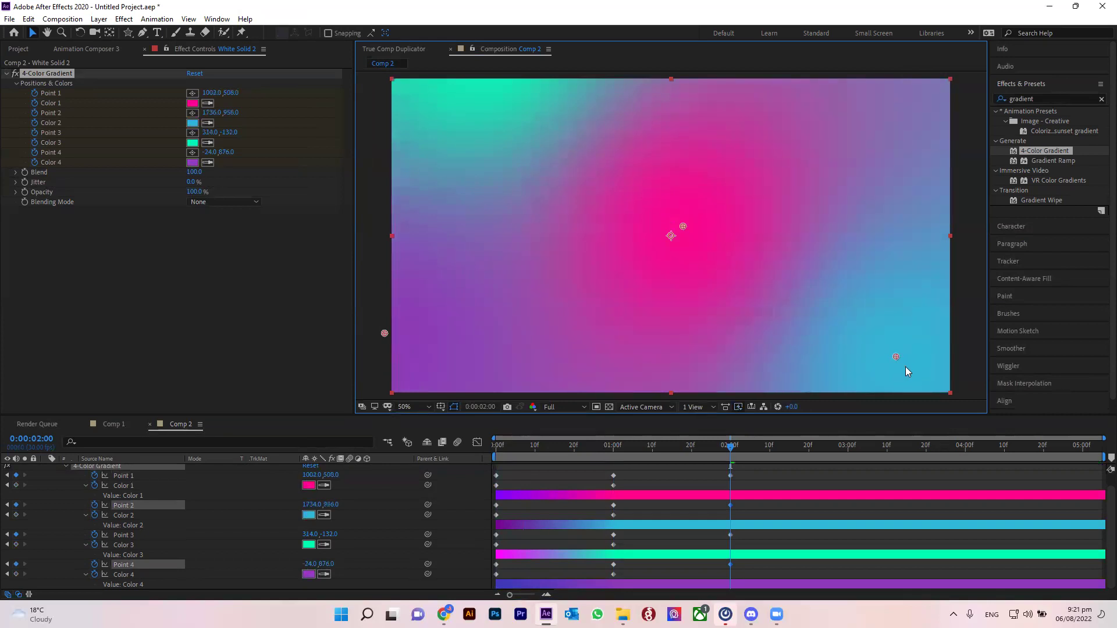
Step: Place Point 1 just below centre, Point 2 near the top, Point 3 at left edge, Point 4 lower right
{"action": "left_click_drag", "start_coordinate": [684, 228], "coordinate": [668, 251]}
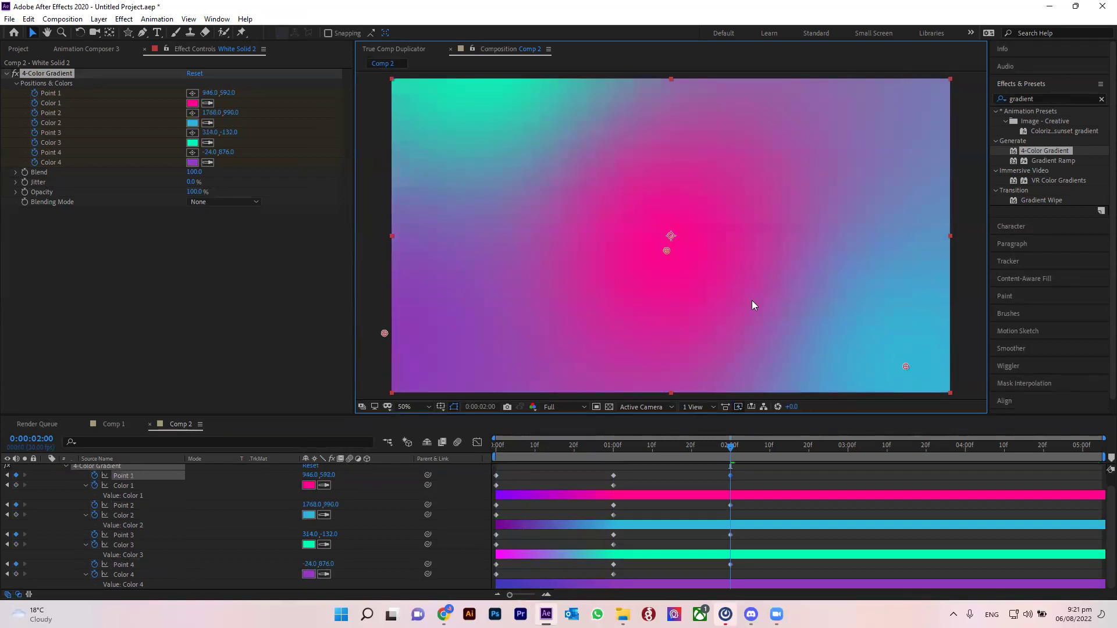
{"action": "mouse_move", "coordinate": [905, 366]}
{"action": "left_mouse_down"}
{"action": "mouse_move", "coordinate": [846, 213]}
{"action": "mouse_move", "coordinate": [813, 165]}
{"action": "mouse_move", "coordinate": [771, 139]}
{"action": "left_mouse_up"}
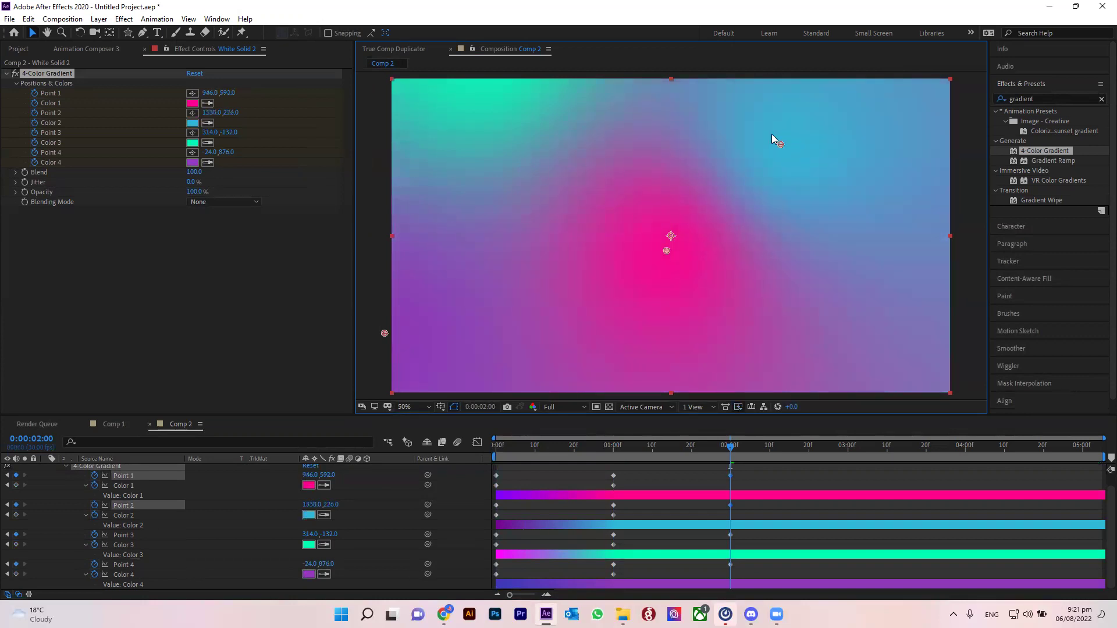
{"action": "left_click_drag", "start_coordinate": [729, 117], "coordinate": [732, 120]}
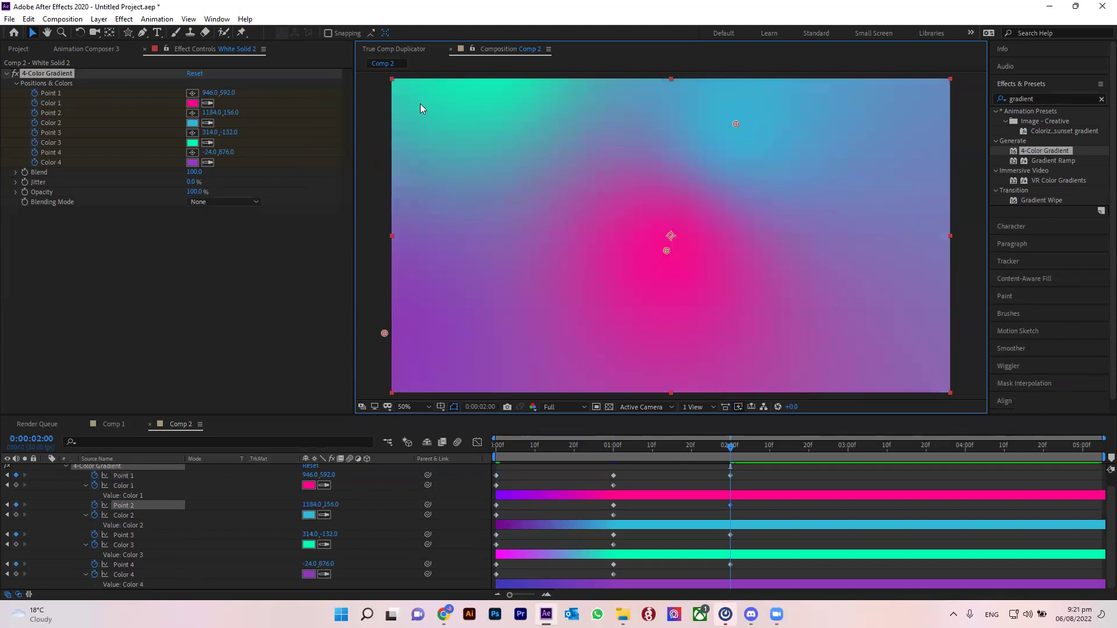
{"action": "key", "text": "comma"}
{"action": "key", "text": "comma"}
{"action": "left_click_drag", "start_coordinate": [577, 141], "coordinate": [536, 243]}
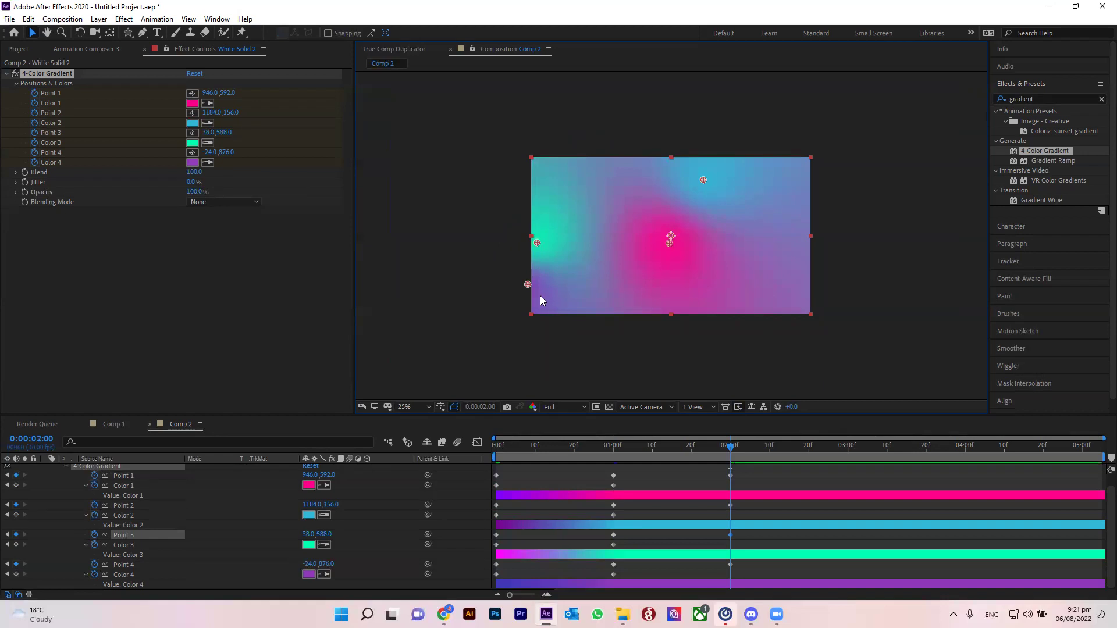
{"action": "left_click_drag", "start_coordinate": [528, 286], "coordinate": [775, 297]}
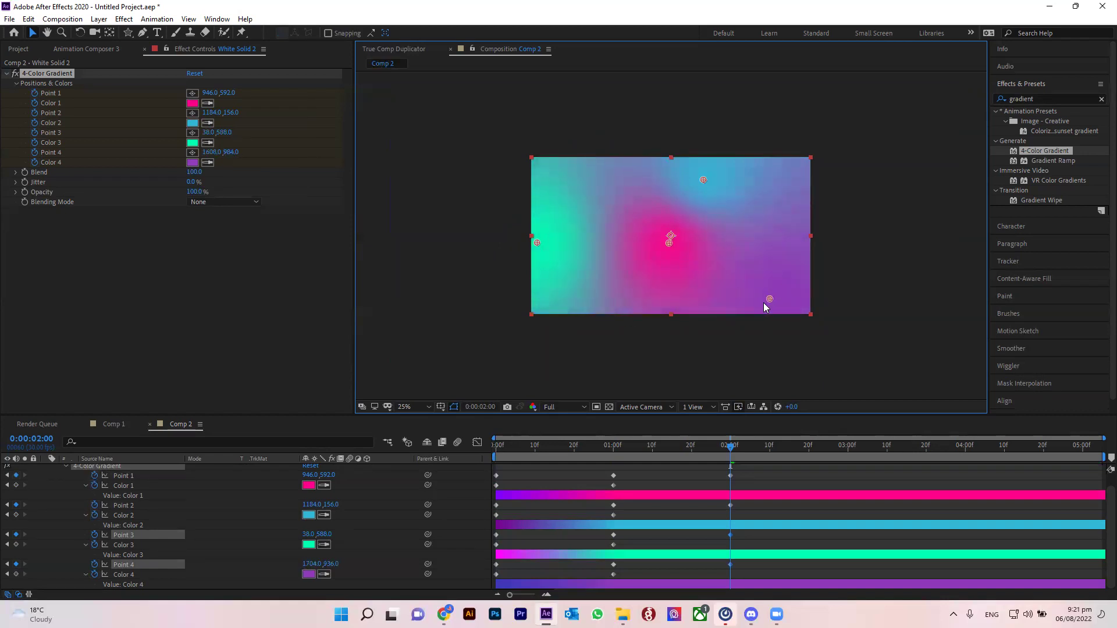
{"action": "left_click_drag", "start_coordinate": [709, 277], "coordinate": [709, 277]}
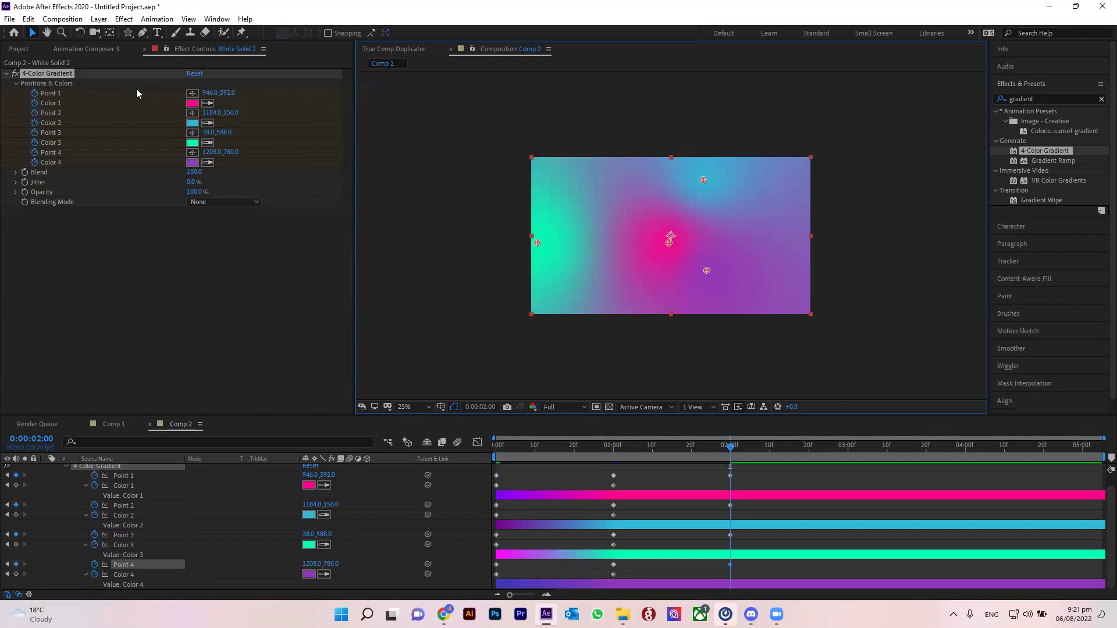
{"action": "left_click", "coordinate": [192, 103]}
Step: Change the gradient's Color 1 to violet and Color 2 to golden yellow
{"action": "left_click_drag", "start_coordinate": [177, 52], "coordinate": [178, 65]}
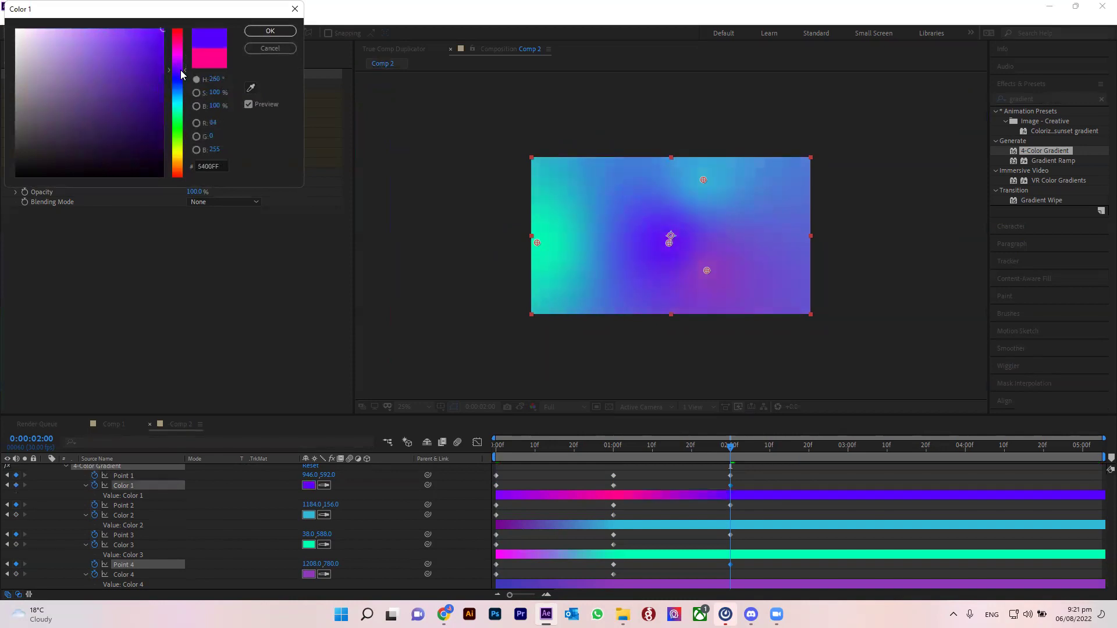
{"action": "left_click", "coordinate": [259, 34]}
{"action": "left_click", "coordinate": [667, 503]}
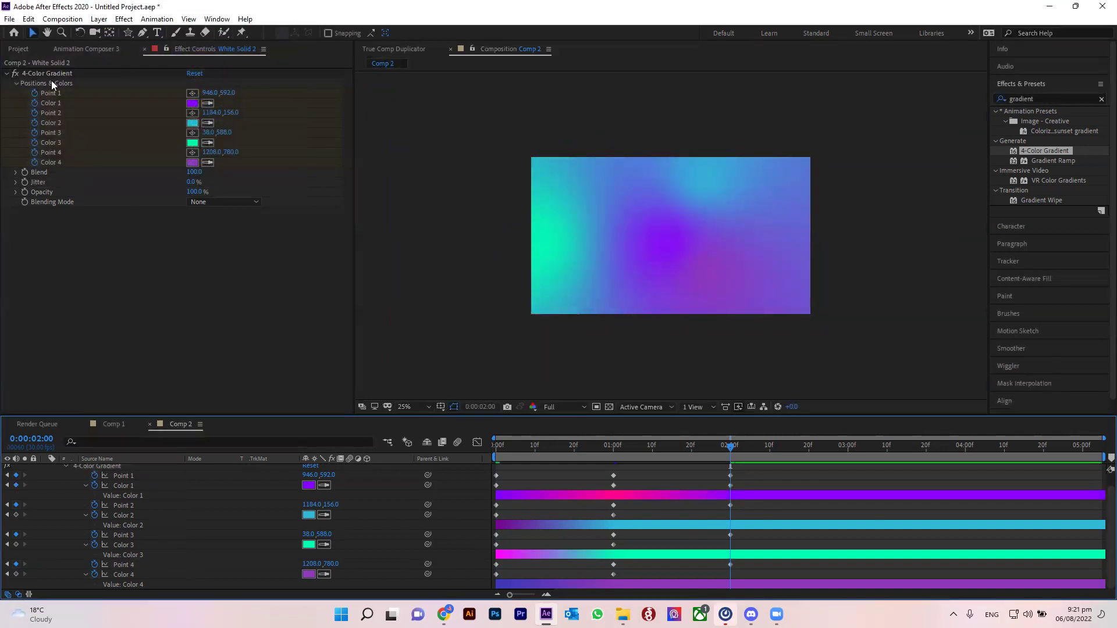
{"action": "left_click", "coordinate": [192, 122]}
{"action": "left_click_drag", "start_coordinate": [189, 97], "coordinate": [188, 124]}
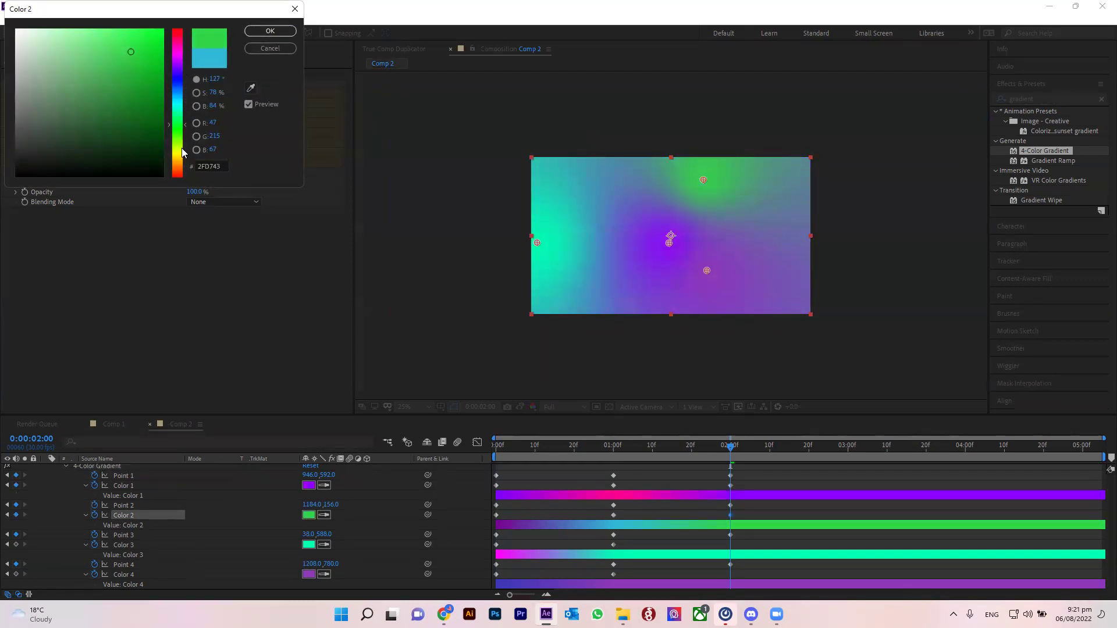
{"action": "left_click", "coordinate": [182, 158]}
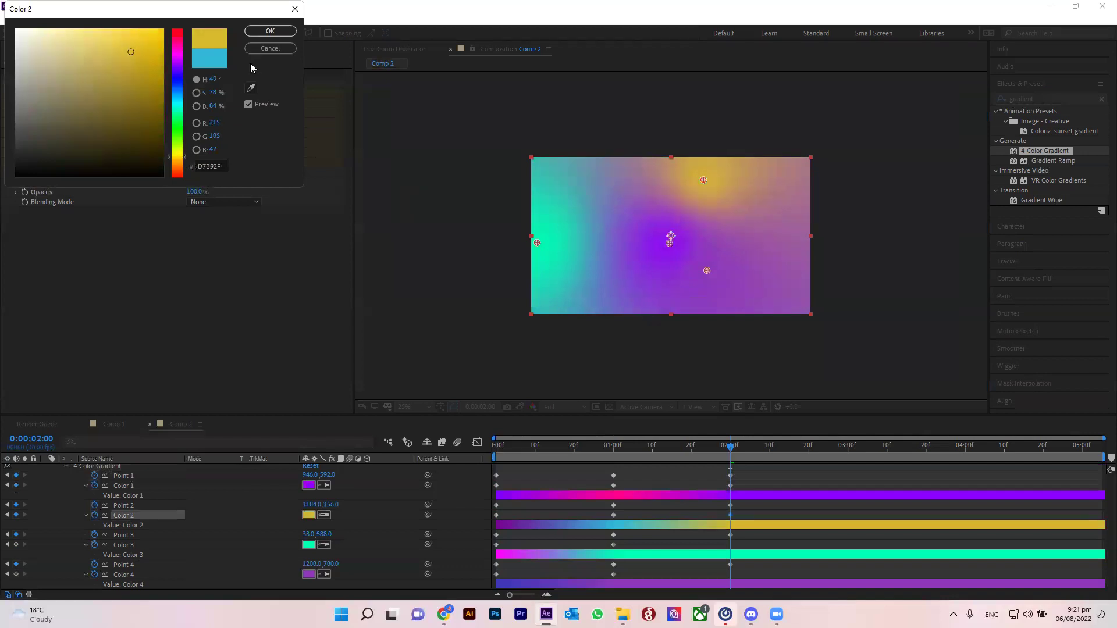
{"action": "left_click", "coordinate": [270, 31]}
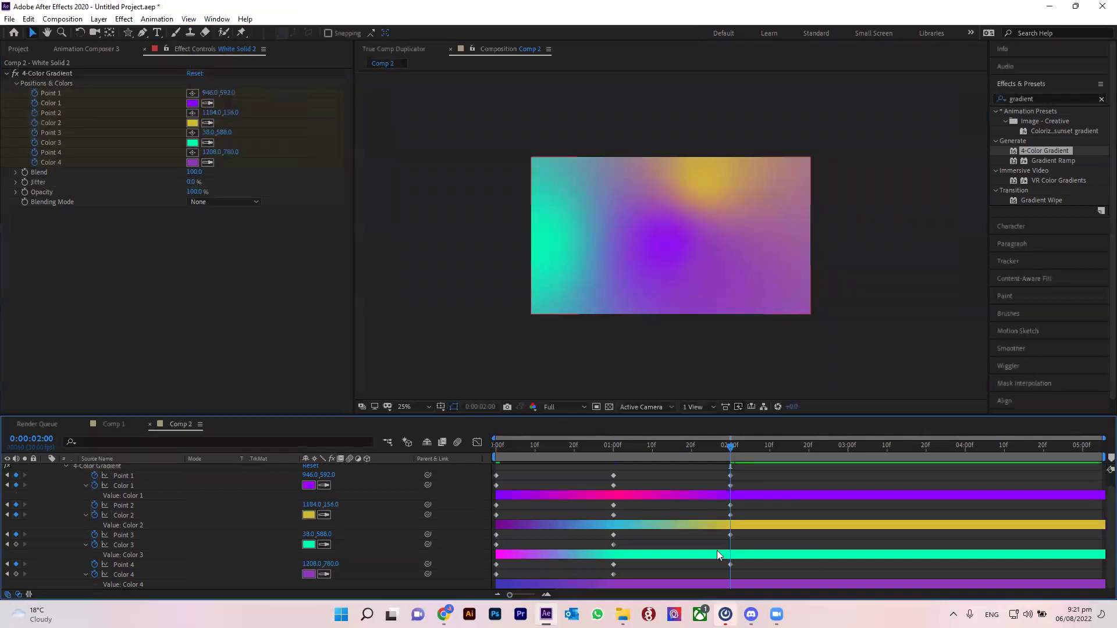
Step: Set Color 3 to orange and Color 4 to crimson hex D42A48
{"action": "left_click", "coordinate": [192, 143]}
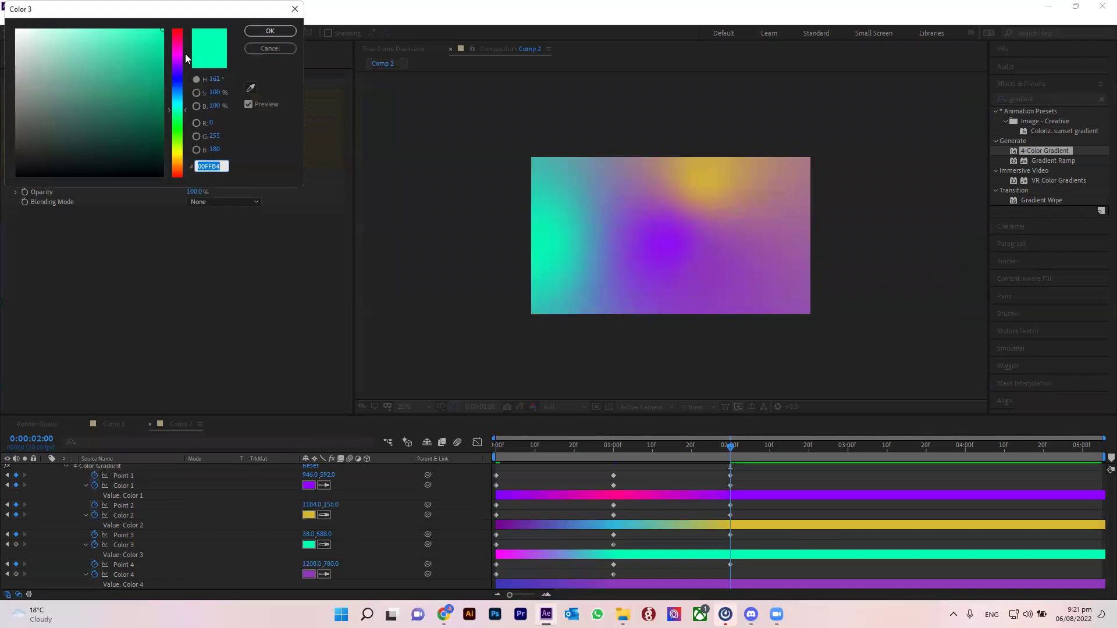
{"action": "left_click", "coordinate": [178, 50]}
{"action": "left_click_drag", "start_coordinate": [182, 59], "coordinate": [185, 168]}
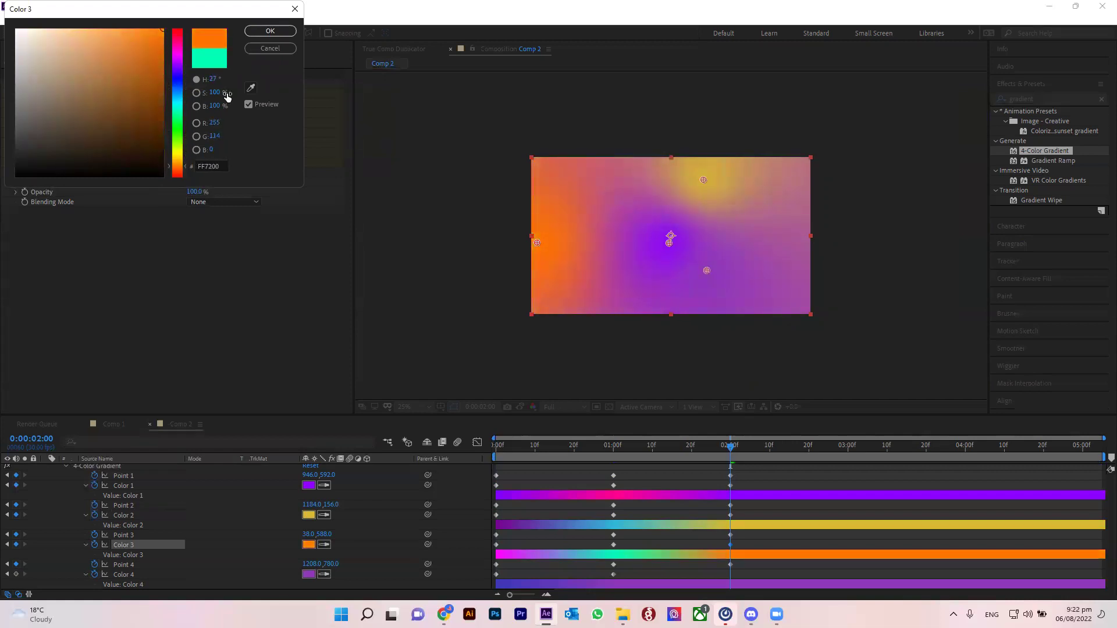
{"action": "left_click", "coordinate": [270, 31]}
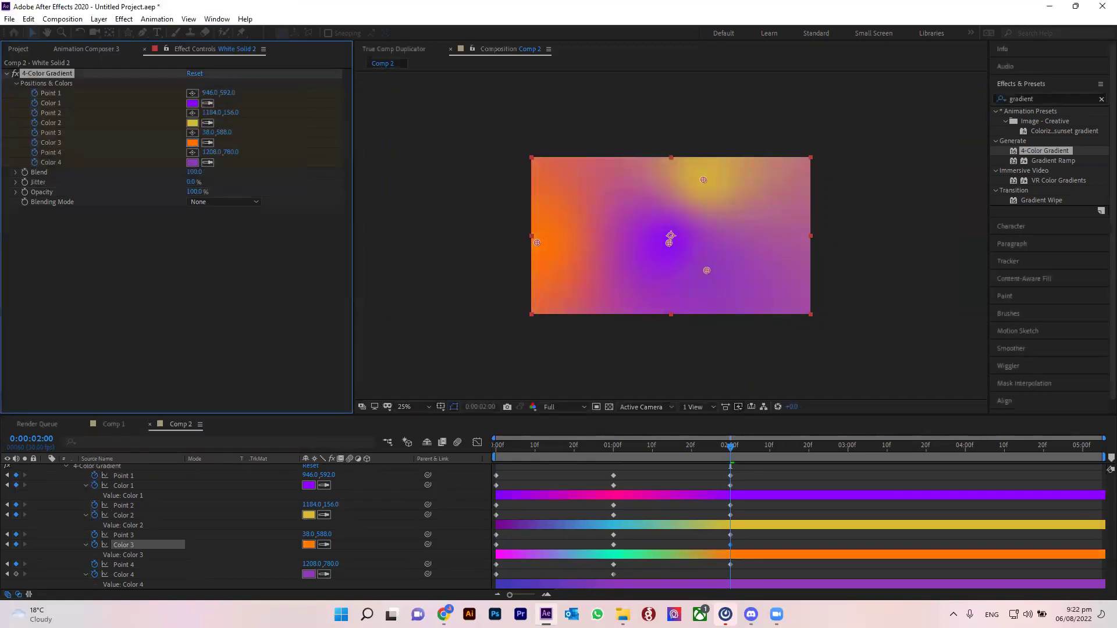
{"action": "left_click", "coordinate": [734, 584]}
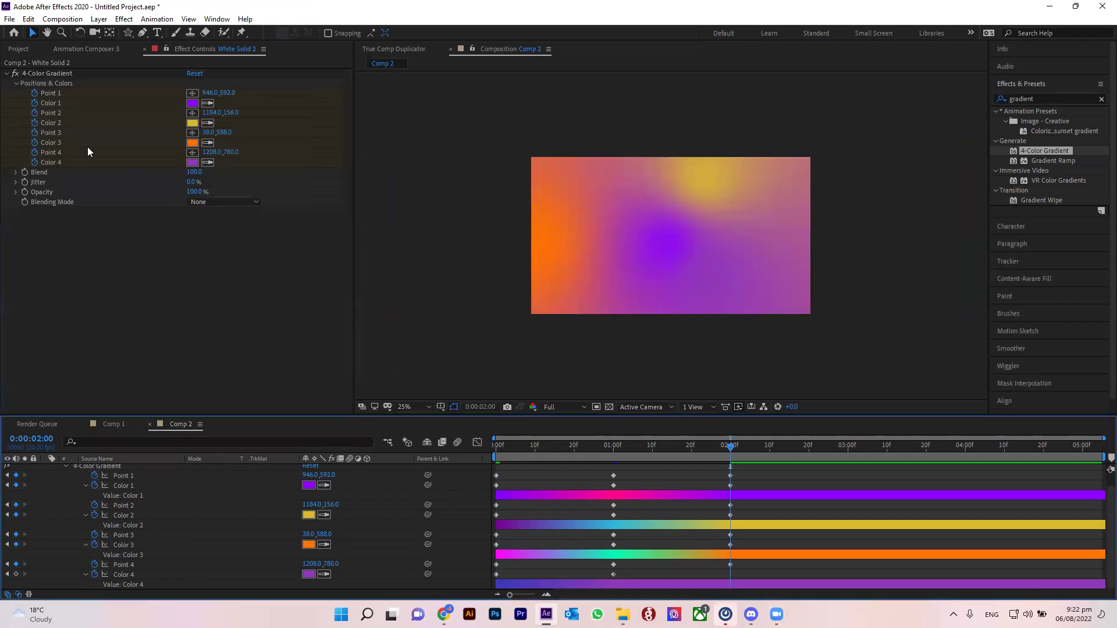
{"action": "left_click", "coordinate": [192, 164]}
{"action": "type", "text": "D42A48"}
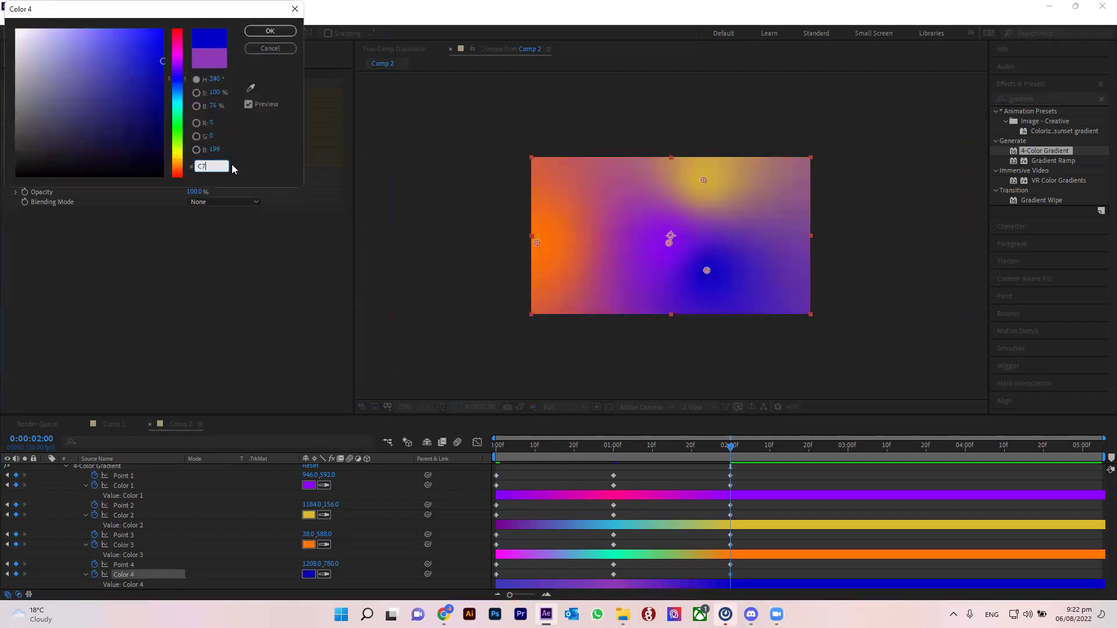
{"action": "key", "text": "Return"}
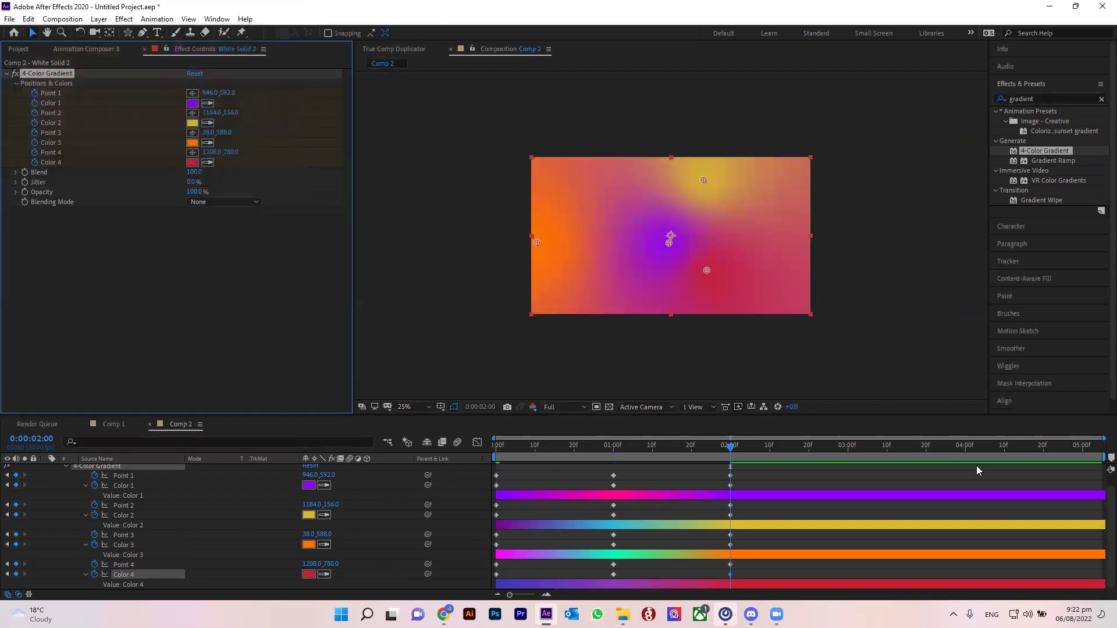
Step: Preview the gradient animation from the start, then return the time indicator to 0:00
{"action": "left_click", "coordinate": [673, 456]}
{"action": "key", "text": "Home"}
{"action": "key", "text": "space"}
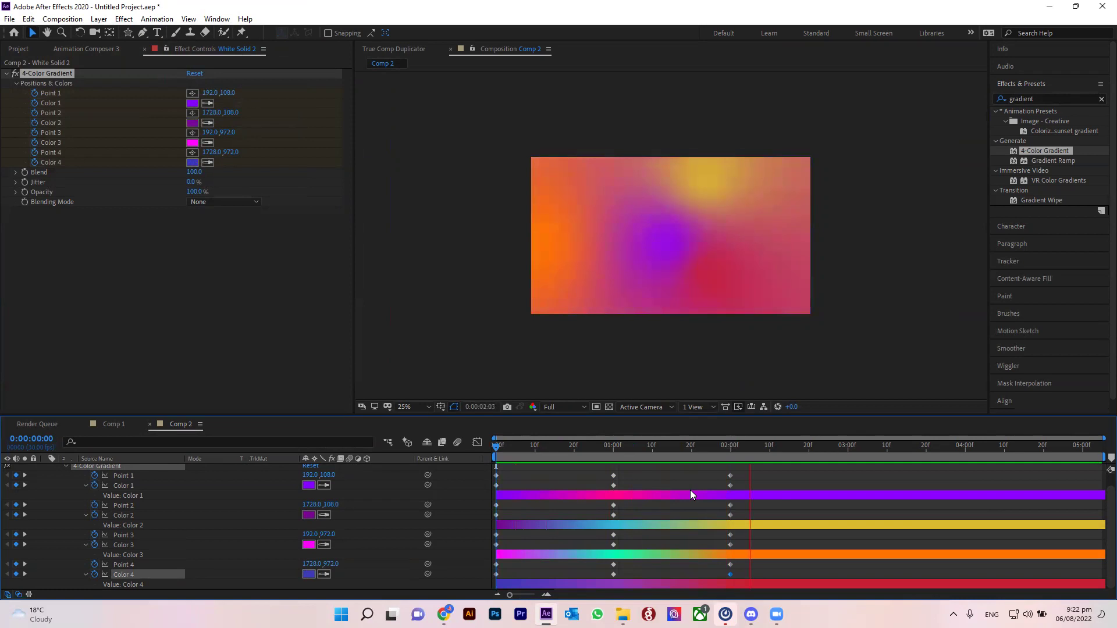
{"action": "left_click", "coordinate": [849, 446]}
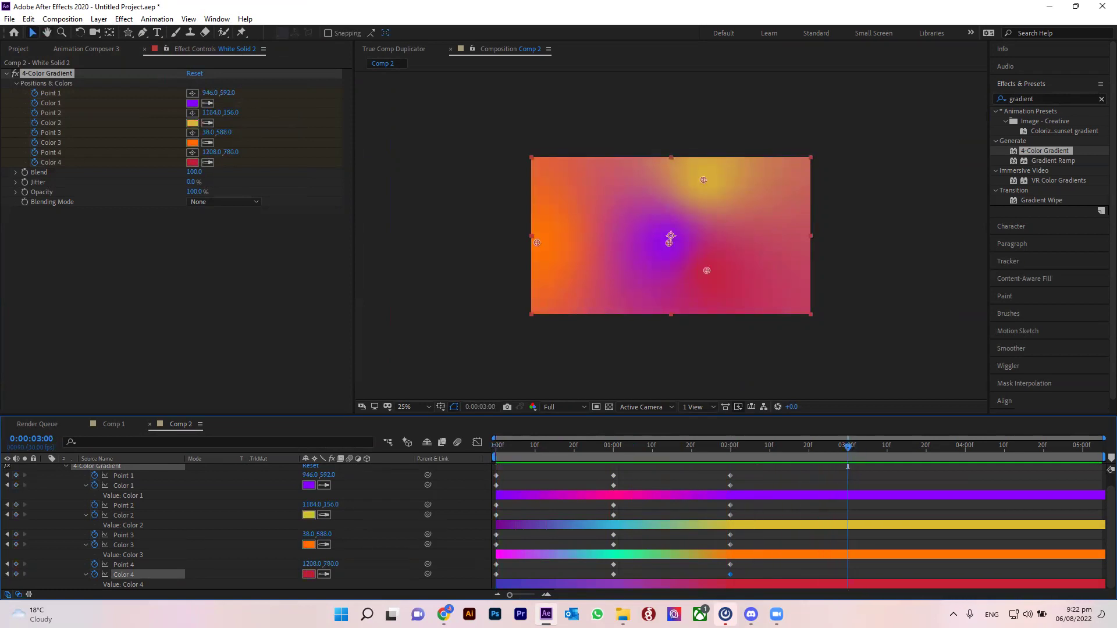
{"action": "key", "text": "ctrl+s"}
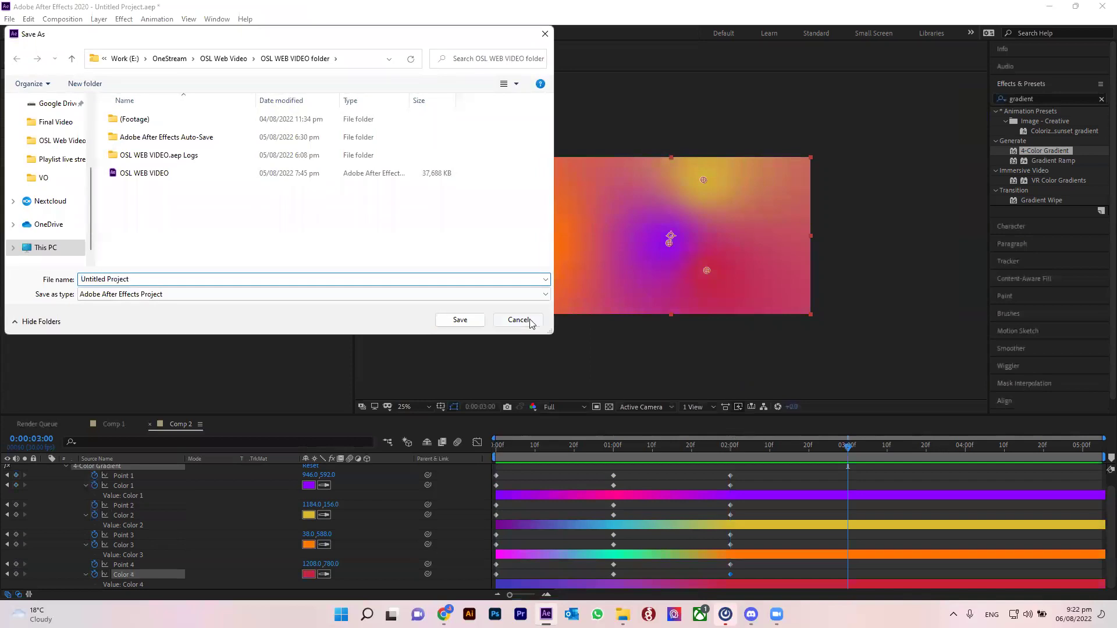
{"action": "left_click", "coordinate": [518, 320]}
{"action": "mouse_move", "coordinate": [720, 446]}
{"action": "left_mouse_down"}
{"action": "mouse_move", "coordinate": [461, 425]}
{"action": "mouse_move", "coordinate": [849, 446]}
{"action": "left_mouse_up"}
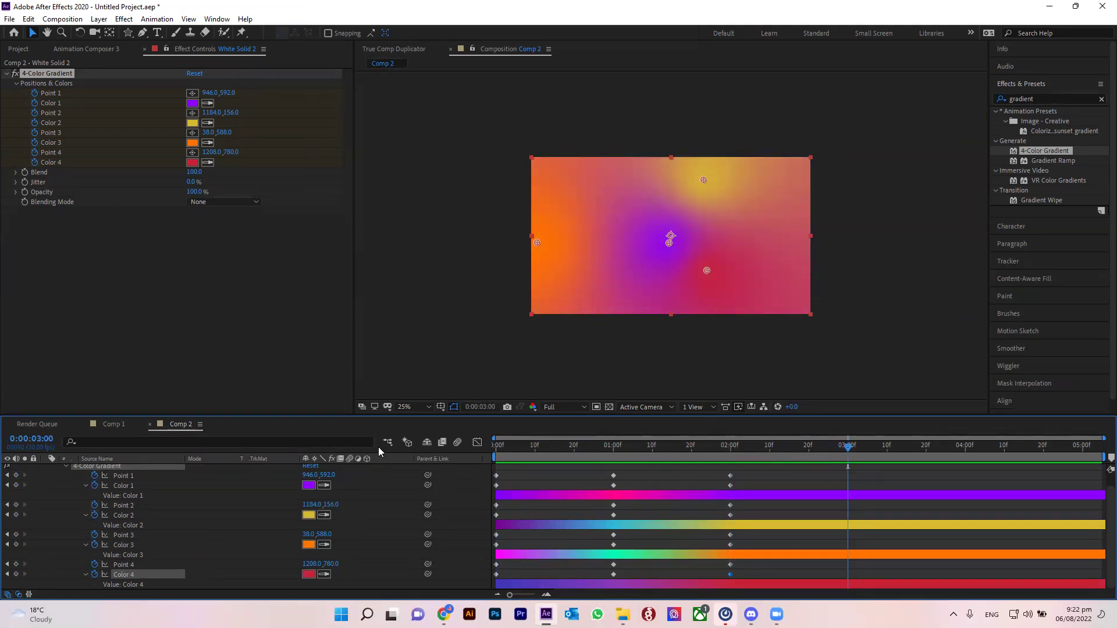
Step: Copy the 0:00, 01:00 and 02:00 keyframes to 03:00, 04:00 and 05:00, then preview
{"action": "left_click_drag", "start_coordinate": [512, 474], "coordinate": [496, 582]}
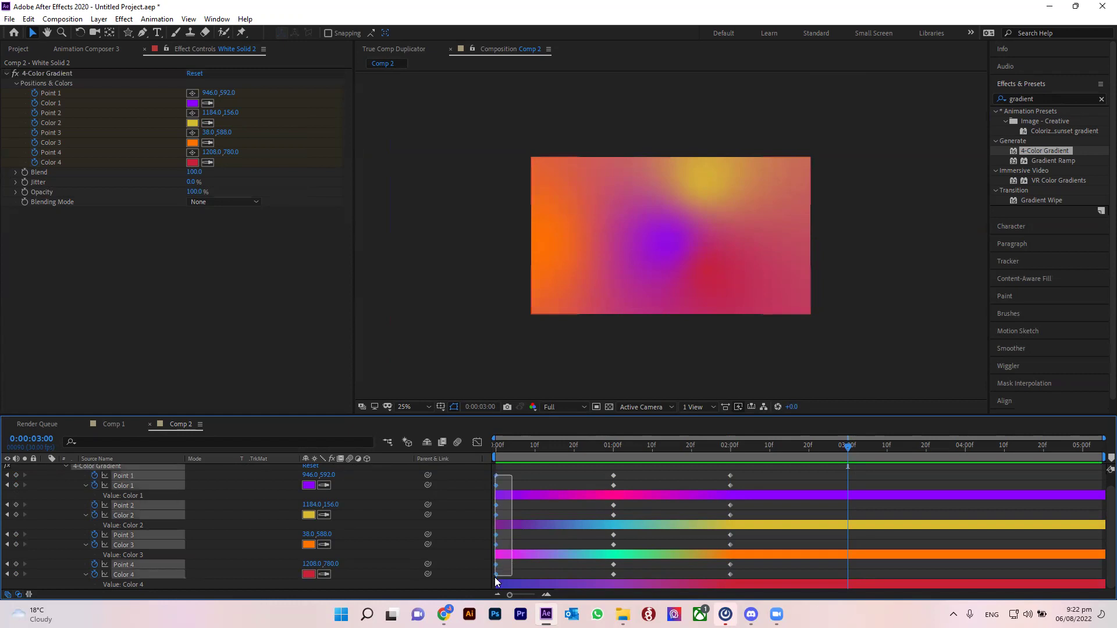
{"action": "key", "text": "ctrl+c"}
{"action": "key", "text": "ctrl+v"}
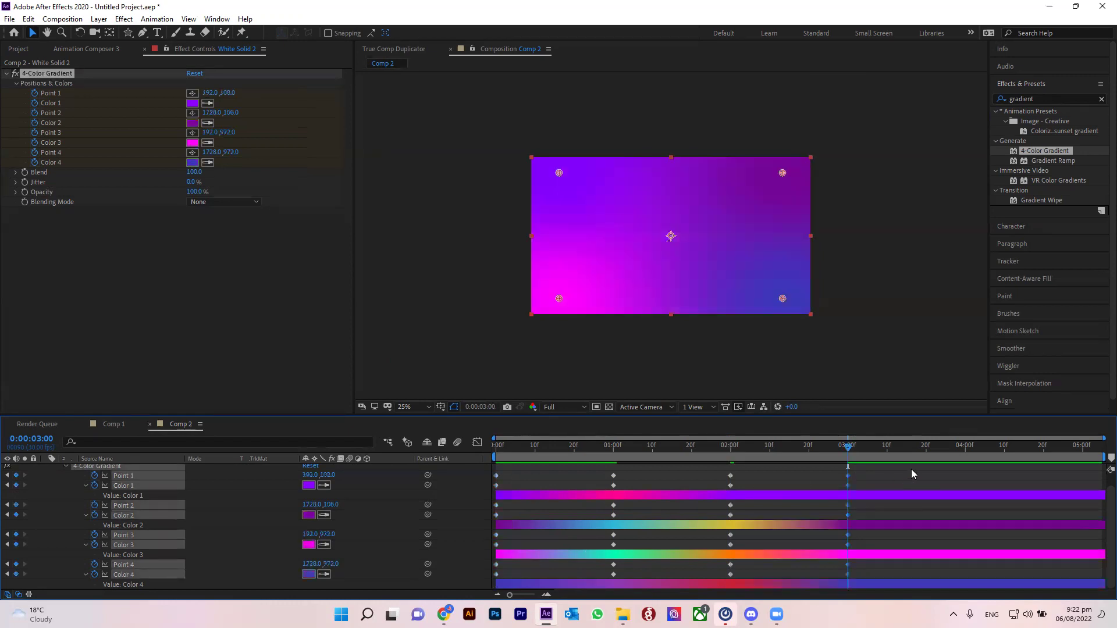
{"action": "left_click_drag", "start_coordinate": [619, 469], "coordinate": [602, 576]}
{"action": "left_click", "coordinate": [968, 447]}
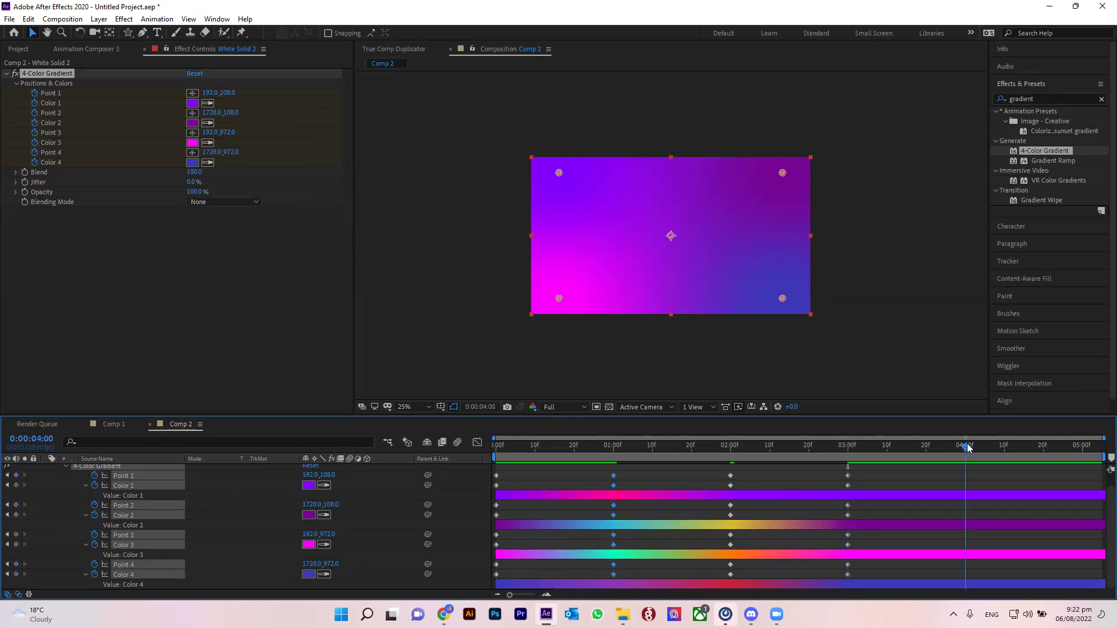
{"action": "key", "text": "ctrl+v"}
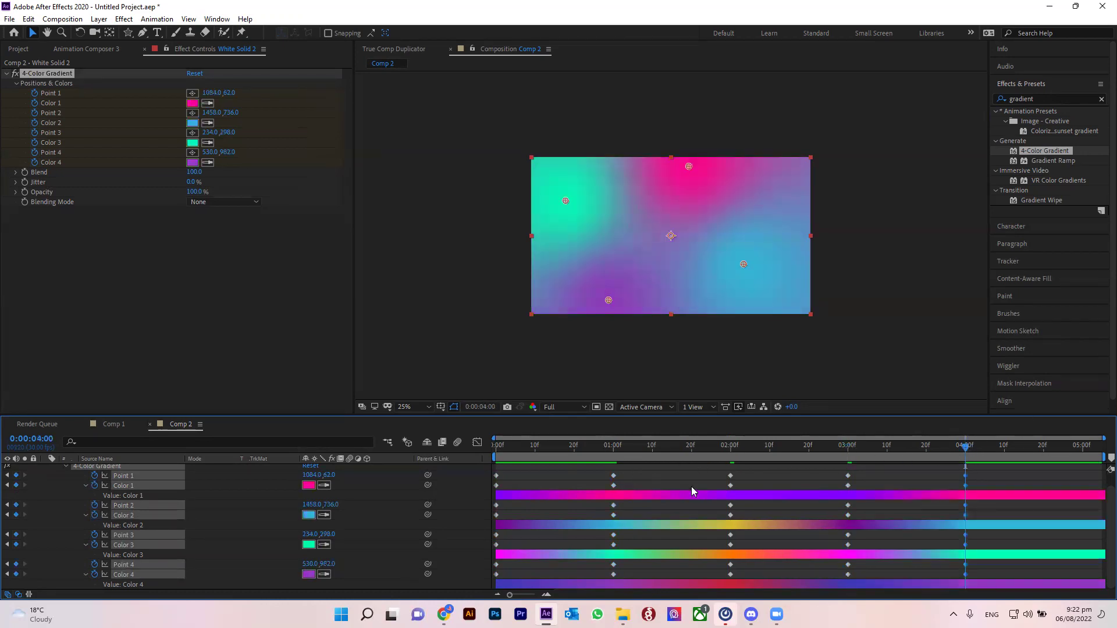
{"action": "left_click_drag", "start_coordinate": [763, 473], "coordinate": [728, 582]}
{"action": "left_click", "coordinate": [1082, 449]}
{"action": "key", "text": "ctrl+v"}
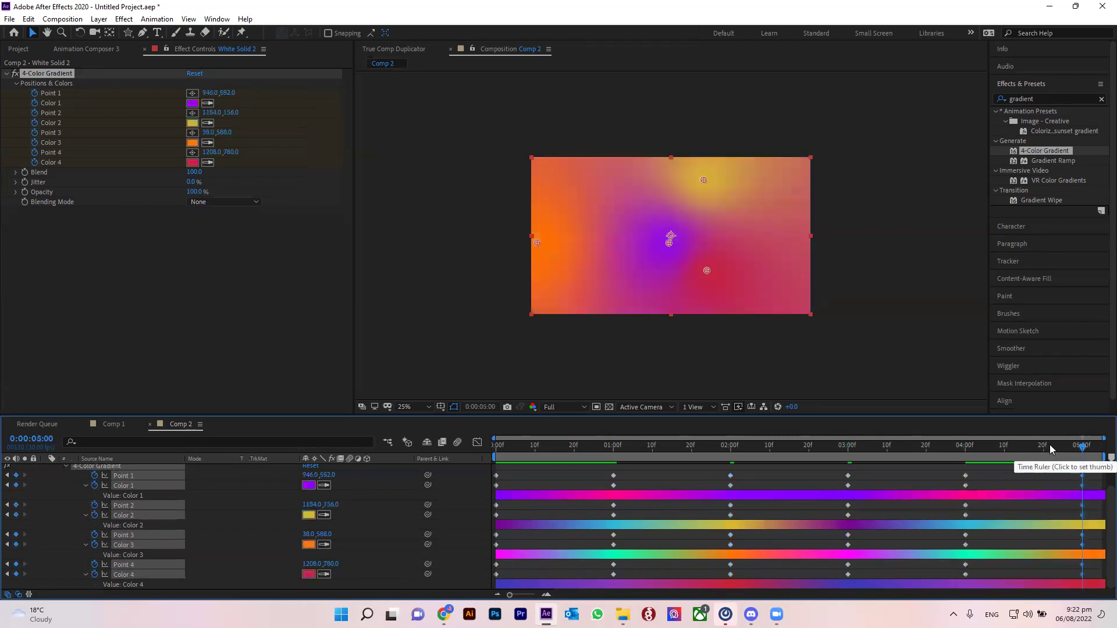
{"action": "key", "text": "space"}
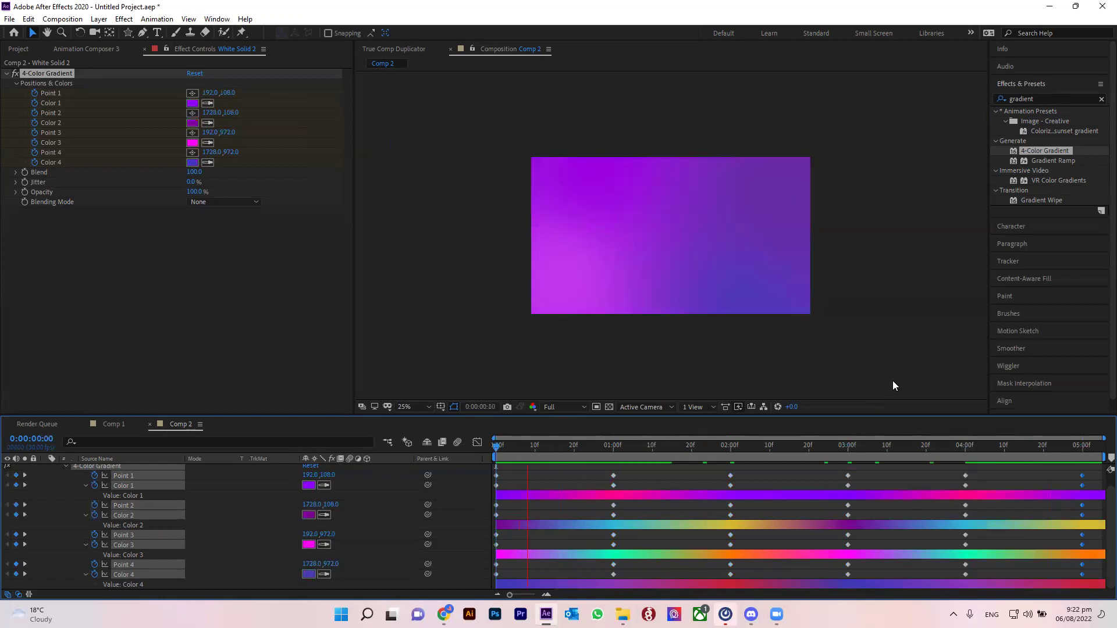
Step: Search 'tw' and drop Distort > Twirl below 4-Color Gradient on White Solid 2
{"action": "left_click", "coordinate": [1029, 129]}
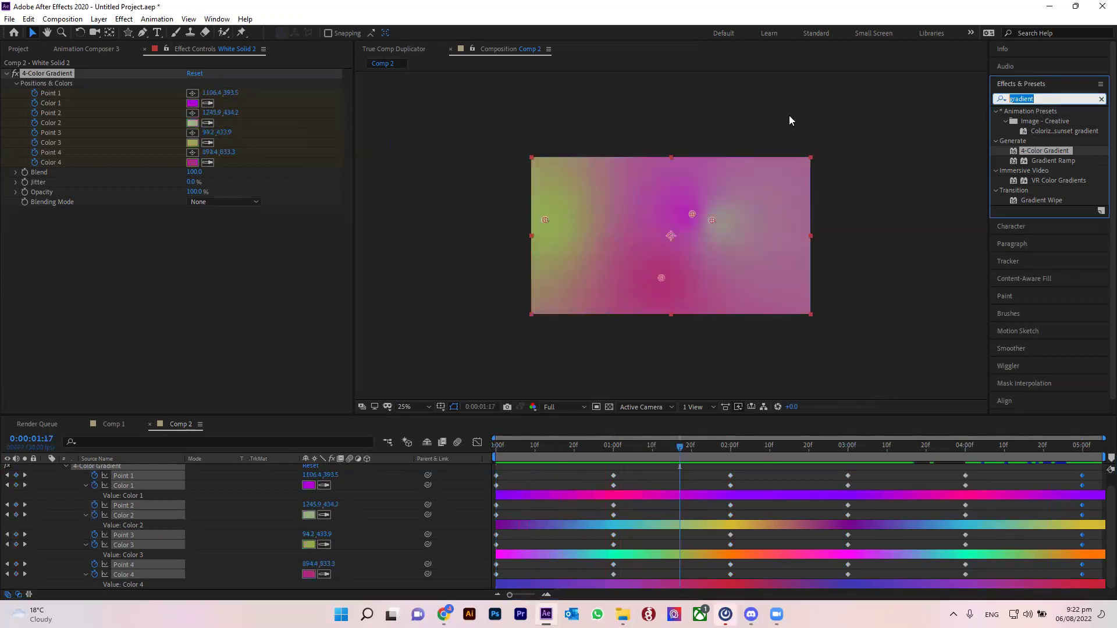
{"action": "type", "text": "twr"}
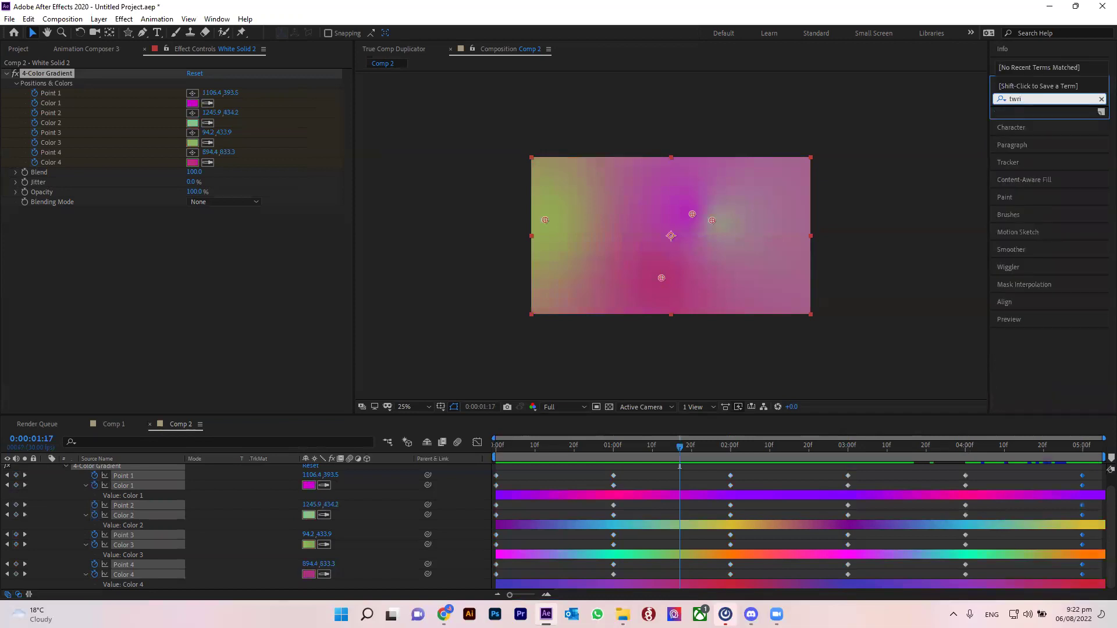
{"action": "key", "text": "BackSpace"}
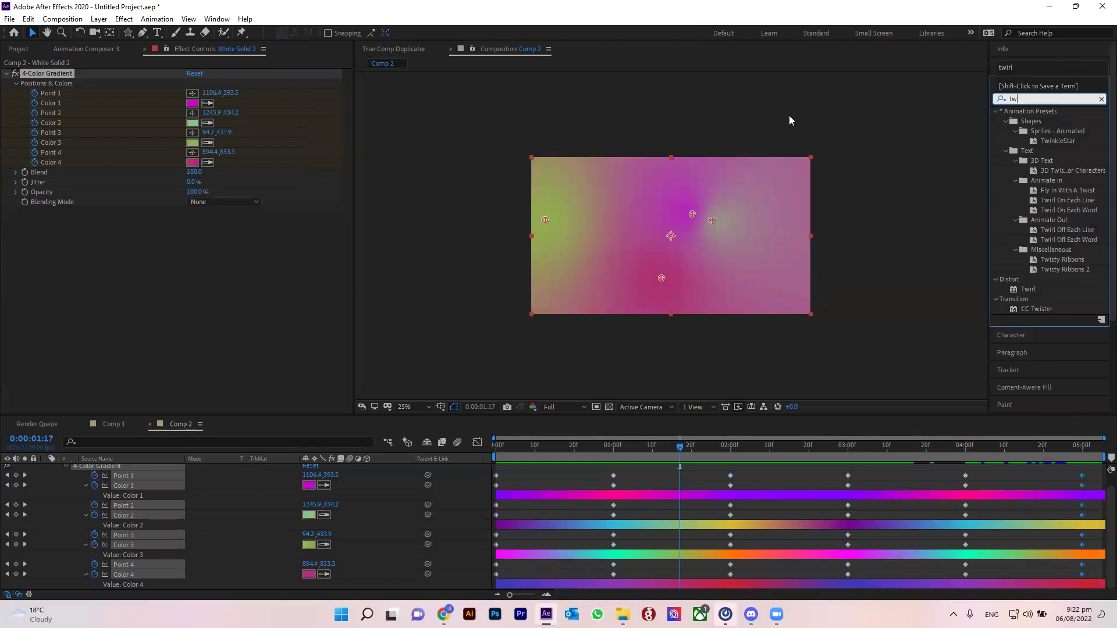
{"action": "left_click", "coordinate": [1033, 291]}
{"action": "mouse_move", "coordinate": [1033, 289]}
{"action": "left_mouse_down"}
{"action": "mouse_move", "coordinate": [102, 115]}
{"action": "mouse_move", "coordinate": [102, 204]}
{"action": "left_mouse_up"}
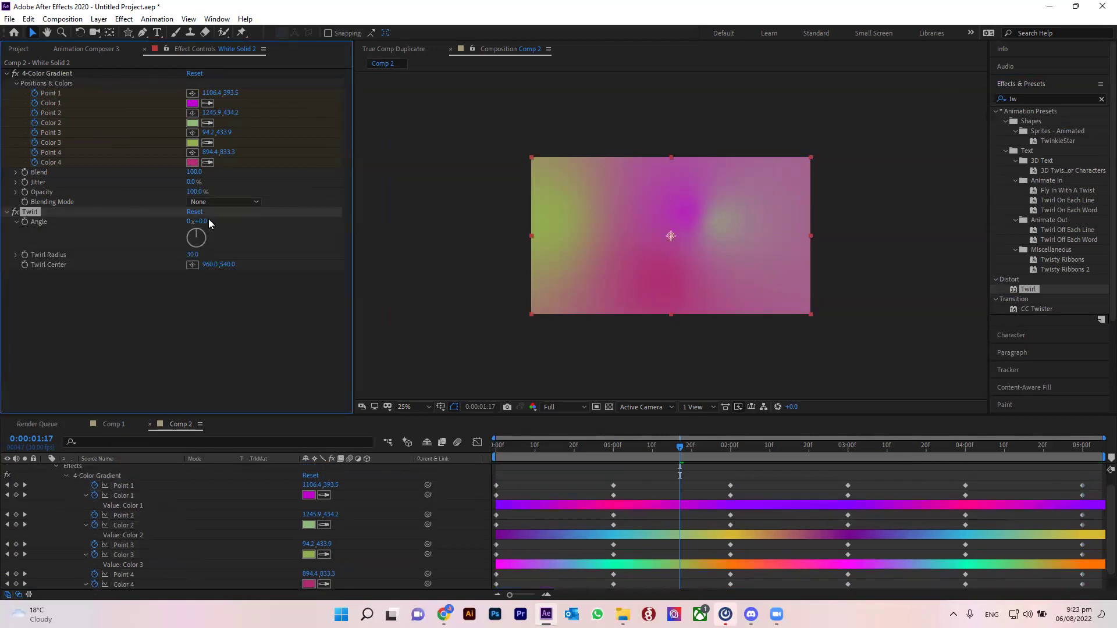
Step: Set Twirl Angle to 300°, keep Twirl Radius at 30, and preview from the start
{"action": "left_click_drag", "start_coordinate": [204, 222], "coordinate": [340, 188]}
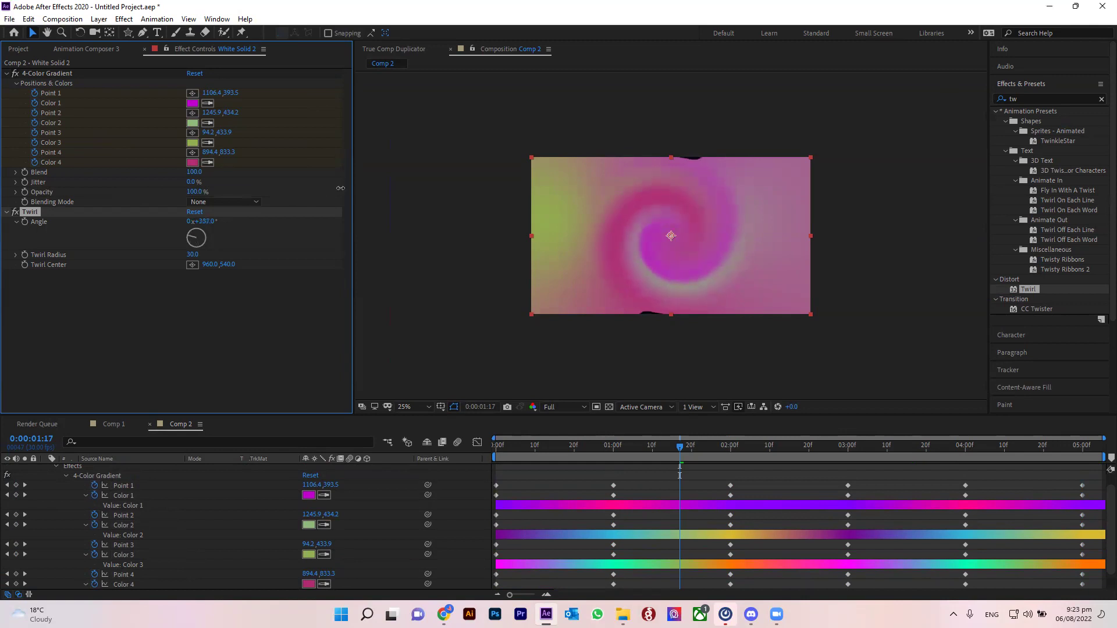
{"action": "left_click", "coordinate": [201, 222]}
{"action": "type", "text": "300"}
{"action": "key", "text": "Return"}
{"action": "left_click_drag", "start_coordinate": [193, 253], "coordinate": [173, 250]}
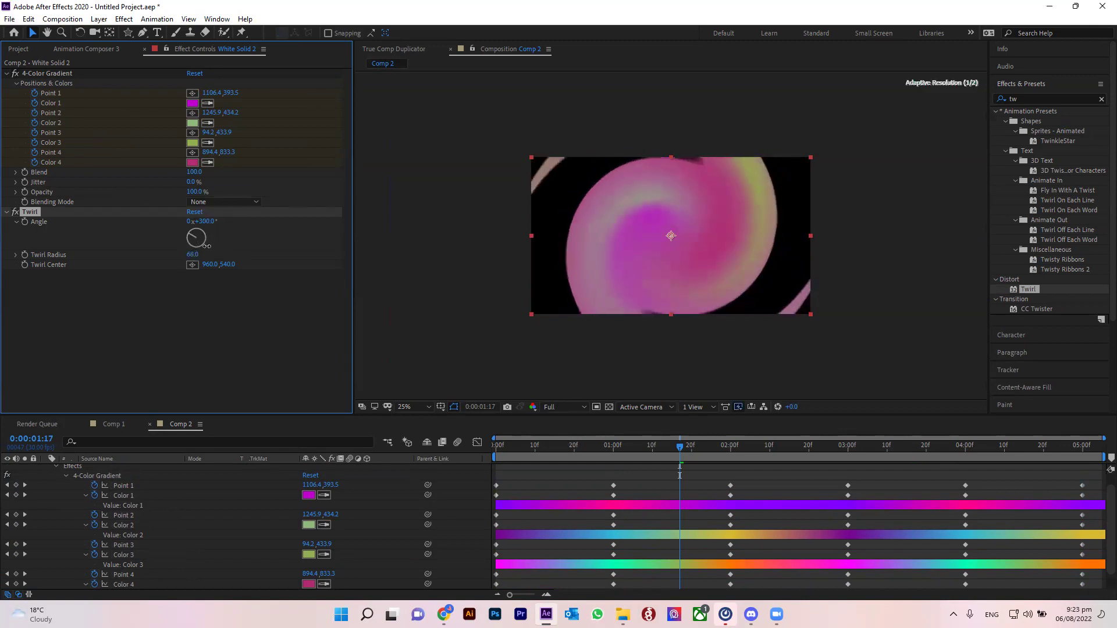
{"action": "key", "text": "ctrl+z"}
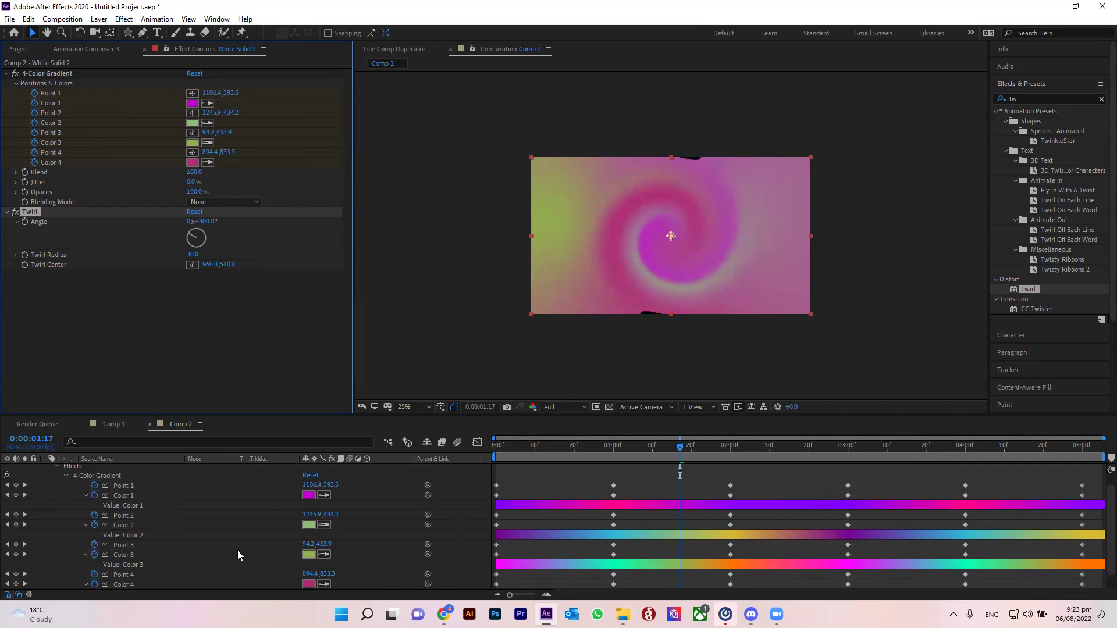
{"action": "left_click_drag", "start_coordinate": [614, 450], "coordinate": [415, 453]}
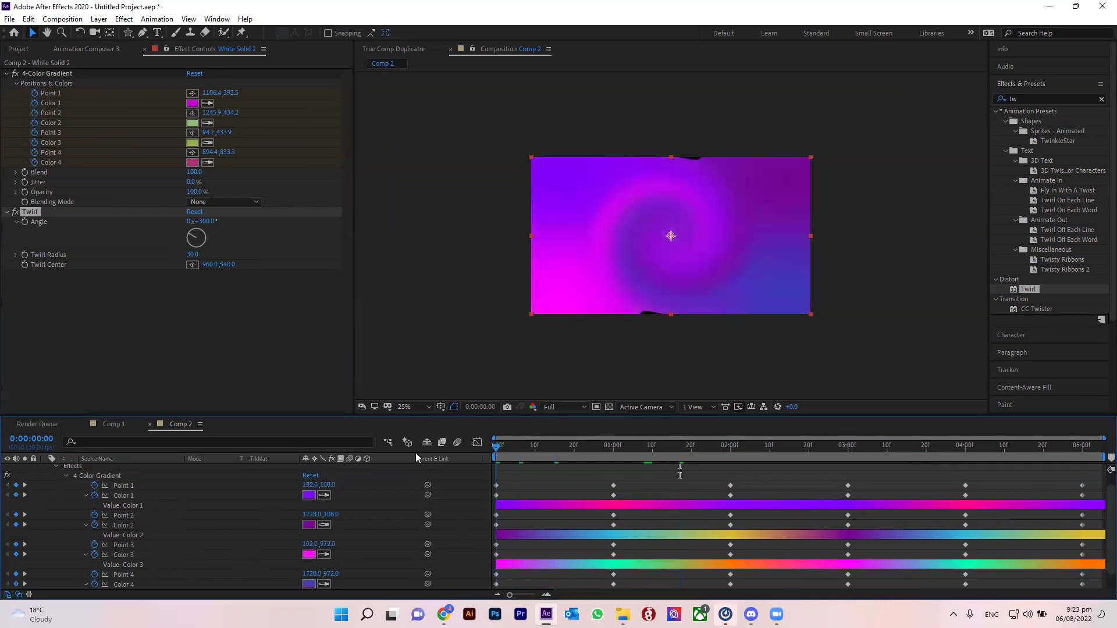
{"action": "key", "text": "space"}
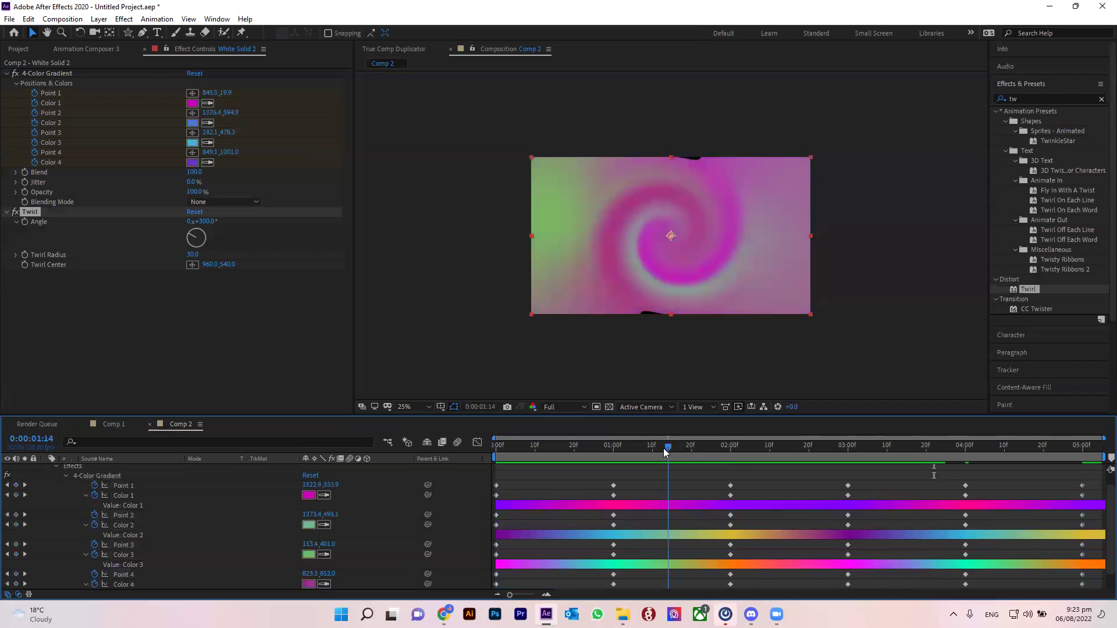
Step: Stop the preview and collapse the 4-Color Gradient and effects groups in the timeline
{"action": "key", "text": "space"}
{"action": "scroll", "coordinate": [79, 487], "scroll_direction": "up", "scroll_amount": 1}
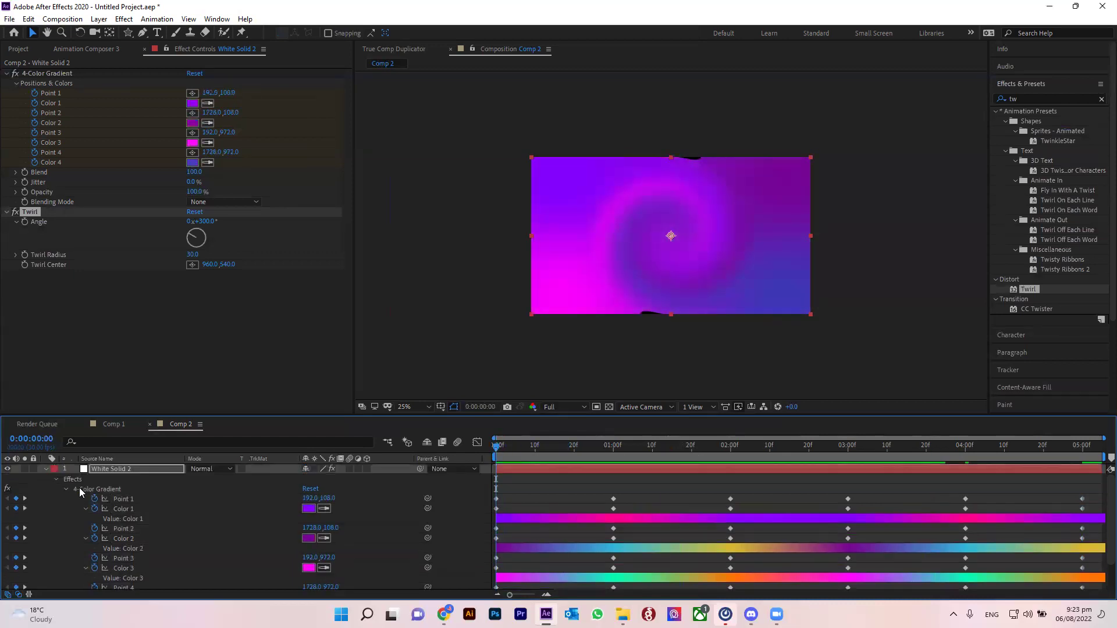
{"action": "key", "text": "F2"}
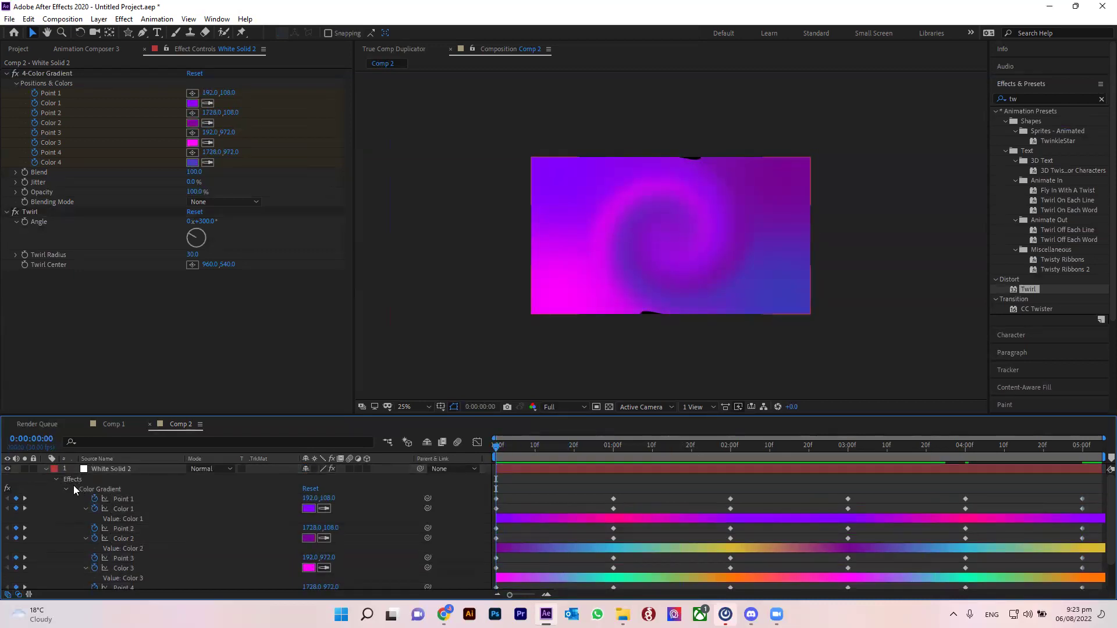
{"action": "left_click", "coordinate": [59, 488]}
{"action": "left_click", "coordinate": [56, 480]}
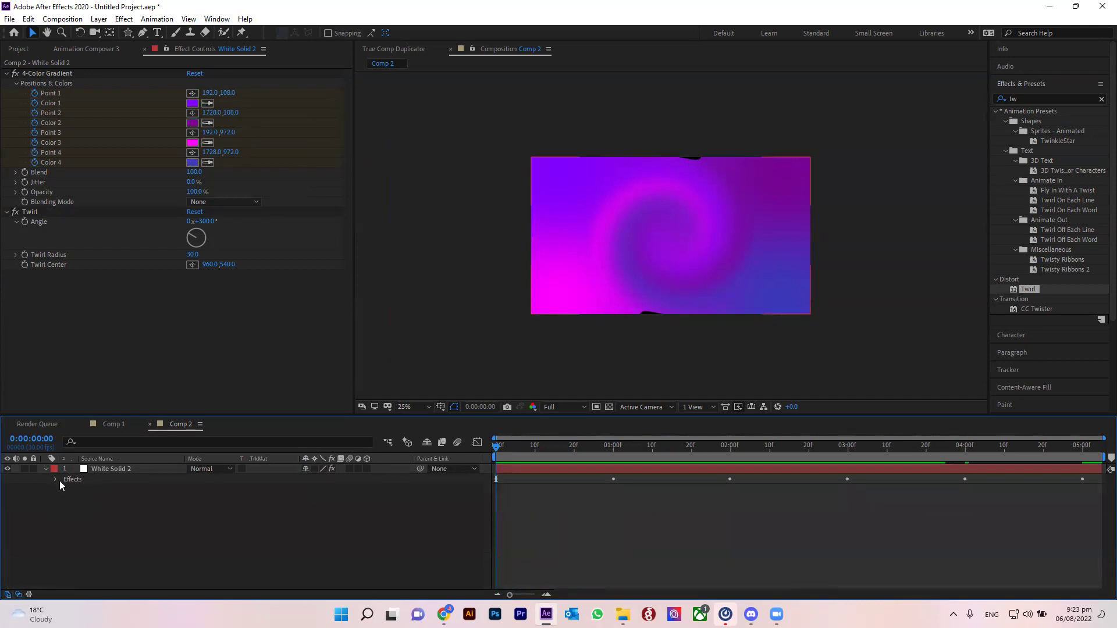
Step: Scale White Solid 2 up to 108% using its Scale property
{"action": "left_click", "coordinate": [97, 472]}
{"action": "key", "text": "s"}
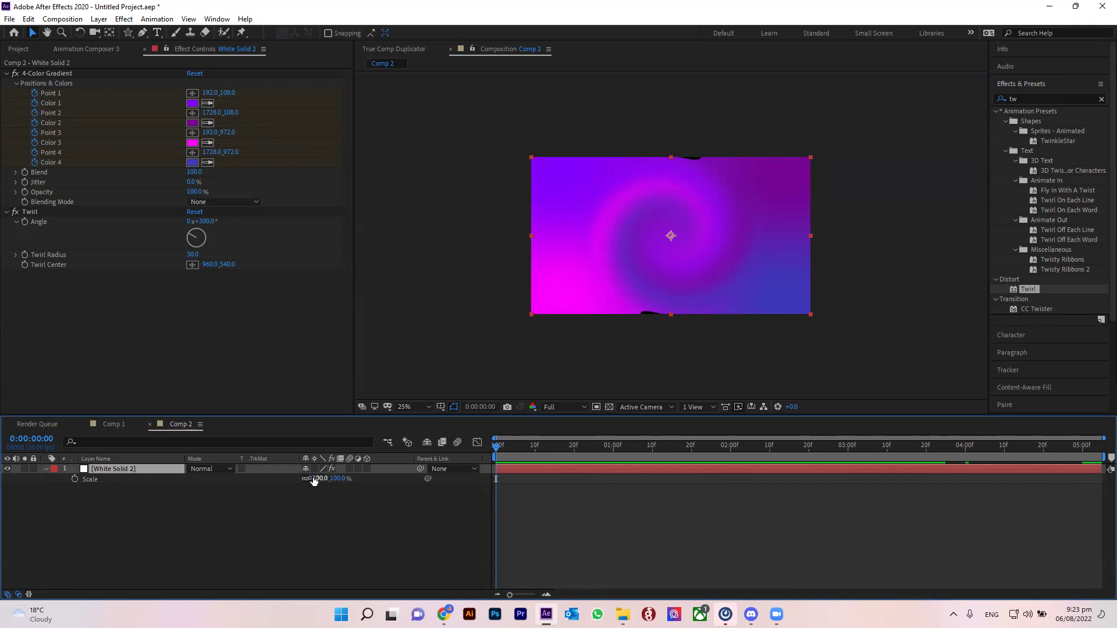
{"action": "left_click_drag", "start_coordinate": [315, 478], "coordinate": [317, 478]}
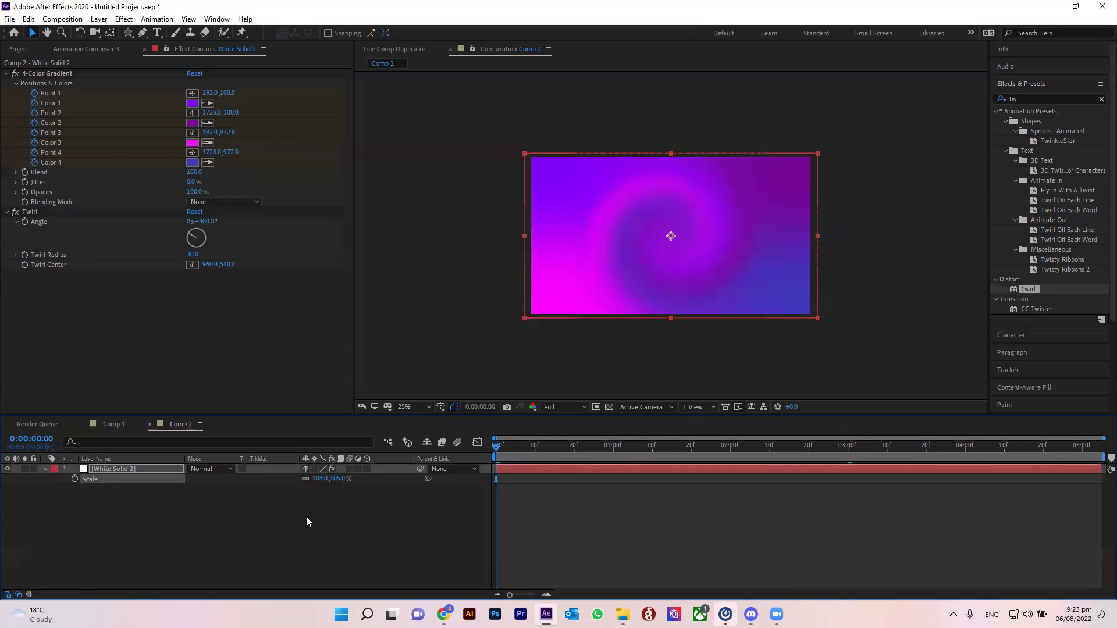
{"action": "left_click_drag", "start_coordinate": [323, 477], "coordinate": [324, 478]}
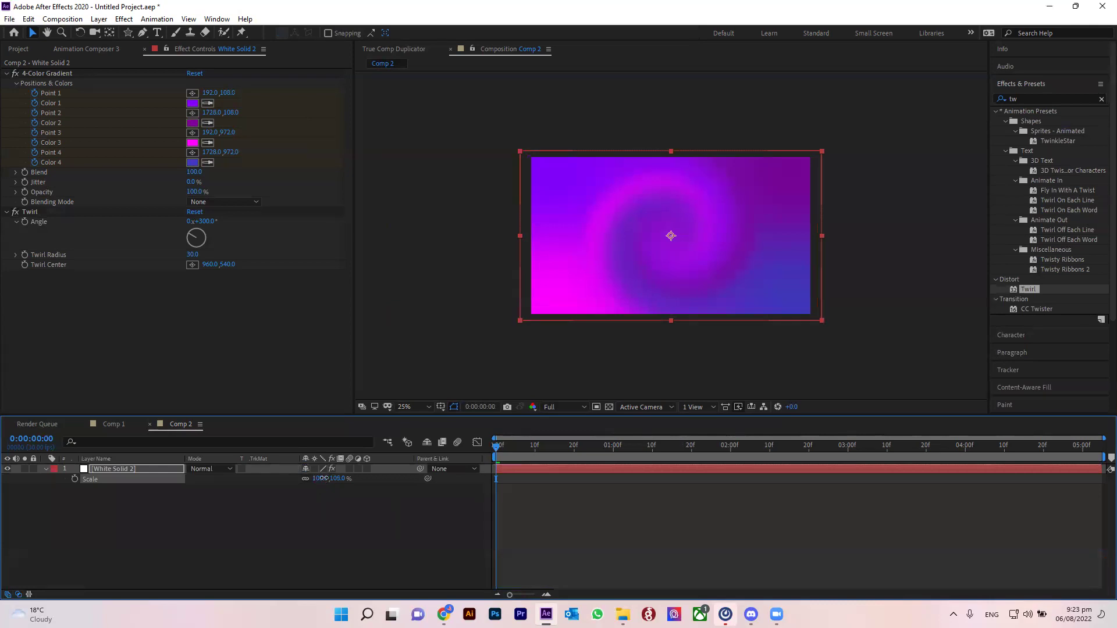
{"action": "left_click", "coordinate": [344, 509]}
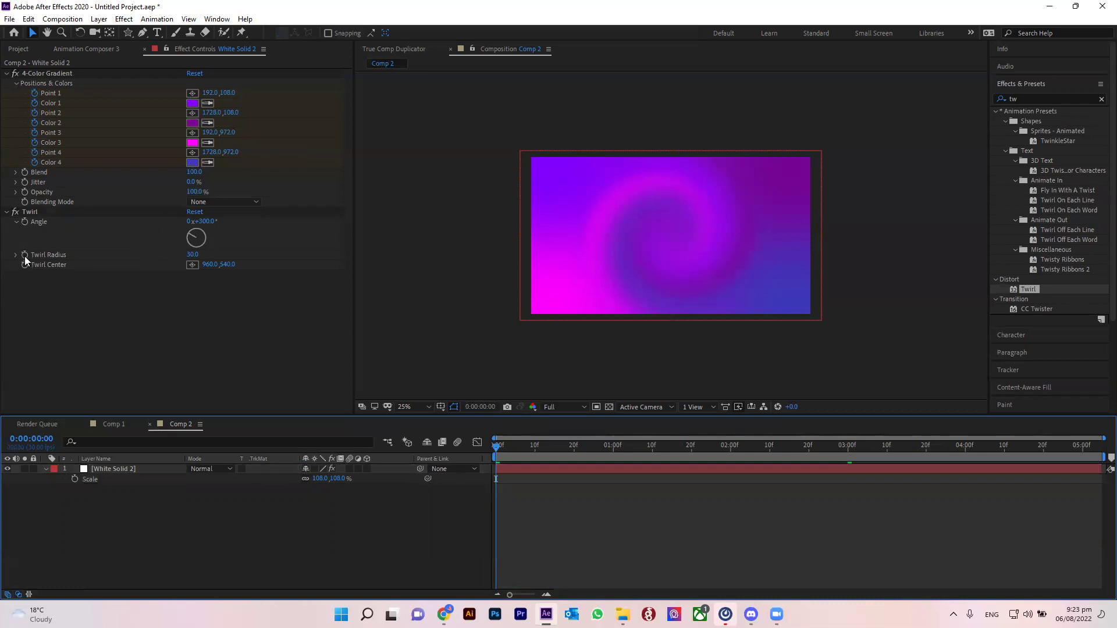
{"action": "left_click", "coordinate": [25, 226]}
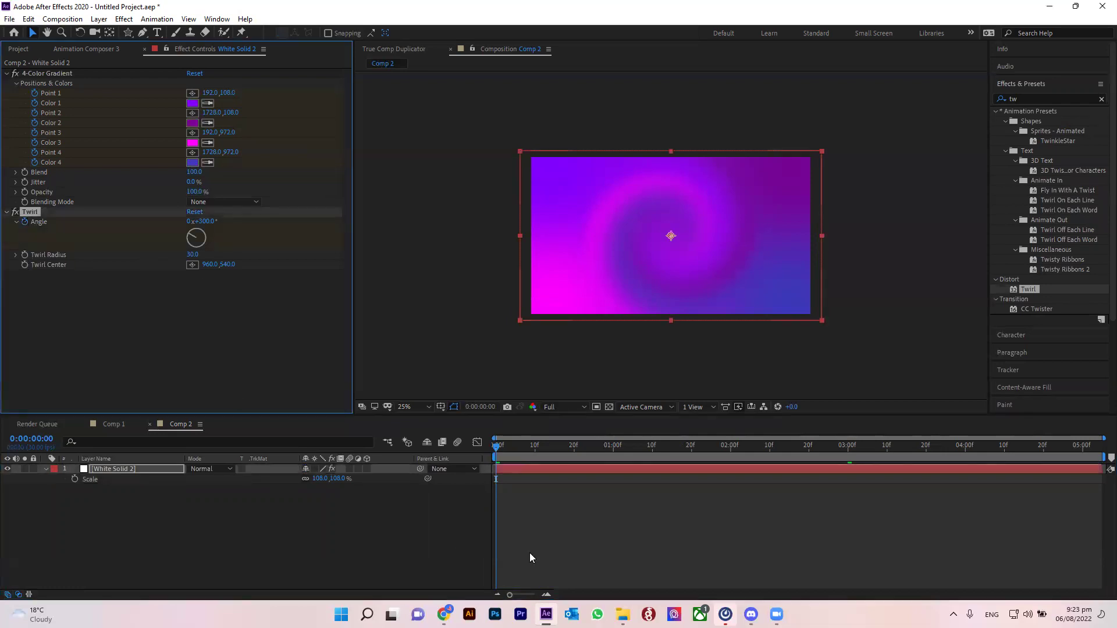
{"action": "key", "text": "u"}
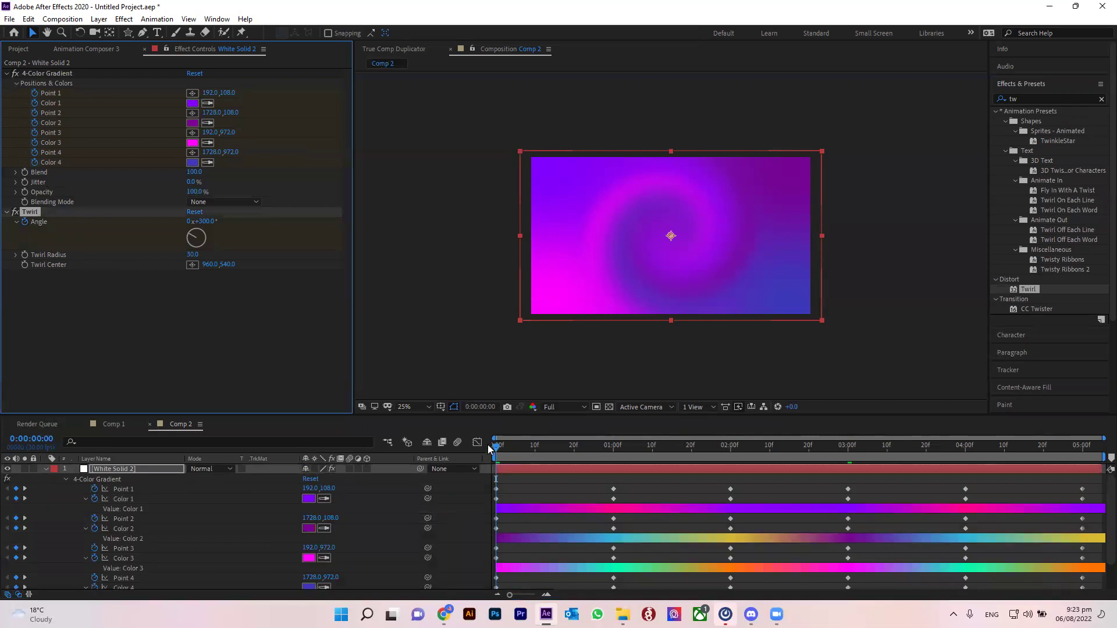
Step: At 1:00, keyframe Twirl Angle at −201° and move the Twirl centre to 1436, 540
{"action": "scroll", "coordinate": [152, 510], "scroll_direction": "down", "scroll_amount": 2}
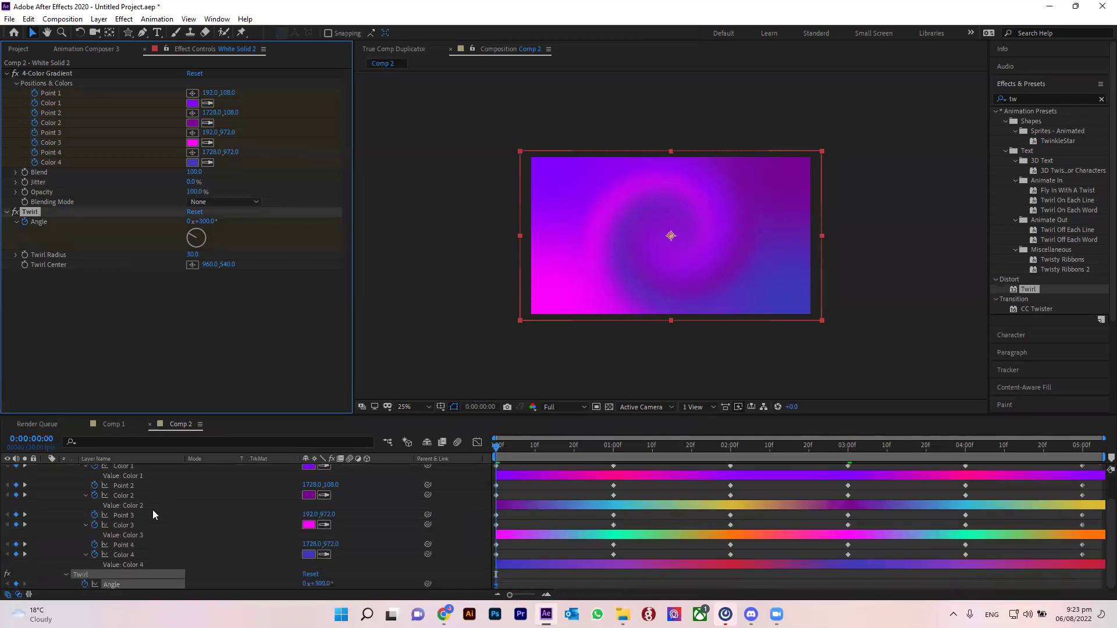
{"action": "mouse_move", "coordinate": [499, 451]}
{"action": "left_mouse_down"}
{"action": "mouse_move", "coordinate": [709, 453]}
{"action": "mouse_move", "coordinate": [880, 435]}
{"action": "mouse_move", "coordinate": [603, 429]}
{"action": "mouse_move", "coordinate": [615, 432]}
{"action": "left_mouse_up"}
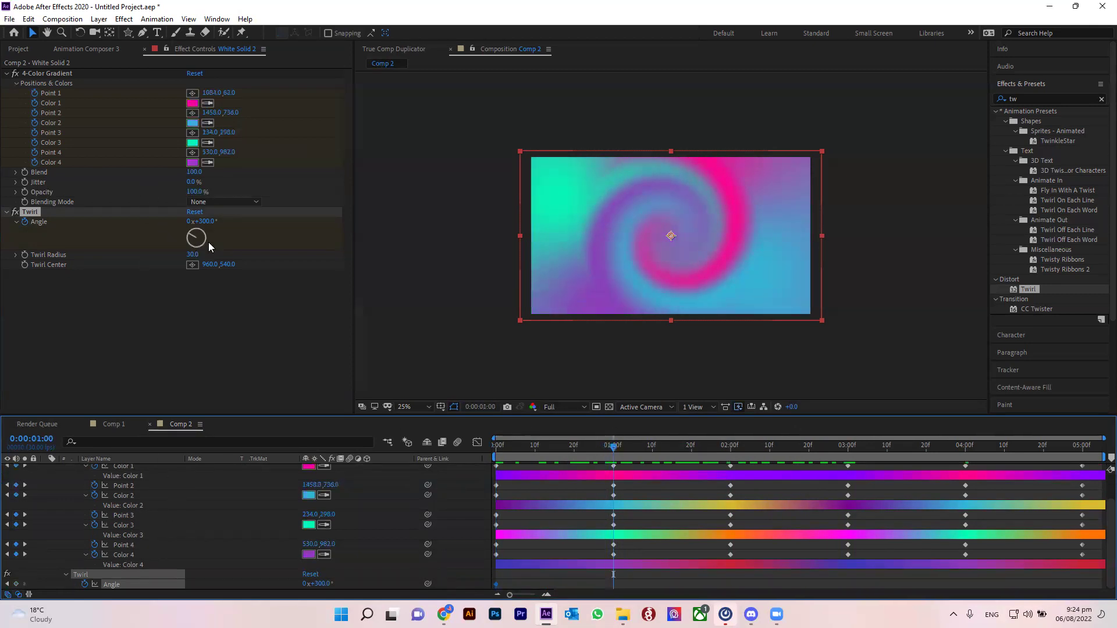
{"action": "left_click_drag", "start_coordinate": [209, 221], "coordinate": [219, 222]}
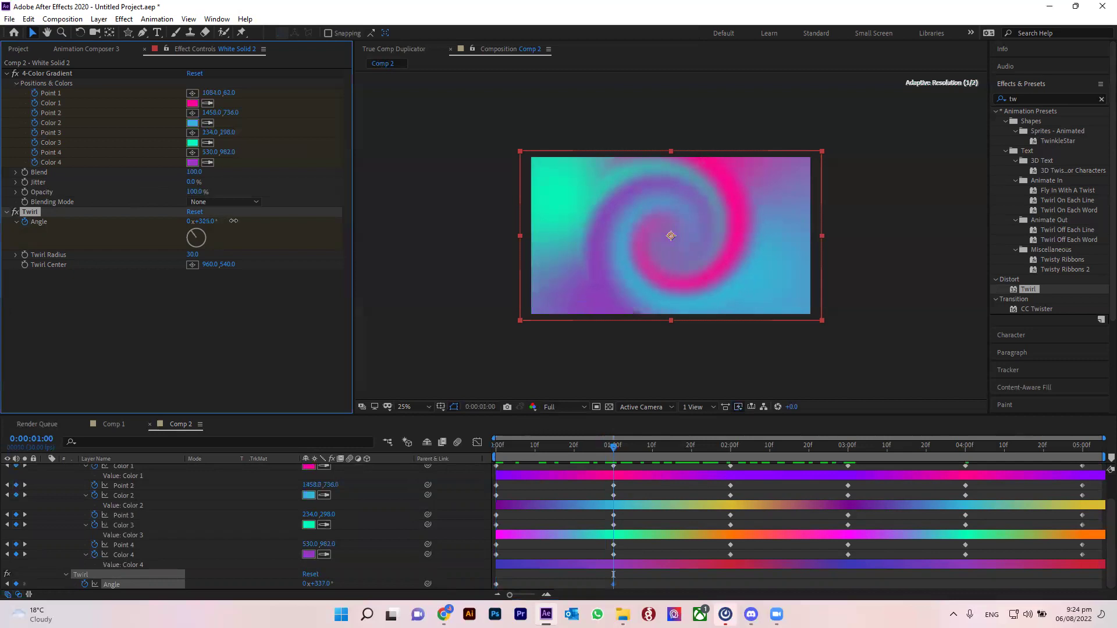
{"action": "left_click_drag", "start_coordinate": [174, 227], "coordinate": [4, 288]}
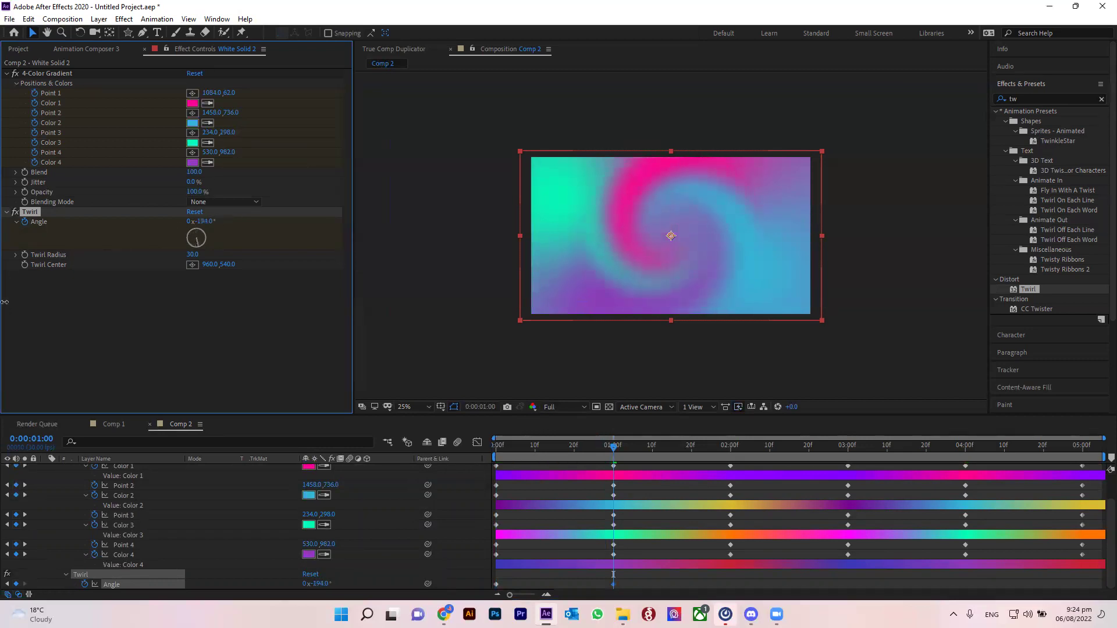
{"action": "left_click_drag", "start_coordinate": [219, 264], "coordinate": [450, 234]}
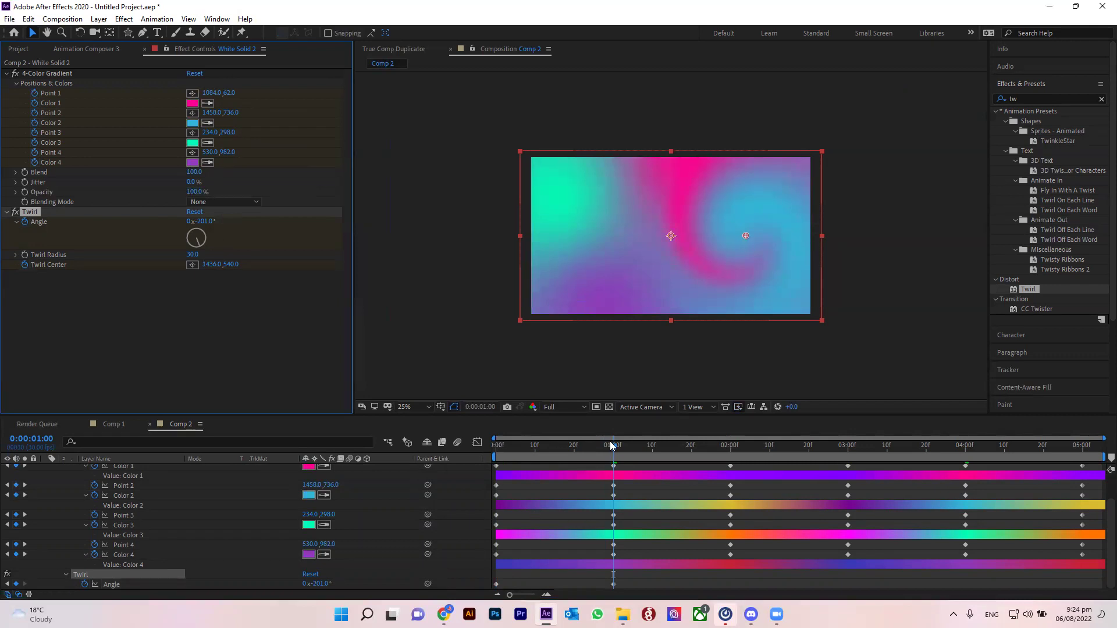
Step: At 0:00, move the Twirl centre to the left and set Twirl Radius to 20
{"action": "left_click_drag", "start_coordinate": [611, 446], "coordinate": [419, 458]}
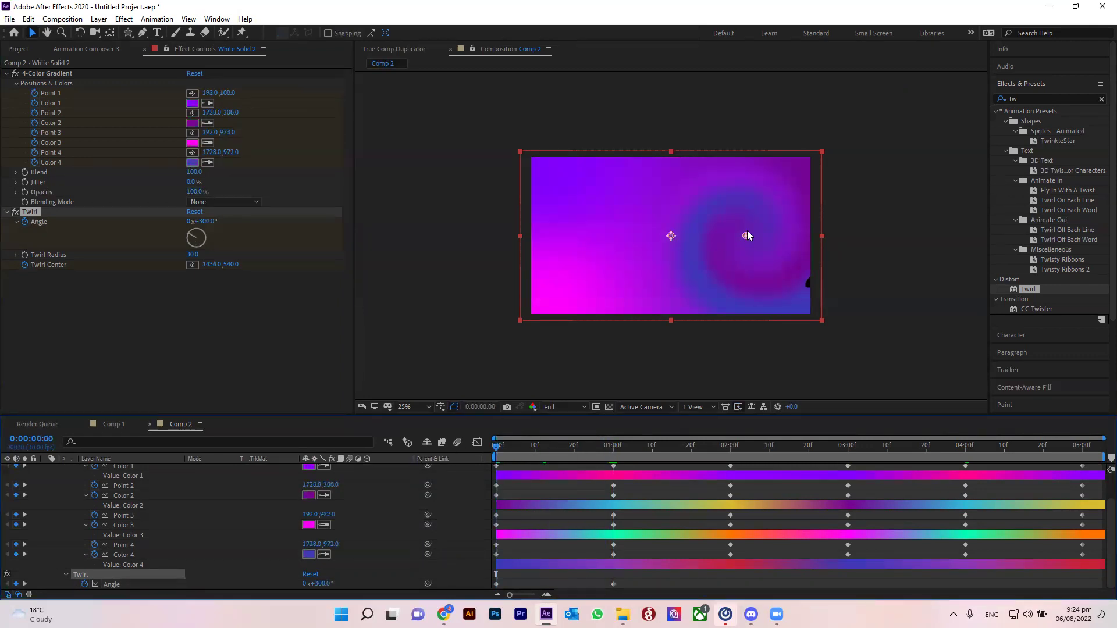
{"action": "mouse_move", "coordinate": [746, 235]}
{"action": "left_mouse_down"}
{"action": "mouse_move", "coordinate": [621, 221]}
{"action": "mouse_move", "coordinate": [583, 253]}
{"action": "left_mouse_up"}
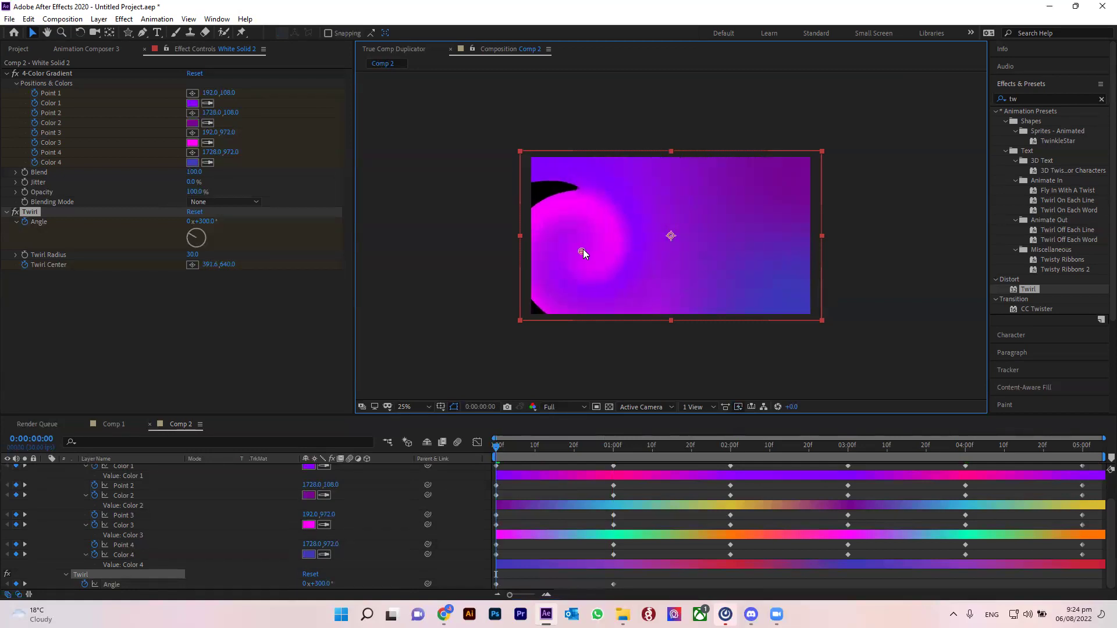
{"action": "mouse_move", "coordinate": [206, 254]}
{"action": "left_mouse_down"}
{"action": "mouse_move", "coordinate": [176, 254]}
{"action": "mouse_move", "coordinate": [191, 256]}
{"action": "left_mouse_up"}
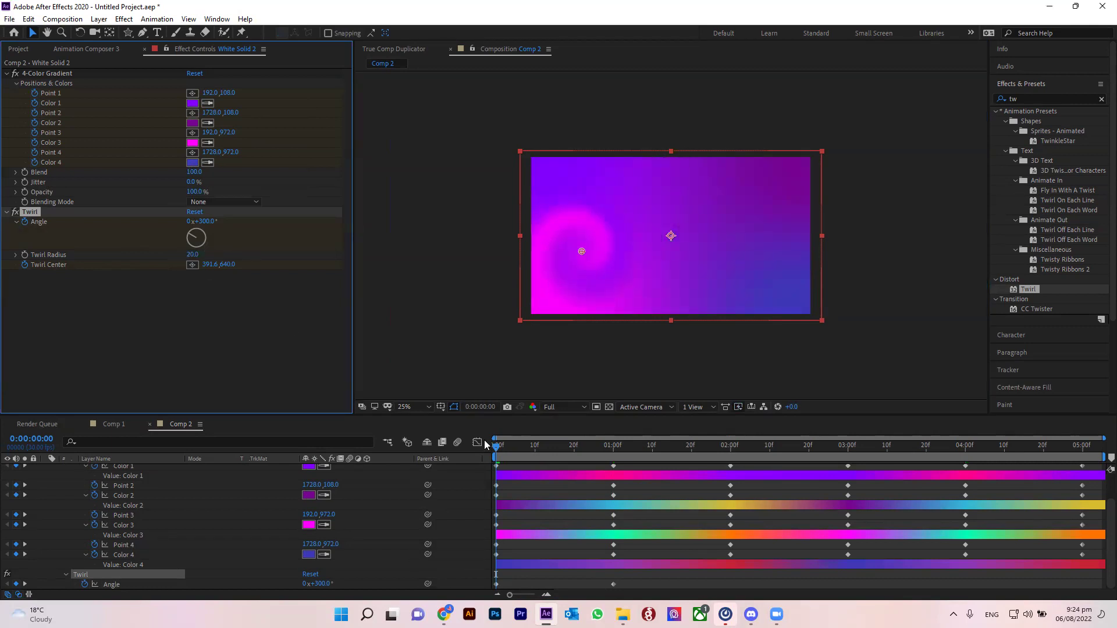
{"action": "key", "text": "space"}
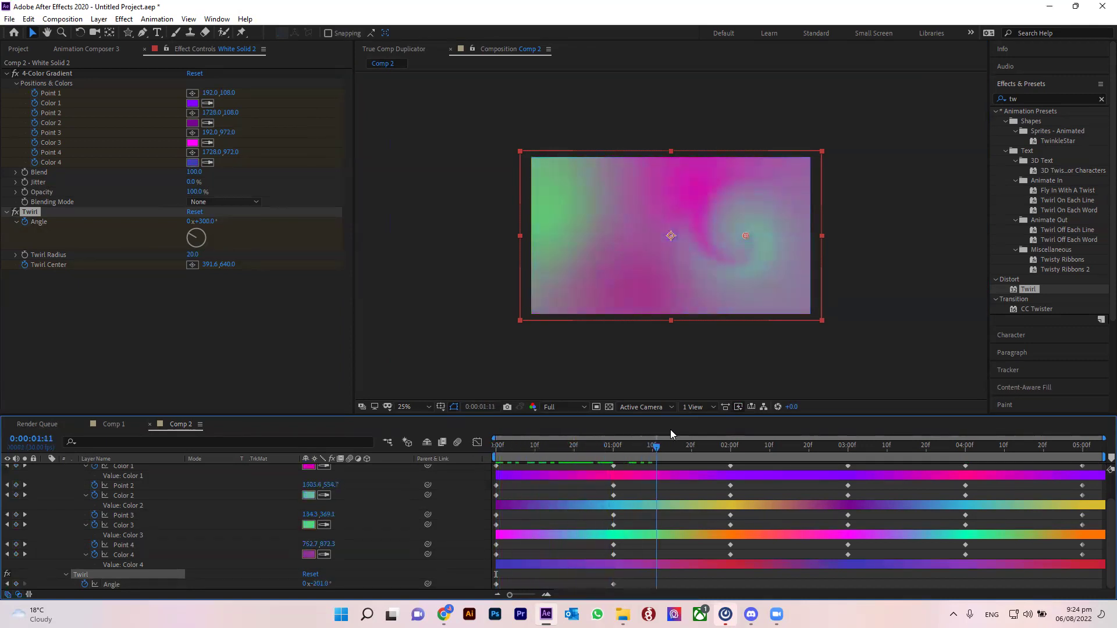
{"action": "key", "text": "space"}
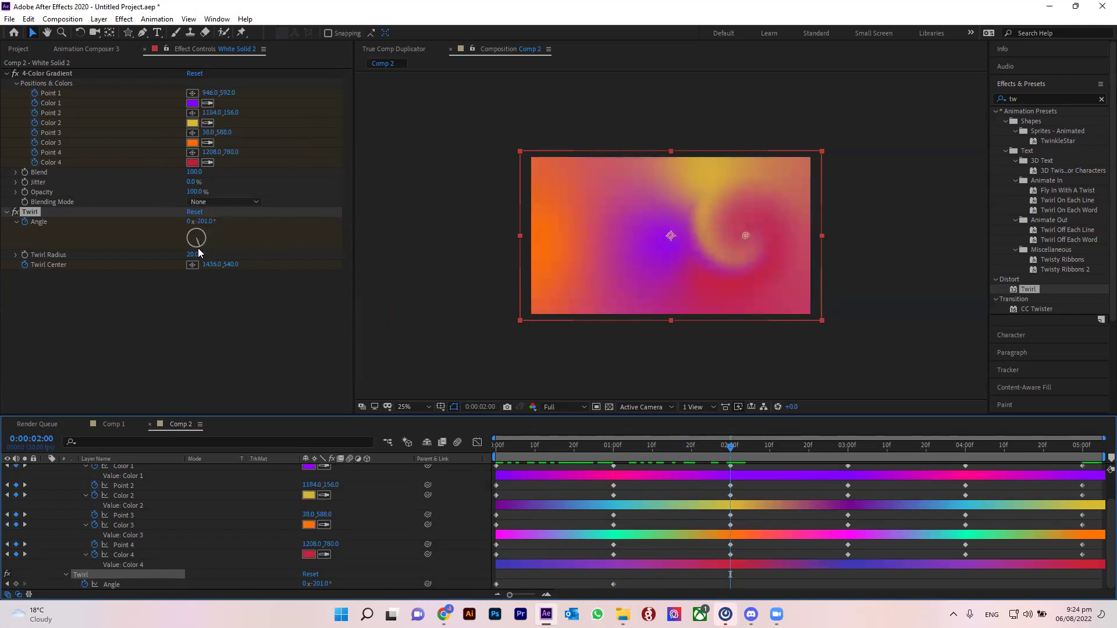
Step: Keyframe new Twirl Angle values at two and three seconds
{"action": "left_click_drag", "start_coordinate": [208, 222], "coordinate": [213, 222]}
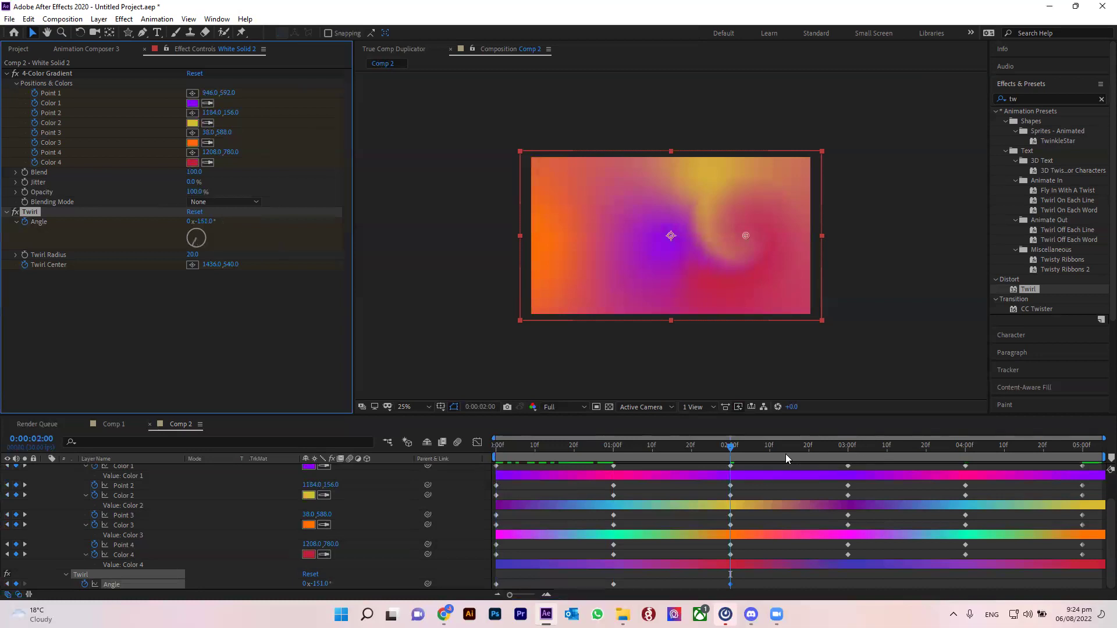
{"action": "left_click", "coordinate": [845, 457]}
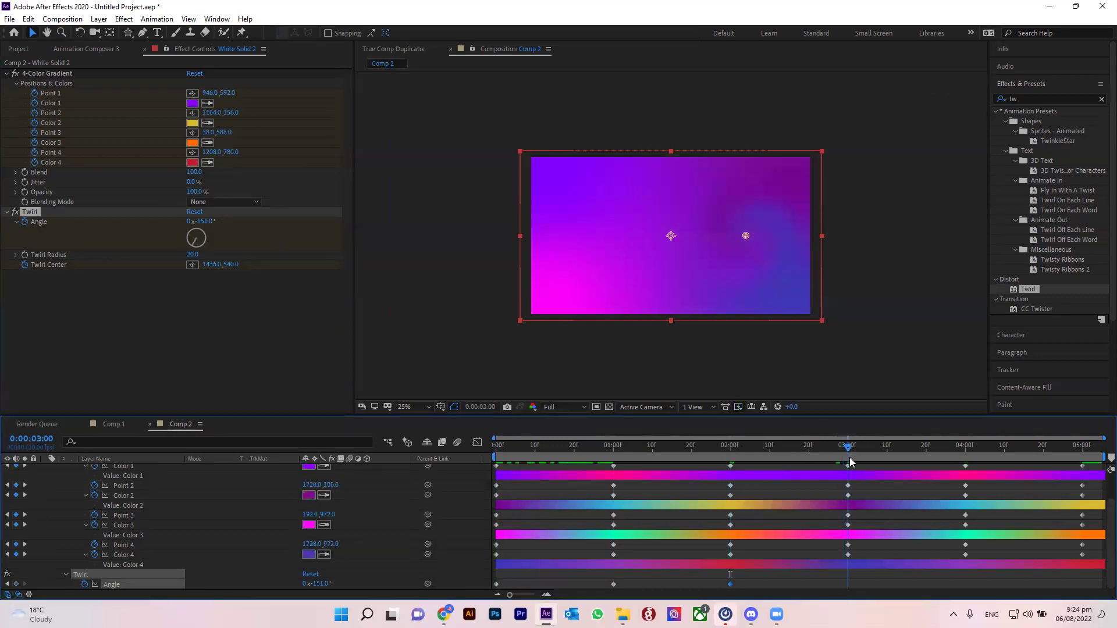
{"action": "left_click_drag", "start_coordinate": [189, 256], "coordinate": [210, 257]}
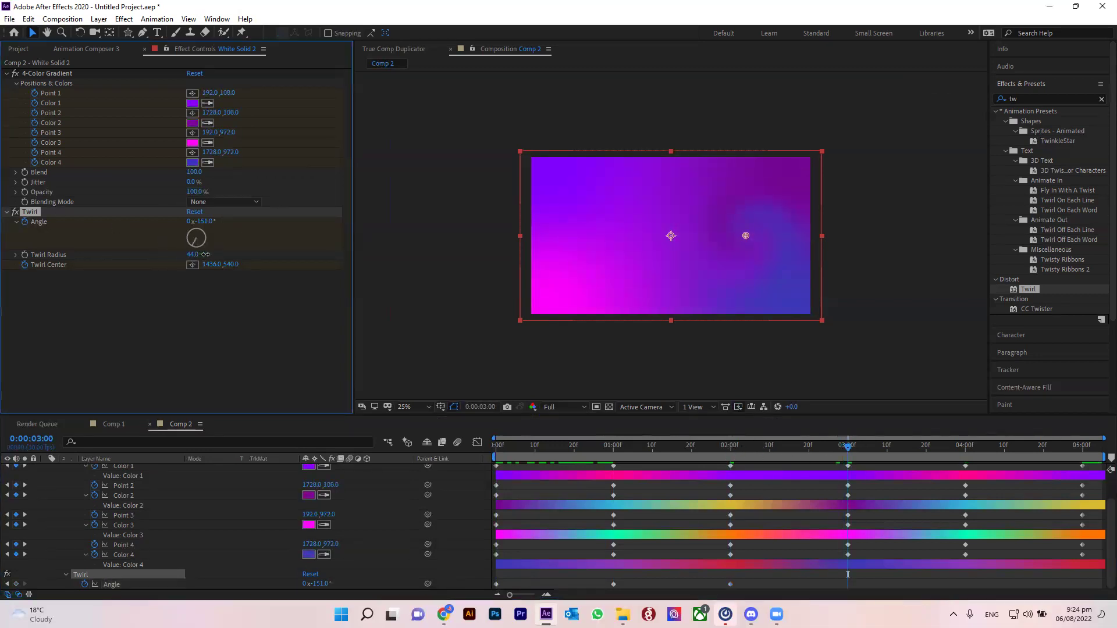
{"action": "key", "text": "ctrl+z"}
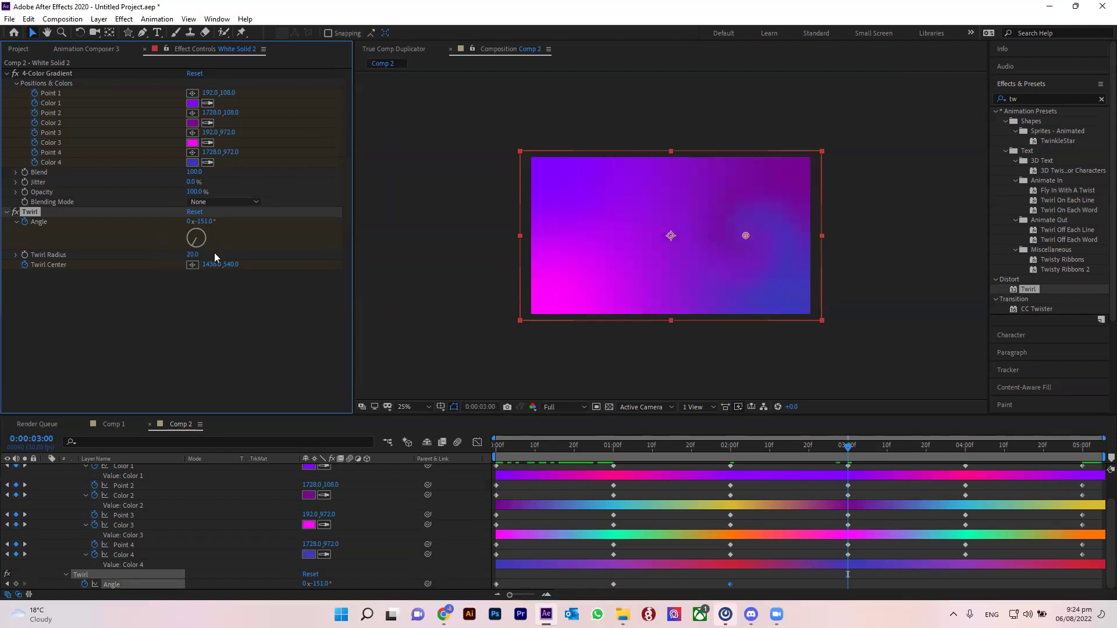
{"action": "mouse_move", "coordinate": [207, 222]}
{"action": "left_mouse_down"}
{"action": "mouse_move", "coordinate": [216, 222]}
{"action": "mouse_move", "coordinate": [195, 223]}
{"action": "left_mouse_up"}
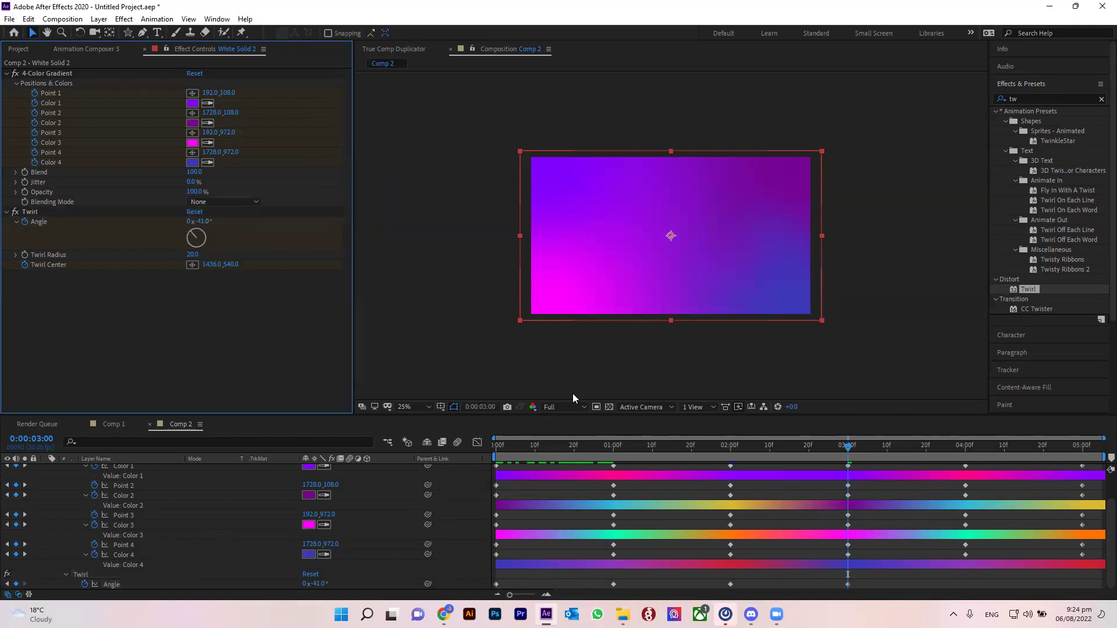
{"action": "mouse_move", "coordinate": [211, 223]}
{"action": "left_mouse_down"}
{"action": "mouse_move", "coordinate": [462, 235]}
{"action": "mouse_move", "coordinate": [795, 476]}
{"action": "left_mouse_up"}
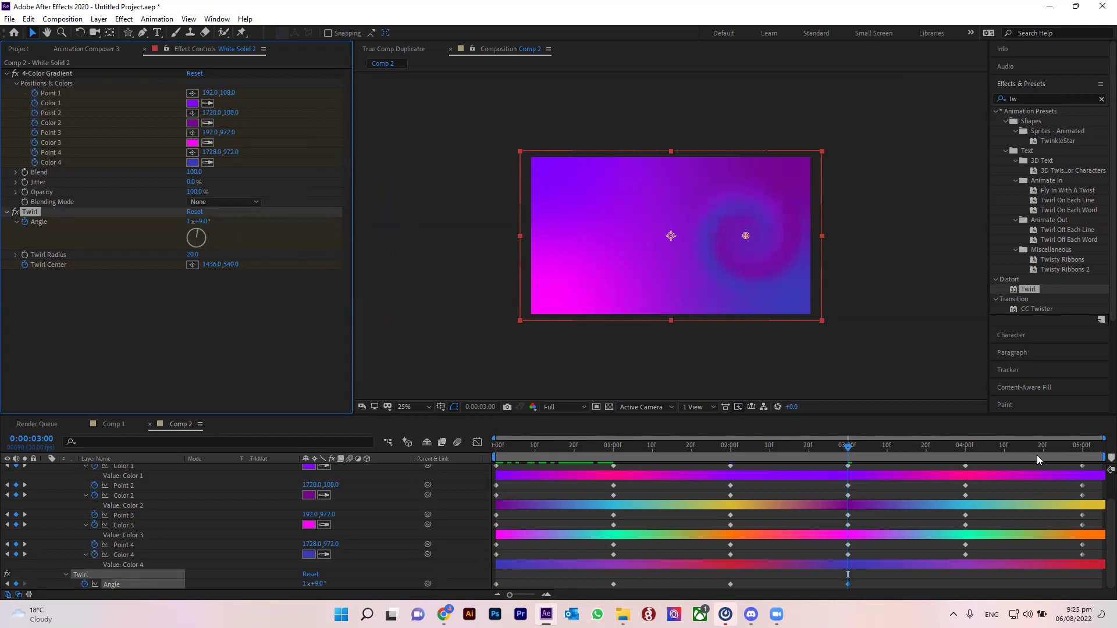
Step: At four seconds, move the Twirl centre toward the middle and preview the animation
{"action": "left_click_drag", "start_coordinate": [850, 447], "coordinate": [966, 453]}
{"action": "mouse_move", "coordinate": [210, 265]}
{"action": "left_mouse_down"}
{"action": "mouse_move", "coordinate": [4, 286]}
{"action": "mouse_move", "coordinate": [4, 299]}
{"action": "left_mouse_up"}
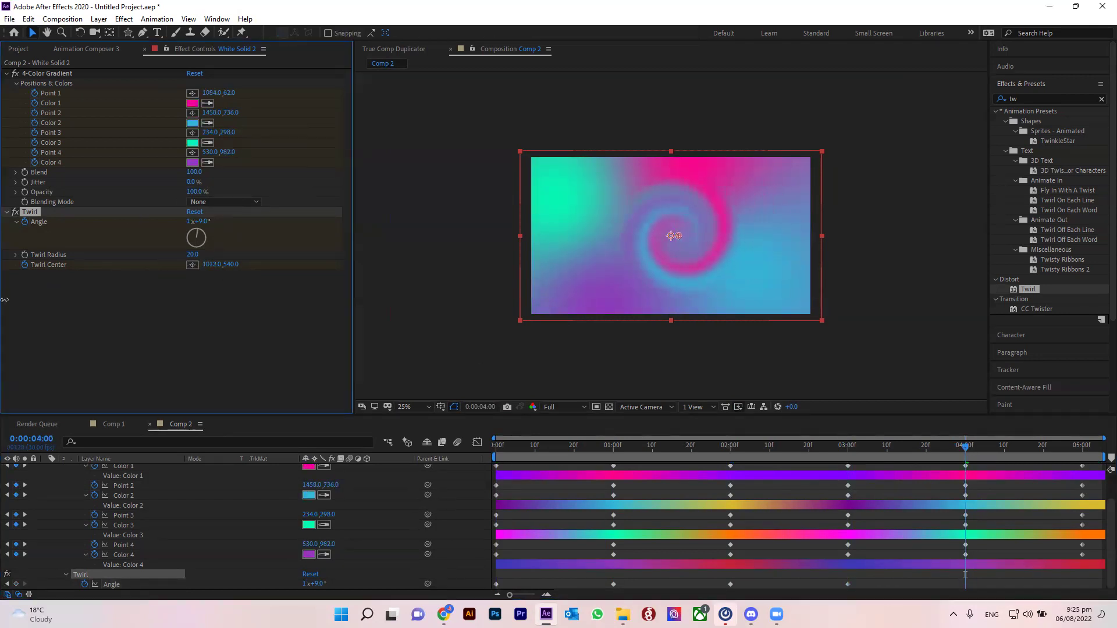
{"action": "key", "text": "Home"}
{"action": "key", "text": "space"}
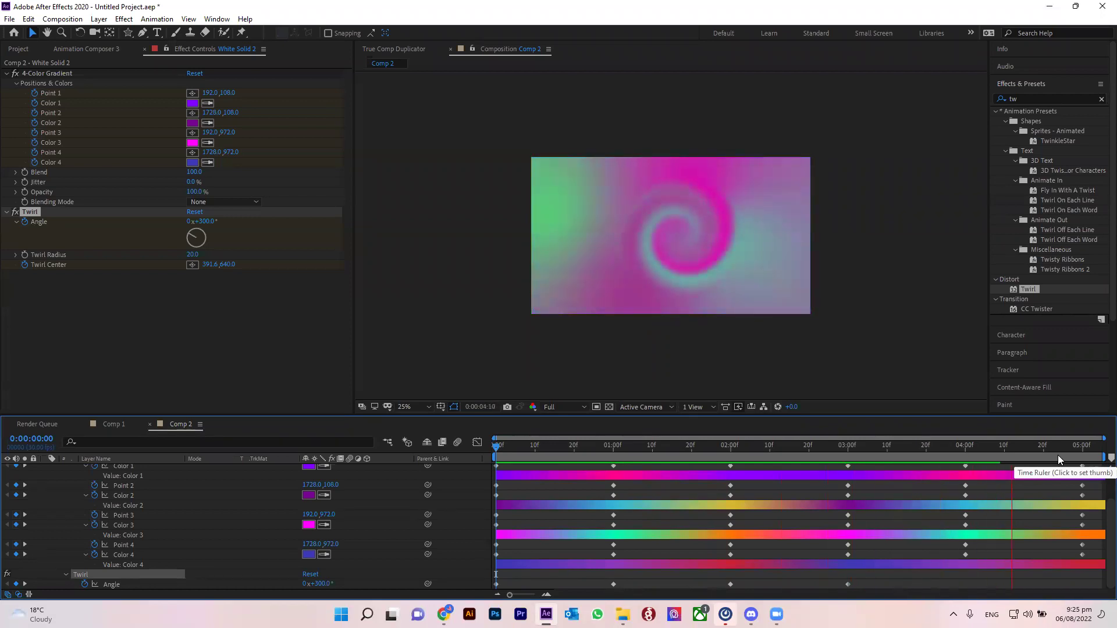
{"action": "key", "text": "space"}
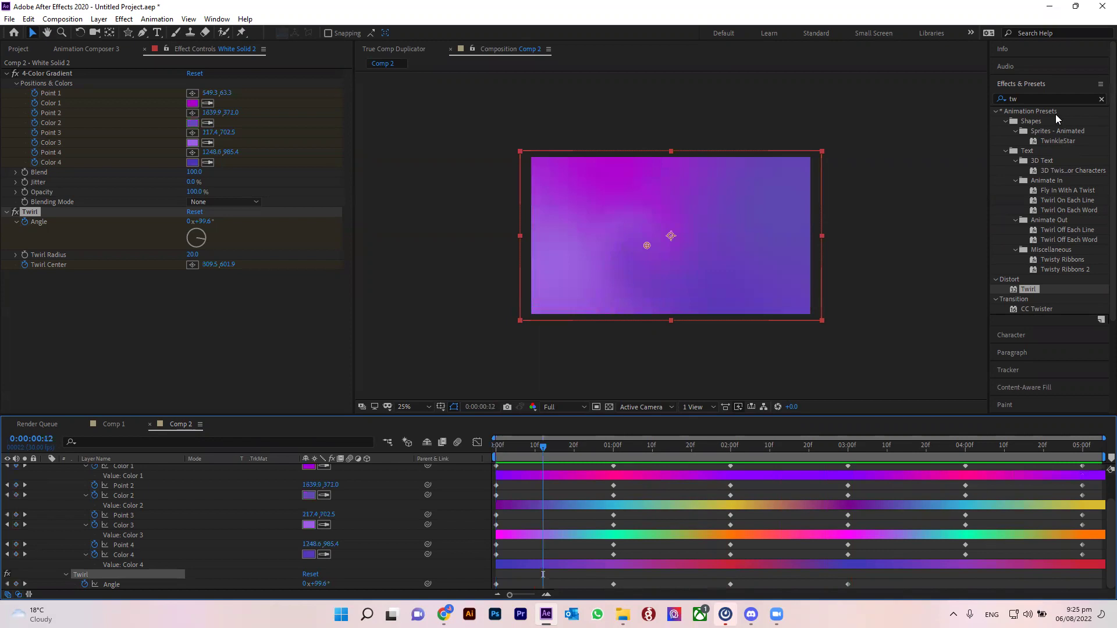
Step: Search 'dis' and apply Turbulent Displace to the gradient layer
{"action": "left_click", "coordinate": [1038, 98]}
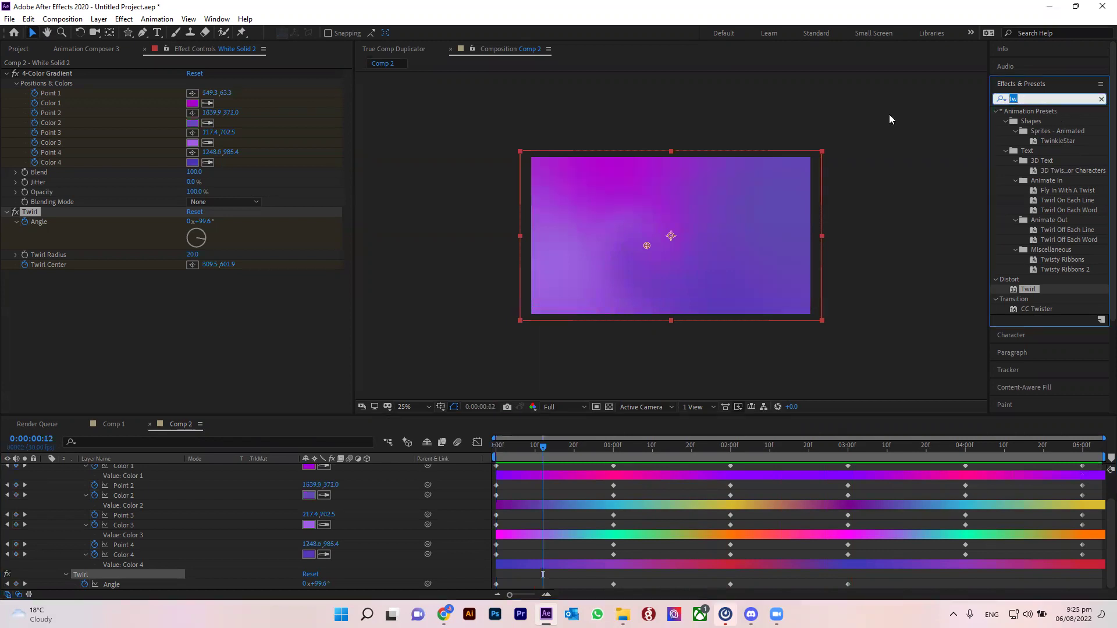
{"action": "type", "text": "dip"}
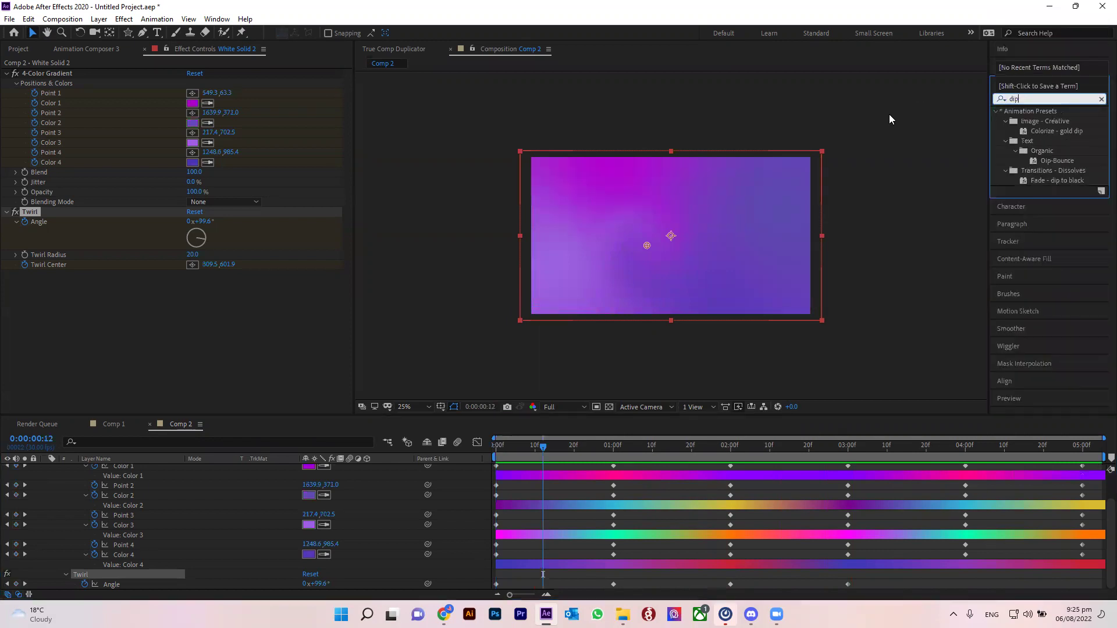
{"action": "key", "text": "BackSpace"}
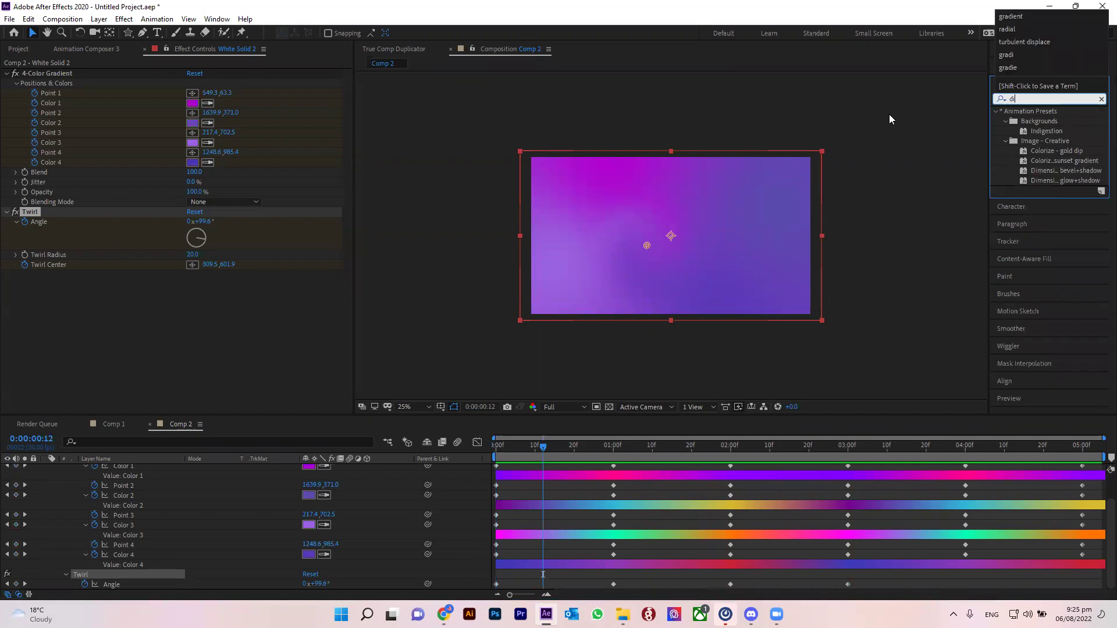
{"action": "type", "text": "s"}
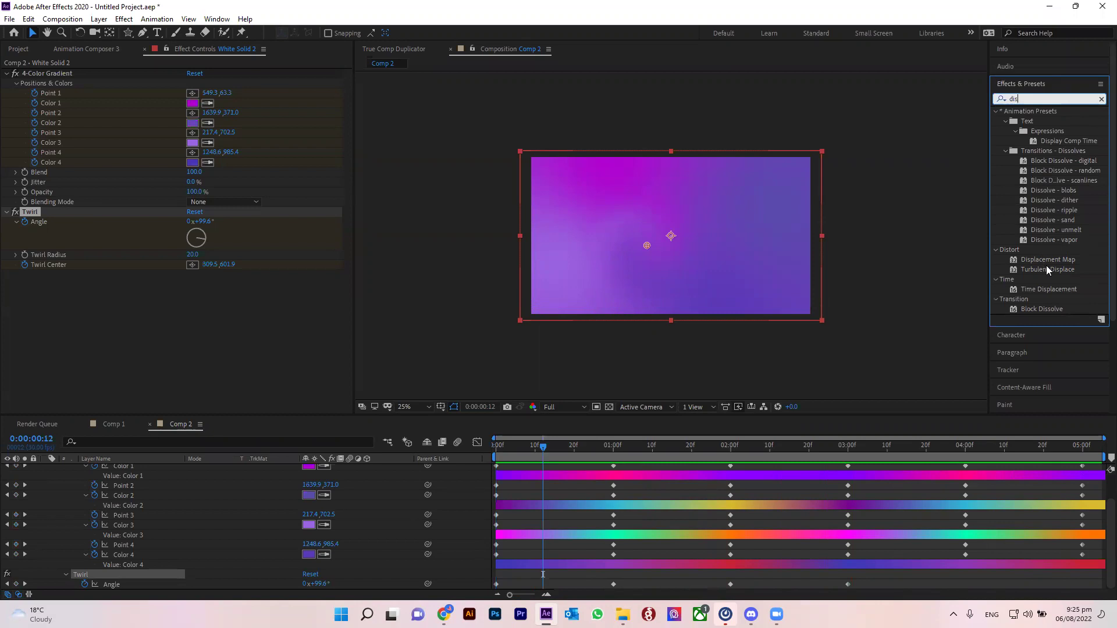
{"action": "left_click_drag", "start_coordinate": [1046, 266], "coordinate": [128, 378]}
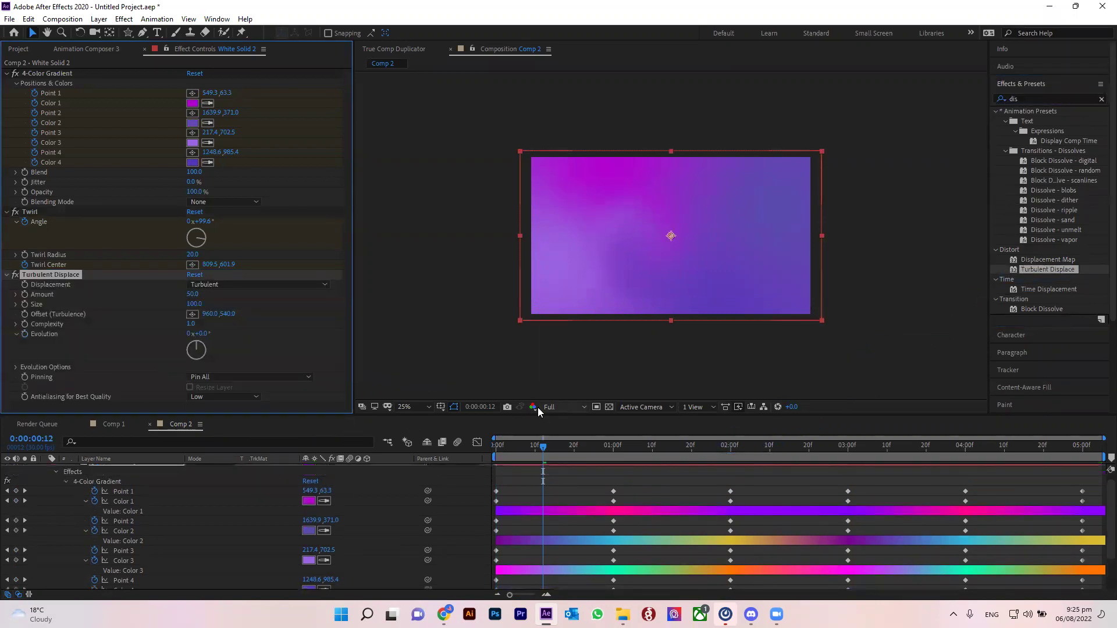
Step: Preview the displaced animation, switch off the Twirl effect, and return to the first frame
{"action": "key", "text": "Home"}
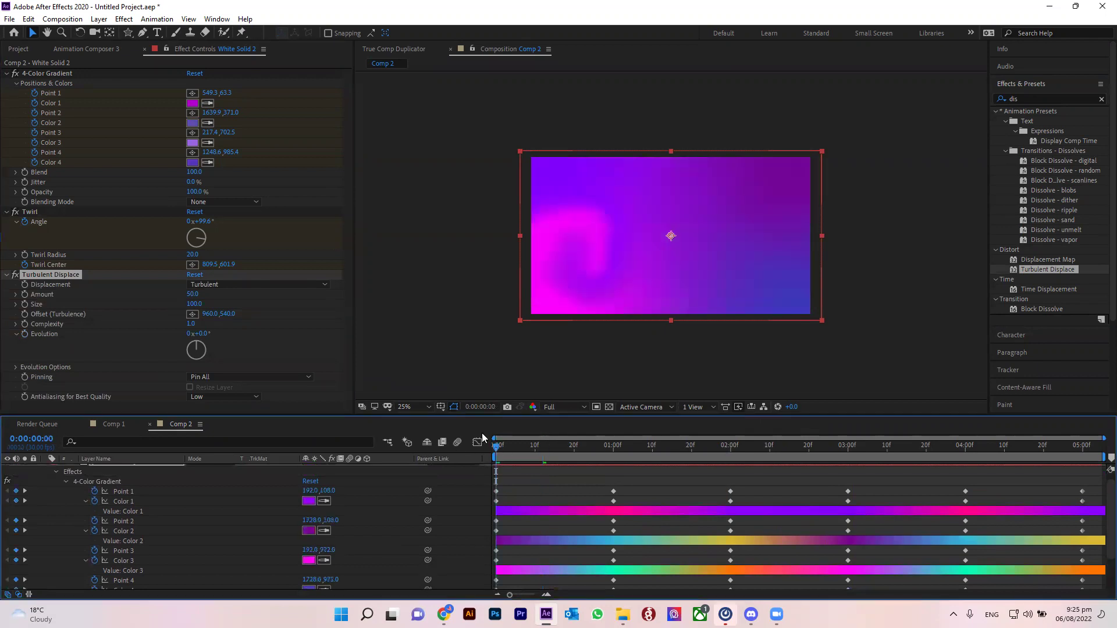
{"action": "key", "text": "space"}
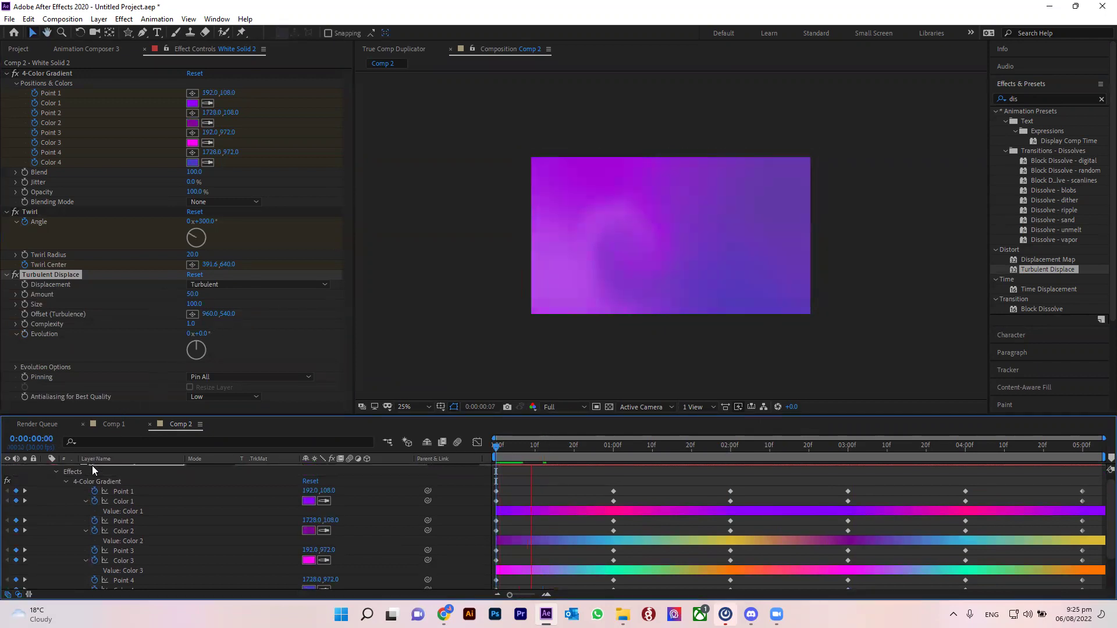
{"action": "key", "text": "space"}
{"action": "scroll", "coordinate": [113, 516], "scroll_direction": "down", "scroll_amount": 3}
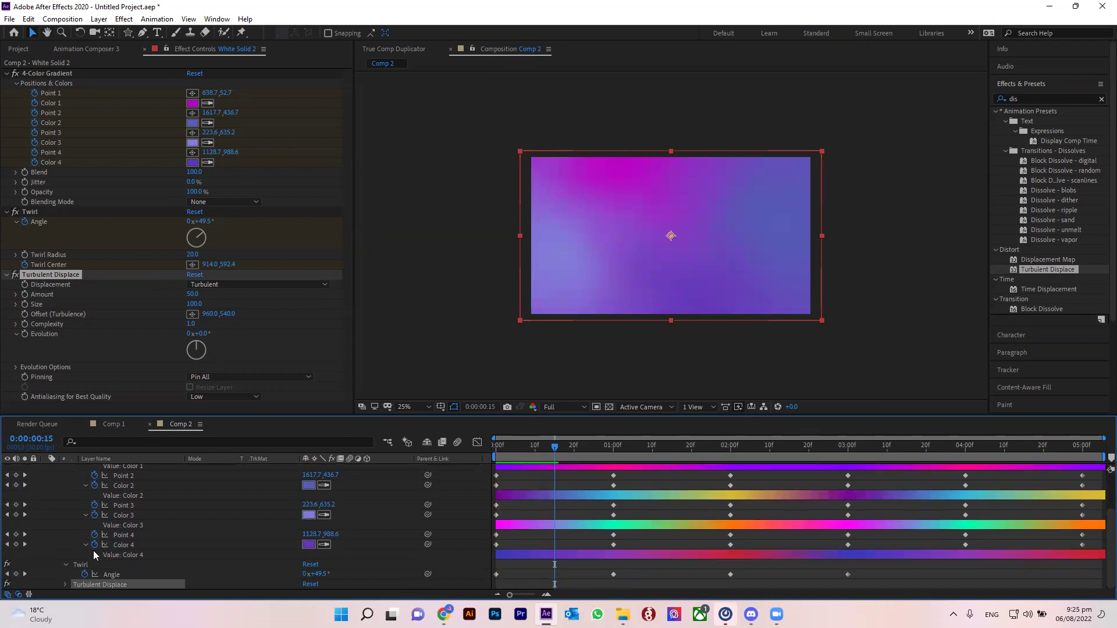
{"action": "left_click", "coordinate": [6, 564]}
{"action": "left_click_drag", "start_coordinate": [550, 451], "coordinate": [480, 462]}
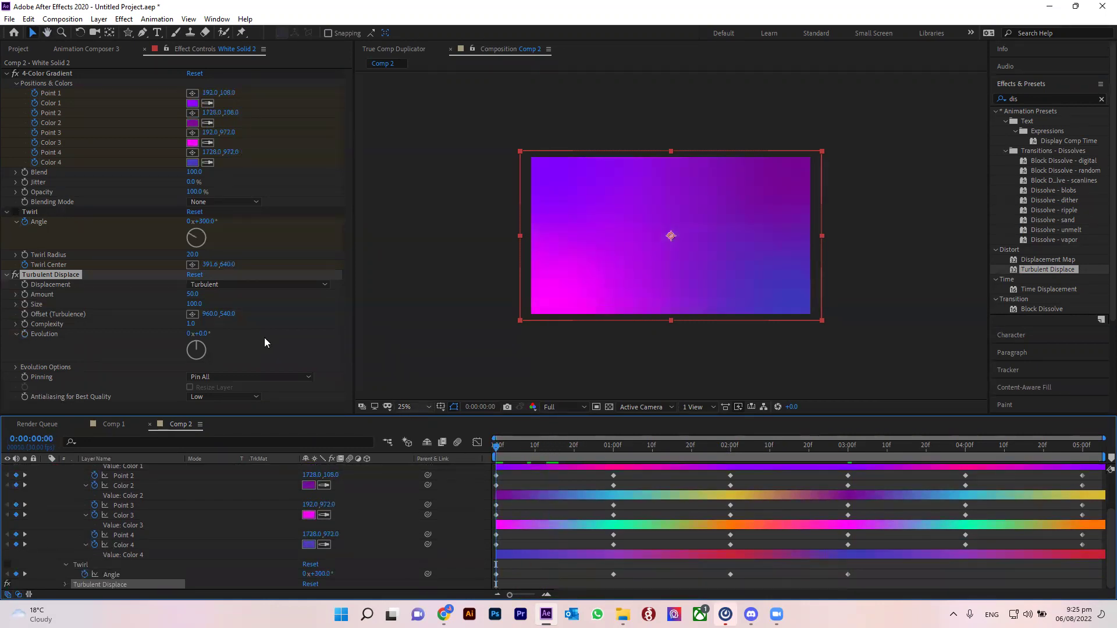
Step: Fit the comp to the viewer and set Turbulent Displace's Displacement to Twist
{"action": "left_click", "coordinate": [201, 285]}
{"action": "left_click", "coordinate": [209, 309]}
{"action": "scroll", "coordinate": [683, 261], "scroll_direction": "up", "scroll_amount": 2}
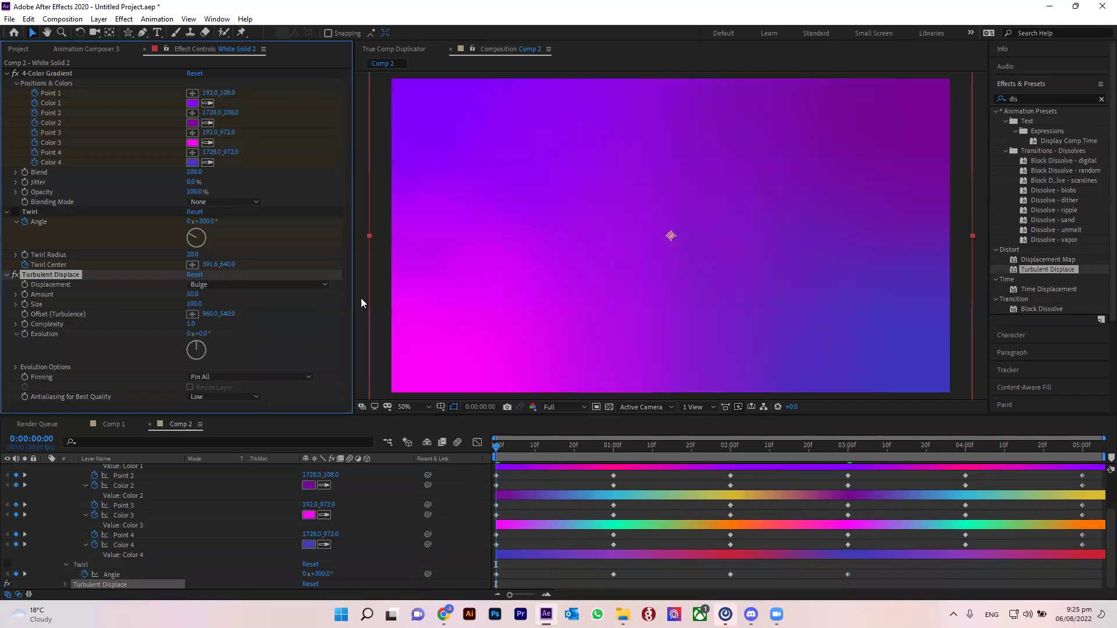
{"action": "left_click", "coordinate": [415, 406]}
{"action": "left_click", "coordinate": [428, 199]}
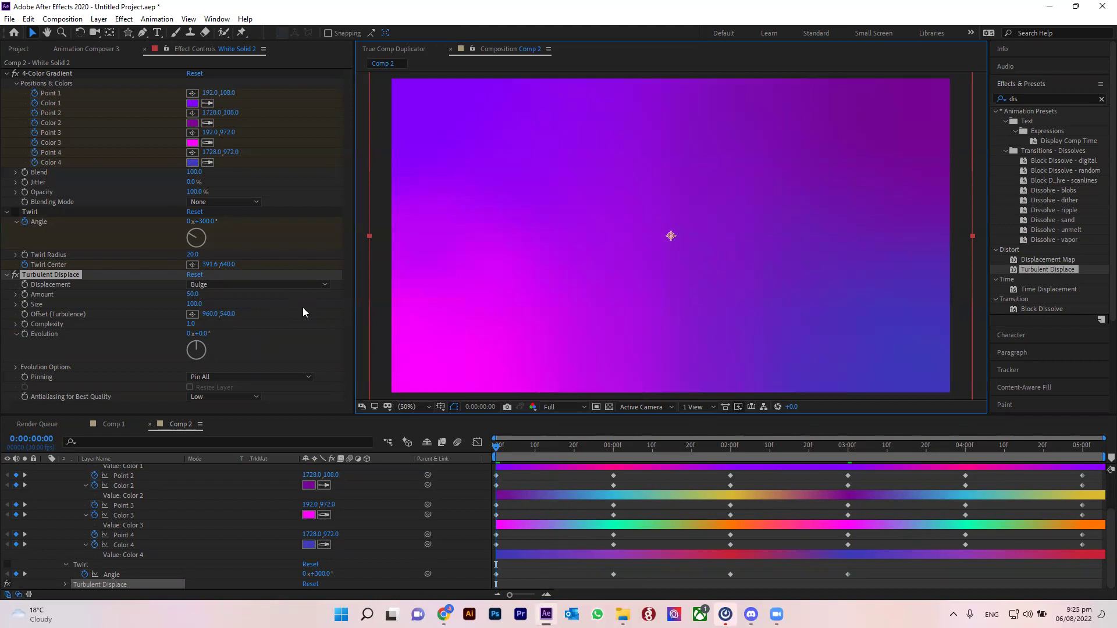
{"action": "left_click", "coordinate": [214, 286]}
{"action": "left_click", "coordinate": [218, 321]}
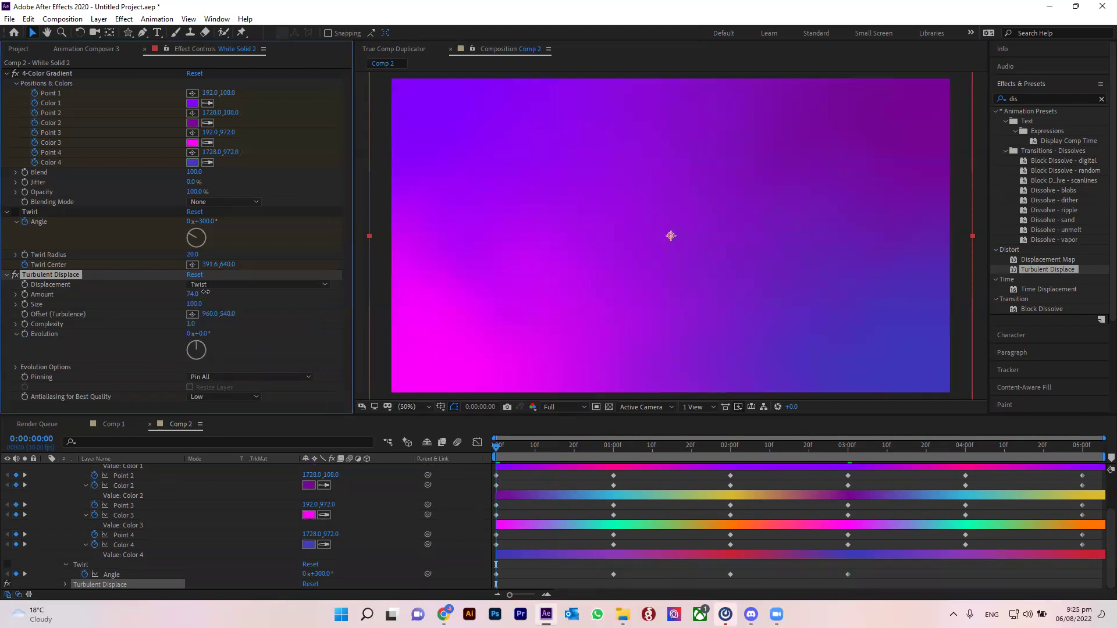
Step: Raise Turbulent Displace Amount to 344 and Complexity to 2.4, viewing the comp at 25%
{"action": "mouse_move", "coordinate": [403, 287]}
{"action": "left_mouse_down"}
{"action": "mouse_move", "coordinate": [502, 277]}
{"action": "mouse_move", "coordinate": [353, 284]}
{"action": "left_mouse_up"}
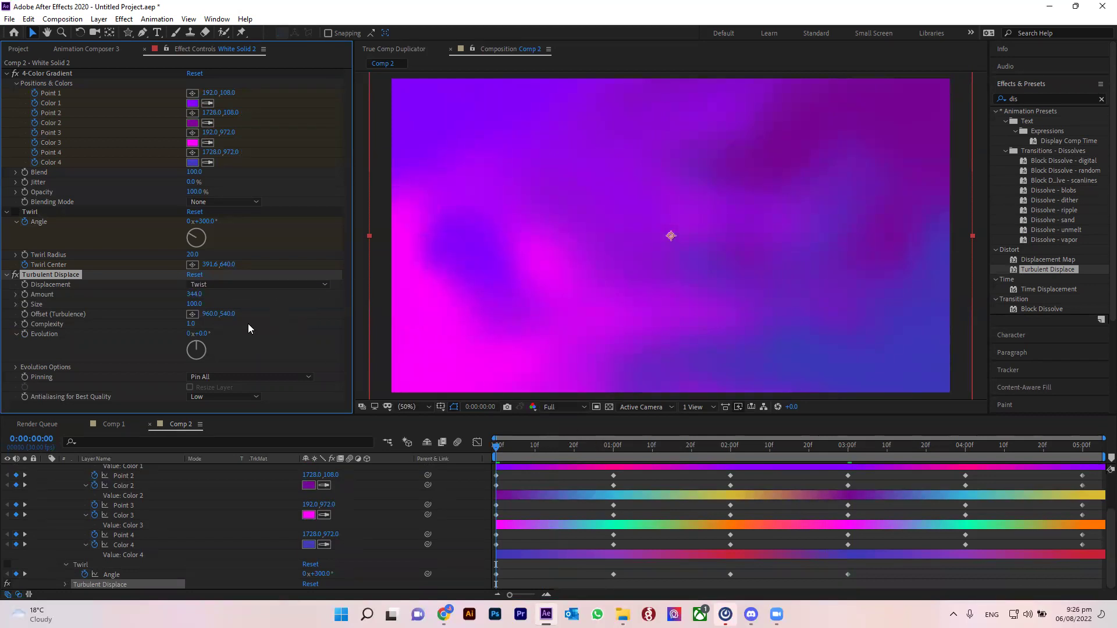
{"action": "left_click", "coordinate": [195, 325]}
{"action": "left_click_drag", "start_coordinate": [251, 324], "coordinate": [274, 324]}
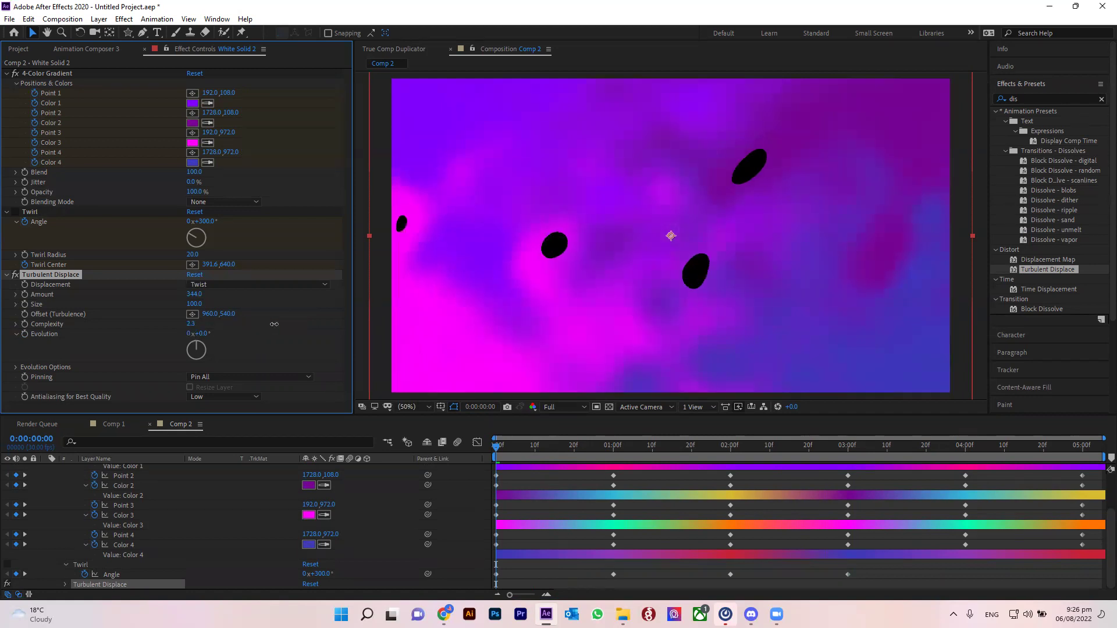
{"action": "key", "text": "comma"}
{"action": "key", "text": "comma"}
{"action": "key", "text": "comma"}
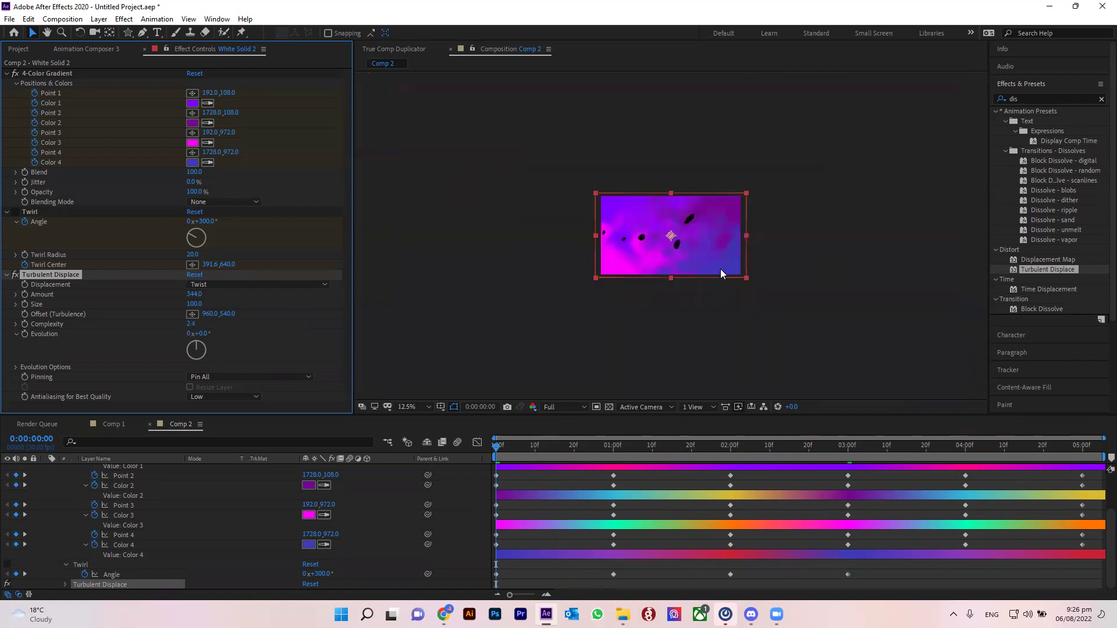
{"action": "key", "text": "period"}
{"action": "scroll", "coordinate": [89, 488], "scroll_direction": "up", "scroll_amount": 3}
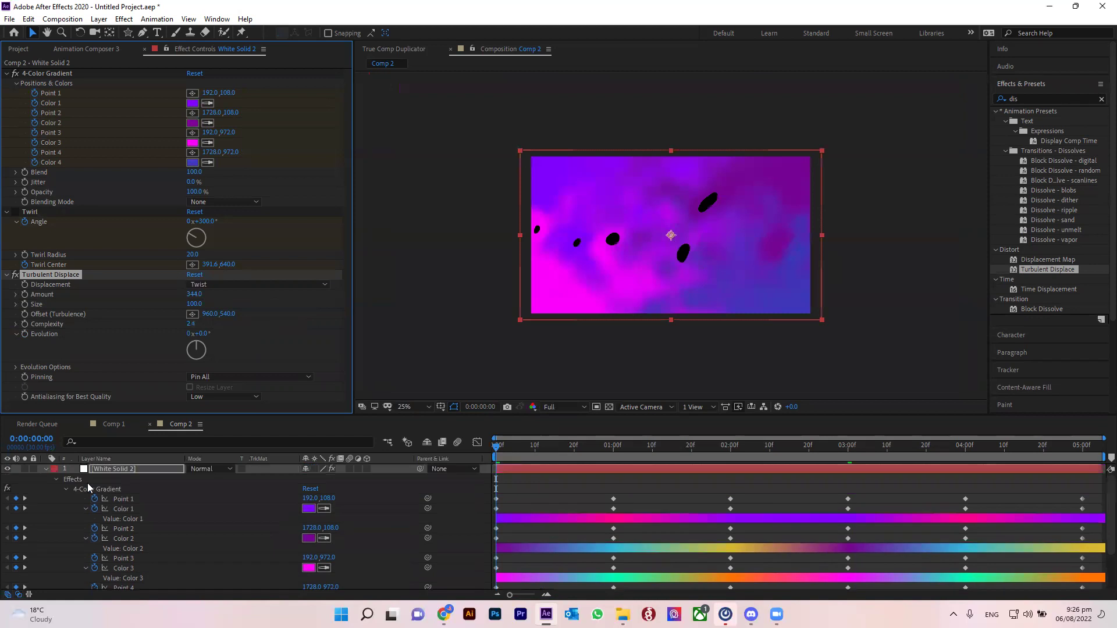
Step: Collapse White Solid 2's properties and add a new solid layer to Comp 2
{"action": "left_click", "coordinate": [43, 469]}
{"action": "right_click", "coordinate": [123, 517]}
{"action": "mouse_move", "coordinate": [212, 379]}
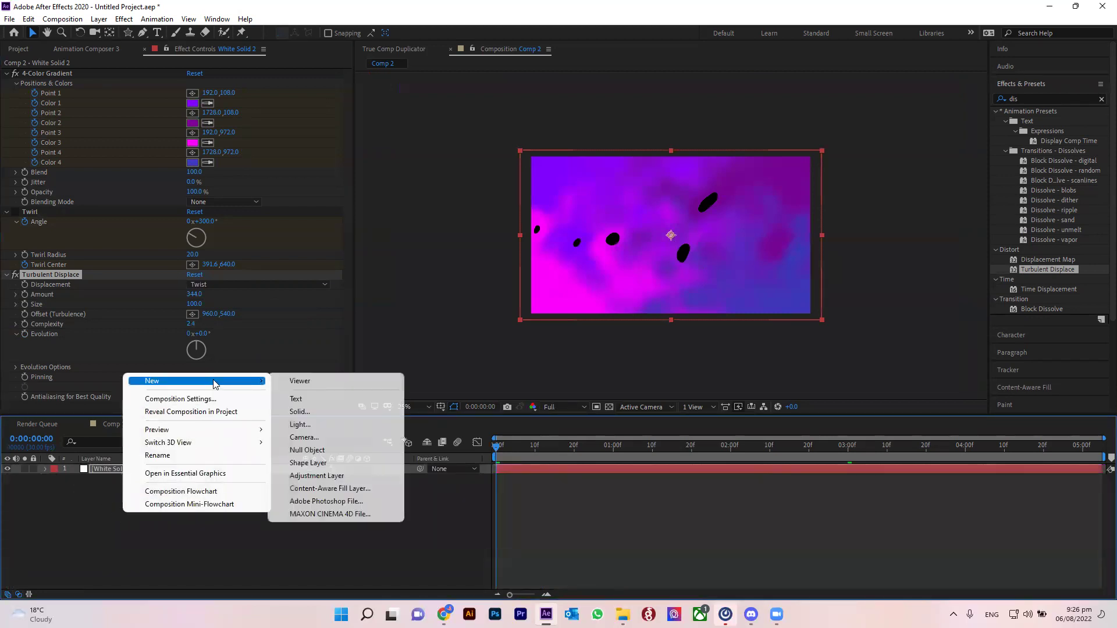
{"action": "left_click", "coordinate": [357, 412]}
Step: Colour the solid deep purple #3E006A, create Deep Purple Solid 1, and place it below White Solid 2
{"action": "left_click", "coordinate": [138, 205]}
{"action": "left_click", "coordinate": [181, 73]}
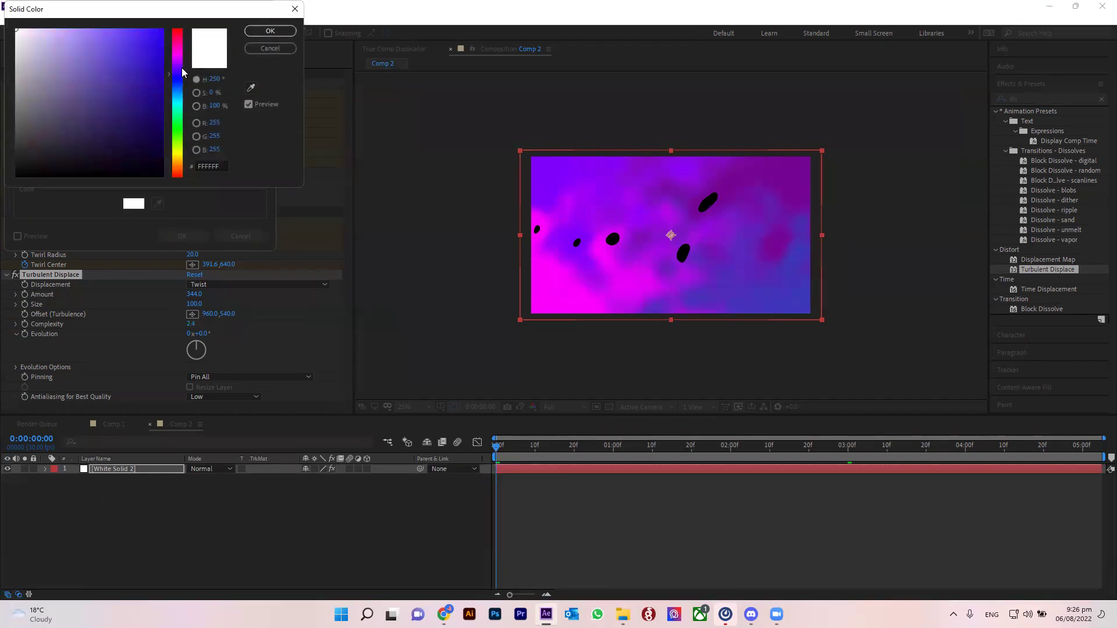
{"action": "left_click_drag", "start_coordinate": [183, 73], "coordinate": [181, 63]}
{"action": "left_click_drag", "start_coordinate": [152, 114], "coordinate": [162, 115]}
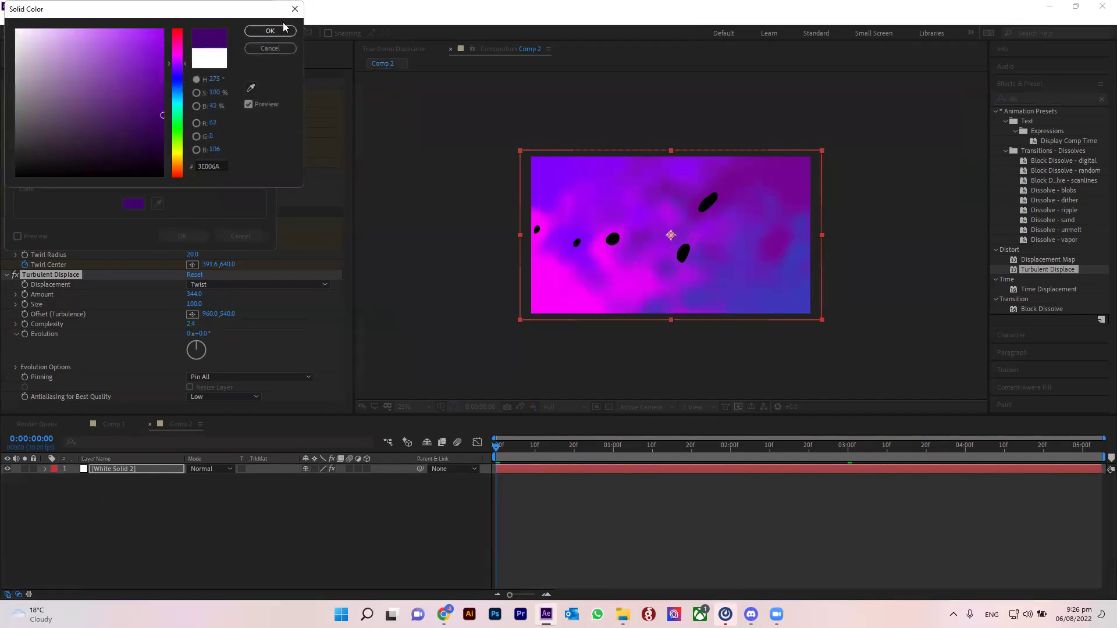
{"action": "left_click", "coordinate": [285, 34]}
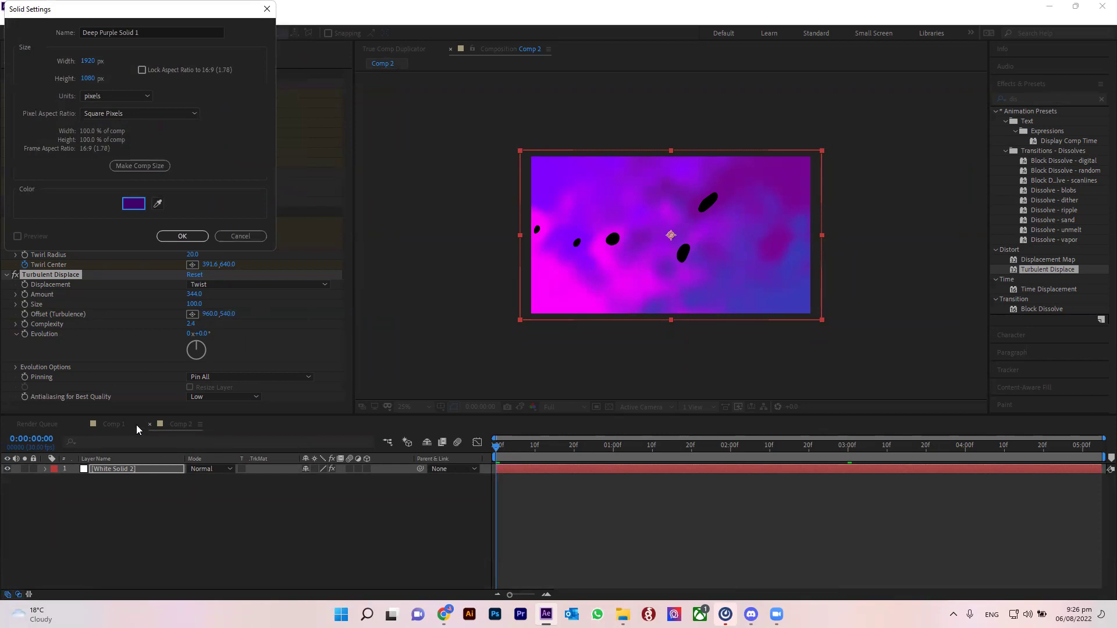
{"action": "left_click", "coordinate": [176, 236]}
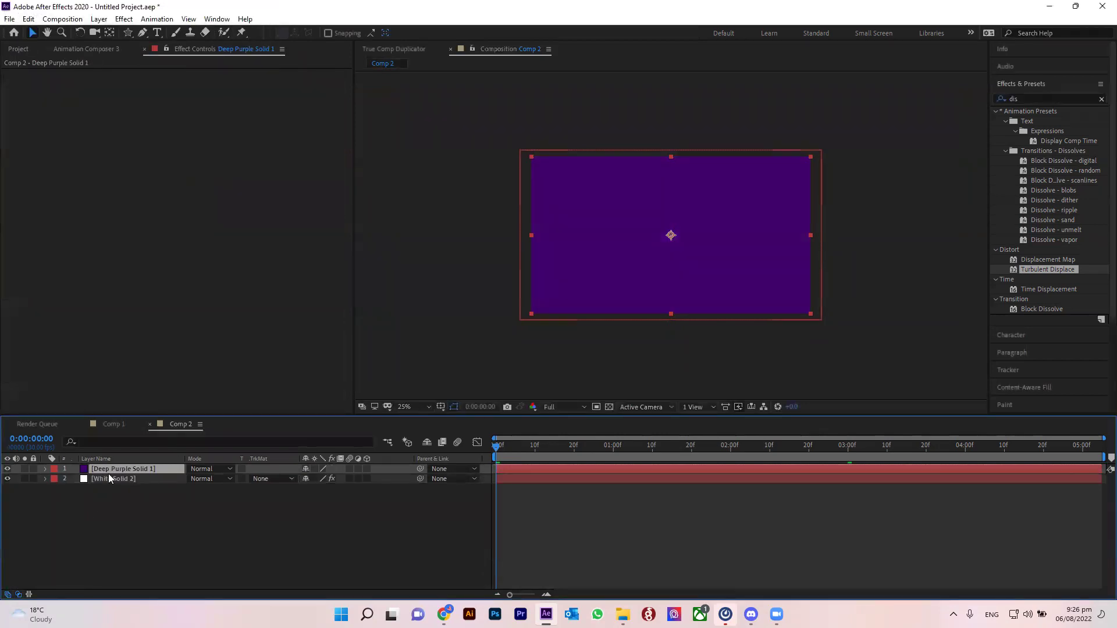
{"action": "left_click_drag", "start_coordinate": [108, 475], "coordinate": [109, 514]}
Step: Lock the purple solid and set White Solid 2's Turbulent Displace type to Turbulent Smoother
{"action": "left_click", "coordinate": [32, 478]}
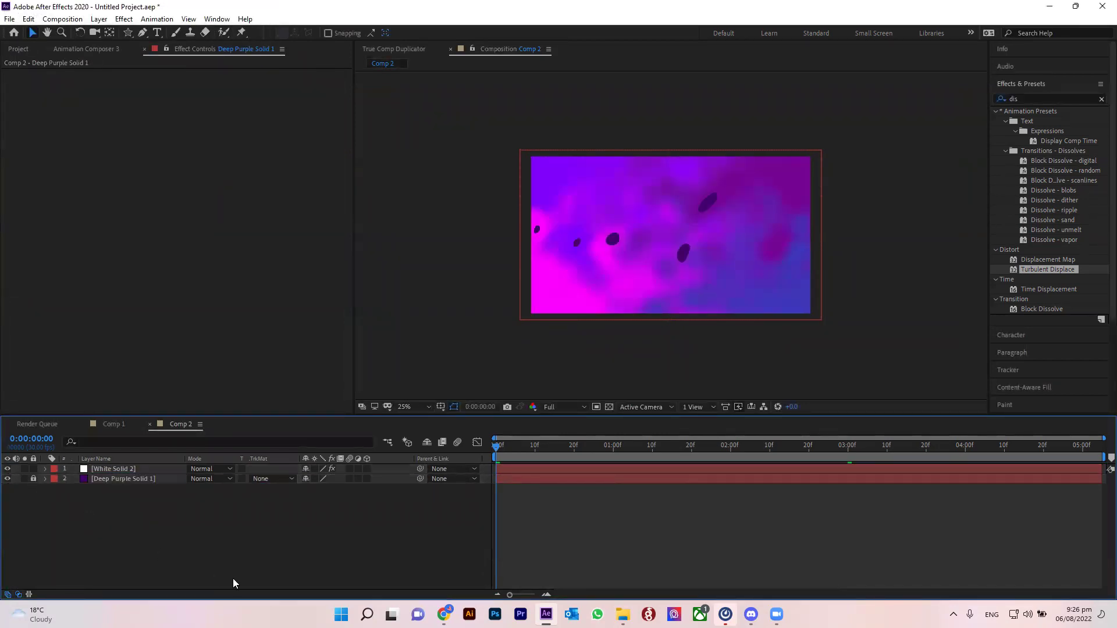
{"action": "left_click", "coordinate": [116, 469]}
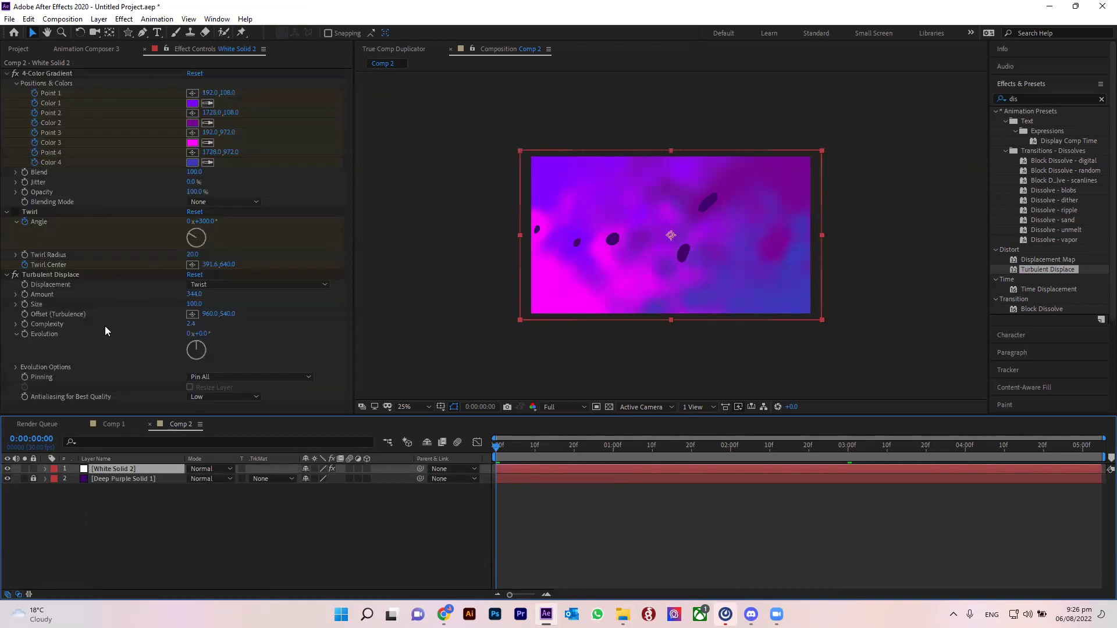
{"action": "left_click_drag", "start_coordinate": [194, 296], "coordinate": [200, 294]}
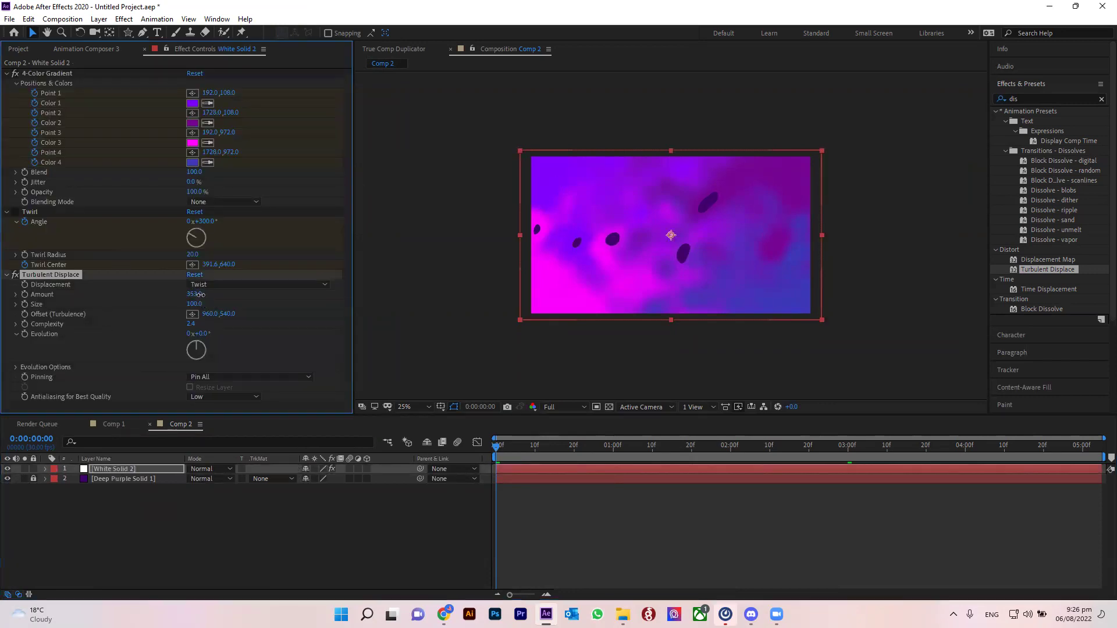
{"action": "left_click", "coordinate": [243, 284]}
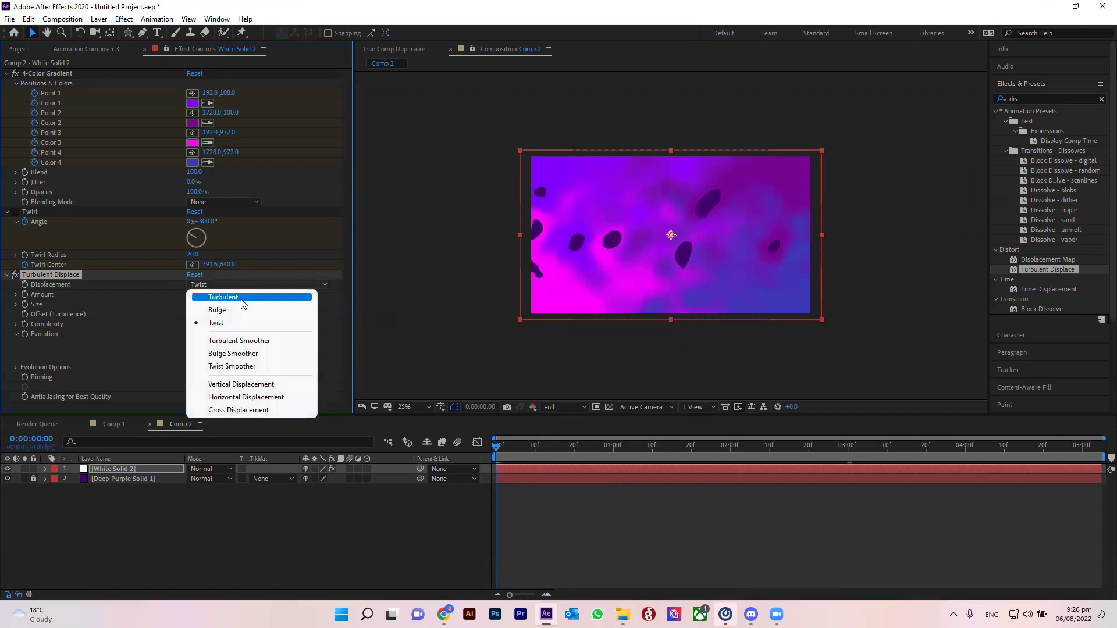
{"action": "left_click", "coordinate": [241, 313]}
{"action": "left_click", "coordinate": [239, 283]}
{"action": "left_click", "coordinate": [245, 342]}
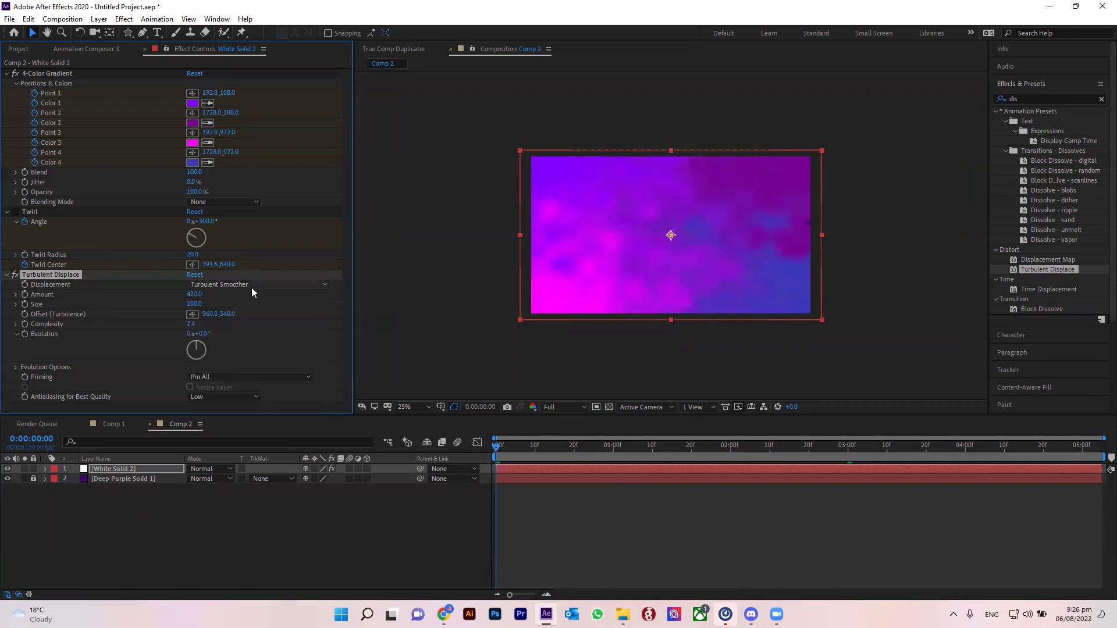
Step: Keyframe the displacement Amount at 0s, lower it to 80 at the comp's end, and preview
{"action": "left_click", "coordinate": [534, 445]}
{"action": "key", "text": "Home"}
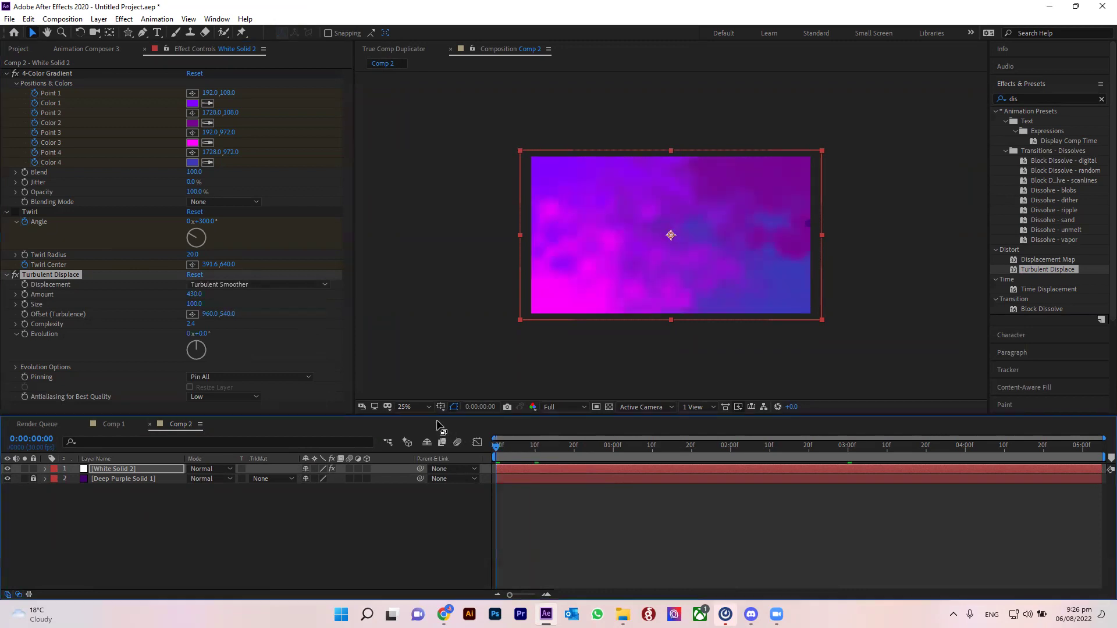
{"action": "left_click", "coordinate": [24, 294]}
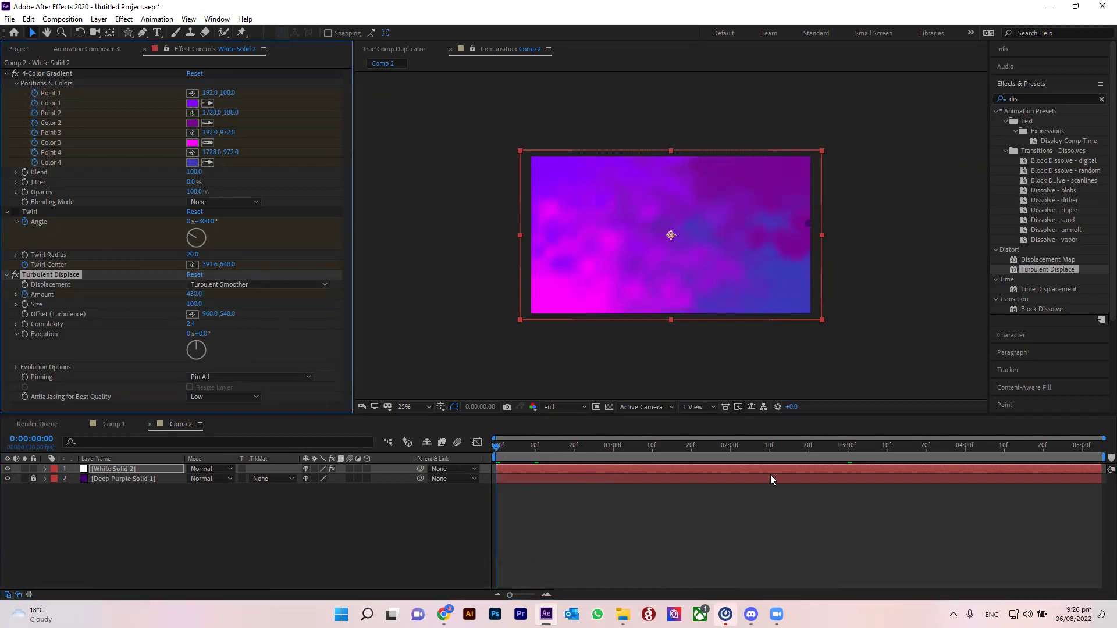
{"action": "left_click_drag", "start_coordinate": [1066, 446], "coordinate": [1098, 447]}
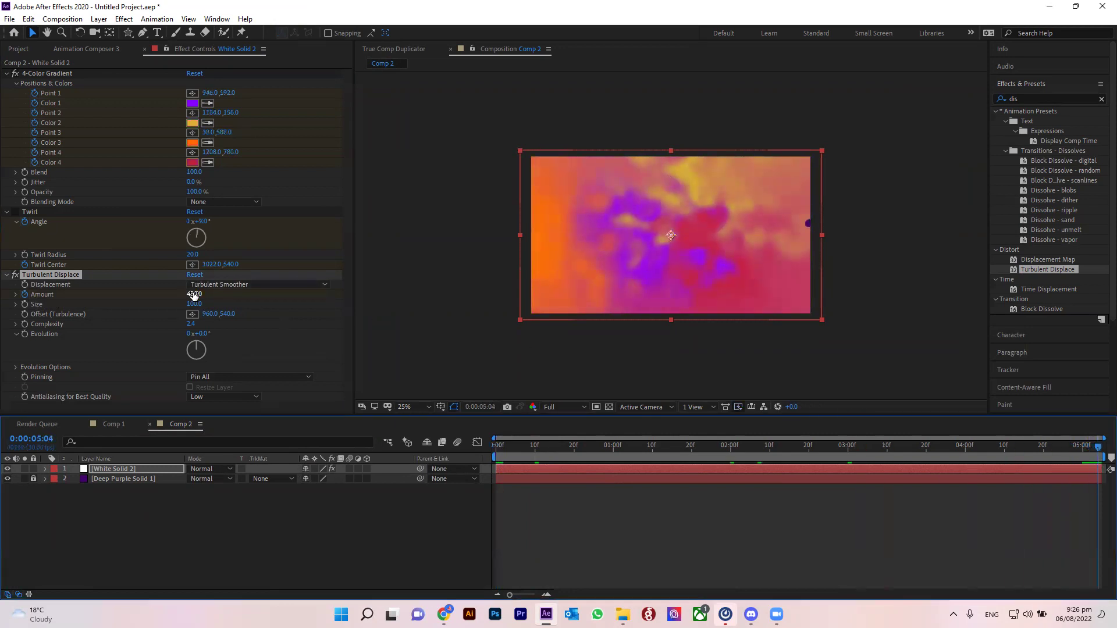
{"action": "mouse_move", "coordinate": [198, 295]}
{"action": "left_mouse_down"}
{"action": "mouse_move", "coordinate": [295, 296]}
{"action": "mouse_move", "coordinate": [2, 302]}
{"action": "left_mouse_up"}
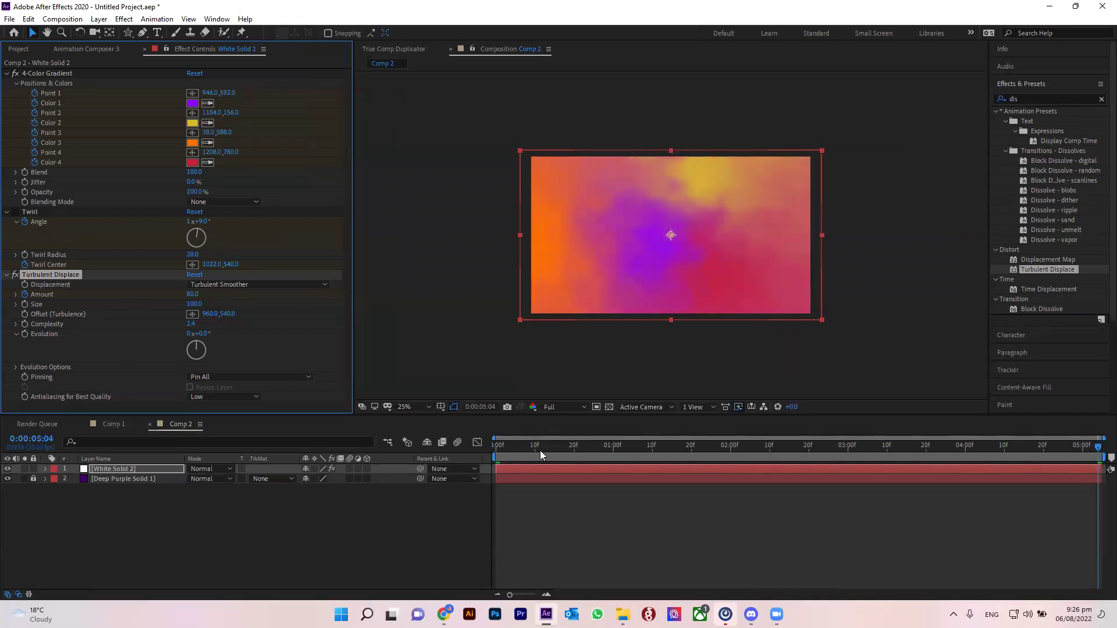
{"action": "key", "text": "space"}
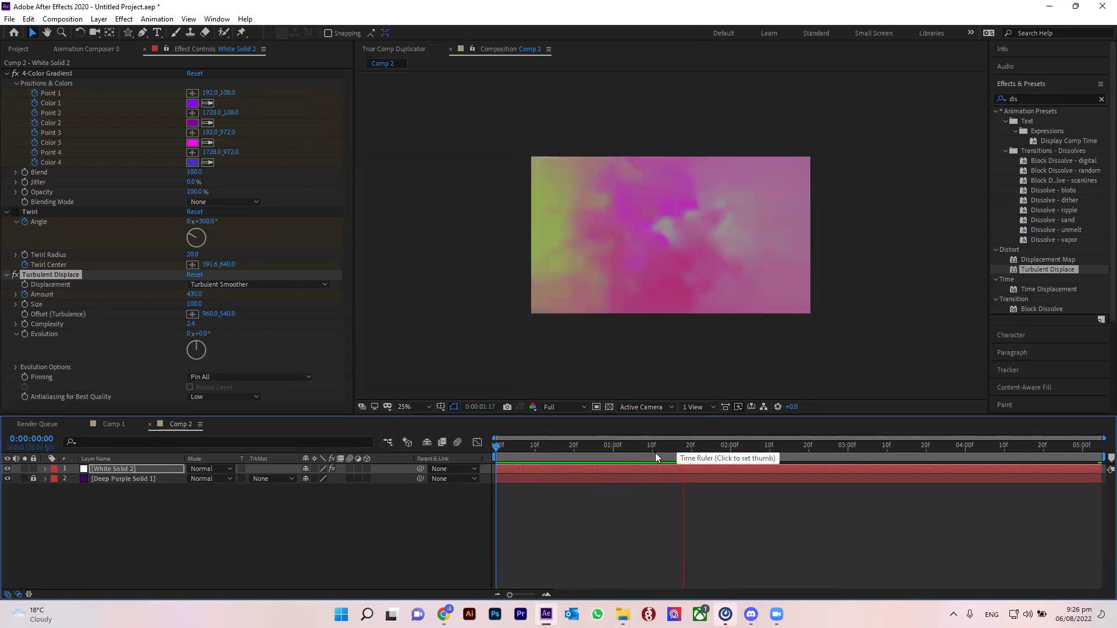
Step: Replay the Comp 2 animation from the start a few times, then switch to Comp 1
{"action": "left_click", "coordinate": [551, 446]}
{"action": "key", "text": "Home"}
{"action": "key", "text": "space"}
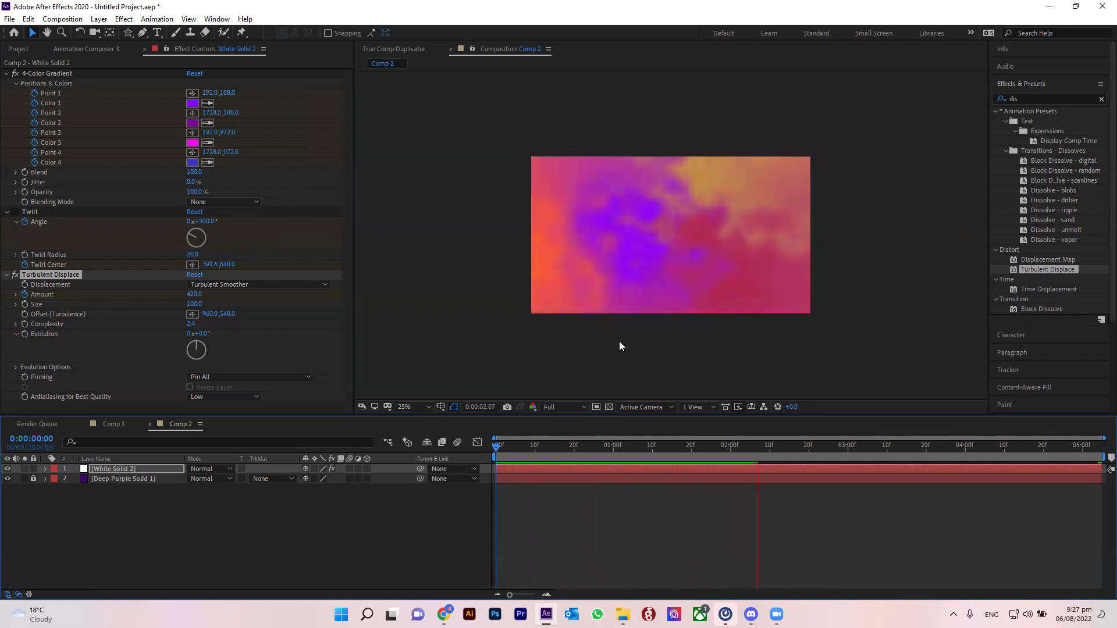
{"action": "left_click", "coordinate": [178, 528]}
{"action": "key", "text": "space"}
{"action": "key", "text": "Home"}
{"action": "key", "text": "space"}
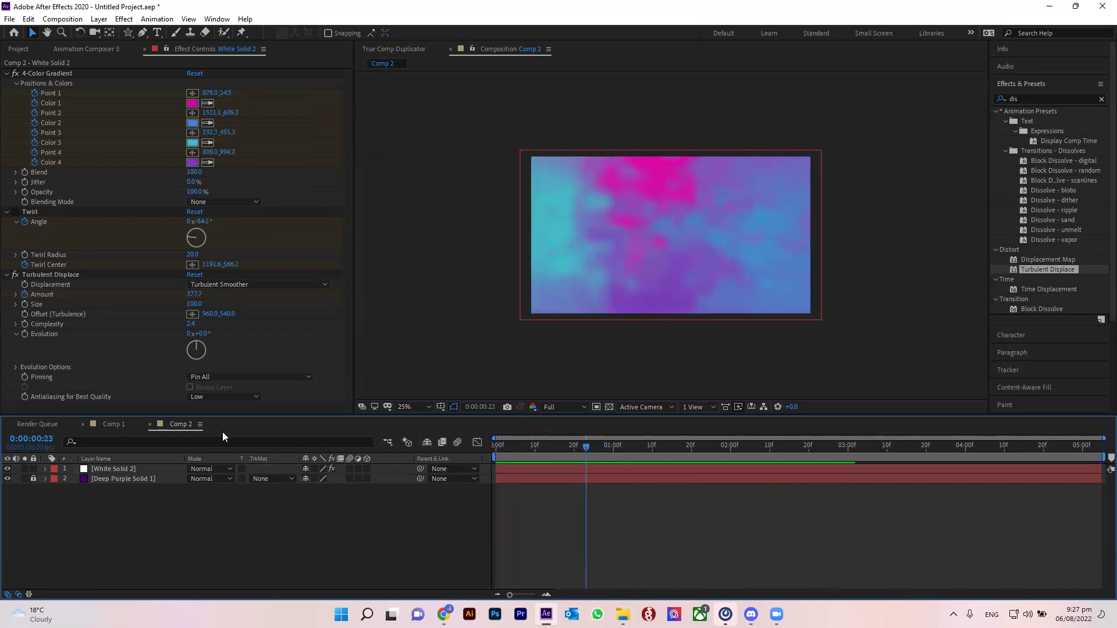
{"action": "key", "text": "shift+comma"}
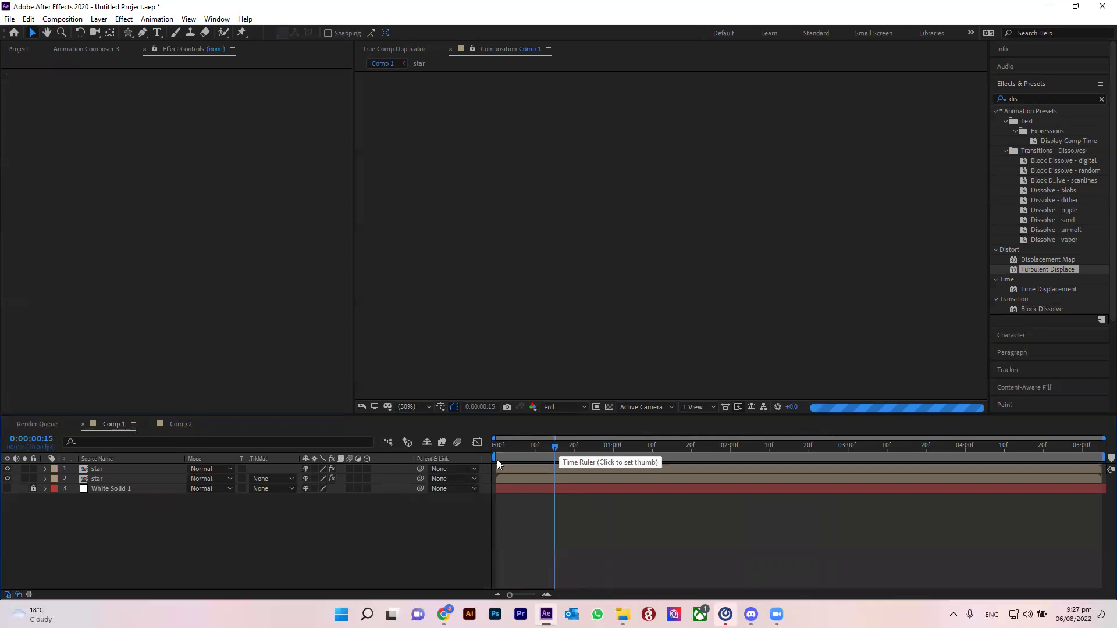
Step: Close the Comp 2 timeline and preview Comp 1's red waves several times from frame 0
{"action": "left_click", "coordinate": [150, 423]}
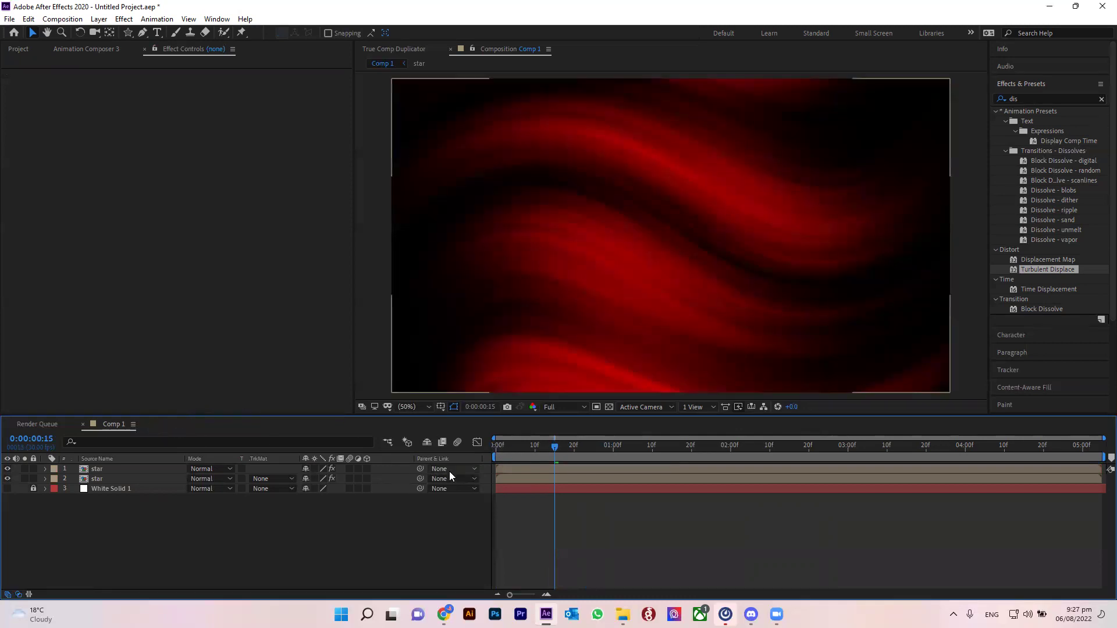
{"action": "left_click_drag", "start_coordinate": [555, 447], "coordinate": [429, 447]}
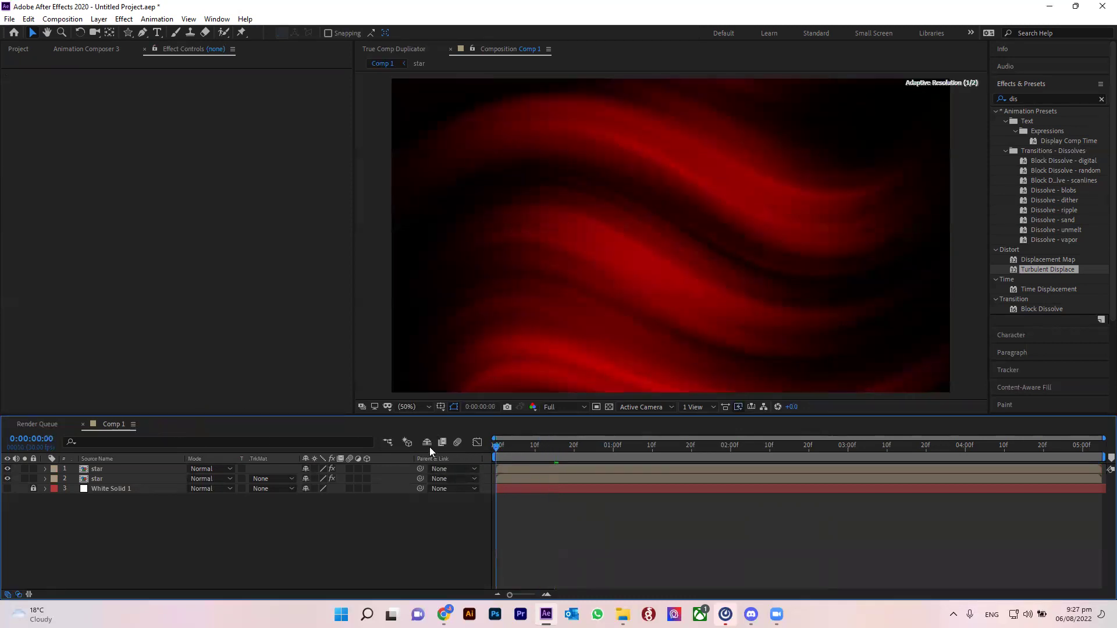
{"action": "key", "text": "space"}
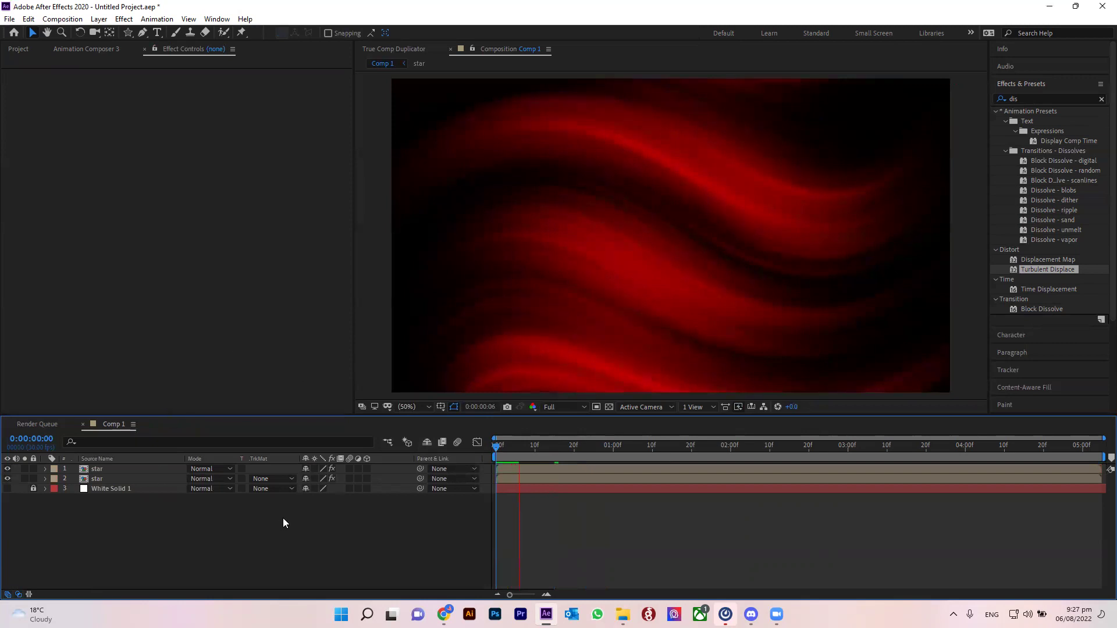
{"action": "left_click_drag", "start_coordinate": [515, 441], "coordinate": [495, 444]}
{"action": "key", "text": "space"}
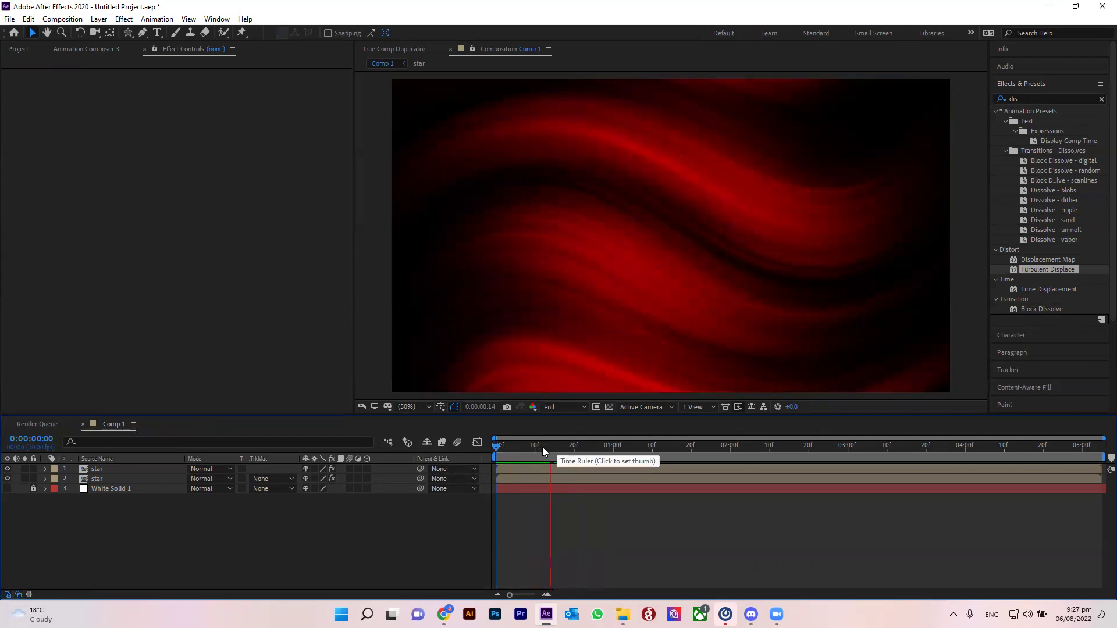
{"action": "key", "text": "space"}
{"action": "key", "text": "space"}
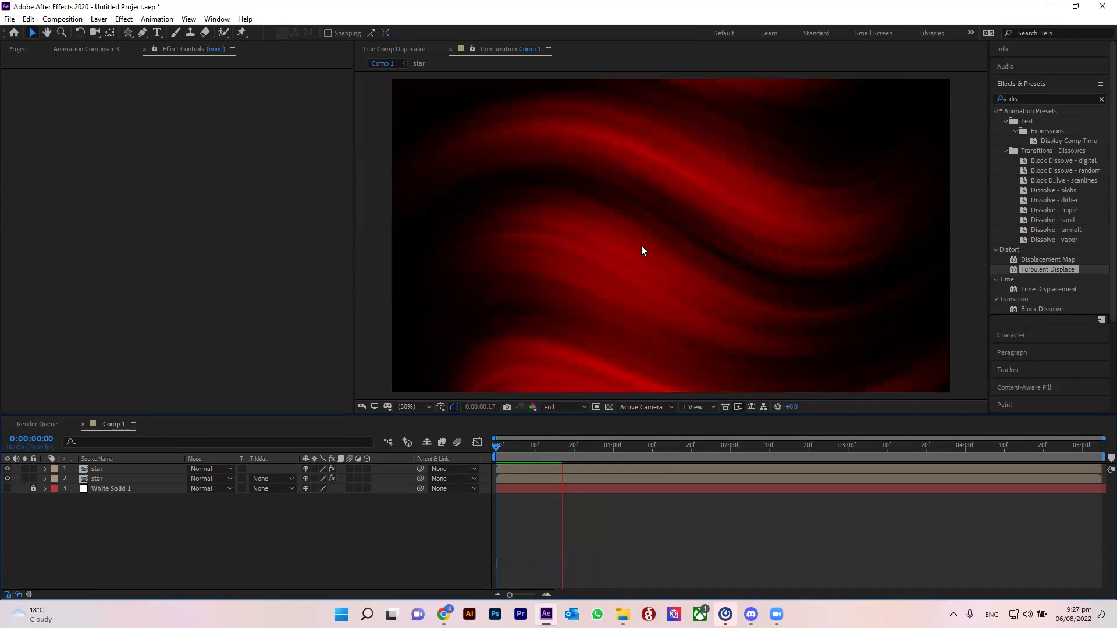
{"action": "left_click", "coordinate": [573, 453]}
{"action": "left_click_drag", "start_coordinate": [570, 449], "coordinate": [490, 445]}
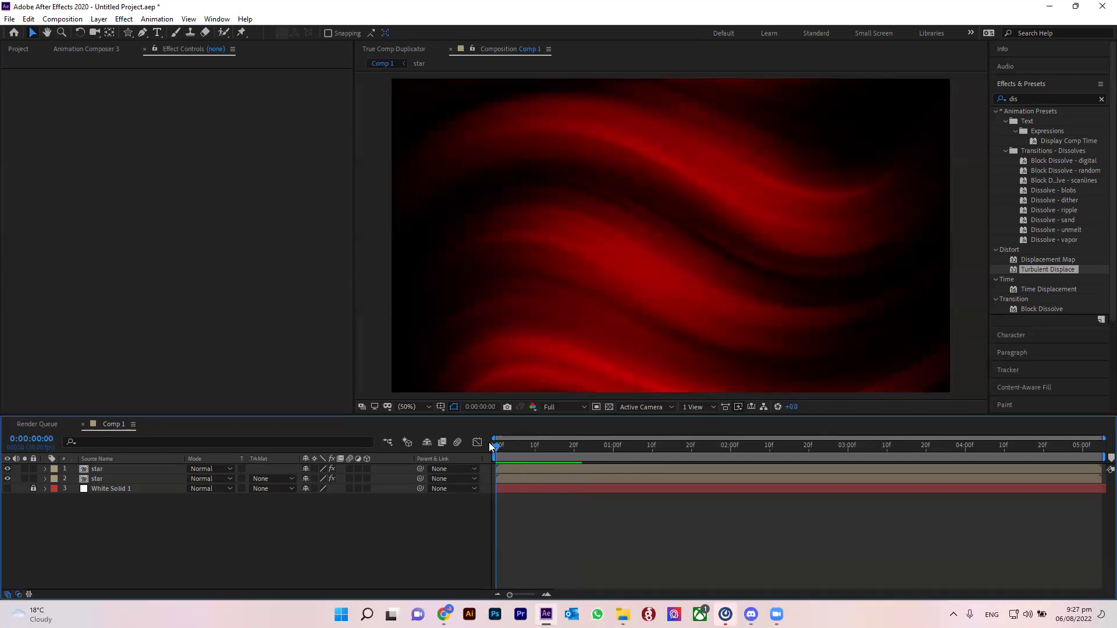
{"action": "key", "text": "space"}
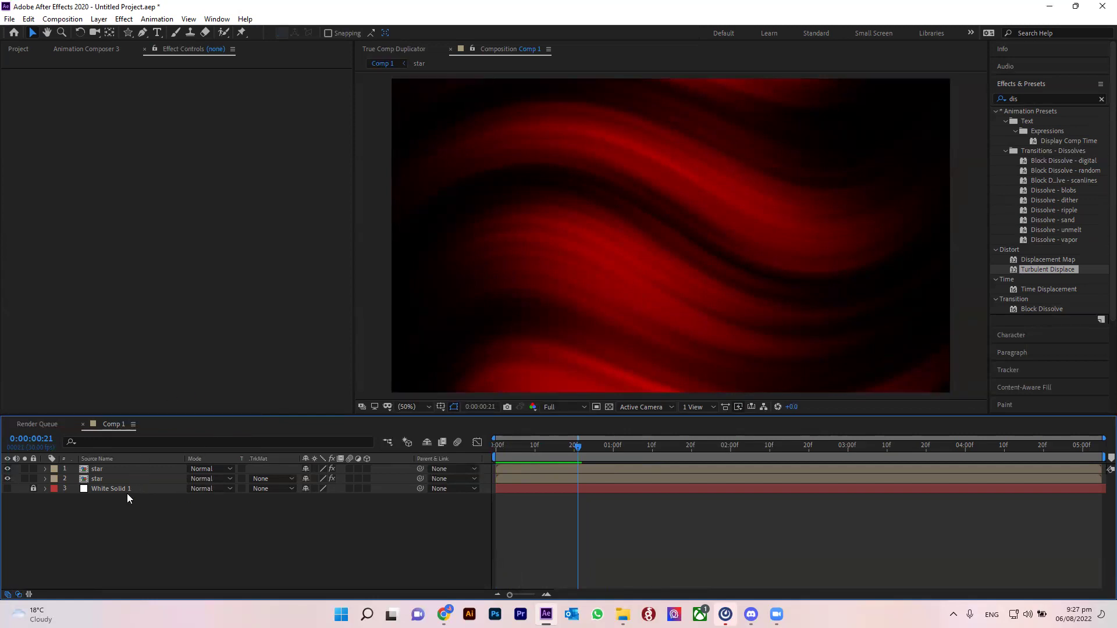
Step: Create Comp 3 and fill it with a locked deep purple solid layer, Deep Purple Solid 2
{"action": "key", "text": "ctrl+n"}
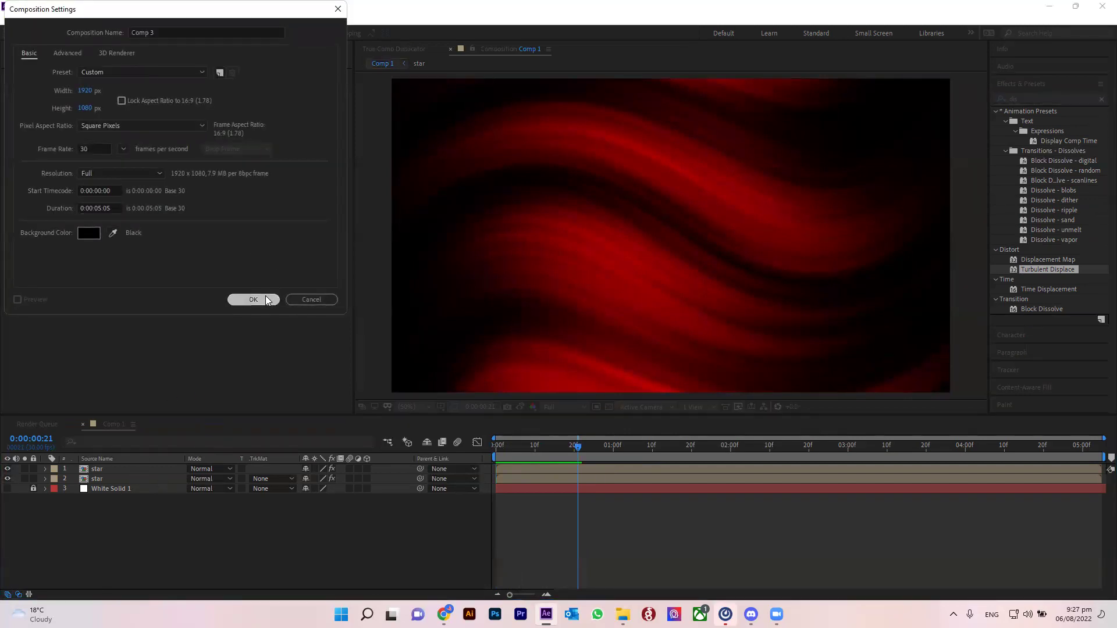
{"action": "left_click", "coordinate": [265, 295]}
{"action": "left_click", "coordinate": [128, 32]}
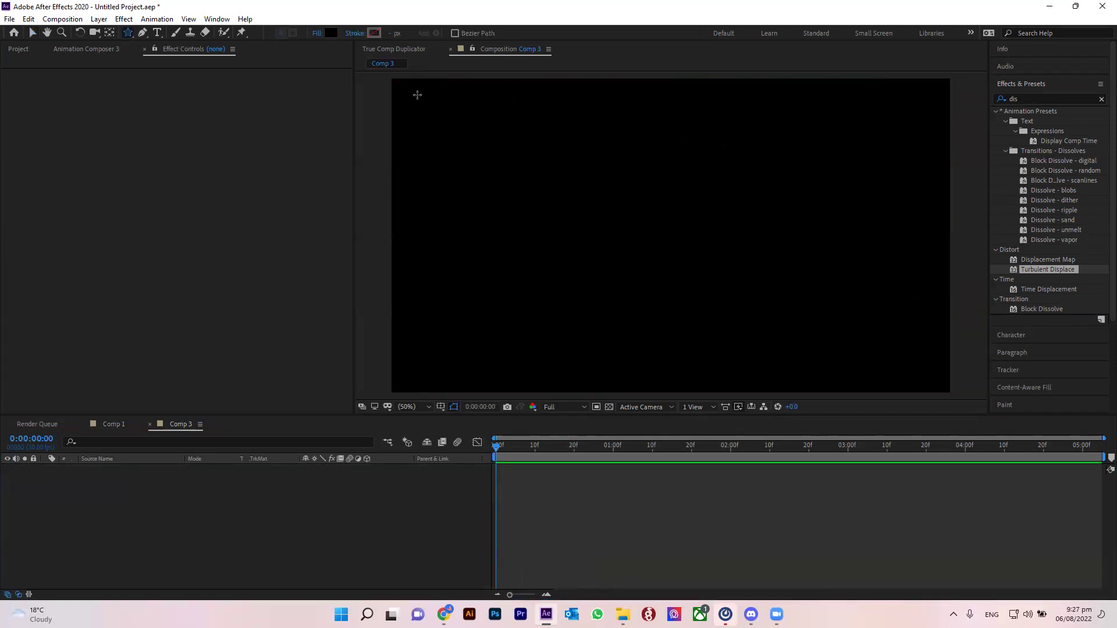
{"action": "right_click", "coordinate": [406, 482]}
{"action": "mouse_move", "coordinate": [462, 348]}
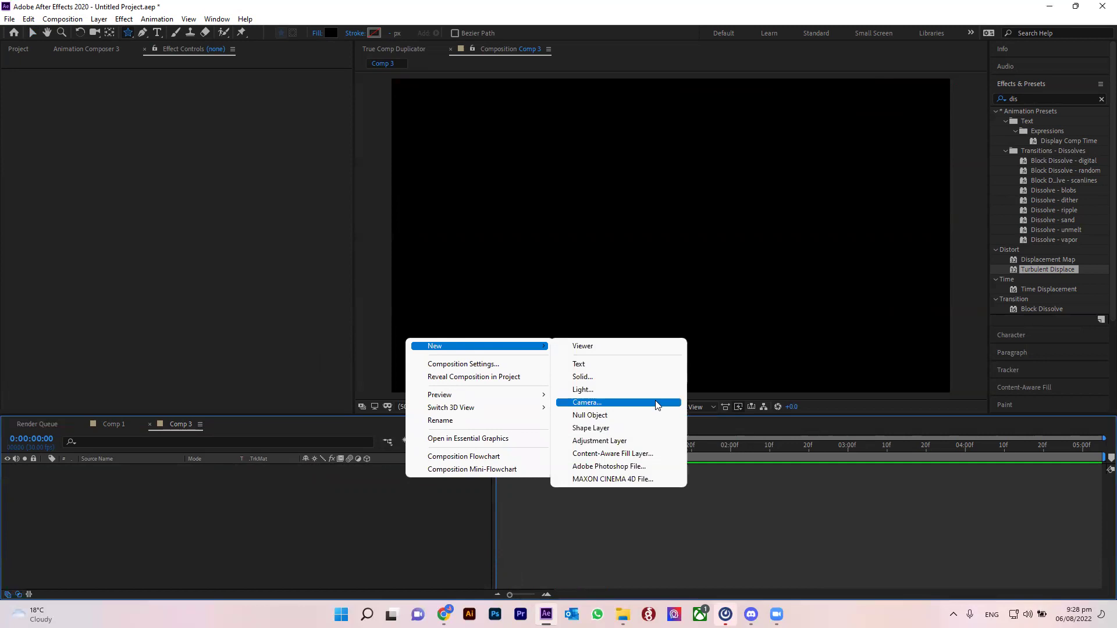
{"action": "left_click", "coordinate": [646, 377]}
{"action": "left_click", "coordinate": [182, 236]}
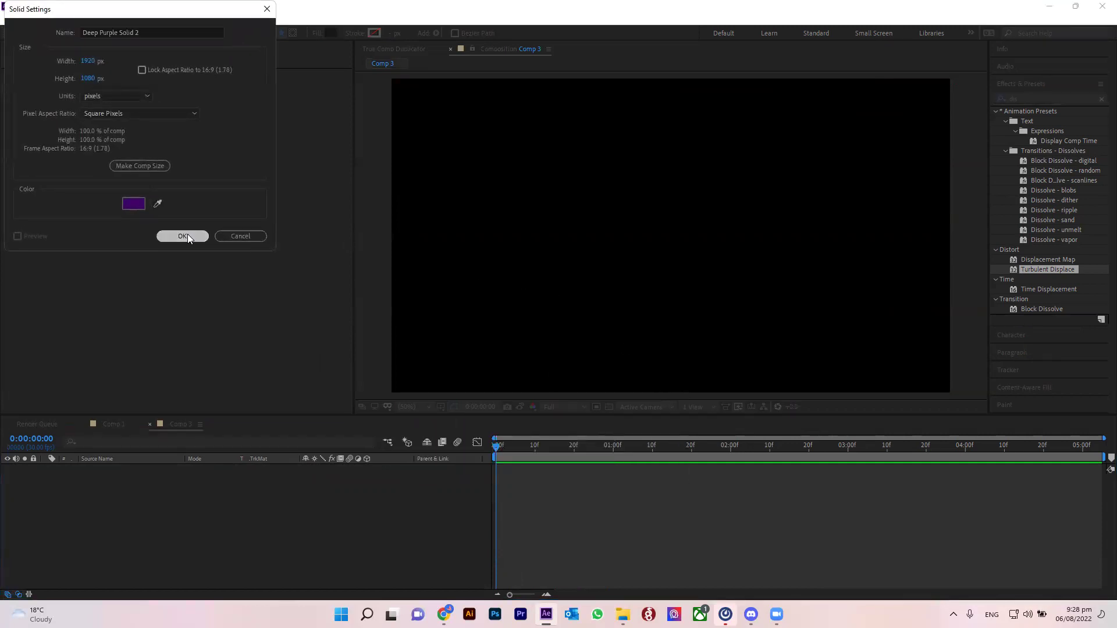
{"action": "left_click", "coordinate": [34, 469]}
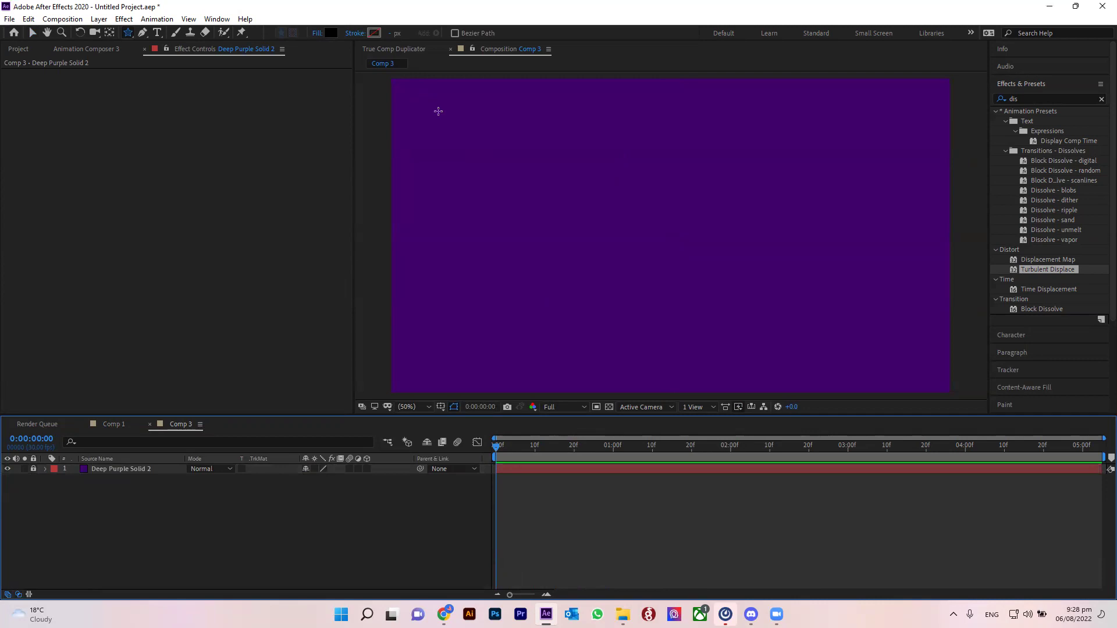
Step: Draw a black star near the top-left of Comp 3 and nudge it into place
{"action": "left_click_drag", "start_coordinate": [429, 106], "coordinate": [454, 145]}
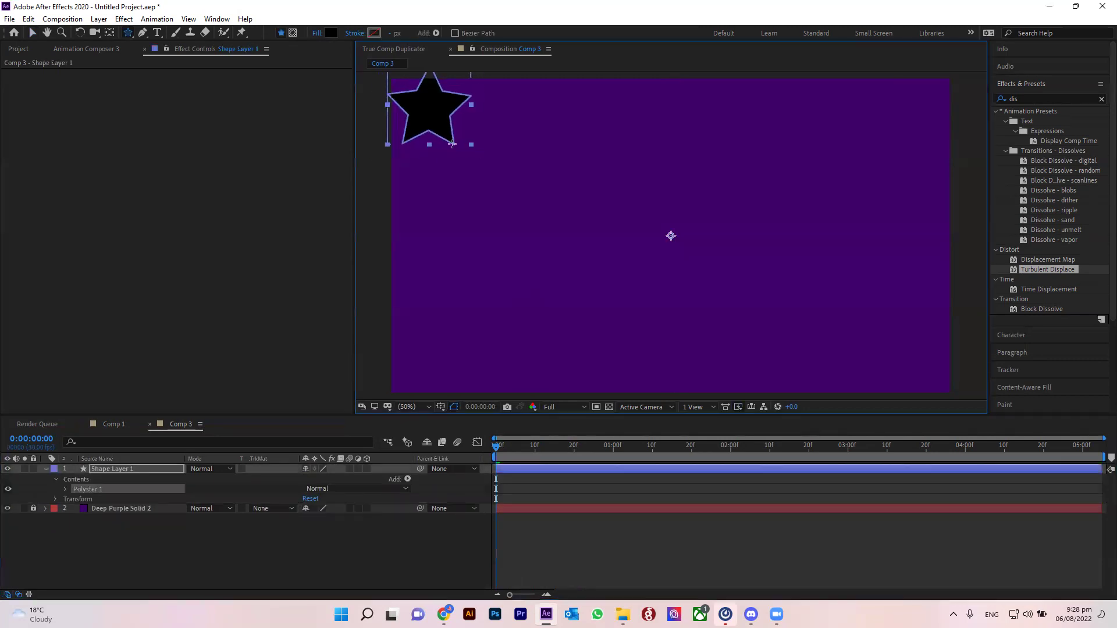
{"action": "left_click_drag", "start_coordinate": [453, 144], "coordinate": [446, 141]}
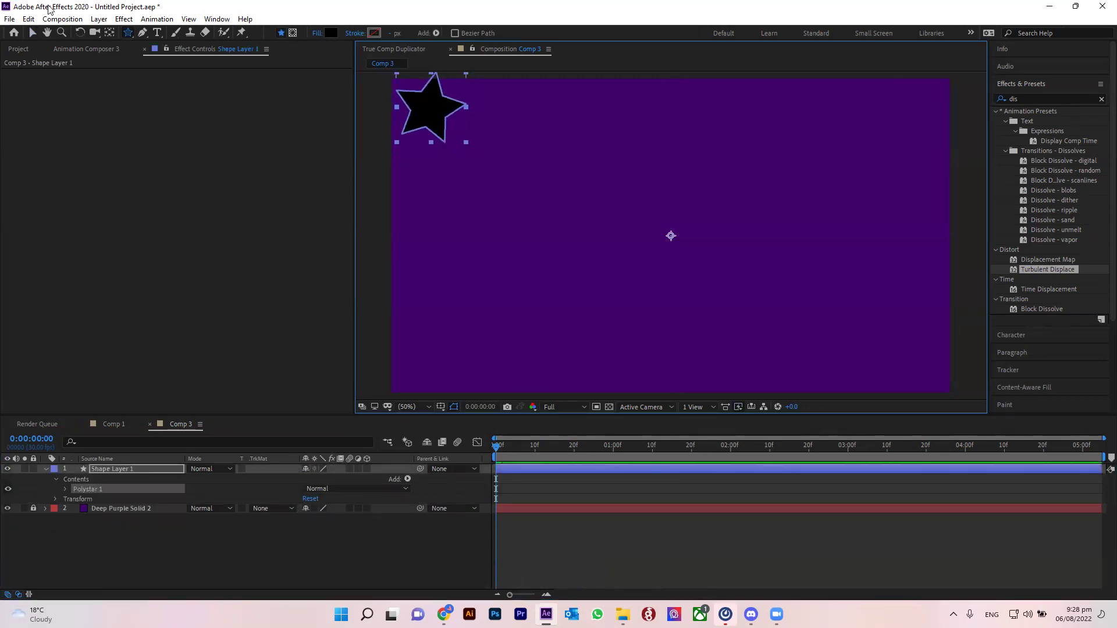
{"action": "left_click", "coordinate": [32, 33]}
{"action": "left_click_drag", "start_coordinate": [451, 99], "coordinate": [457, 121]}
{"action": "left_click", "coordinate": [390, 195]}
{"action": "left_click", "coordinate": [452, 131]}
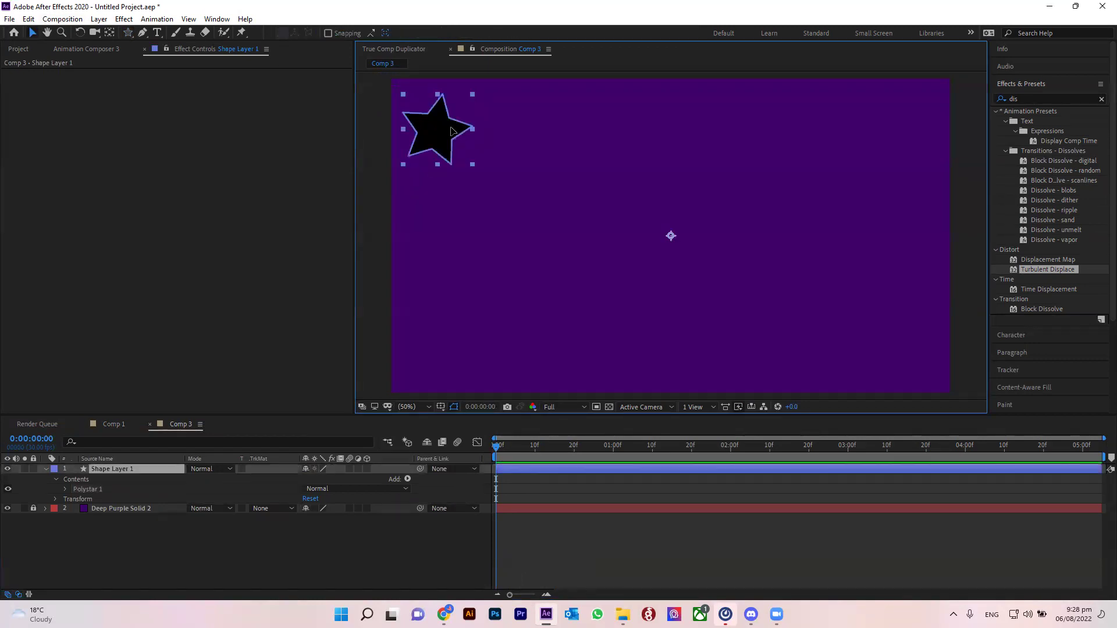
Step: Duplicate the star twice, placing the copies below it down the left side
{"action": "key", "text": "ctrl+d"}
{"action": "left_click_drag", "start_coordinate": [452, 131], "coordinate": [447, 230]}
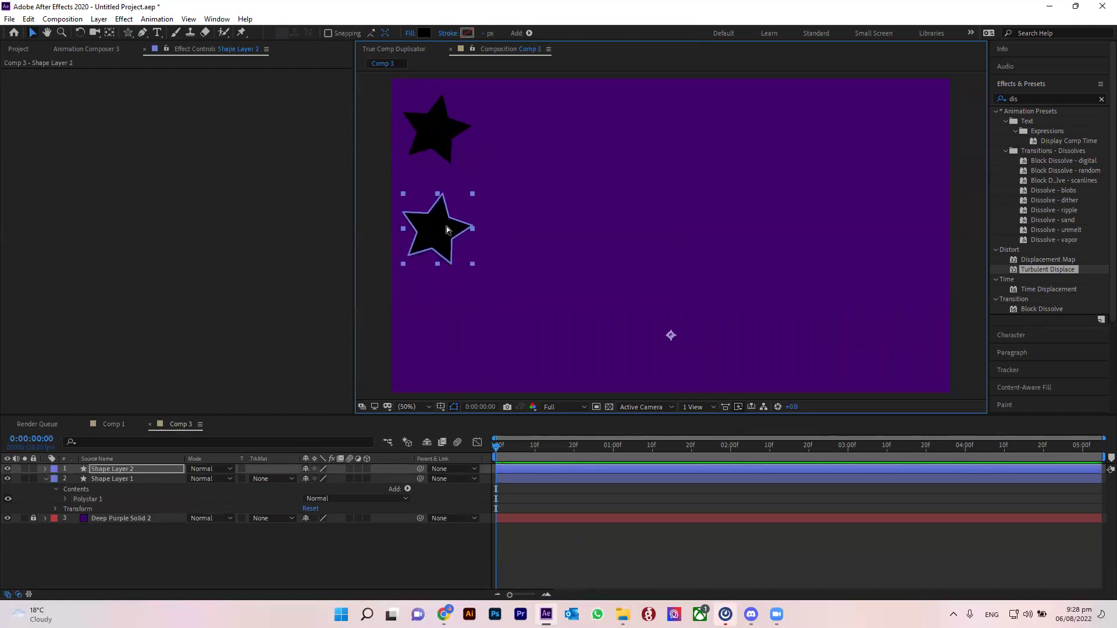
{"action": "key", "text": "ctrl+d"}
{"action": "left_click_drag", "start_coordinate": [457, 227], "coordinate": [448, 332]}
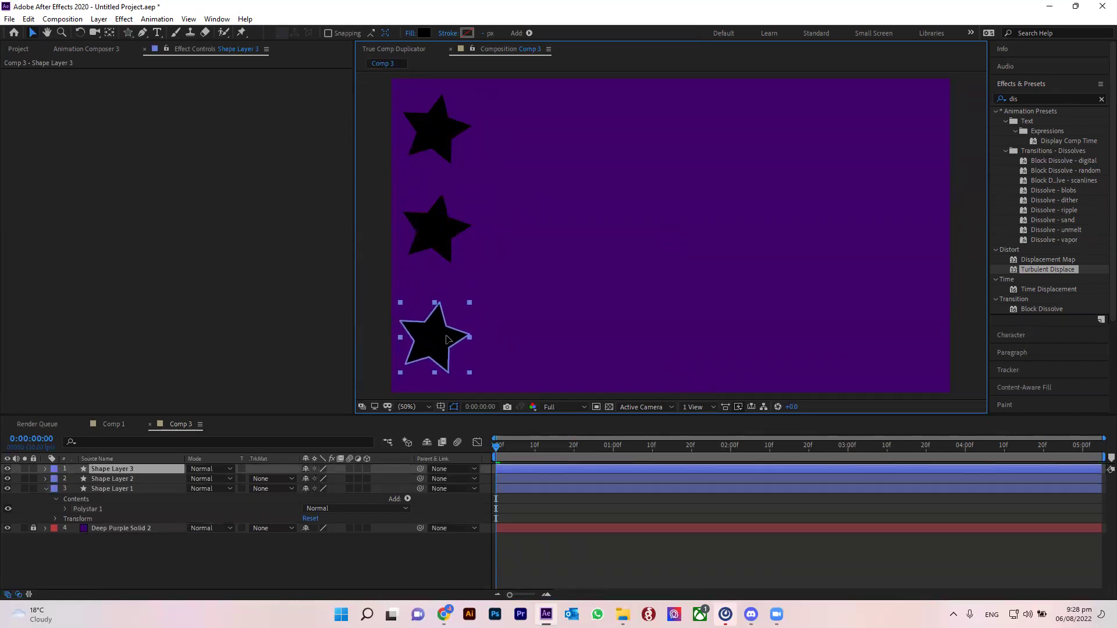
Step: Delete the two duplicate stars, leaving only Shape Layer 1
{"action": "left_click_drag", "start_coordinate": [401, 87], "coordinate": [437, 364]}
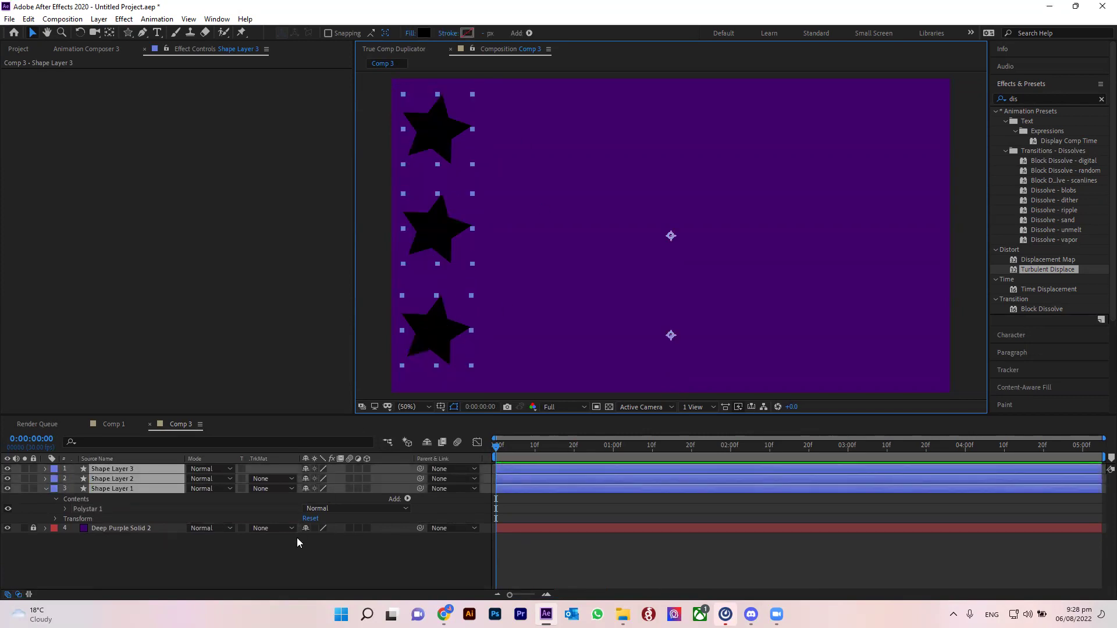
{"action": "left_click", "coordinate": [192, 575]}
{"action": "left_click", "coordinate": [127, 469]}
{"action": "key", "text": "Delete"}
{"action": "left_click", "coordinate": [127, 469]}
{"action": "key", "text": "Delete"}
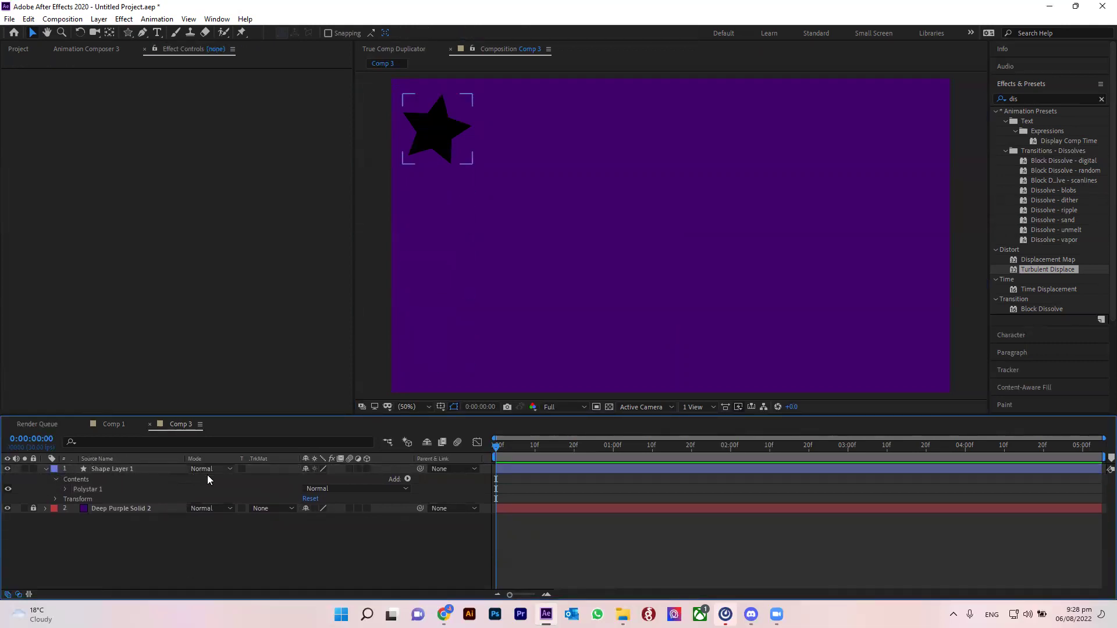
{"action": "left_click", "coordinate": [408, 480]}
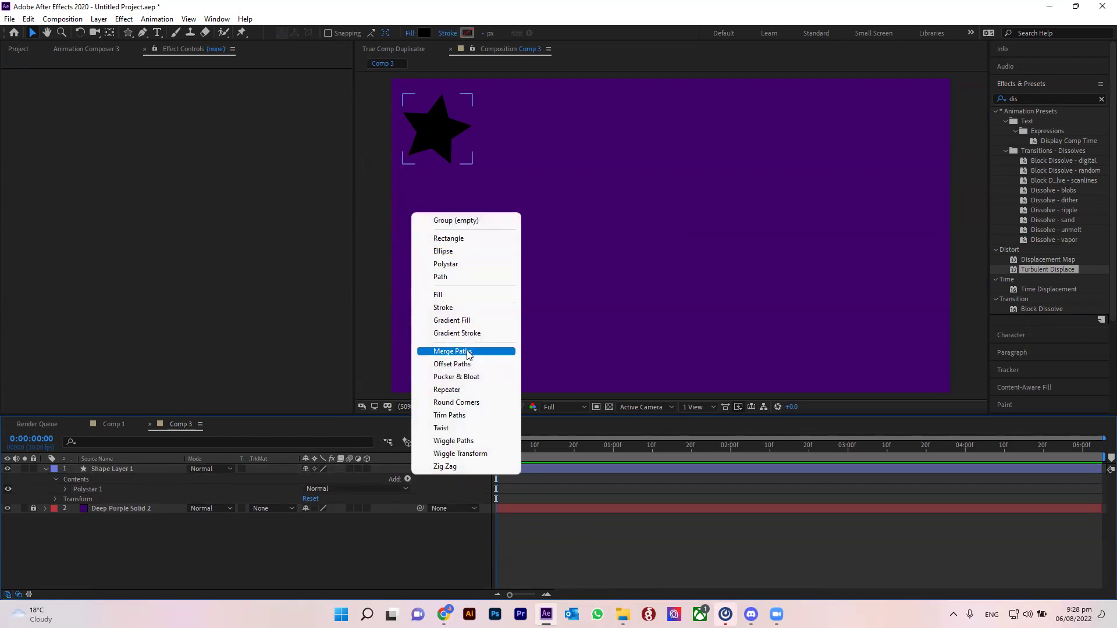
{"action": "left_click", "coordinate": [462, 391]}
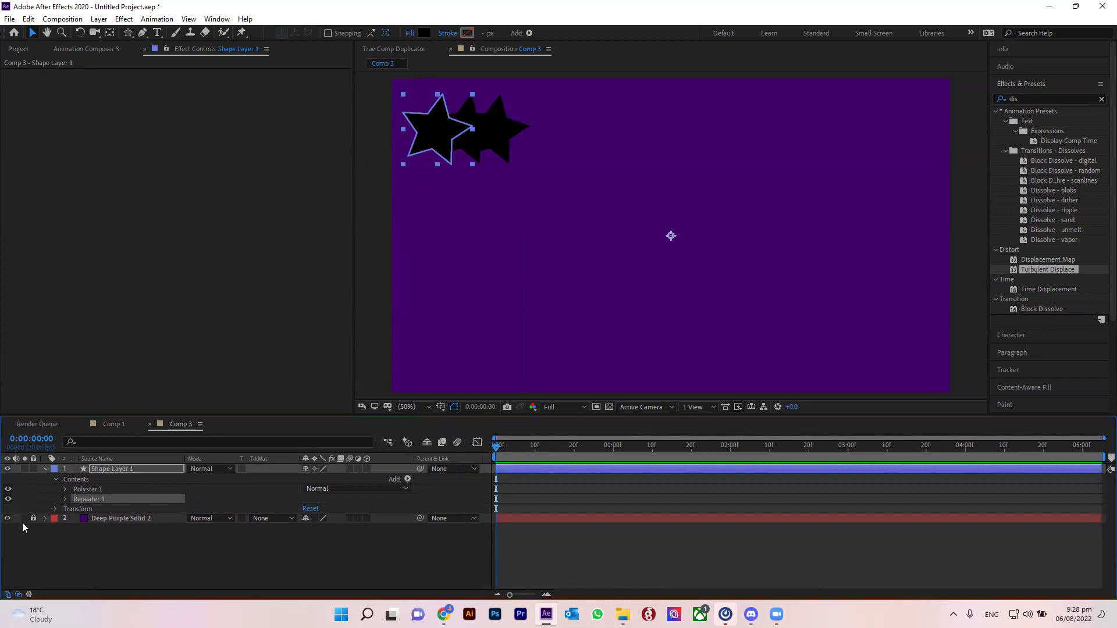
{"action": "left_click", "coordinate": [64, 500]}
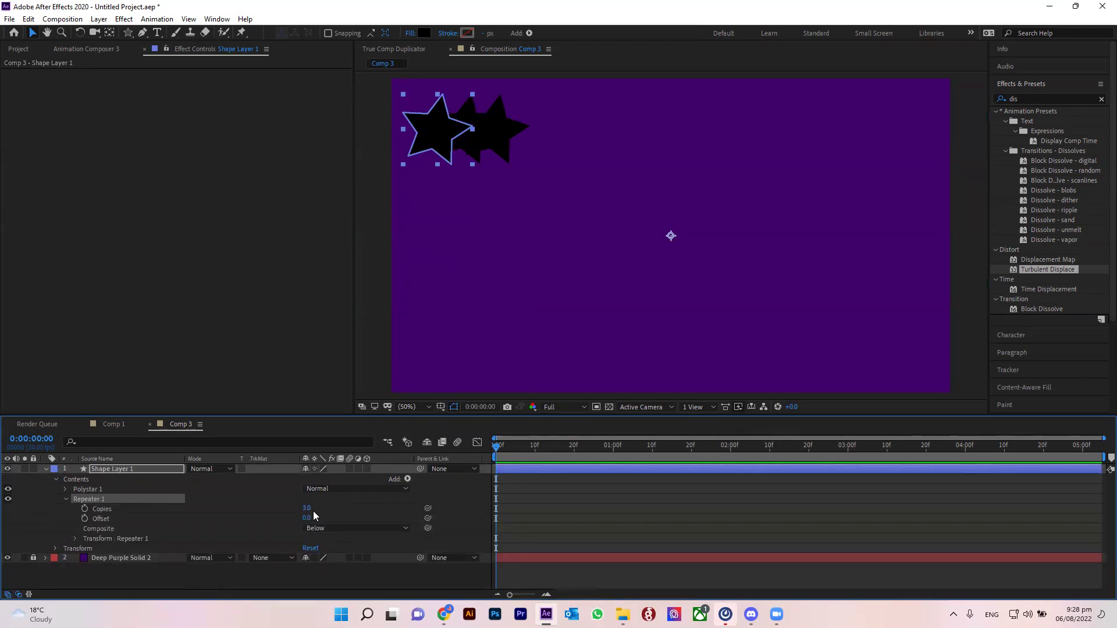
{"action": "left_click_drag", "start_coordinate": [306, 509], "coordinate": [306, 518]}
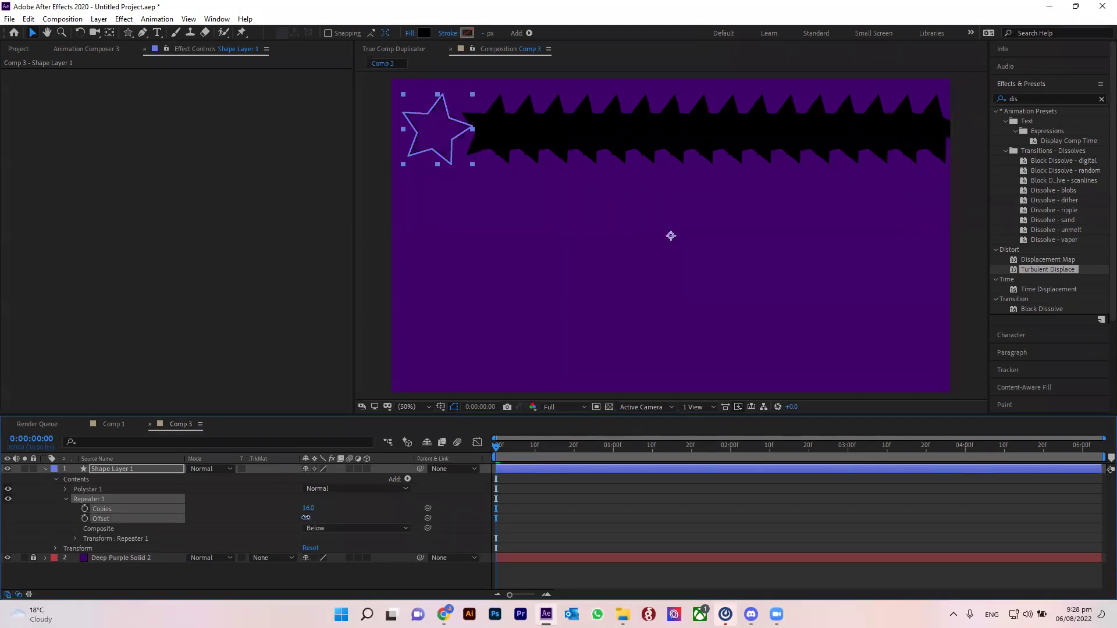
{"action": "left_click", "coordinate": [121, 427]}
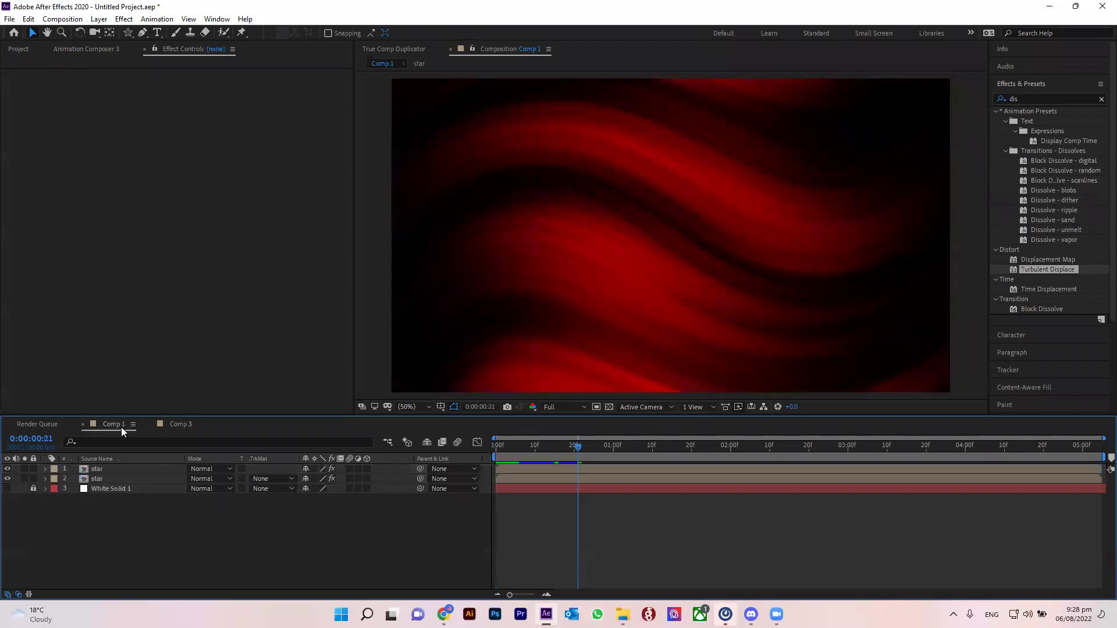
{"action": "left_click", "coordinate": [190, 424]}
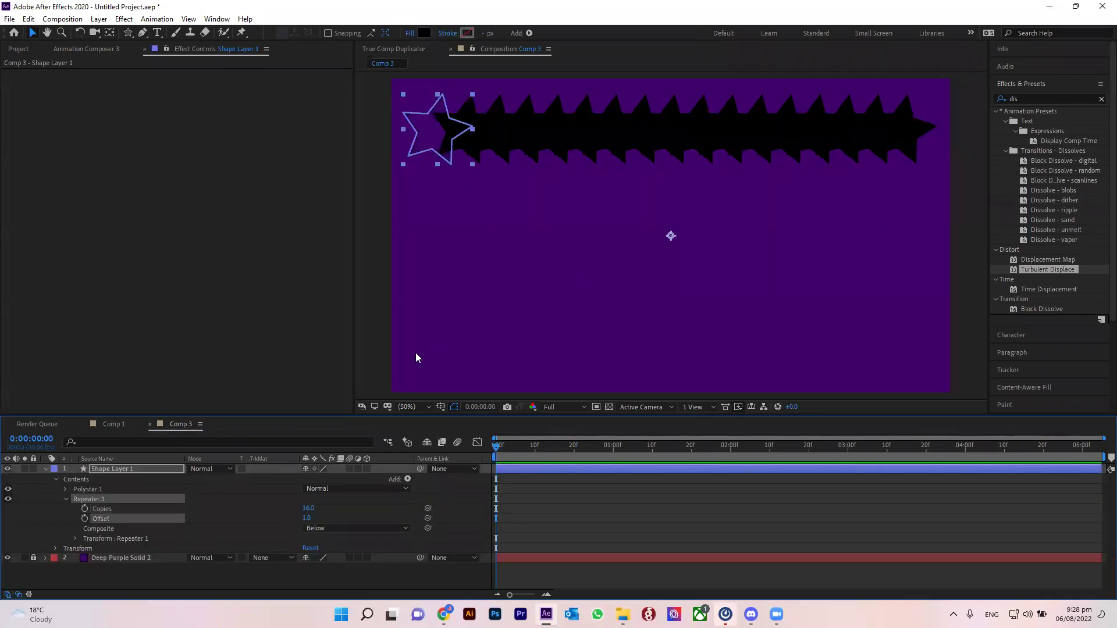
{"action": "left_click", "coordinate": [66, 500]}
{"action": "key", "text": "Delete"}
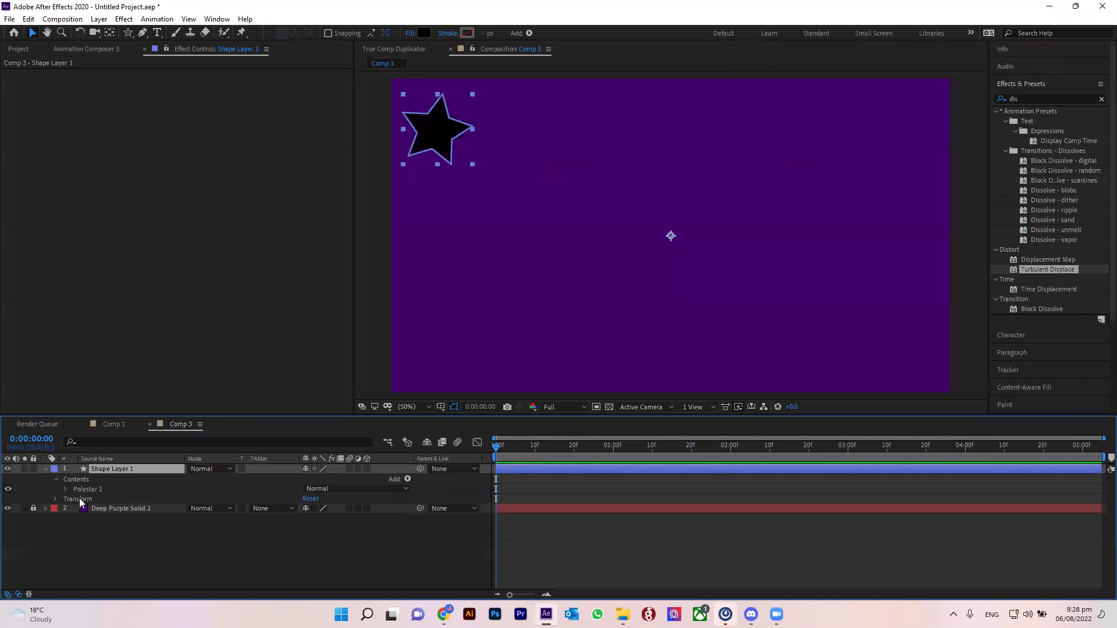
{"action": "left_click", "coordinate": [103, 554]}
{"action": "left_click", "coordinate": [120, 469]}
{"action": "left_click", "coordinate": [120, 469]}
{"action": "key", "text": "ctrl+s"}
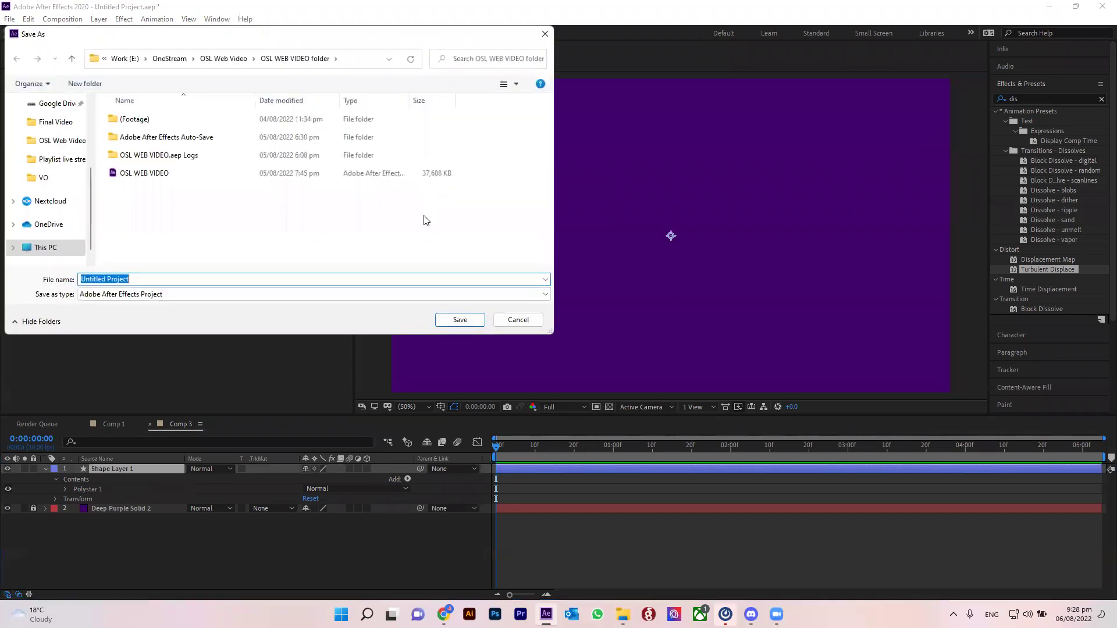
{"action": "left_click", "coordinate": [518, 319]}
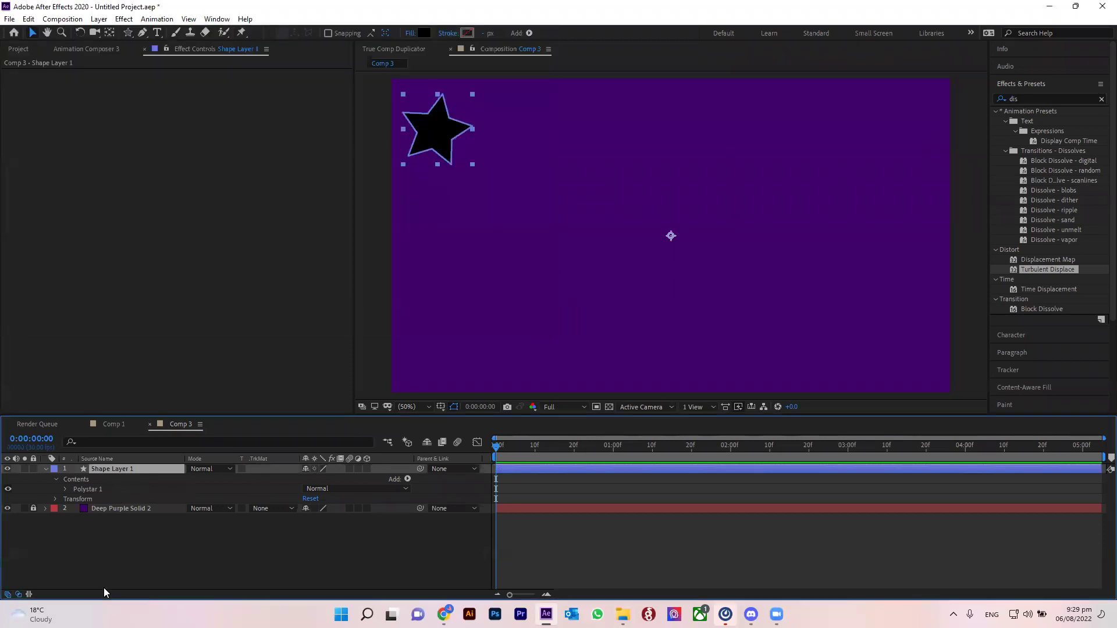
{"action": "left_click", "coordinate": [117, 425]}
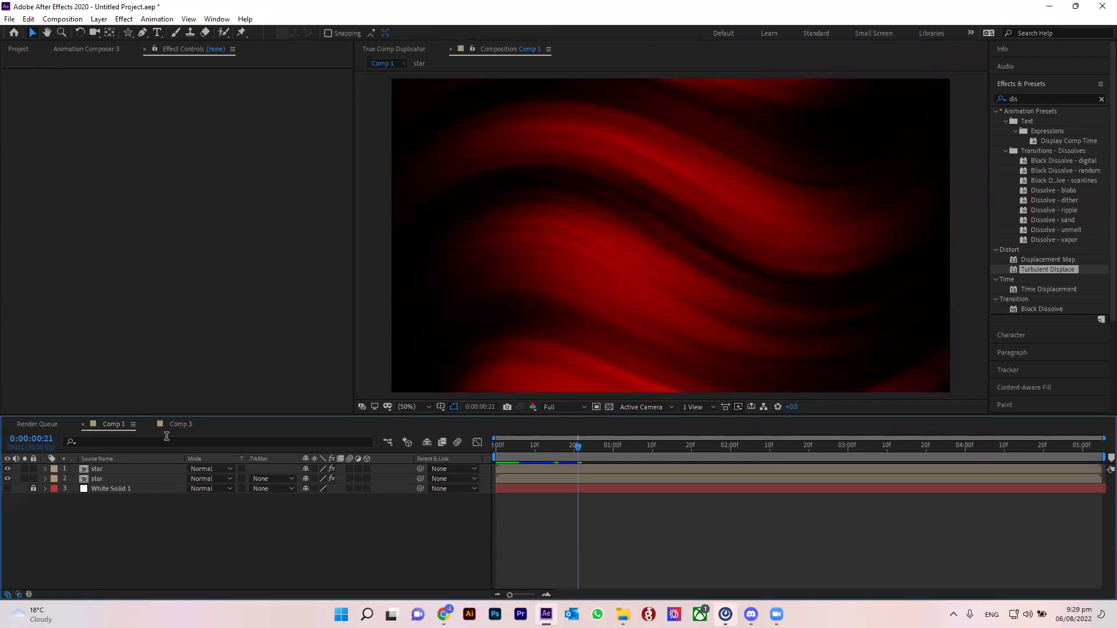
{"action": "left_click", "coordinate": [180, 424]}
{"action": "left_click", "coordinate": [97, 538]}
{"action": "left_click", "coordinate": [120, 466]}
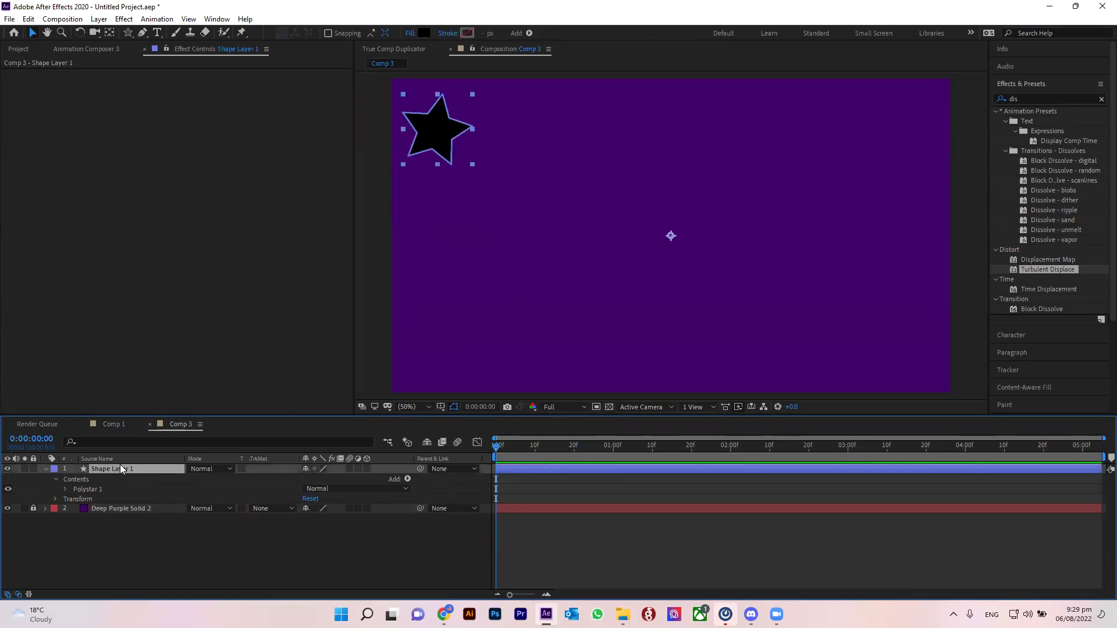
Step: Duplicate the star twice to build a left column of three stars
{"action": "key", "text": "ctrl+d"}
{"action": "left_click_drag", "start_coordinate": [453, 141], "coordinate": [446, 230]}
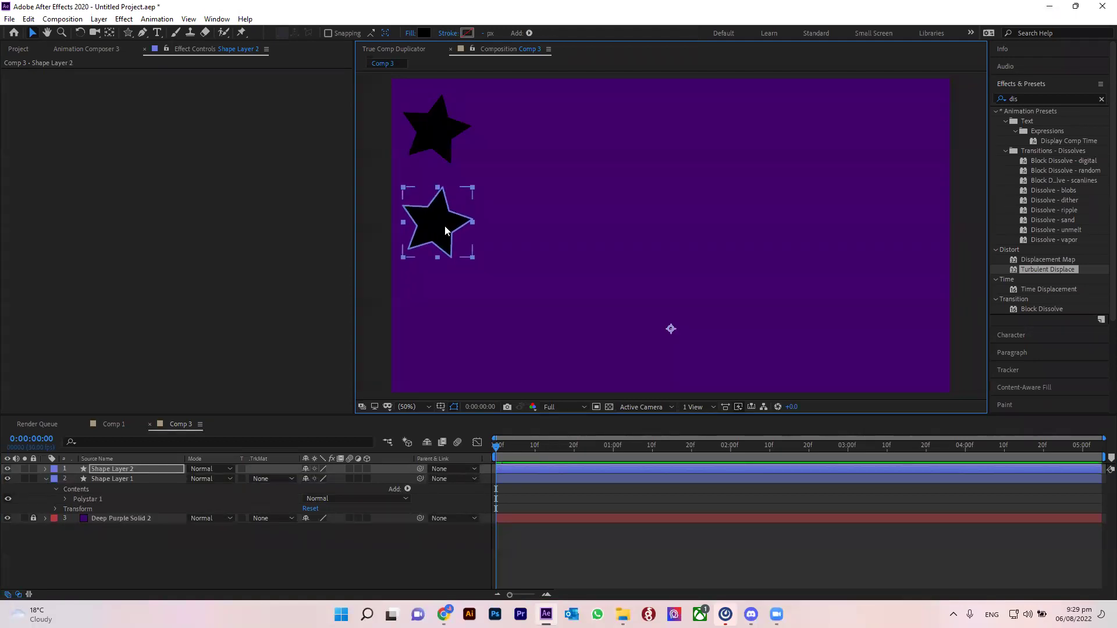
{"action": "key", "text": "ctrl+d"}
{"action": "left_click_drag", "start_coordinate": [445, 229], "coordinate": [452, 327]}
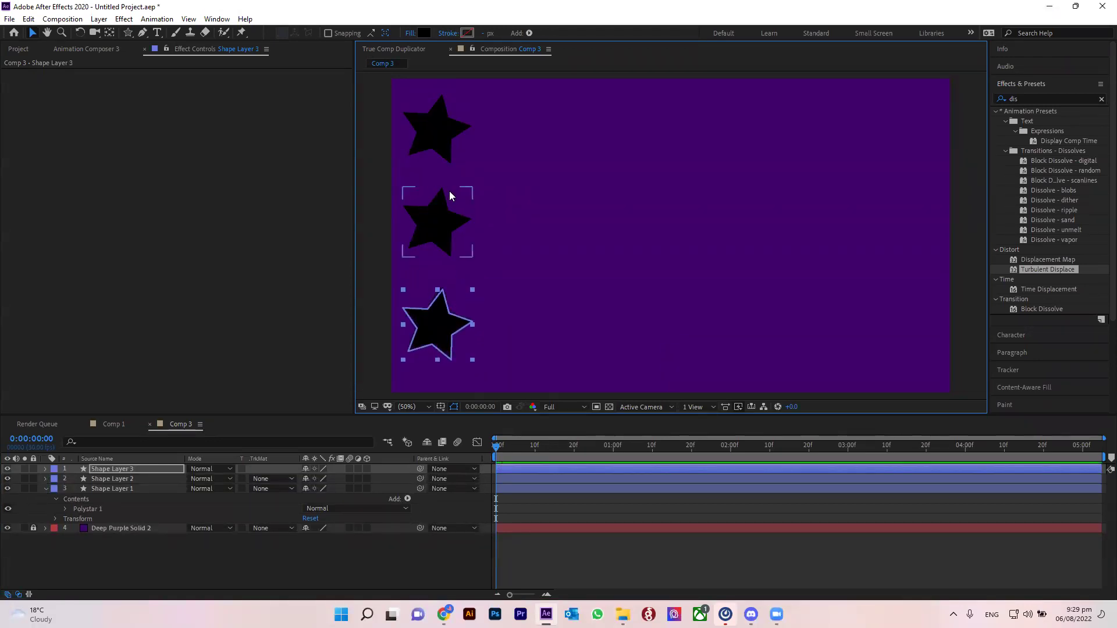
Step: Duplicate the whole left column and move the copies to the right
{"action": "left_click_drag", "start_coordinate": [494, 100], "coordinate": [421, 400]}
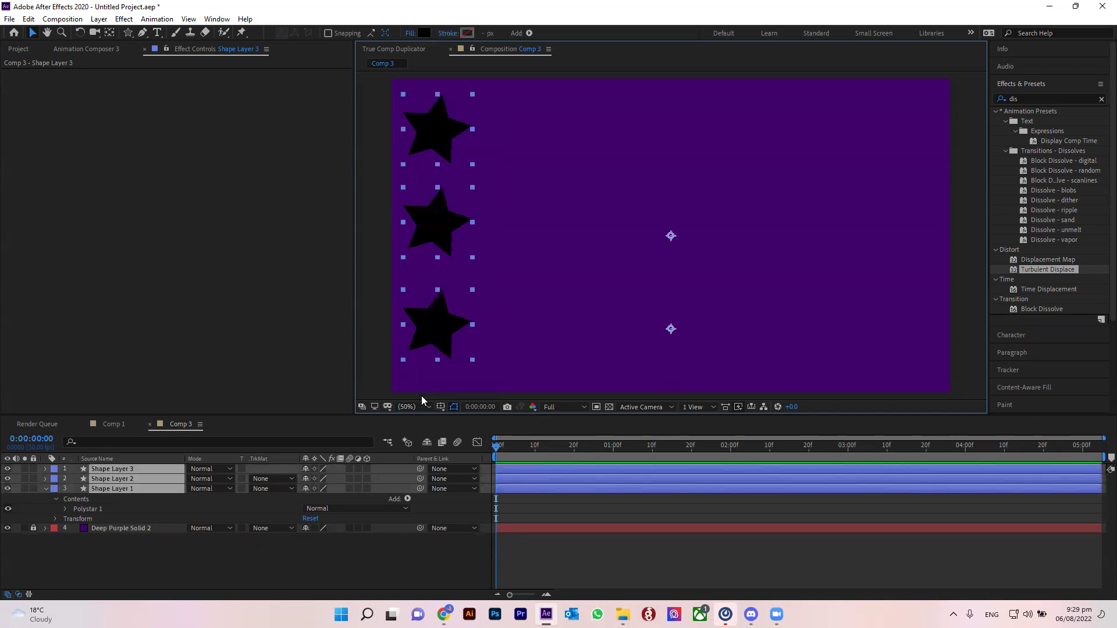
{"action": "key", "text": "ctrl+d"}
{"action": "left_click_drag", "start_coordinate": [429, 234], "coordinate": [829, 219]}
{"action": "key", "text": "ctrl+d"}
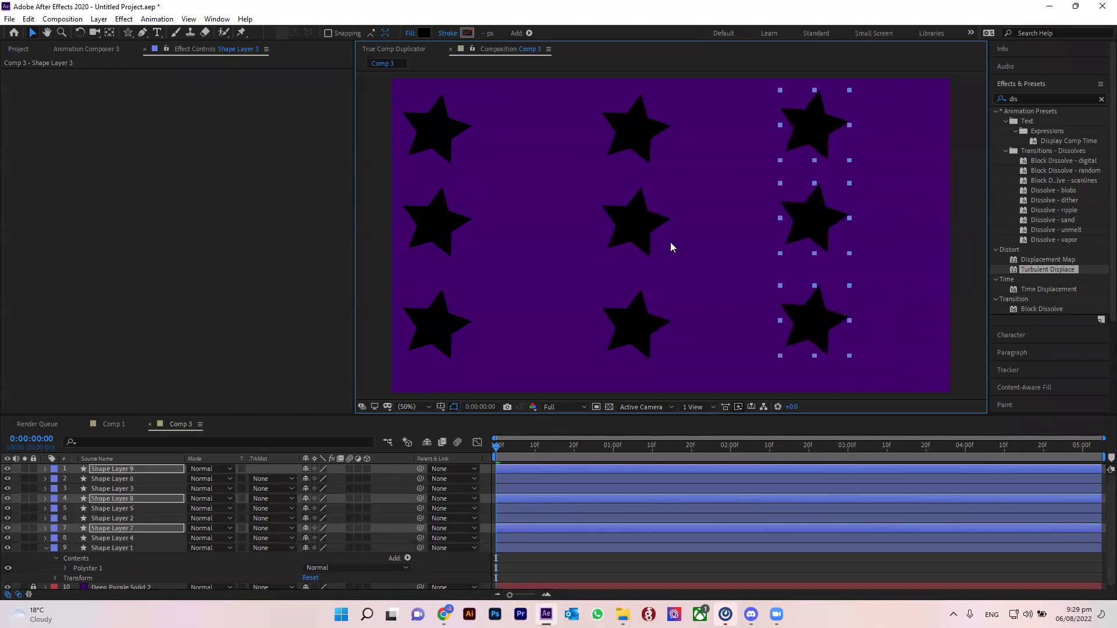
Step: Duplicate the lower two stars into staggered positions between the columns, then deselect them
{"action": "left_click", "coordinate": [444, 221]}
{"action": "left_click", "coordinate": [442, 336], "text": "shift"}
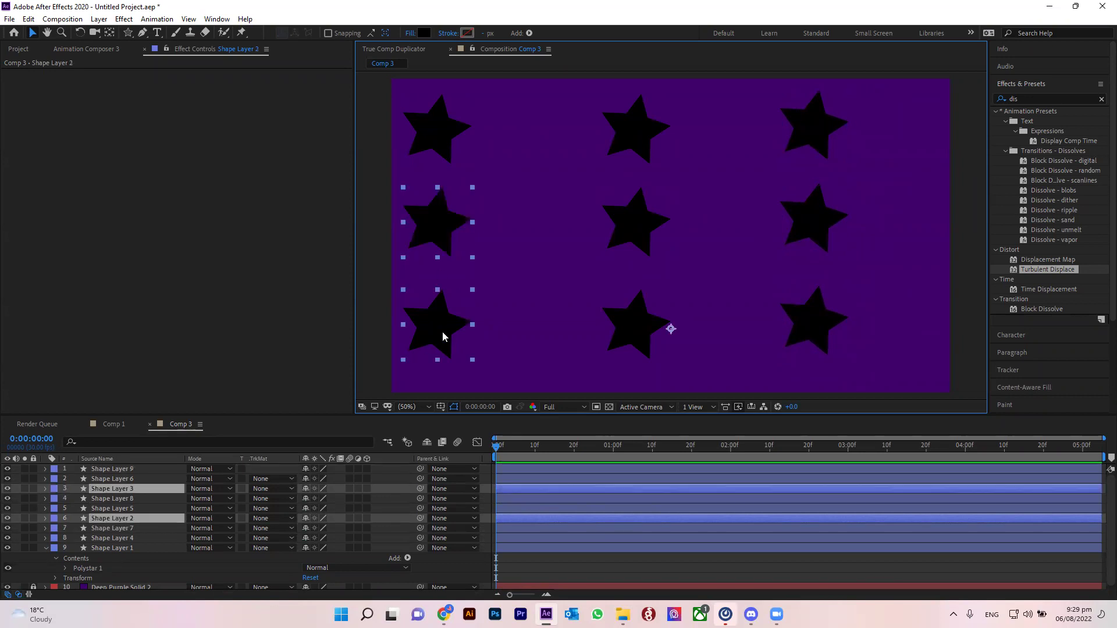
{"action": "key", "text": "ctrl+d"}
{"action": "mouse_move", "coordinate": [440, 308]}
{"action": "left_mouse_down"}
{"action": "mouse_move", "coordinate": [538, 281]}
{"action": "mouse_move", "coordinate": [906, 270]}
{"action": "left_mouse_up"}
{"action": "key", "text": "ctrl+d"}
{"action": "key", "text": "ctrl+d"}
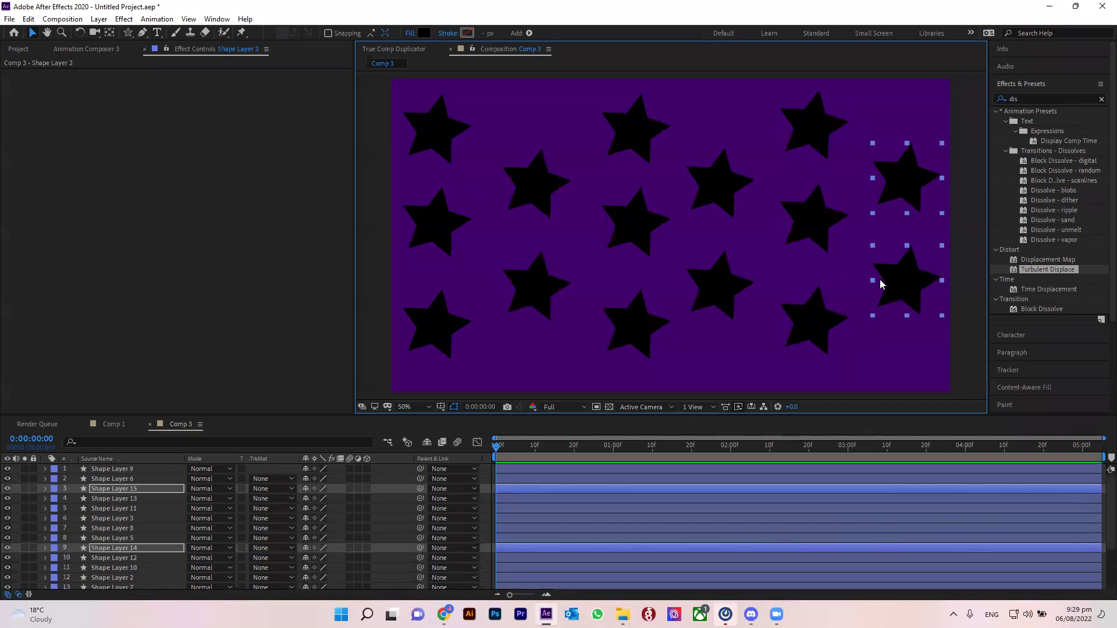
{"action": "left_click", "coordinate": [968, 334]}
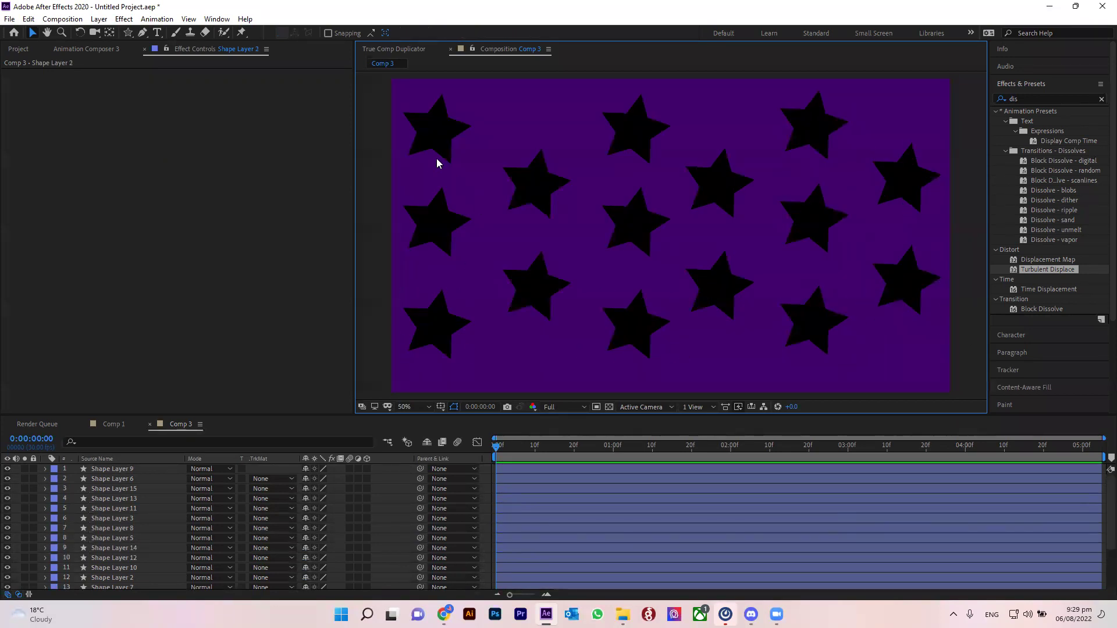
{"action": "left_click", "coordinate": [430, 130]}
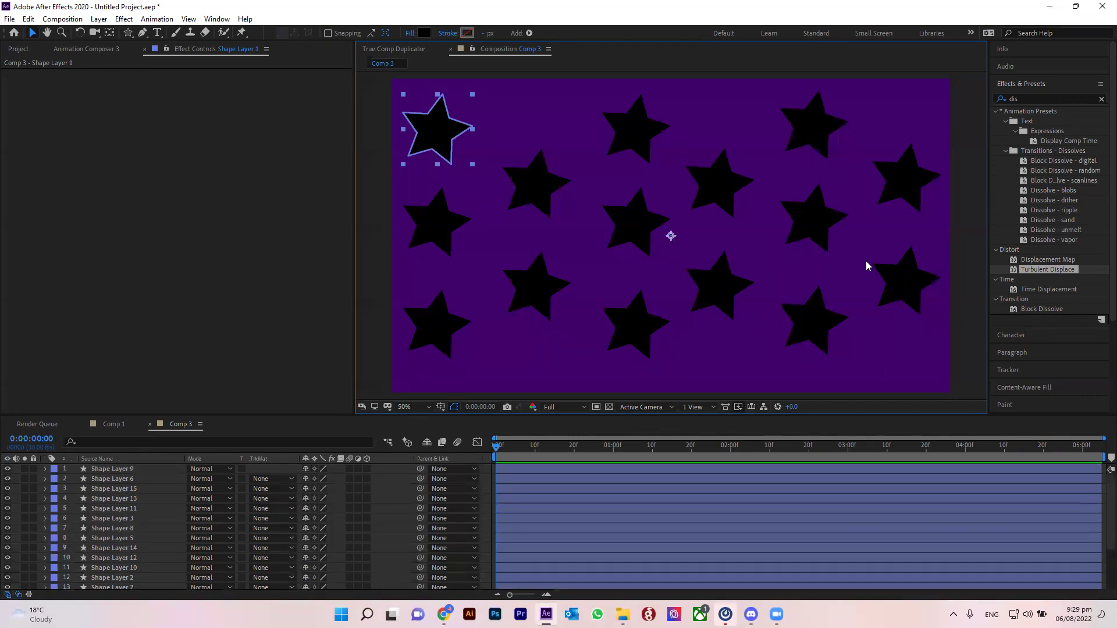
Step: Try rotating the lower second-column star, then undo the rotation
{"action": "left_click", "coordinate": [524, 288]}
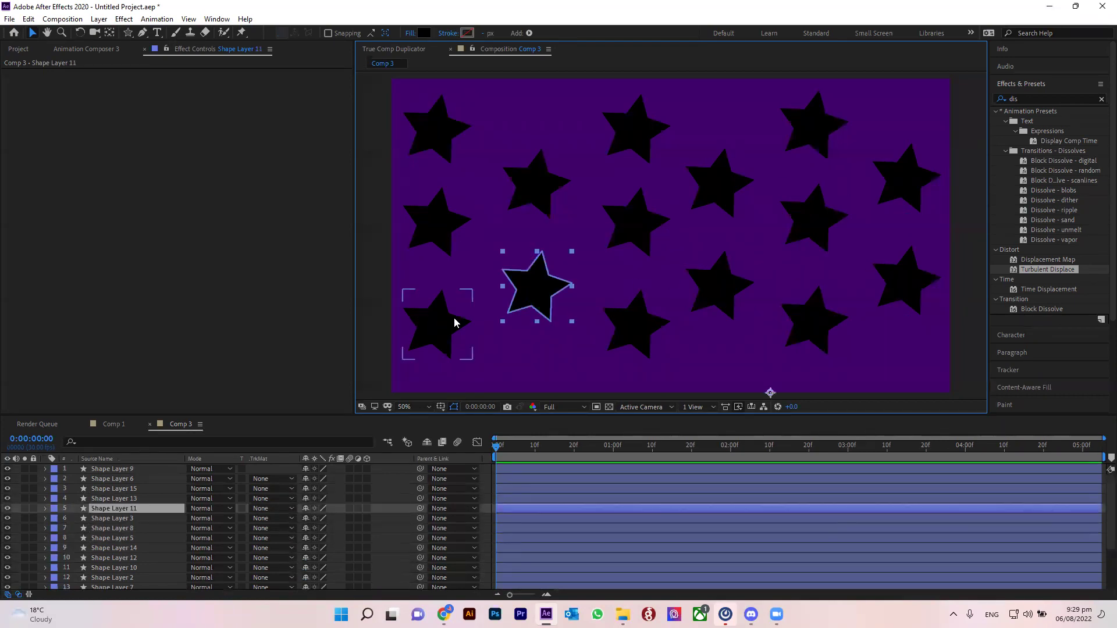
{"action": "key", "text": "r"}
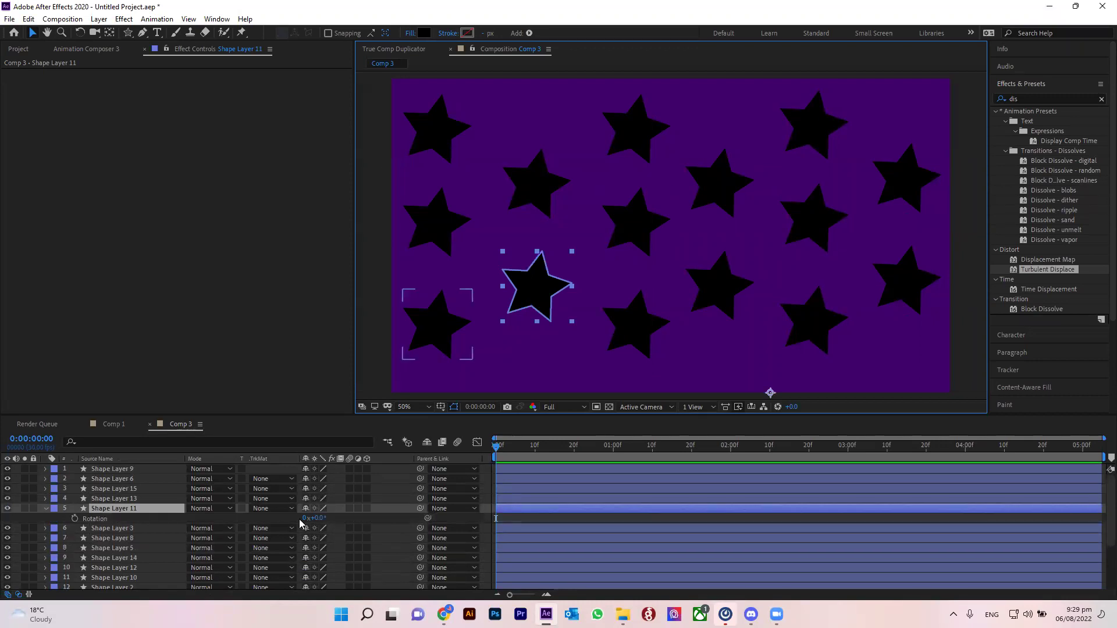
{"action": "mouse_move", "coordinate": [317, 518]}
{"action": "left_mouse_down"}
{"action": "mouse_move", "coordinate": [384, 516]}
{"action": "mouse_move", "coordinate": [278, 515]}
{"action": "left_mouse_up"}
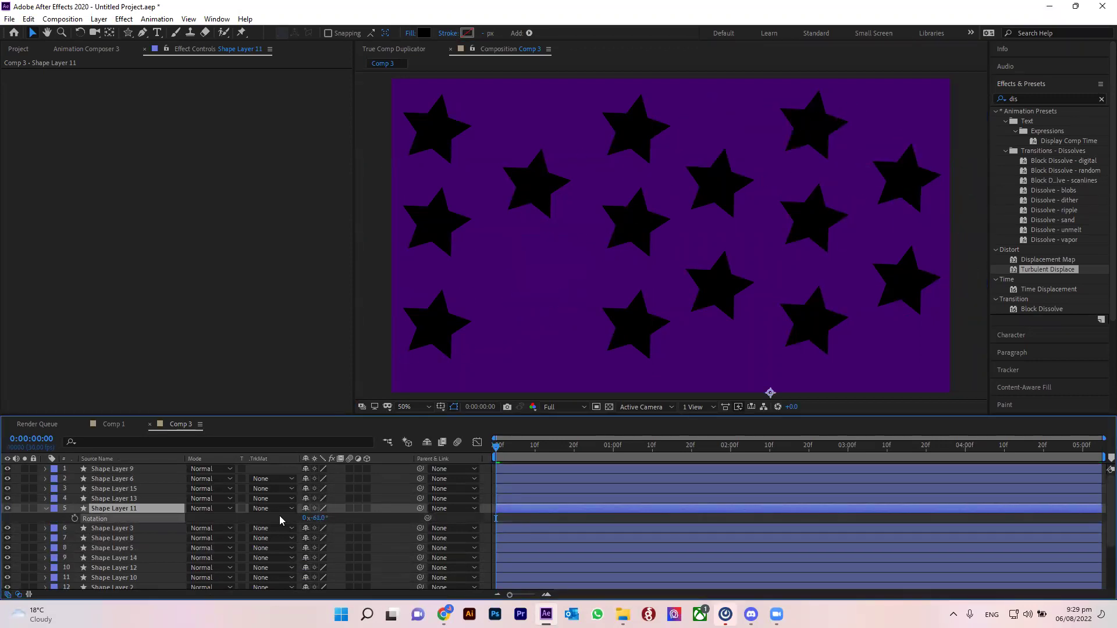
{"action": "key", "text": "ctrl+z"}
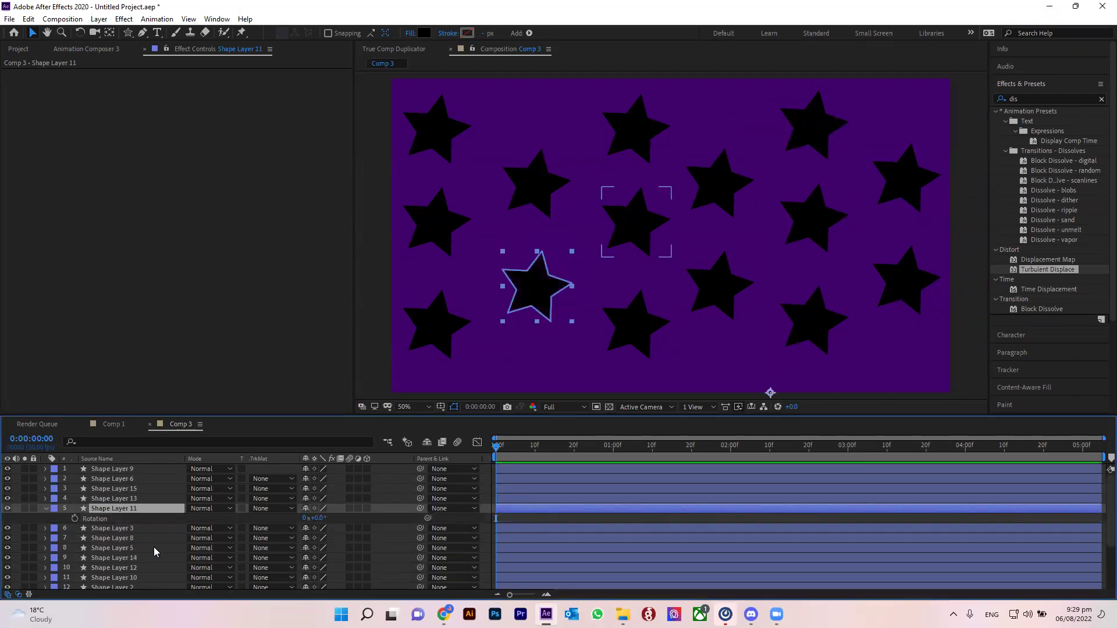
Step: Centre every star layer's anchor point on its star with Ctrl+Alt+Home and reveal Rotation
{"action": "key", "text": "ctrl+a"}
{"action": "key", "text": "comma"}
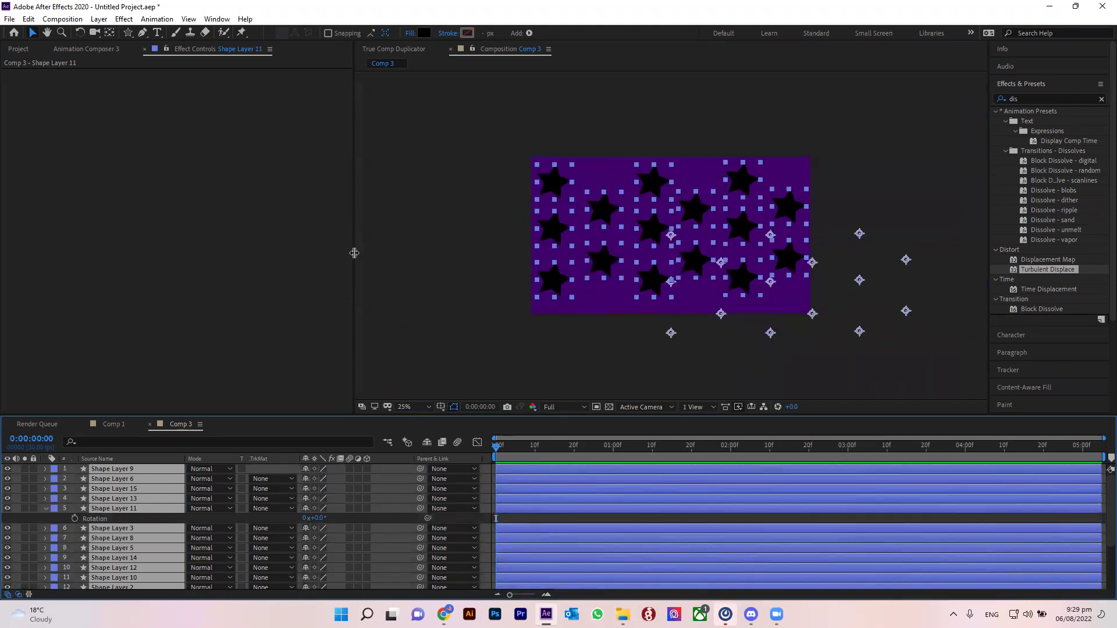
{"action": "left_click", "coordinate": [111, 33]}
{"action": "key", "text": "ctrl+alt+Home"}
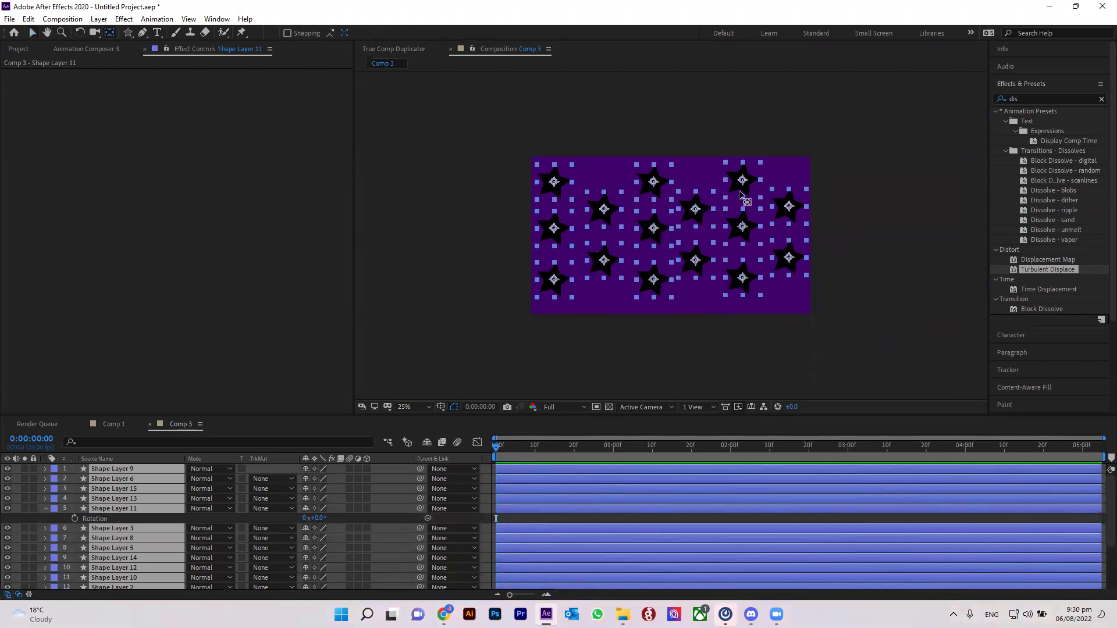
{"action": "left_click", "coordinate": [33, 33]}
{"action": "left_click", "coordinate": [150, 232]}
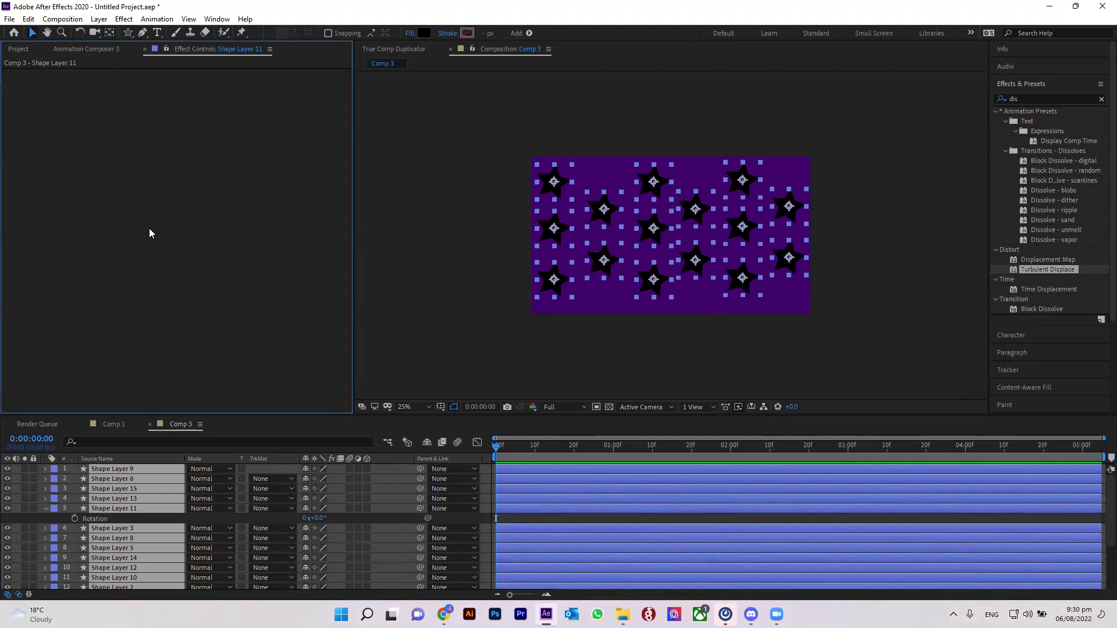
{"action": "key", "text": "period"}
{"action": "key", "text": "period"}
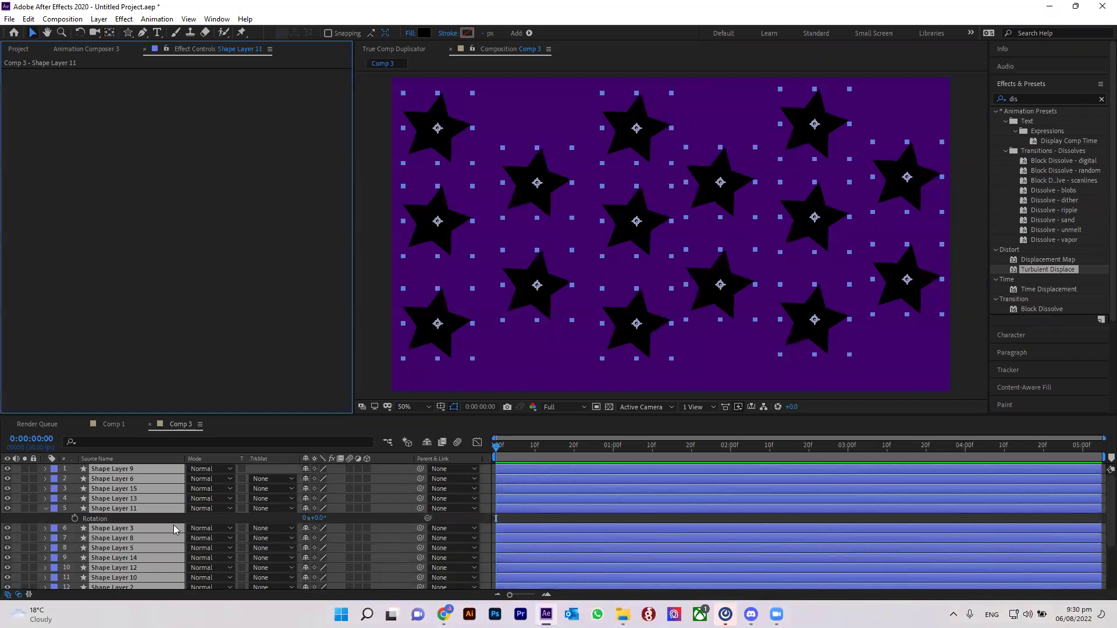
{"action": "key", "text": "r"}
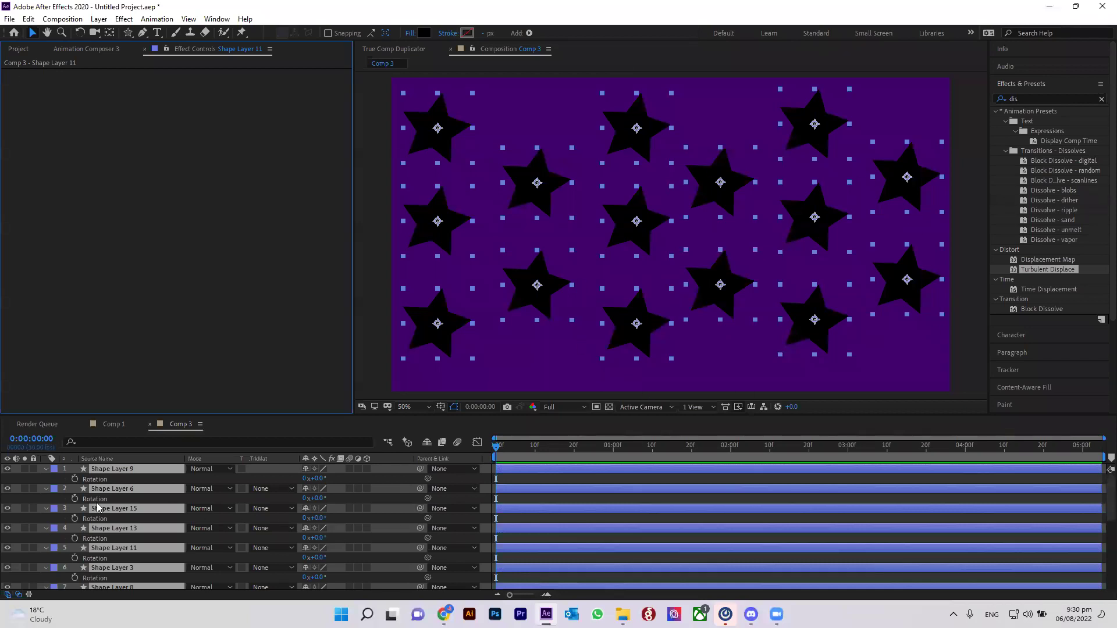
Step: Search 'fill' in Effects & Presets and apply the red Fill effect to Shape Layer 14
{"action": "left_click", "coordinate": [1038, 96]}
{"action": "left_click", "coordinate": [884, 124]}
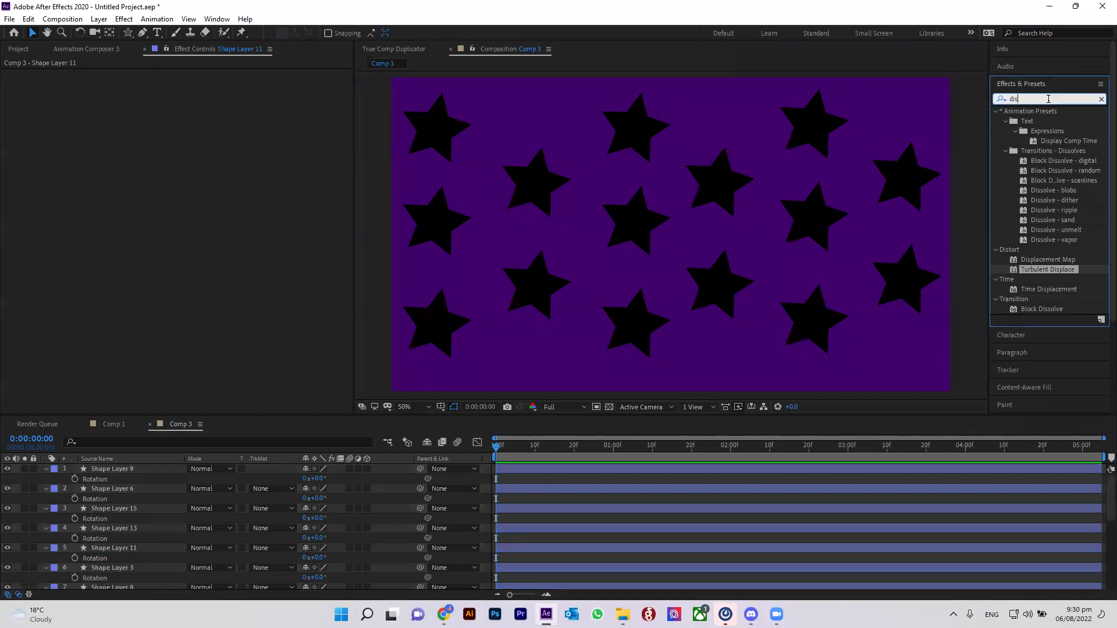
{"action": "left_click", "coordinate": [813, 119]}
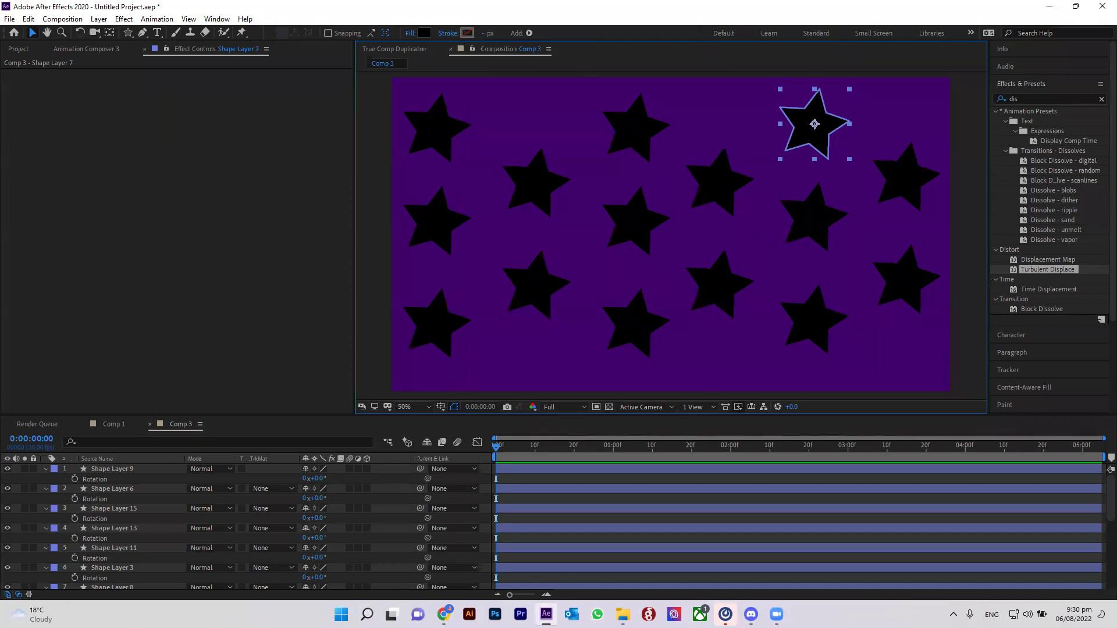
{"action": "left_click", "coordinate": [1022, 101]}
{"action": "type", "text": "fill"}
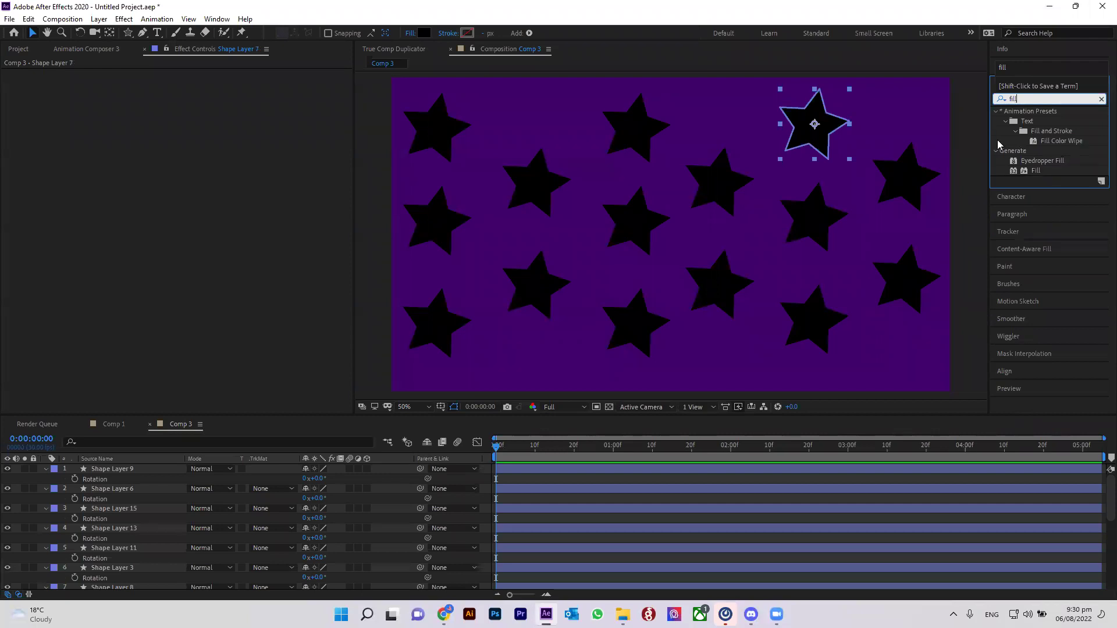
{"action": "mouse_move", "coordinate": [1036, 170]}
{"action": "left_mouse_down"}
{"action": "mouse_move", "coordinate": [117, 469]}
{"action": "mouse_move", "coordinate": [909, 191]}
{"action": "left_mouse_up"}
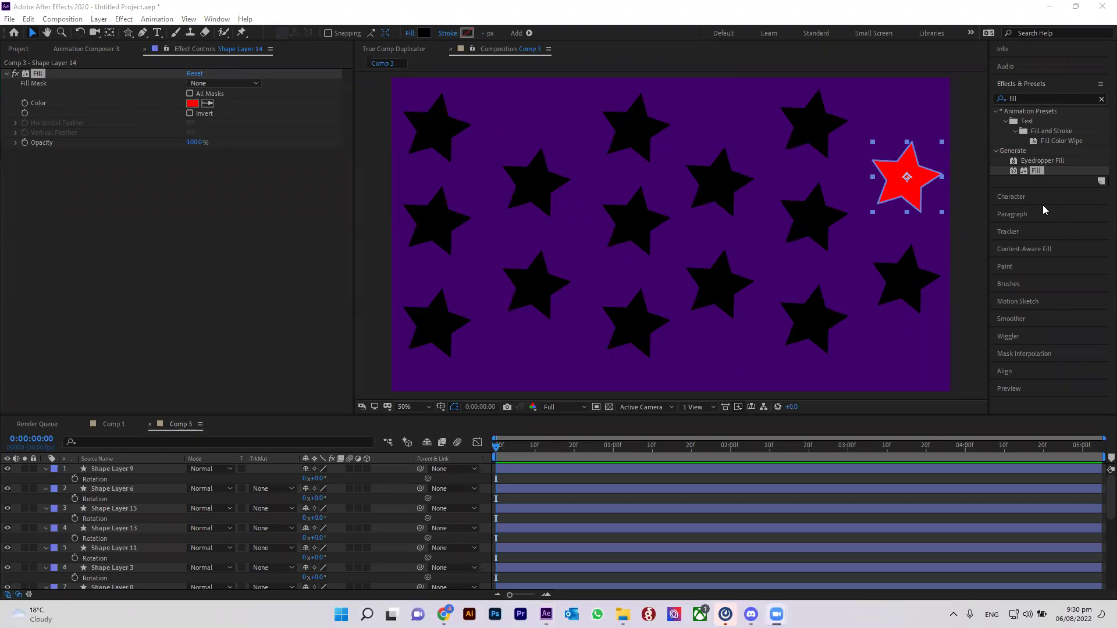
Step: Copy the red Fill effect from the star's Effect Controls
{"action": "left_click", "coordinate": [20, 58]}
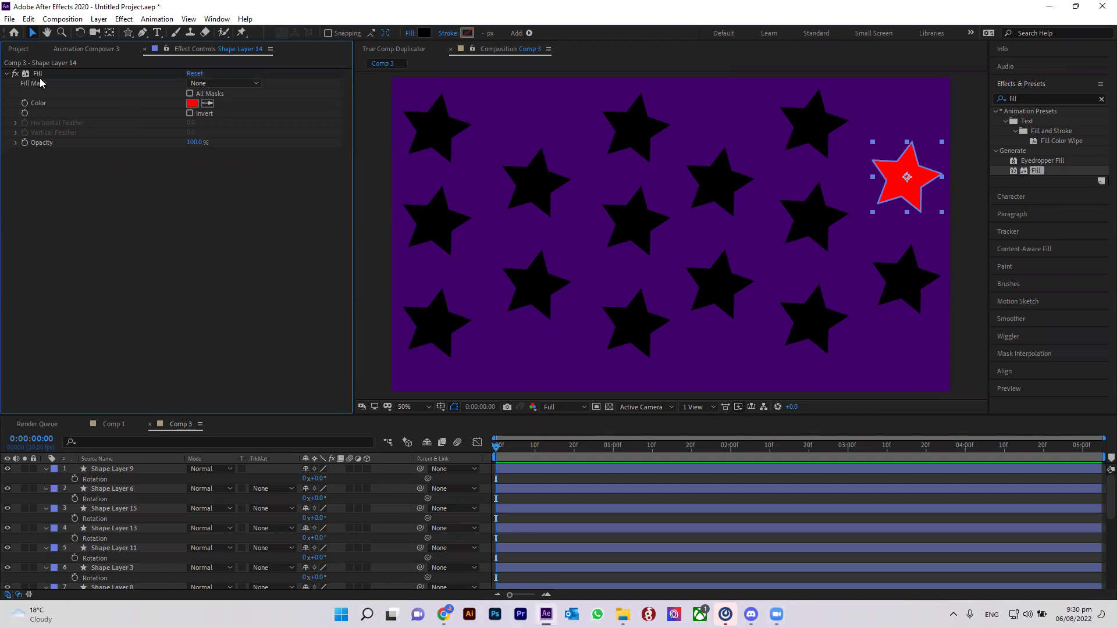
{"action": "left_click", "coordinate": [38, 74]}
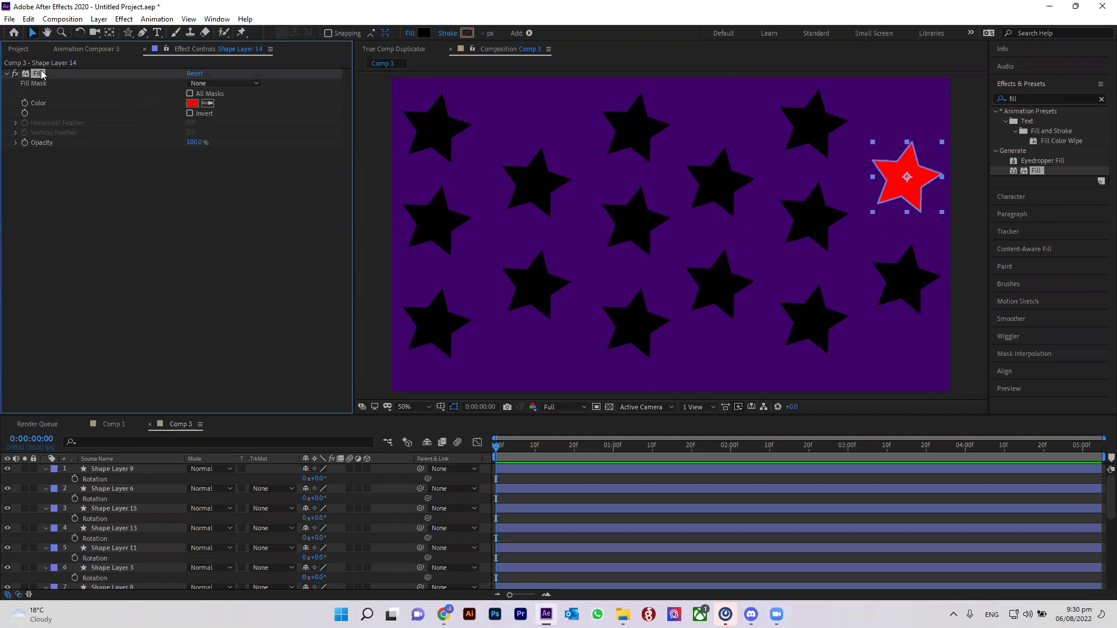
{"action": "right_click", "coordinate": [41, 70]}
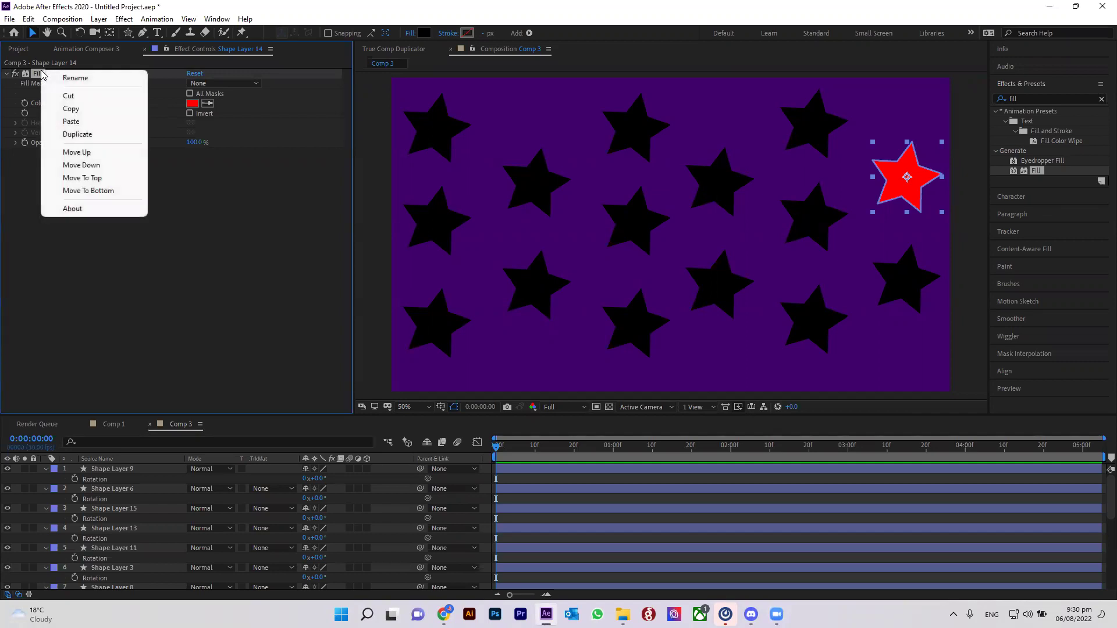
{"action": "left_click", "coordinate": [66, 108]}
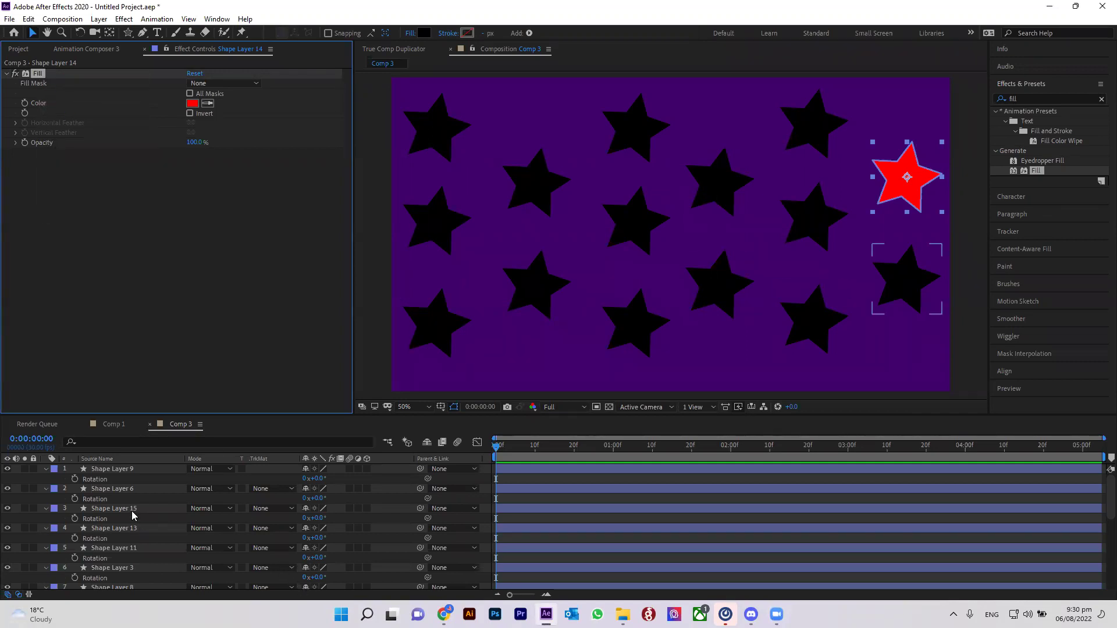
Step: Select all star layers and paste the red Fill effect onto every one
{"action": "scroll", "coordinate": [117, 524], "scroll_direction": "down", "scroll_amount": 3}
{"action": "scroll", "coordinate": [116, 522], "scroll_direction": "down", "scroll_amount": 3}
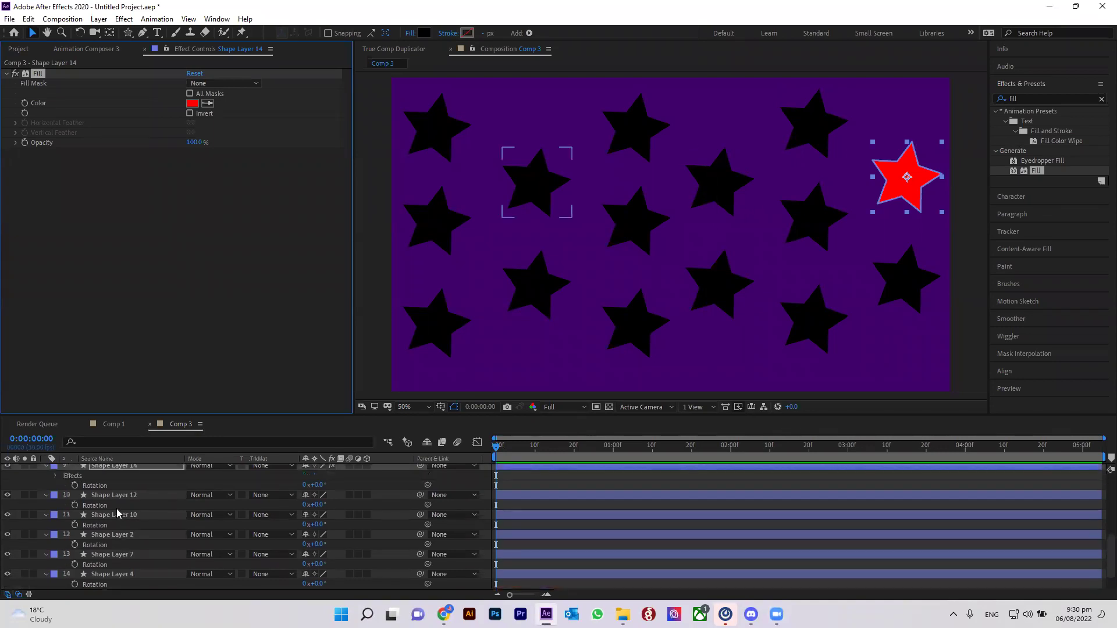
{"action": "left_click", "coordinate": [117, 506]}
{"action": "key", "text": "ctrl+a"}
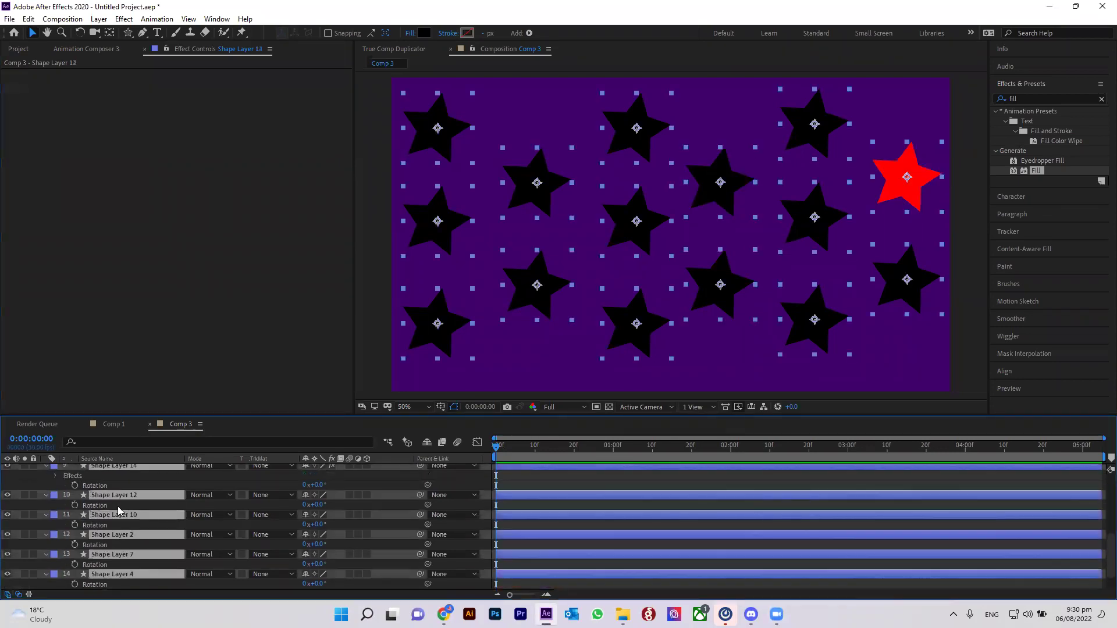
{"action": "key", "text": "ctrl+alt+shift+e"}
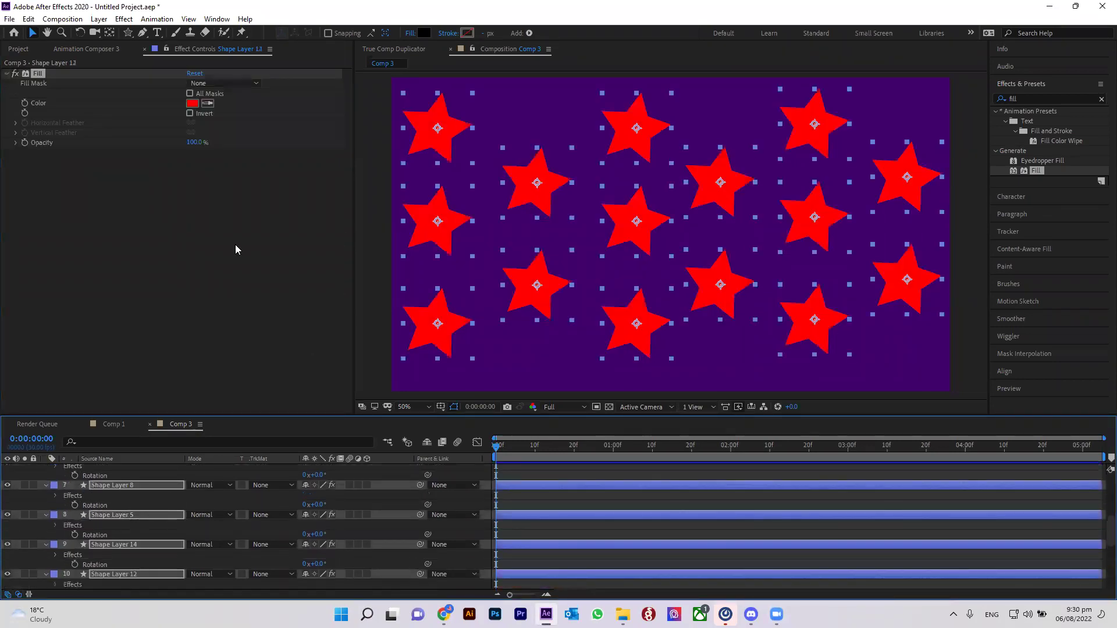
Step: Reselect only the right-edge red star and review its effect settings
{"action": "left_click", "coordinate": [236, 250]}
{"action": "left_click", "coordinate": [960, 179]}
{"action": "left_click", "coordinate": [925, 180]}
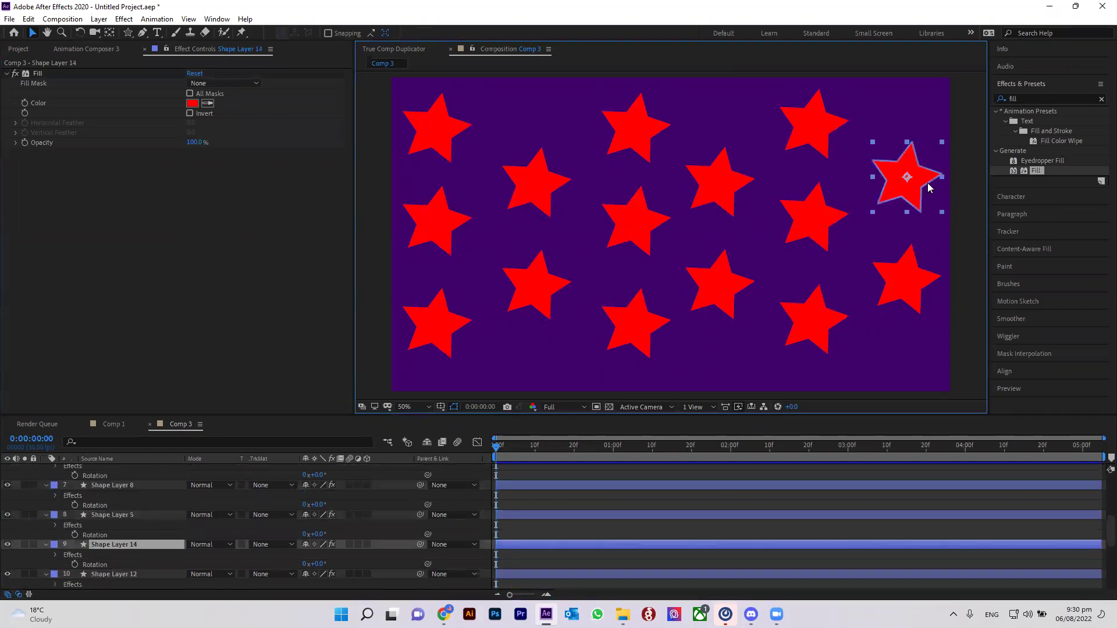
{"action": "scroll", "coordinate": [229, 533], "scroll_direction": "up", "scroll_amount": 1}
{"action": "scroll", "coordinate": [230, 529], "scroll_direction": "up", "scroll_amount": 1}
{"action": "scroll", "coordinate": [230, 526], "scroll_direction": "down", "scroll_amount": 3}
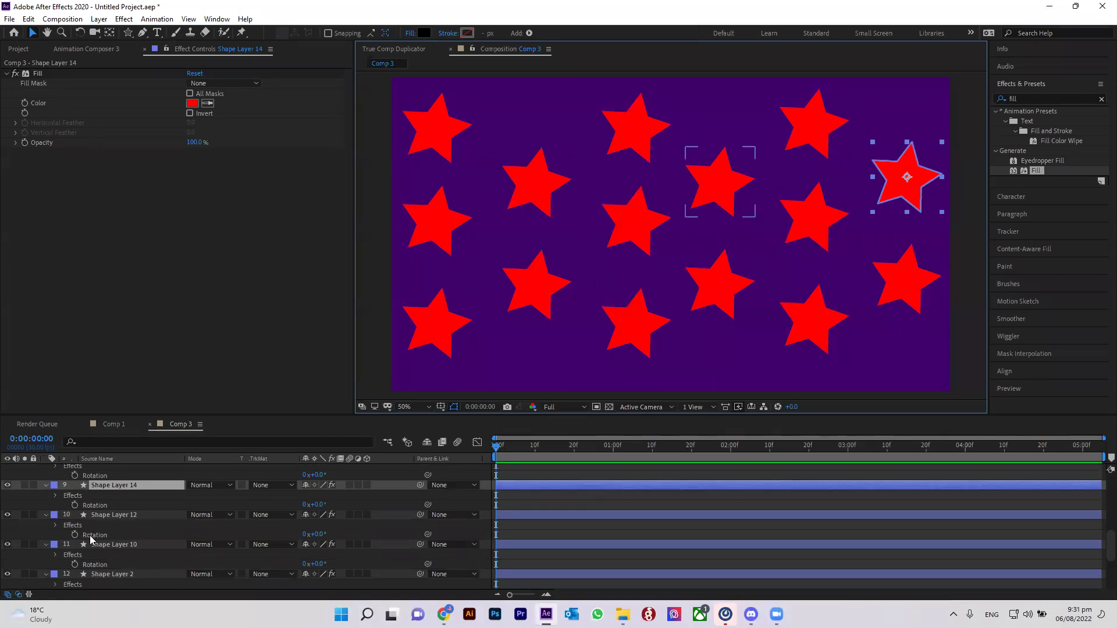
{"action": "scroll", "coordinate": [89, 534], "scroll_direction": "up", "scroll_amount": 5}
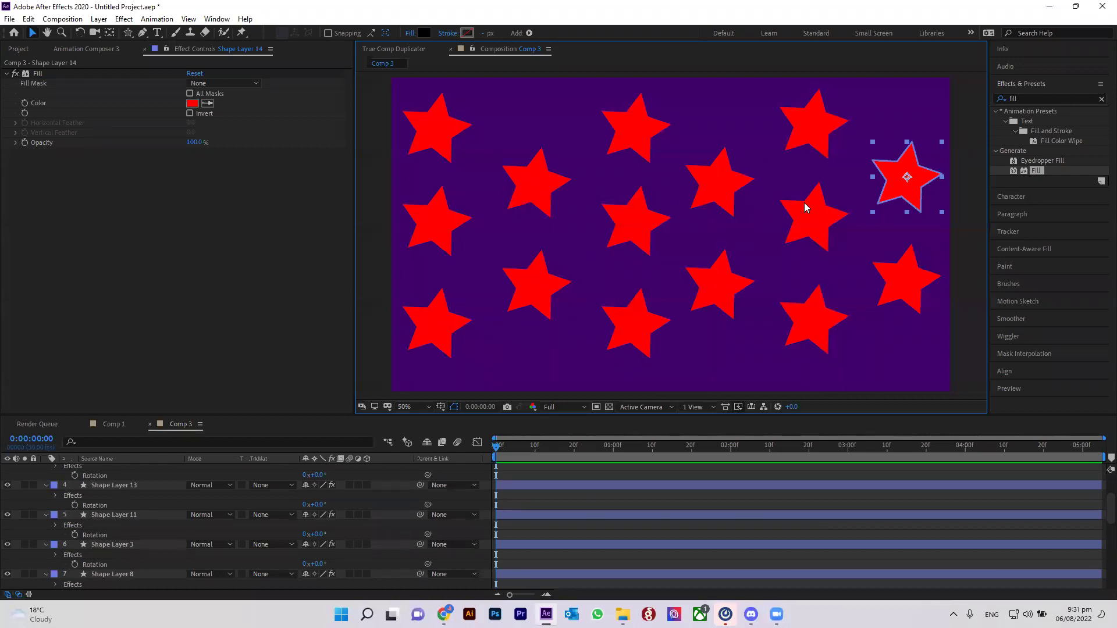
Step: Recolour the top-left star magenta and the left star in the second row cyan
{"action": "left_click", "coordinate": [436, 123]}
{"action": "left_click", "coordinate": [192, 103]}
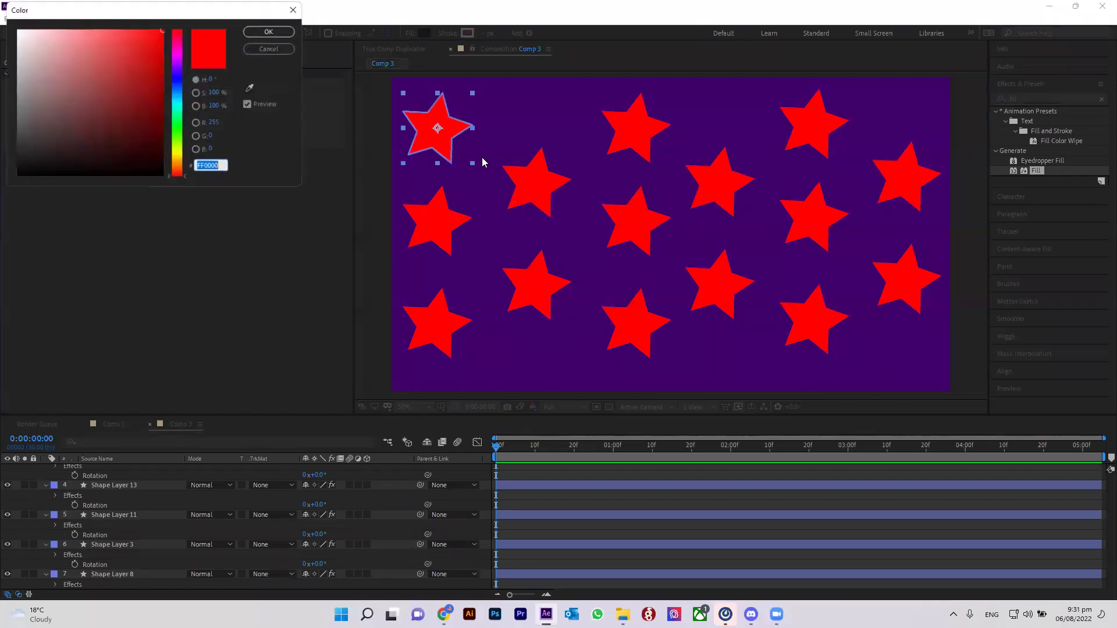
{"action": "left_click_drag", "start_coordinate": [178, 18], "coordinate": [263, 195]}
{"action": "left_click_drag", "start_coordinate": [264, 259], "coordinate": [267, 234]}
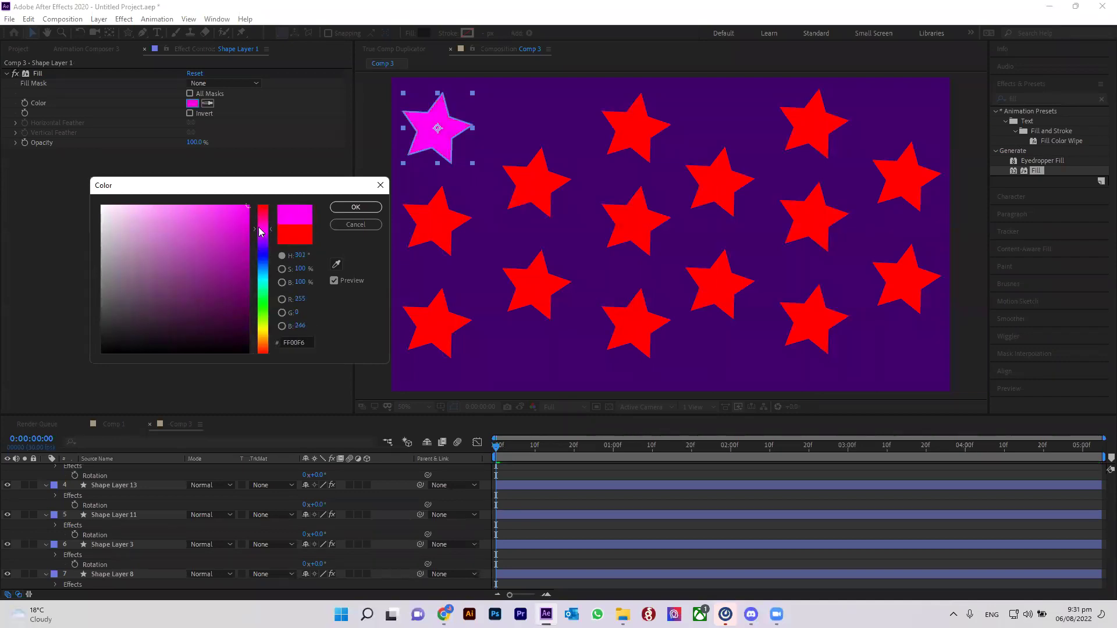
{"action": "left_click", "coordinate": [355, 207]}
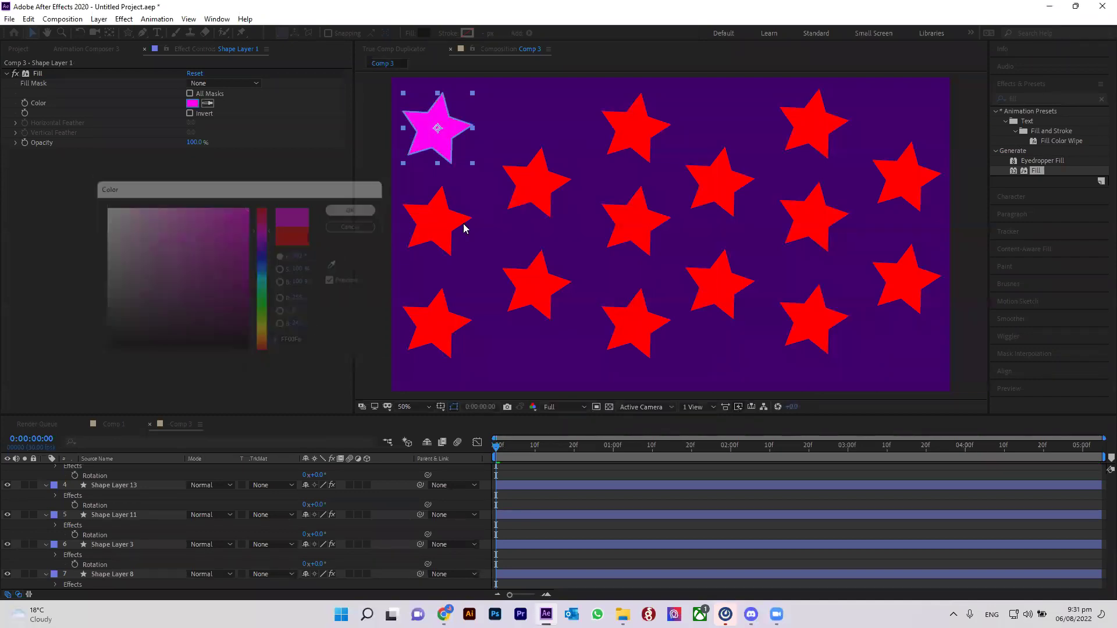
{"action": "left_click", "coordinate": [437, 234]}
{"action": "left_click", "coordinate": [192, 103]}
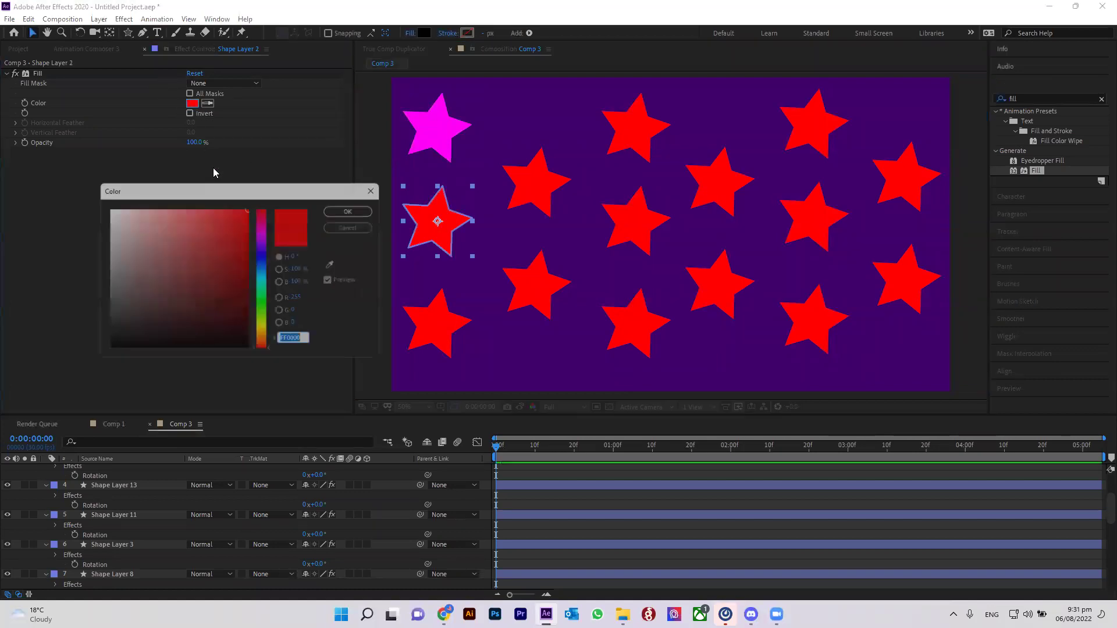
{"action": "left_click_drag", "start_coordinate": [265, 233], "coordinate": [265, 282]}
{"action": "left_click", "coordinate": [356, 207]}
Step: Change the bottom-left star's Fill colour to golden orange
{"action": "left_click", "coordinate": [431, 324]}
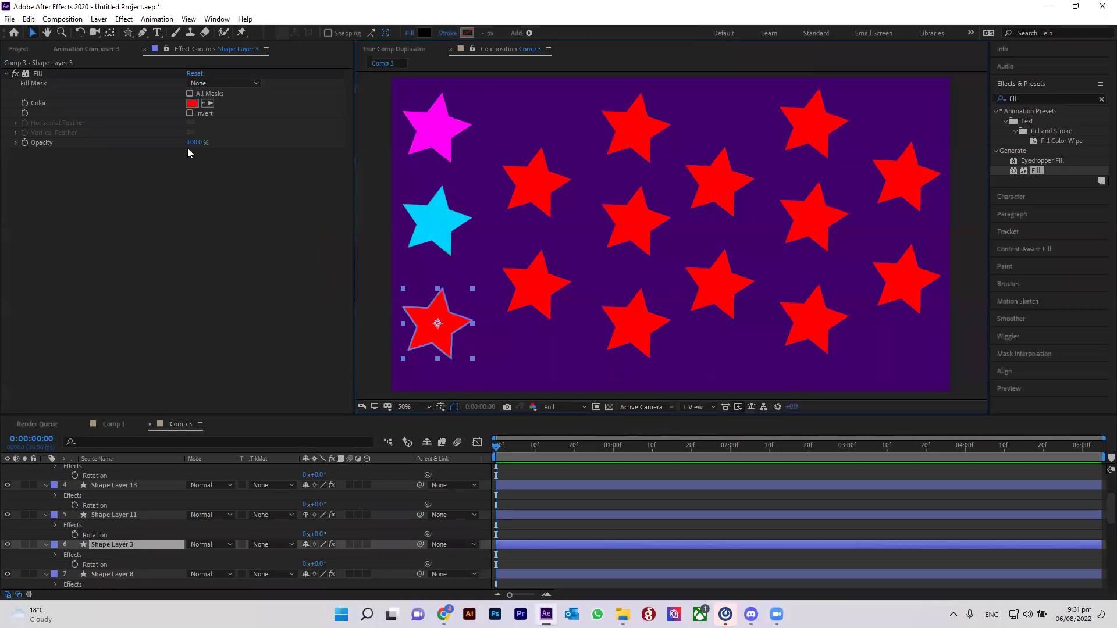
{"action": "left_click", "coordinate": [192, 104]}
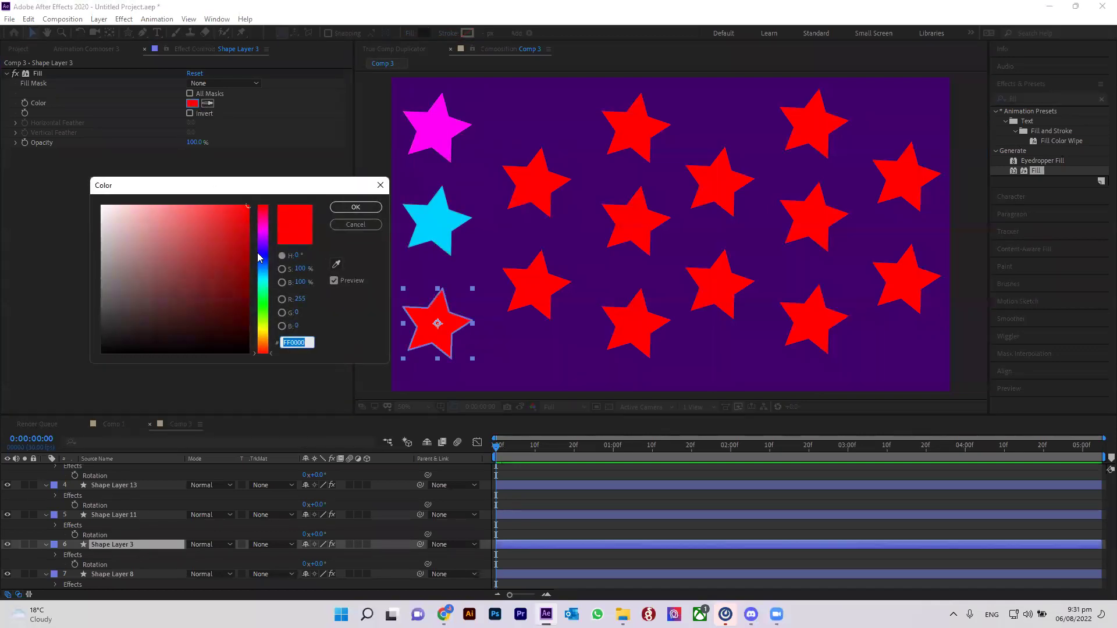
{"action": "left_click_drag", "start_coordinate": [260, 264], "coordinate": [265, 338]}
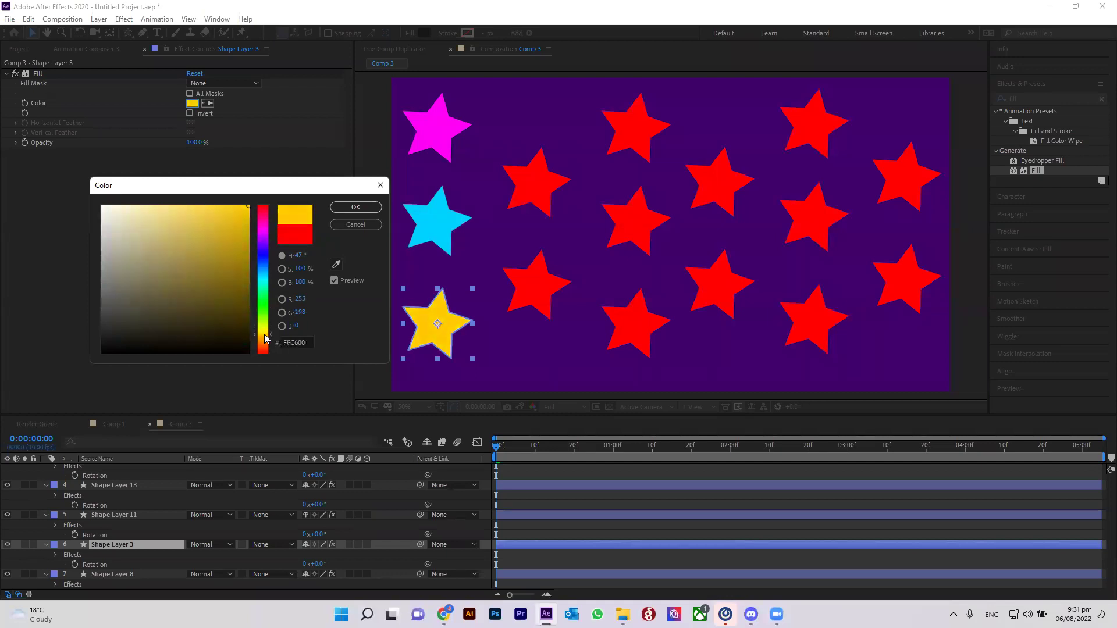
{"action": "mouse_move", "coordinate": [263, 333]}
{"action": "left_mouse_down"}
{"action": "mouse_move", "coordinate": [261, 245]}
{"action": "mouse_move", "coordinate": [255, 338]}
{"action": "left_mouse_up"}
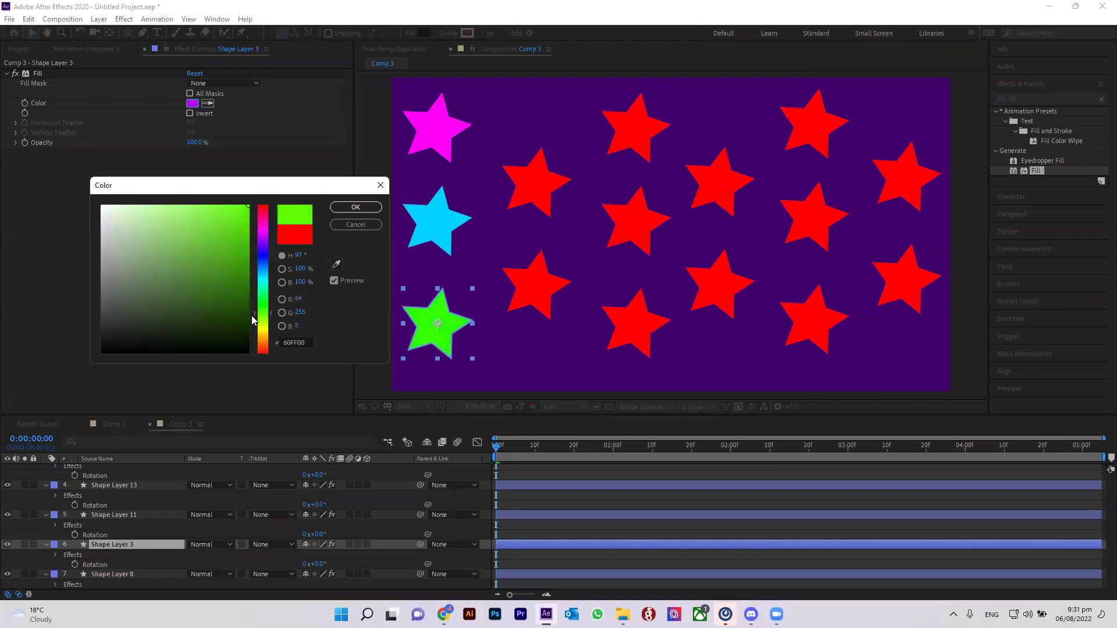
{"action": "left_click", "coordinate": [355, 207]}
Step: Make the top star of the second column bright green, leaving the star below it red
{"action": "left_click", "coordinate": [531, 182]}
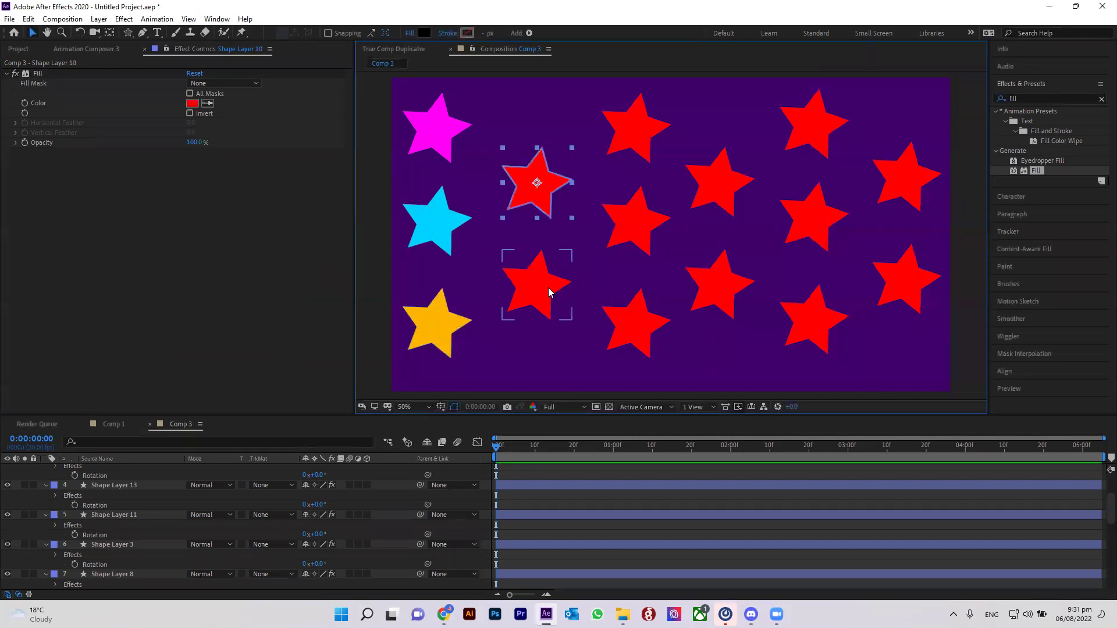
{"action": "left_click", "coordinate": [192, 103]}
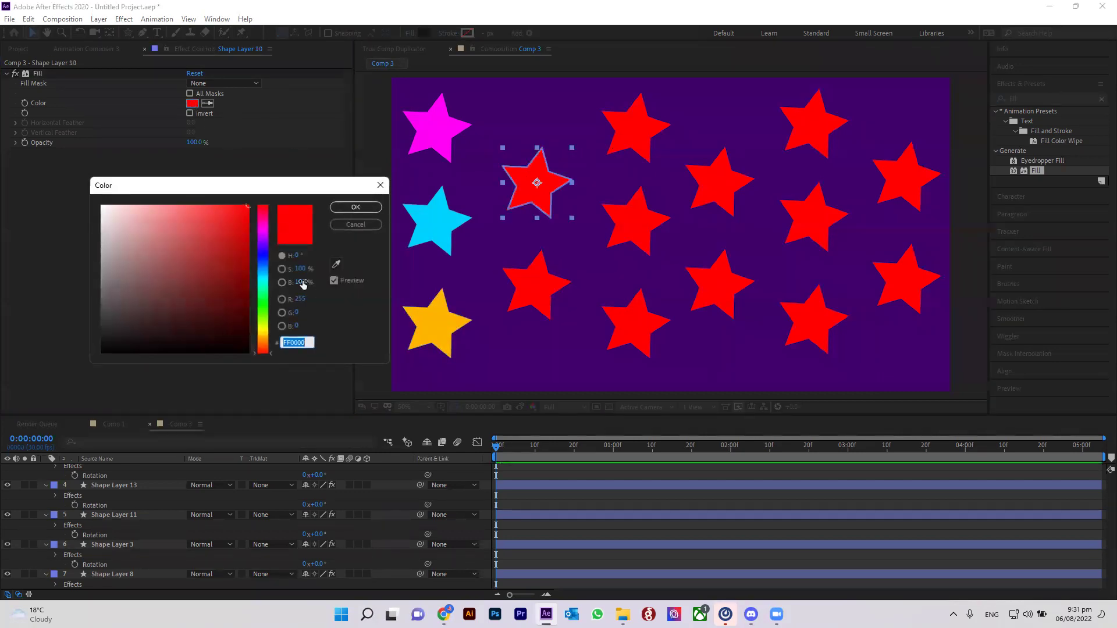
{"action": "left_click", "coordinate": [266, 247]}
{"action": "left_click_drag", "start_coordinate": [227, 253], "coordinate": [263, 285]}
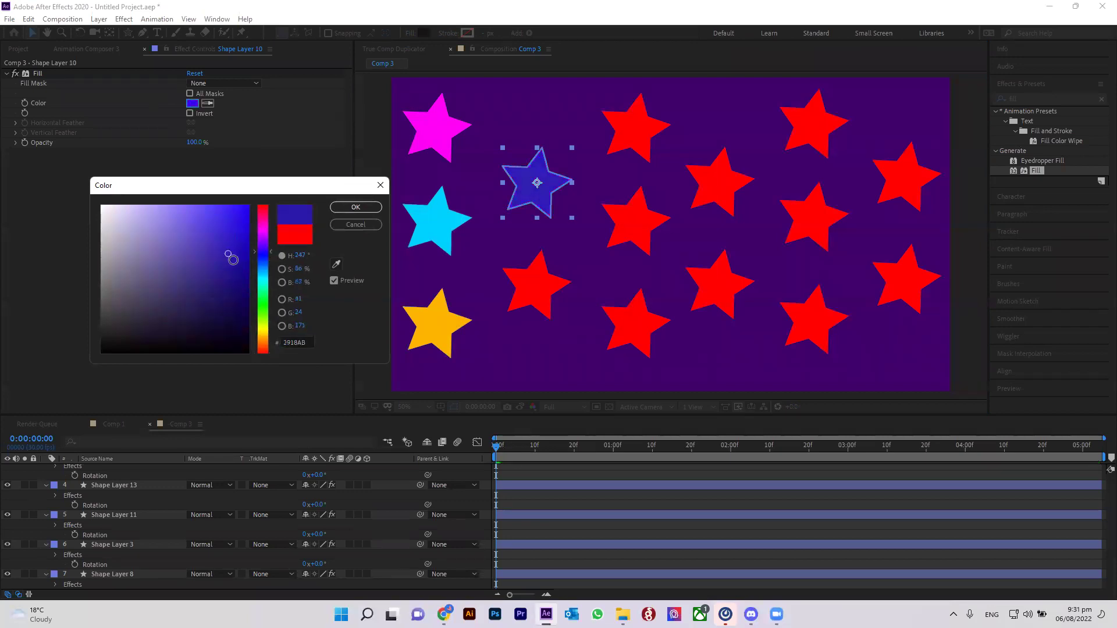
{"action": "left_click", "coordinate": [263, 297]}
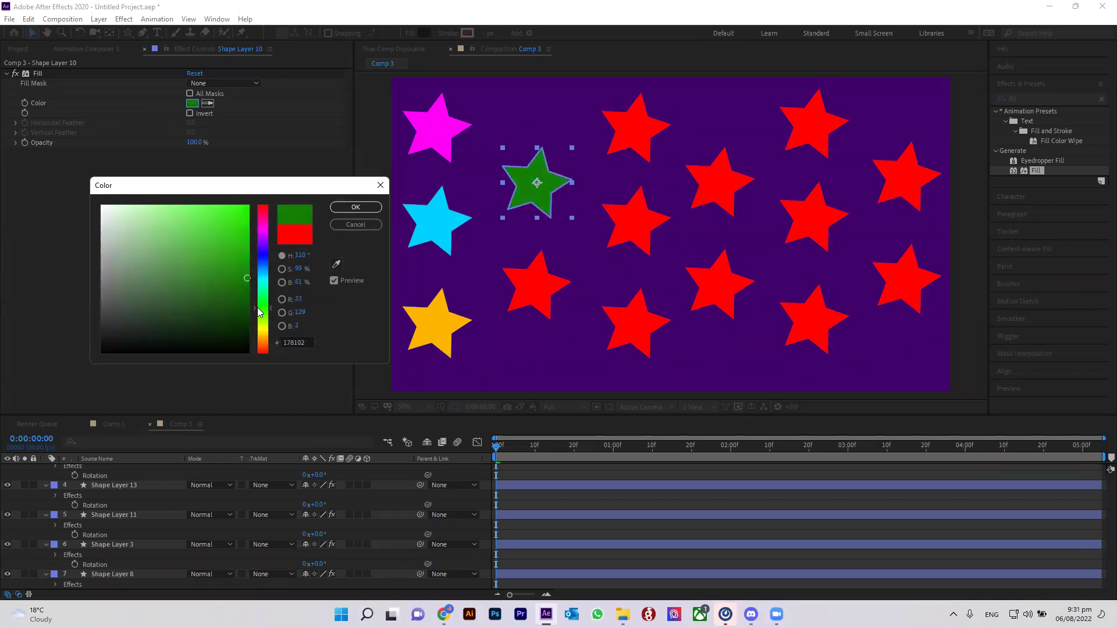
{"action": "left_click_drag", "start_coordinate": [240, 224], "coordinate": [218, 202]}
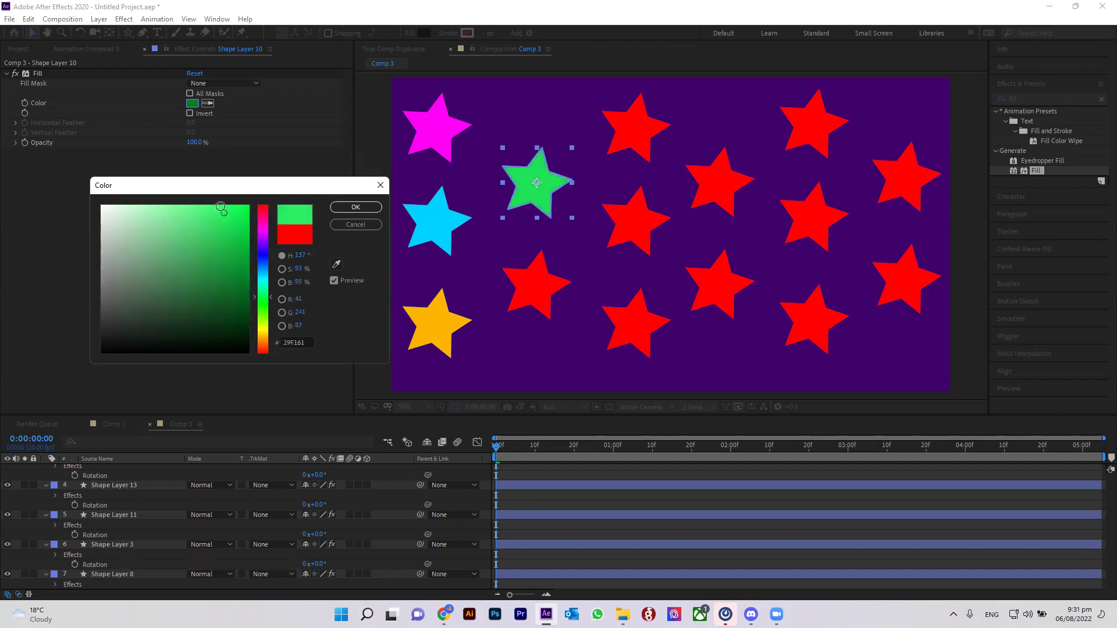
{"action": "left_click", "coordinate": [354, 208]}
{"action": "left_click", "coordinate": [550, 276]}
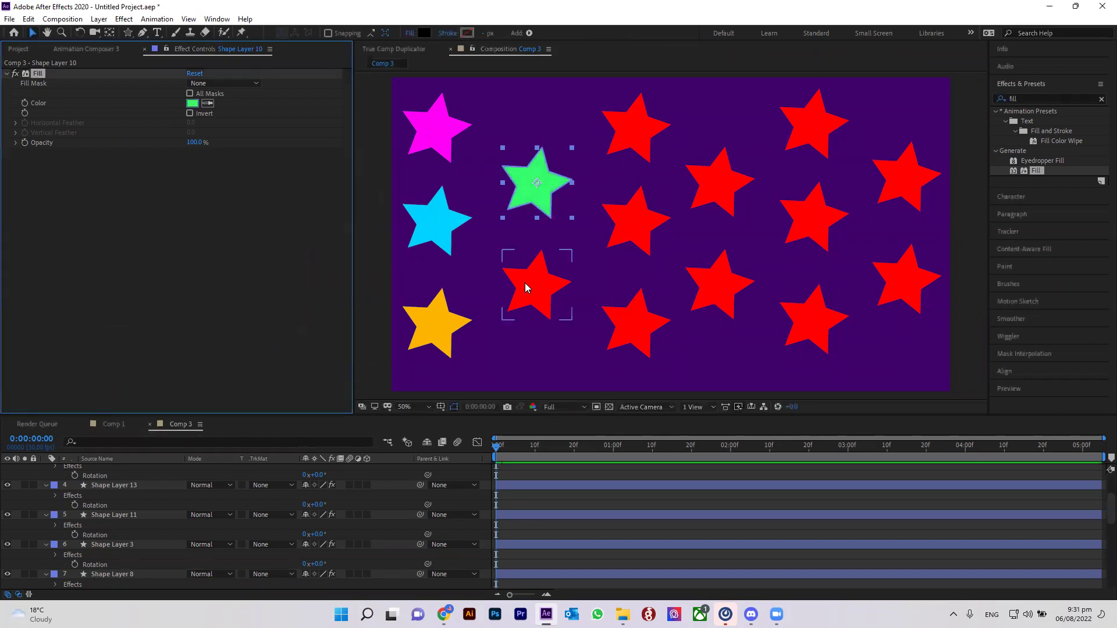
{"action": "left_click", "coordinate": [193, 102]}
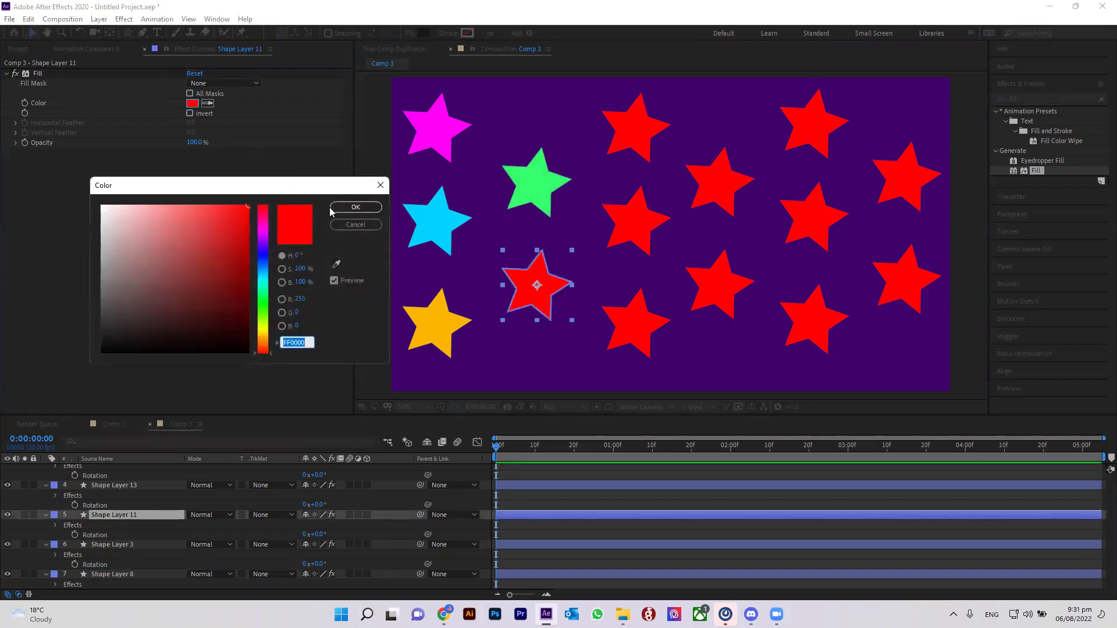
{"action": "left_click", "coordinate": [354, 209]}
Step: Recolour the top star of the third column pink
{"action": "left_click", "coordinate": [639, 129]}
{"action": "left_click", "coordinate": [192, 103]}
{"action": "left_click", "coordinate": [262, 237]}
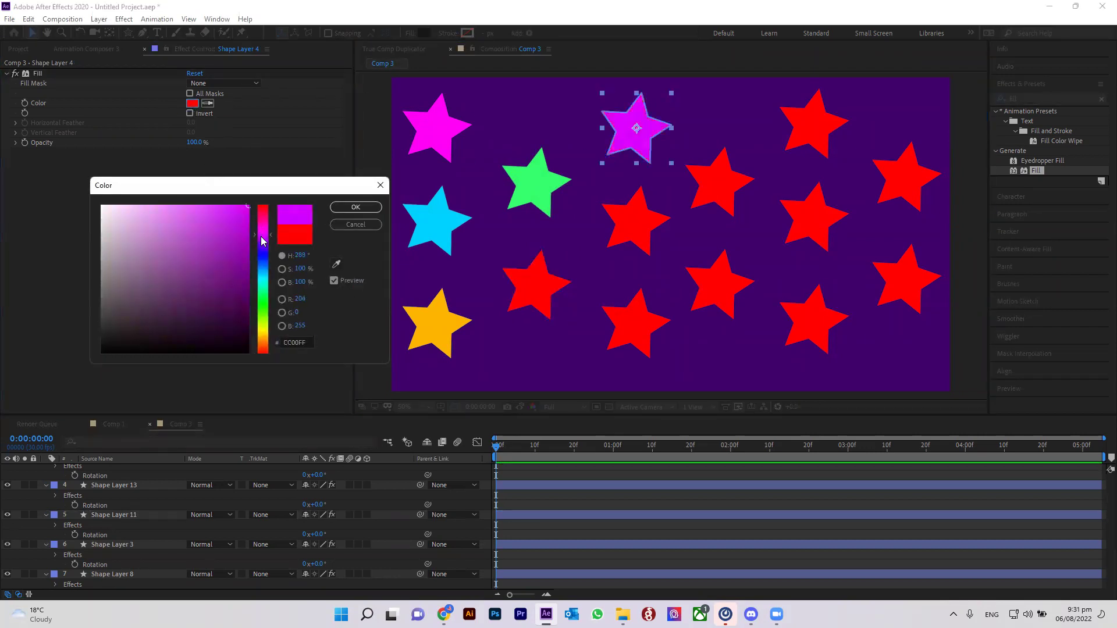
{"action": "left_click_drag", "start_coordinate": [233, 236], "coordinate": [173, 225]}
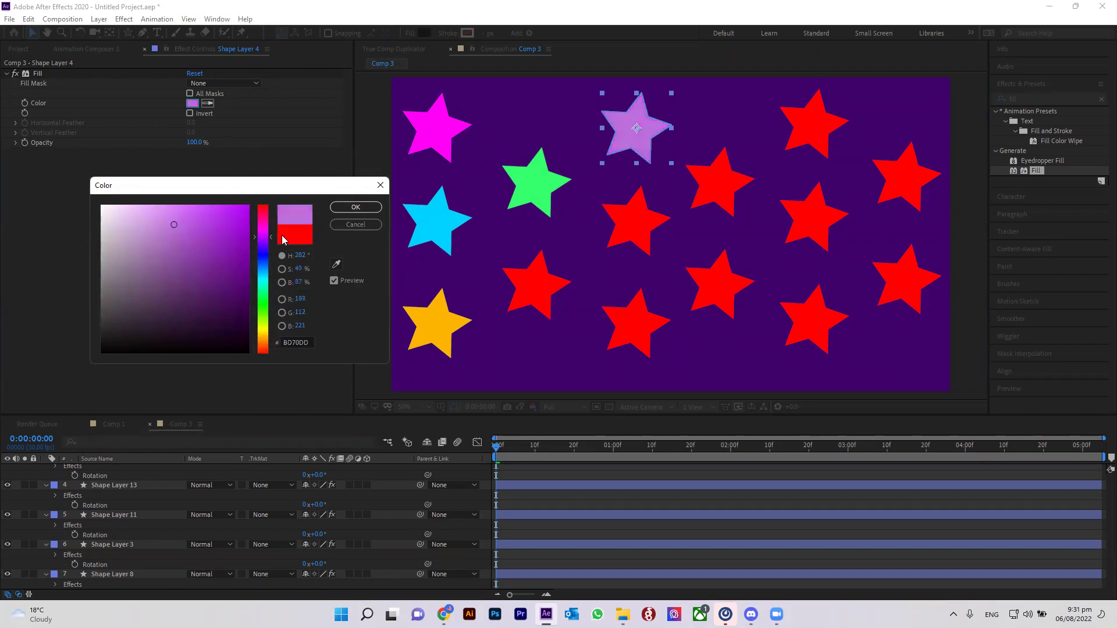
{"action": "left_click_drag", "start_coordinate": [269, 234], "coordinate": [236, 216]}
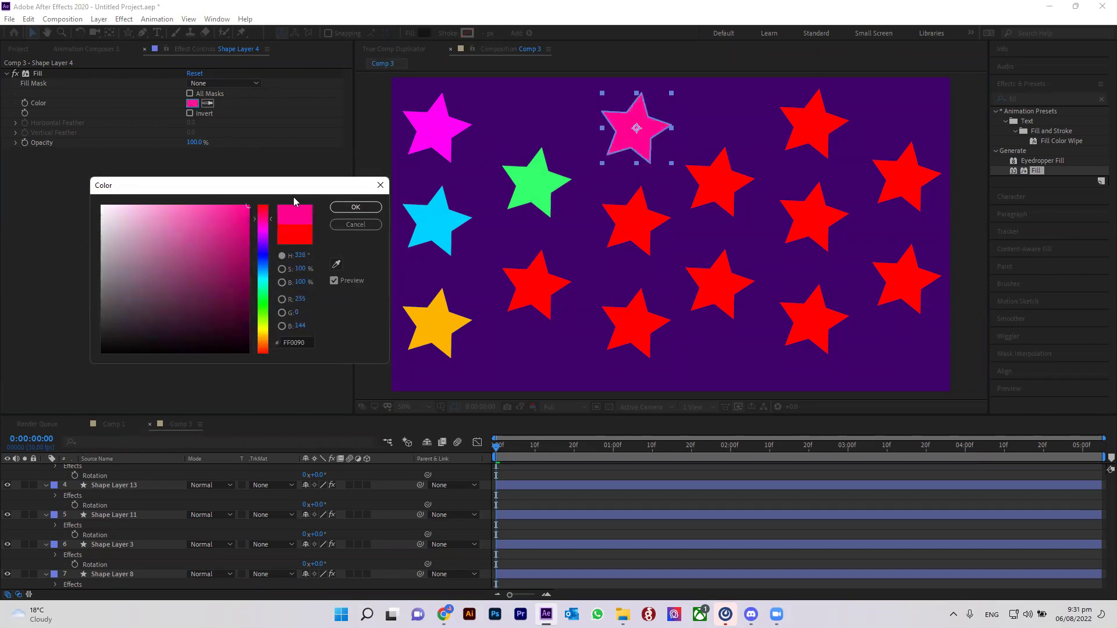
{"action": "left_click", "coordinate": [355, 207]}
Step: Give the star below the pink one a mint green-cyan Fill
{"action": "left_click", "coordinate": [638, 221]}
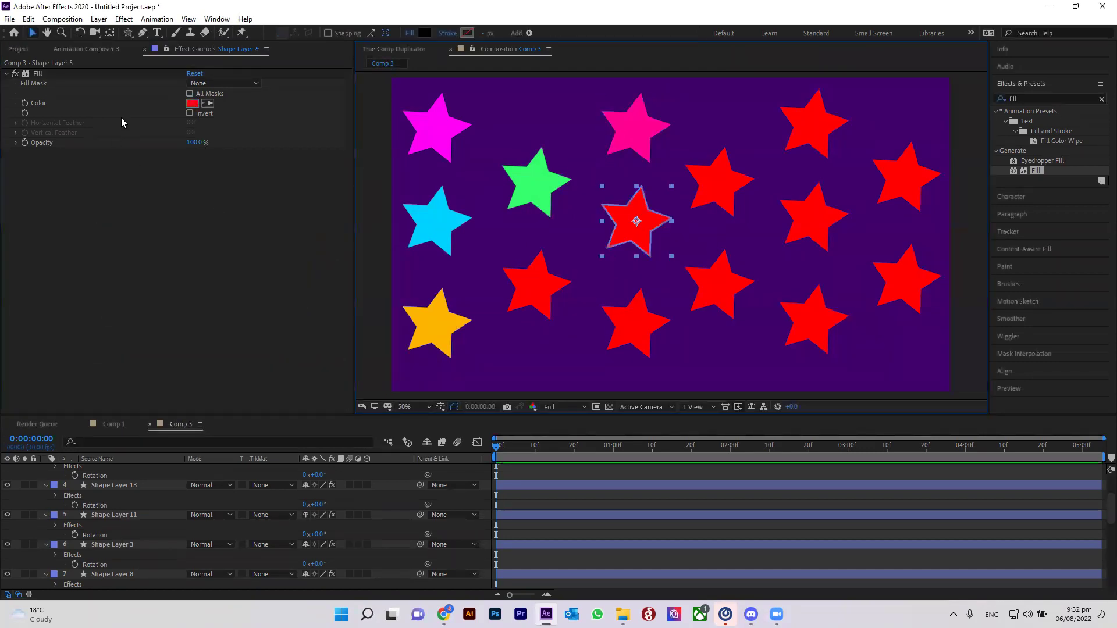
{"action": "left_click", "coordinate": [192, 103]}
{"action": "left_click", "coordinate": [266, 270]}
{"action": "left_click_drag", "start_coordinate": [266, 270], "coordinate": [266, 272]}
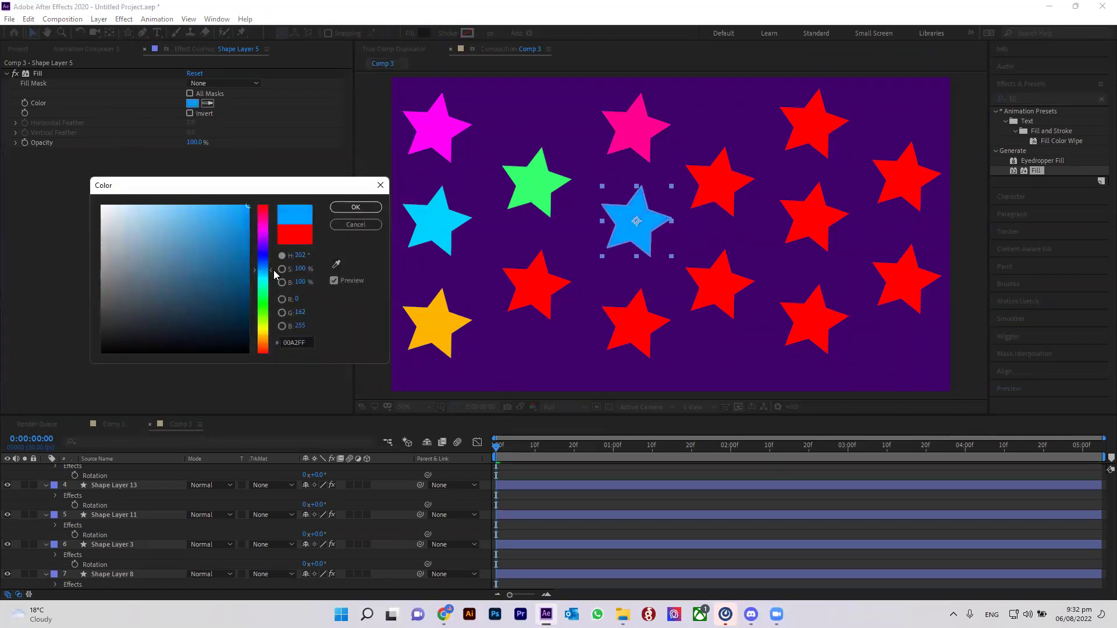
{"action": "left_click", "coordinate": [265, 287]}
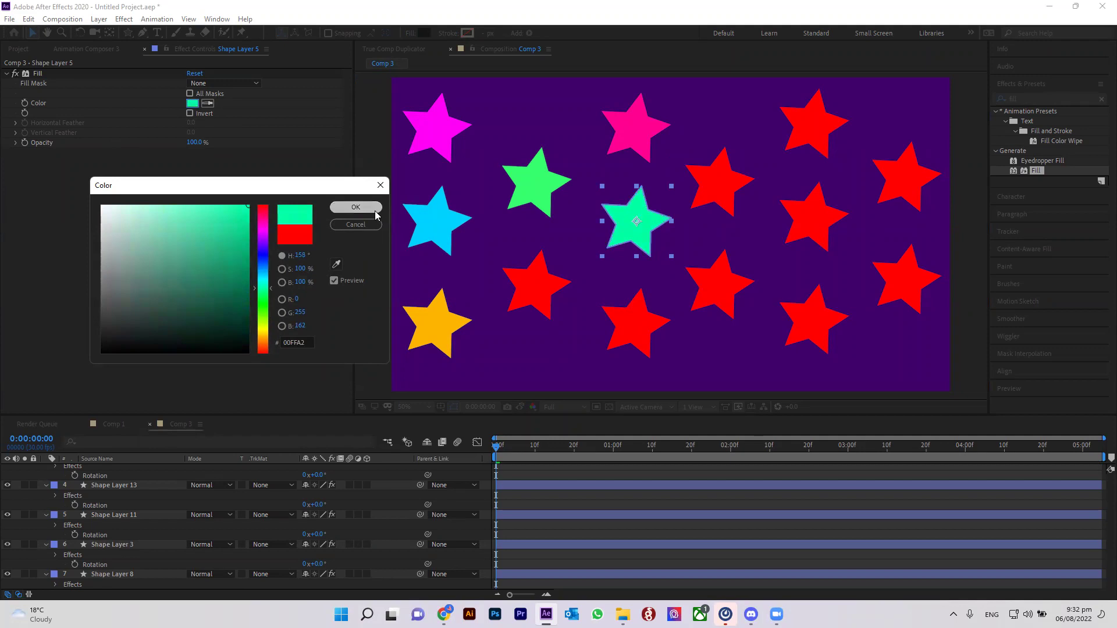
{"action": "left_click", "coordinate": [355, 207]}
Step: Set the bottom star of the third column to blue
{"action": "left_click", "coordinate": [625, 304]}
{"action": "left_click", "coordinate": [192, 103]}
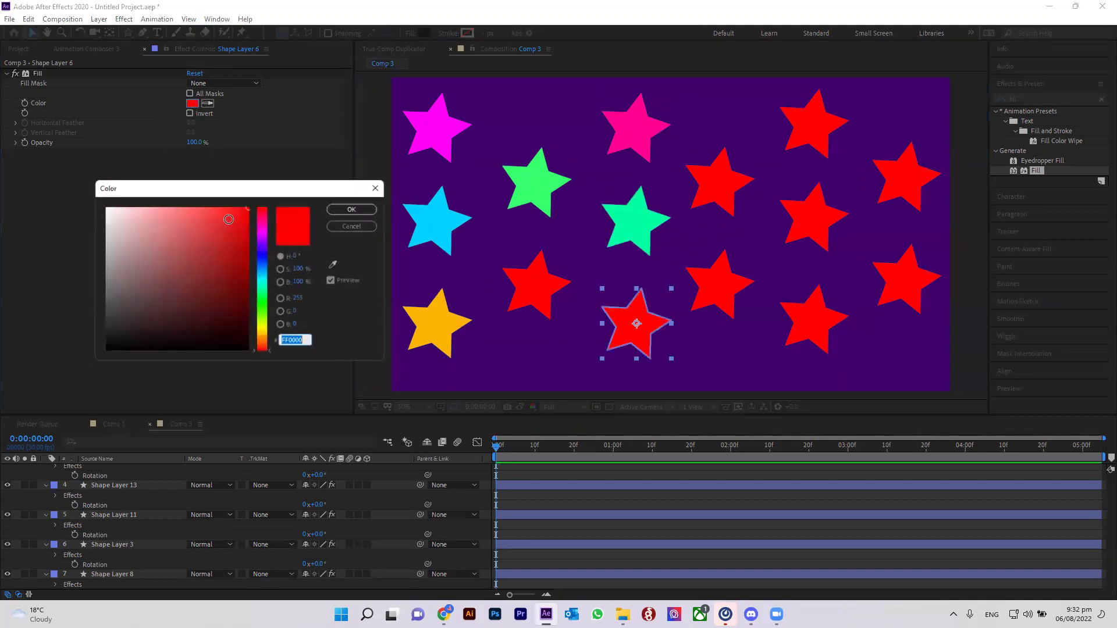
{"action": "left_click_drag", "start_coordinate": [263, 269], "coordinate": [264, 268]}
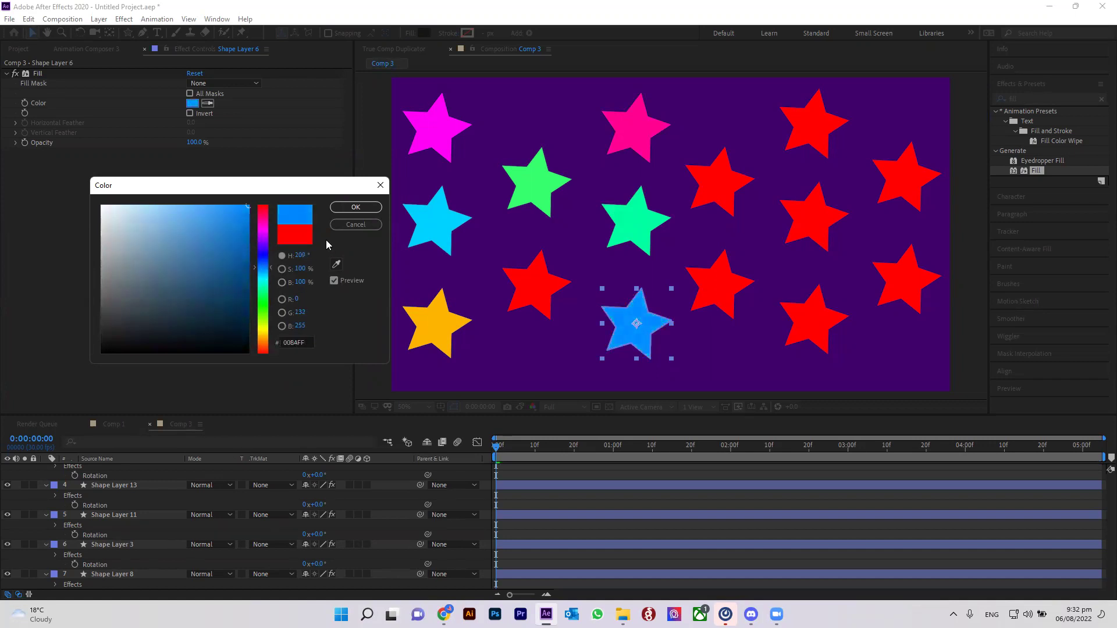
{"action": "left_click", "coordinate": [375, 206]}
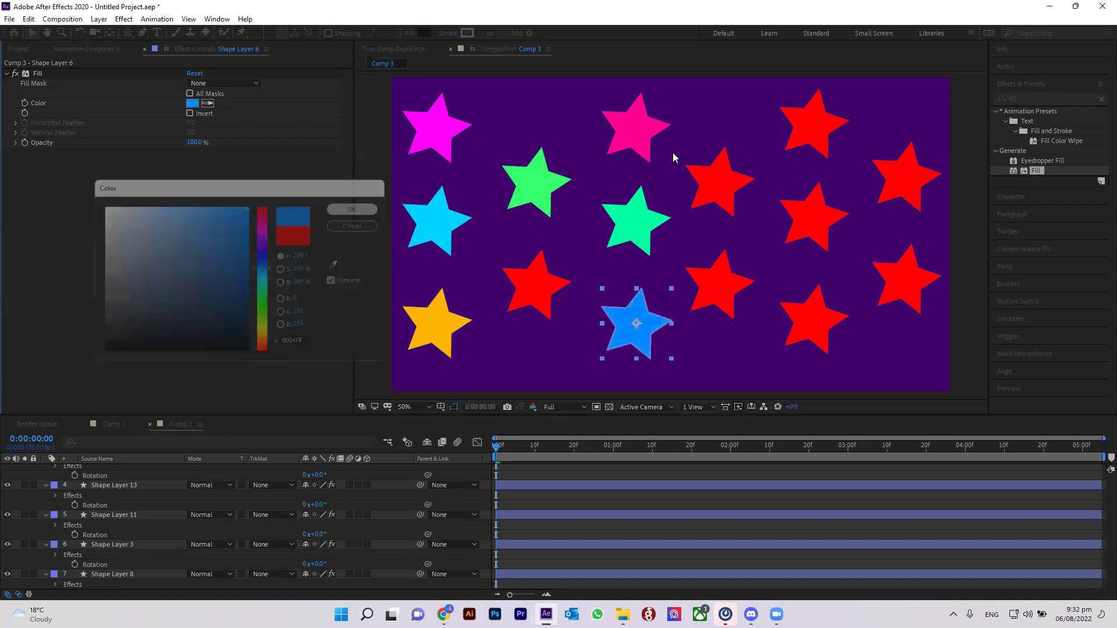
{"action": "left_click", "coordinate": [726, 201]}
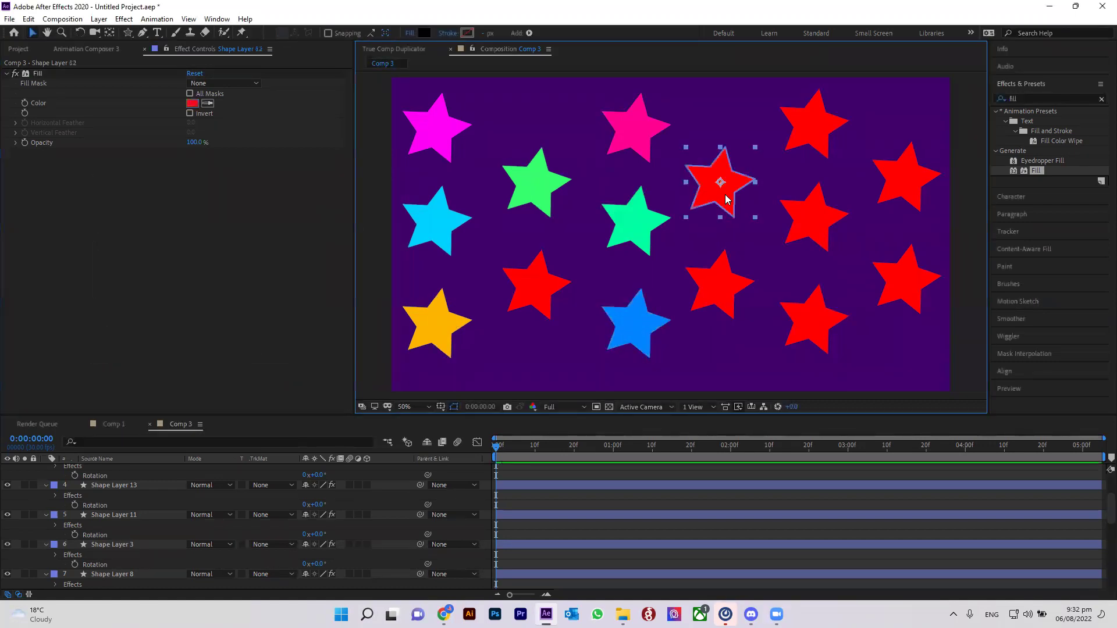
Step: Delete the seven red stars on the right side of the comp
{"action": "key", "text": "Delete"}
{"action": "left_click", "coordinate": [715, 285]}
{"action": "key", "text": "Delete"}
{"action": "left_click", "coordinate": [806, 220]}
{"action": "key", "text": "Delete"}
{"action": "left_click", "coordinate": [811, 133]}
{"action": "key", "text": "Delete"}
{"action": "left_click", "coordinate": [812, 294]}
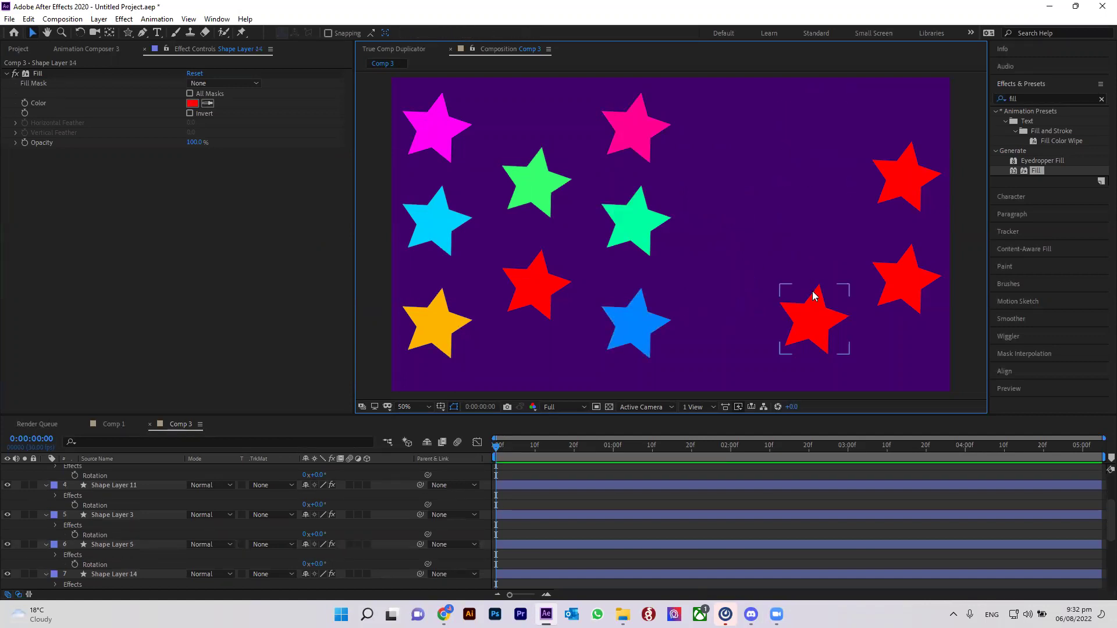
{"action": "key", "text": "Delete"}
{"action": "left_click", "coordinate": [907, 277]}
{"action": "key", "text": "Delete"}
{"action": "left_click", "coordinate": [918, 184]}
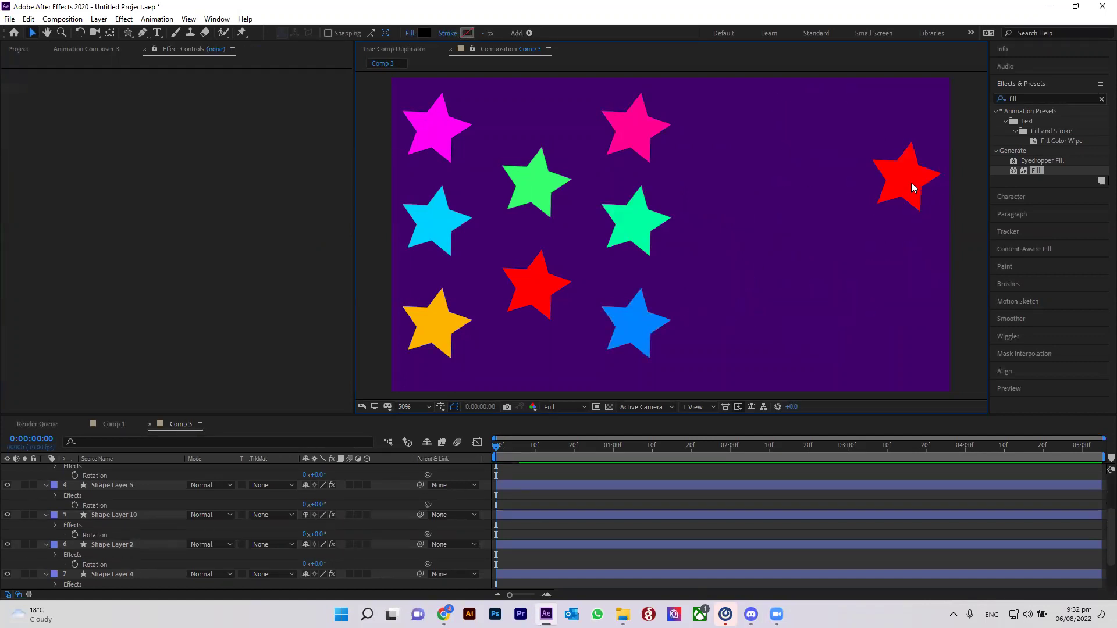
{"action": "key", "text": "Delete"}
{"action": "left_click", "coordinate": [632, 225]}
Step: Duplicate the eight coloured stars with Ctrl+D and move the copies to the right half
{"action": "left_click_drag", "start_coordinate": [738, 108], "coordinate": [368, 375]}
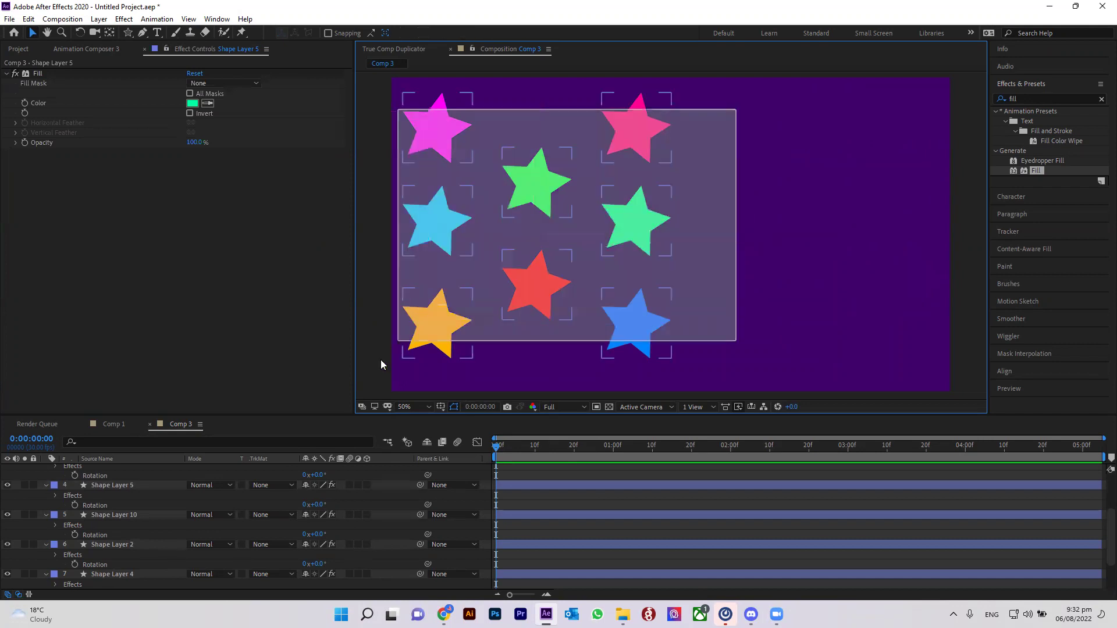
{"action": "key", "text": "ctrl+d"}
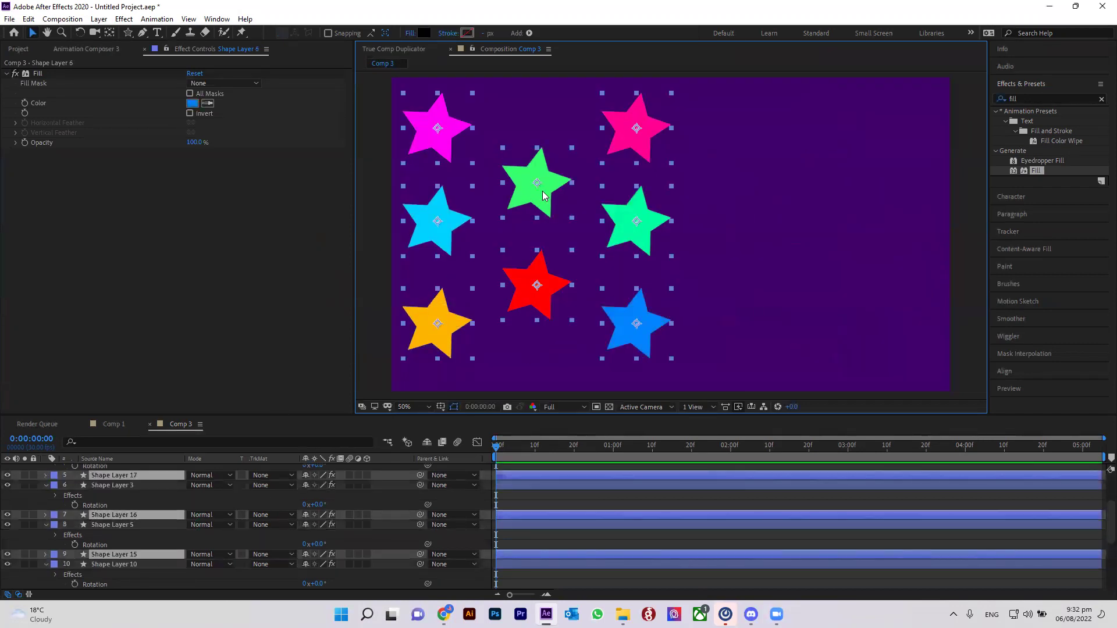
{"action": "mouse_move", "coordinate": [558, 191]}
{"action": "left_mouse_down"}
{"action": "mouse_move", "coordinate": [837, 185]}
{"action": "mouse_move", "coordinate": [787, 182]}
{"action": "left_mouse_up"}
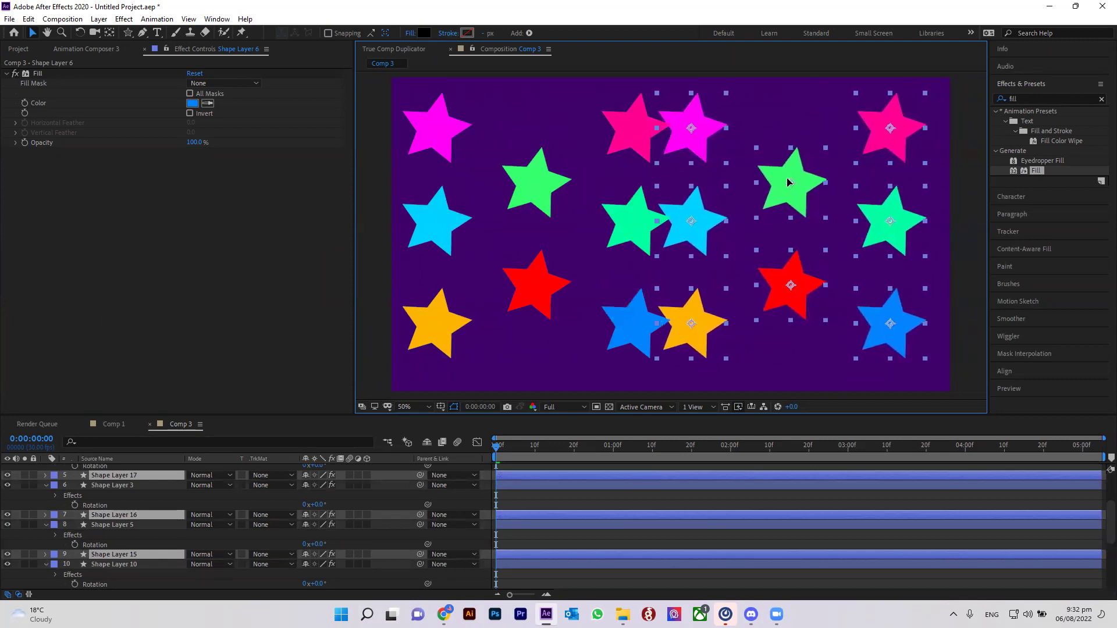
{"action": "left_click_drag", "start_coordinate": [787, 182], "coordinate": [791, 182]}
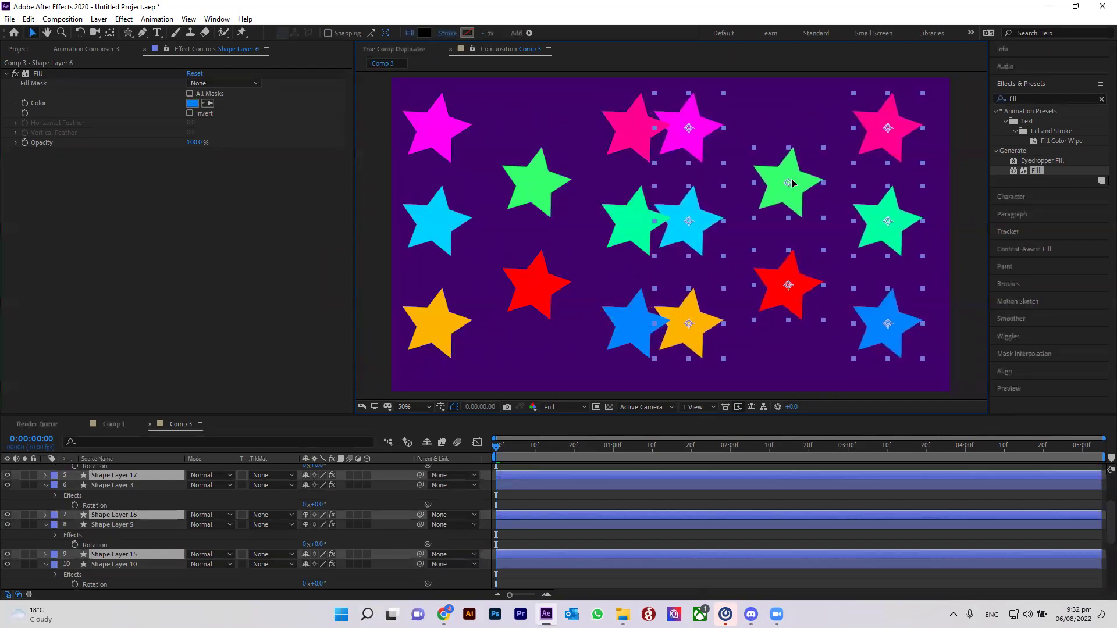
{"action": "left_click", "coordinate": [771, 95]}
Step: Delete the three overlapping duplicate stars and shift the remaining right-hand stars left
{"action": "left_click_drag", "start_coordinate": [726, 75], "coordinate": [682, 387]}
{"action": "key", "text": "Delete"}
{"action": "mouse_move", "coordinate": [743, 103]}
{"action": "left_mouse_down"}
{"action": "mouse_move", "coordinate": [890, 324]}
{"action": "mouse_move", "coordinate": [831, 324]}
{"action": "left_mouse_up"}
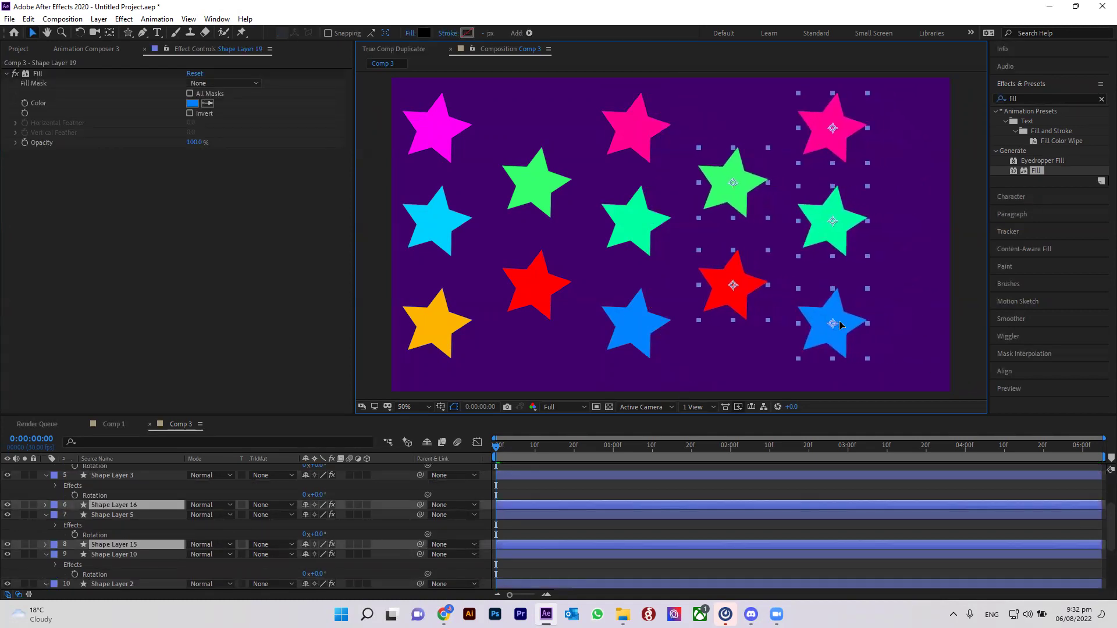
{"action": "left_click", "coordinate": [696, 93]}
Step: Duplicate the rightmost green and red stars to add a new pair at the right edge
{"action": "mouse_move", "coordinate": [697, 98]}
{"action": "left_mouse_down"}
{"action": "mouse_move", "coordinate": [735, 284]}
{"action": "mouse_move", "coordinate": [919, 280]}
{"action": "left_mouse_up"}
{"action": "key", "text": "ctrl+d"}
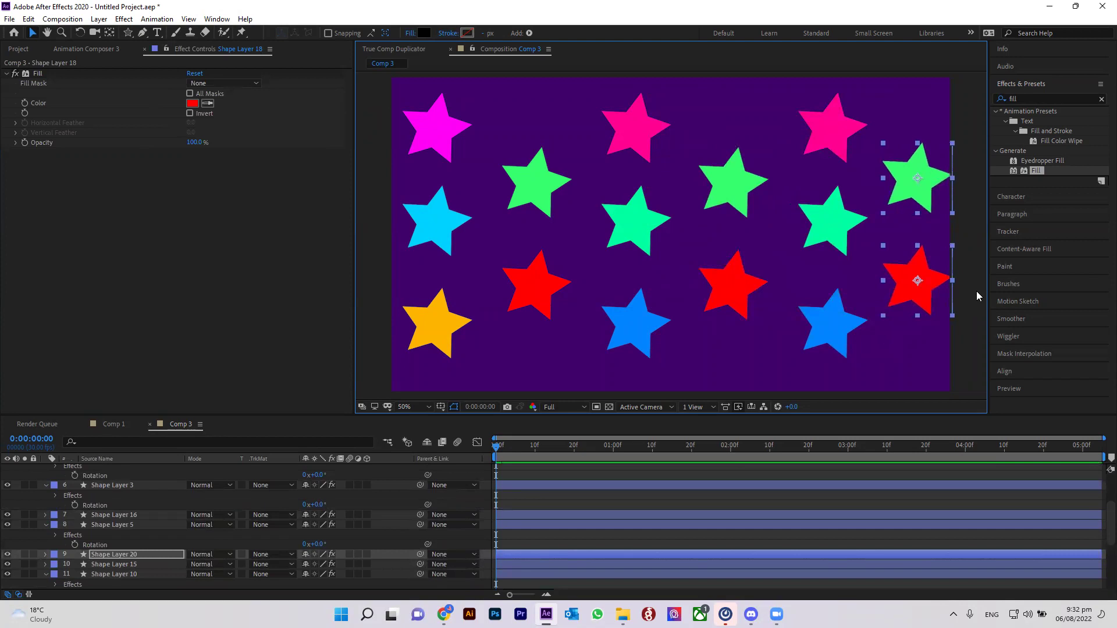
{"action": "left_click", "coordinate": [986, 263]}
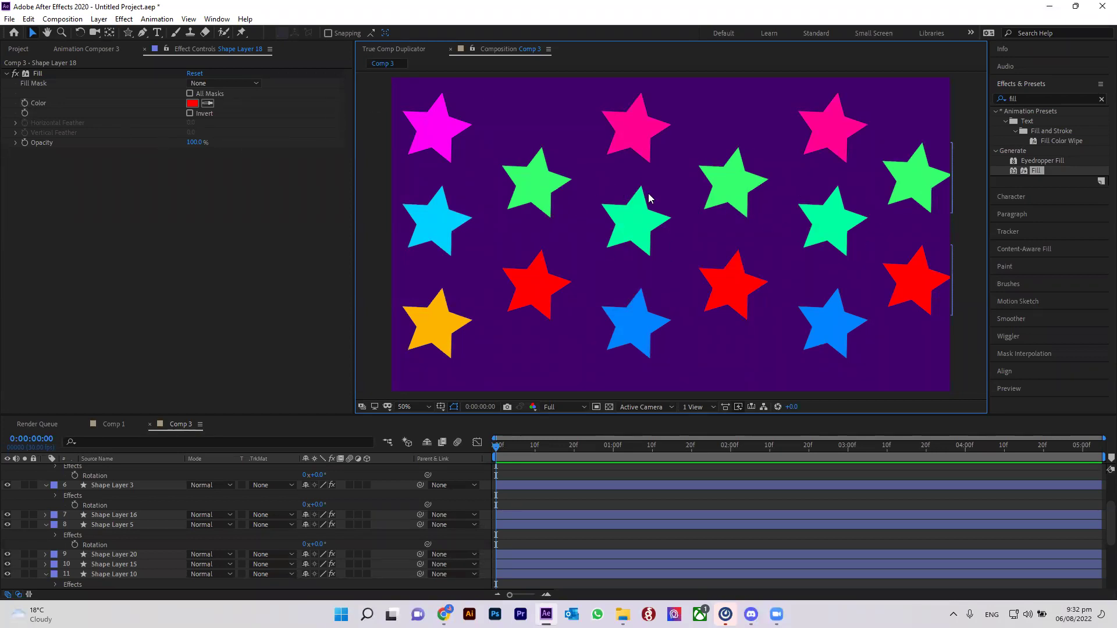
Step: Find Drop Shadow in Effects & Presets and apply it to the right-hand green star
{"action": "key", "text": "ctrl+a"}
{"action": "left_click", "coordinate": [978, 153]}
{"action": "left_click", "coordinate": [1054, 99]}
{"action": "type", "text": "rop"}
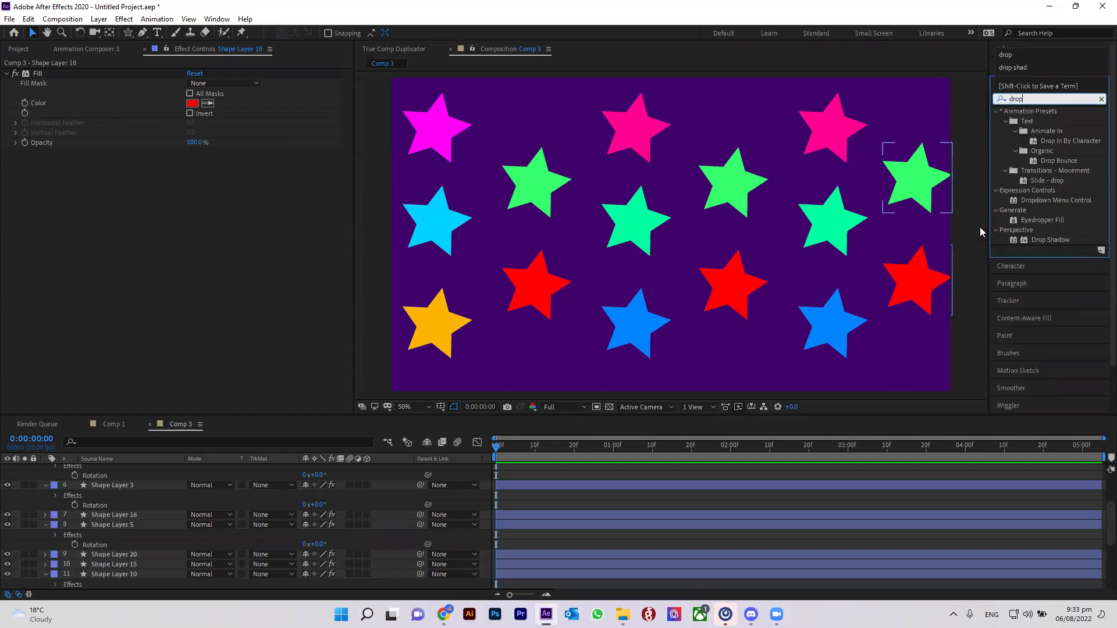
{"action": "left_click_drag", "start_coordinate": [1057, 238], "coordinate": [916, 181]}
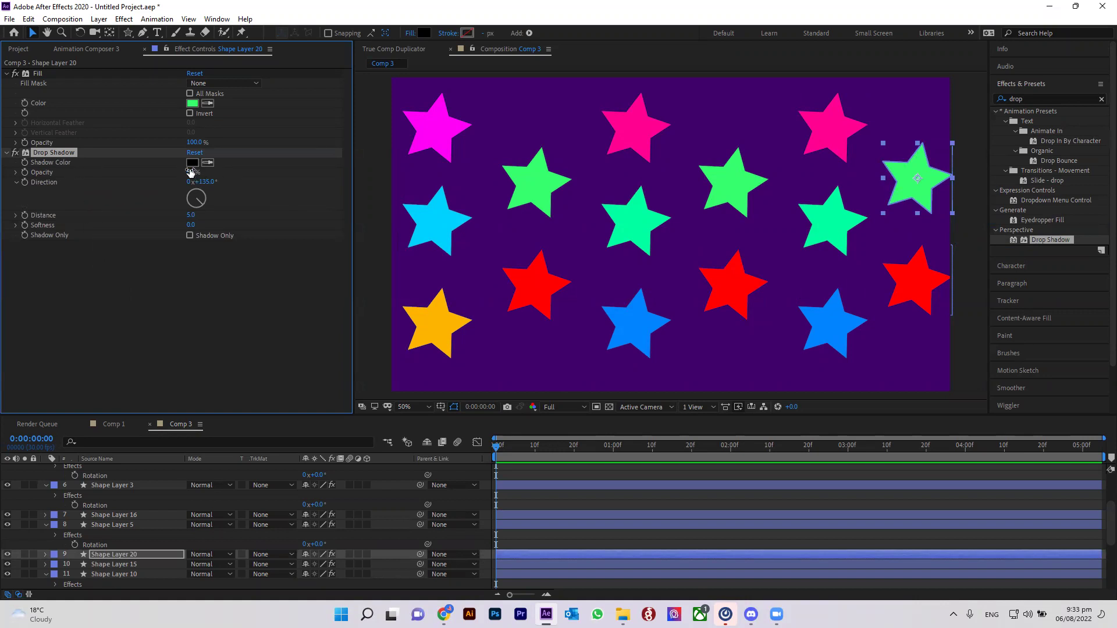
Step: Set the shadow to 67% opacity and distance 33, using the star's sampled green as its colour
{"action": "left_click_drag", "start_coordinate": [195, 173], "coordinate": [199, 174]}
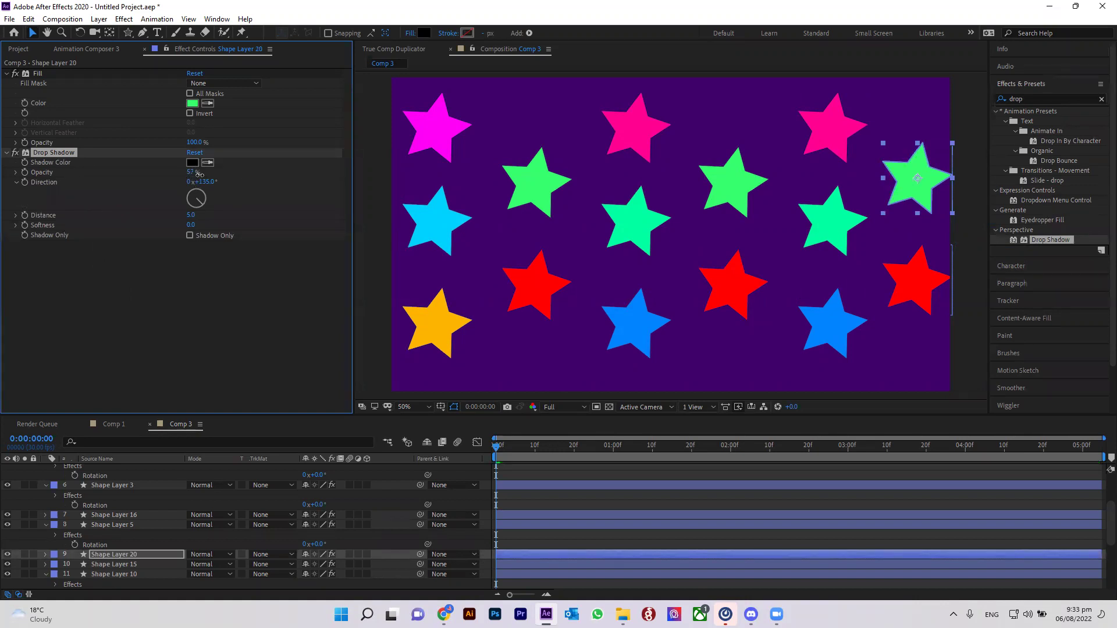
{"action": "left_click_drag", "start_coordinate": [190, 214], "coordinate": [203, 211]}
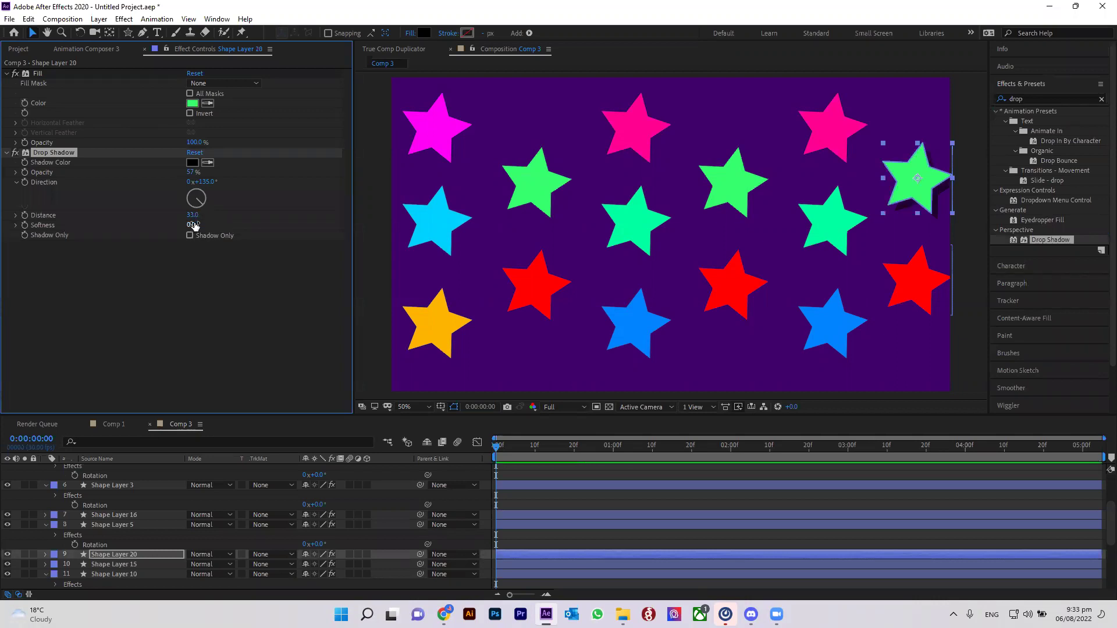
{"action": "left_click", "coordinate": [207, 164]}
{"action": "left_click", "coordinate": [911, 173]}
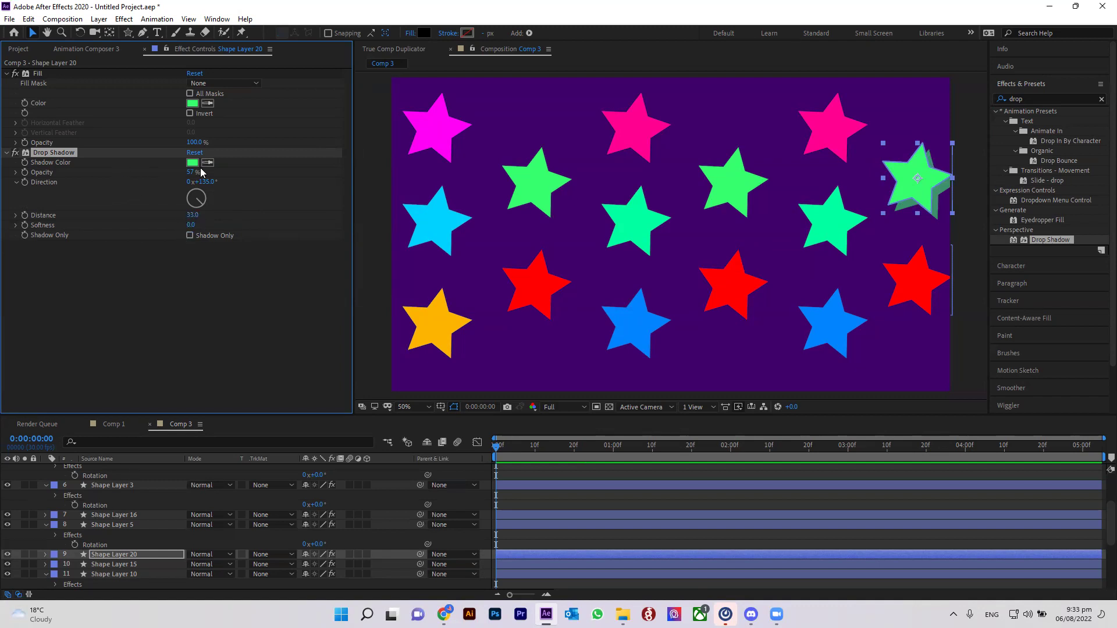
{"action": "left_click_drag", "start_coordinate": [191, 173], "coordinate": [203, 172]}
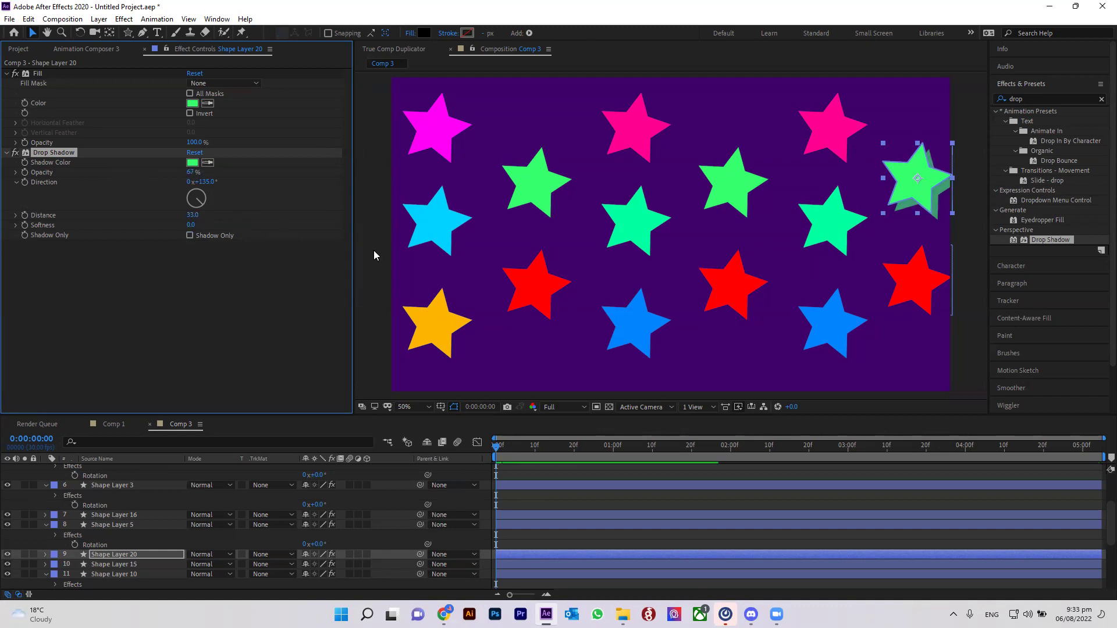
{"action": "left_click", "coordinate": [917, 288]}
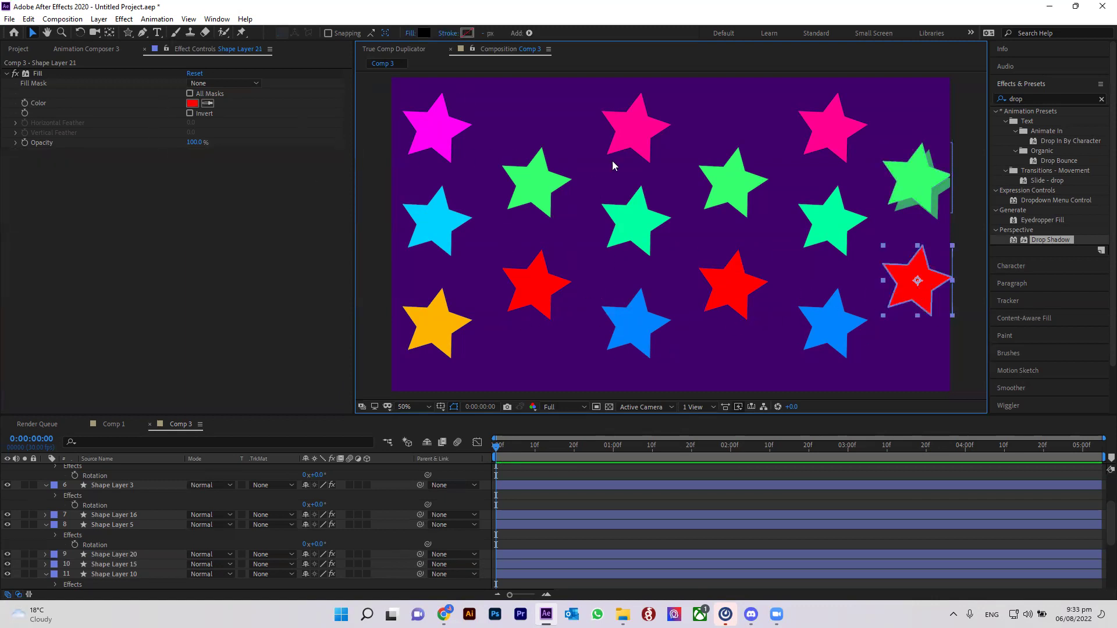
Step: Copy the green star's Drop Shadow and paste it onto the right-hand red star
{"action": "left_click", "coordinate": [929, 186]}
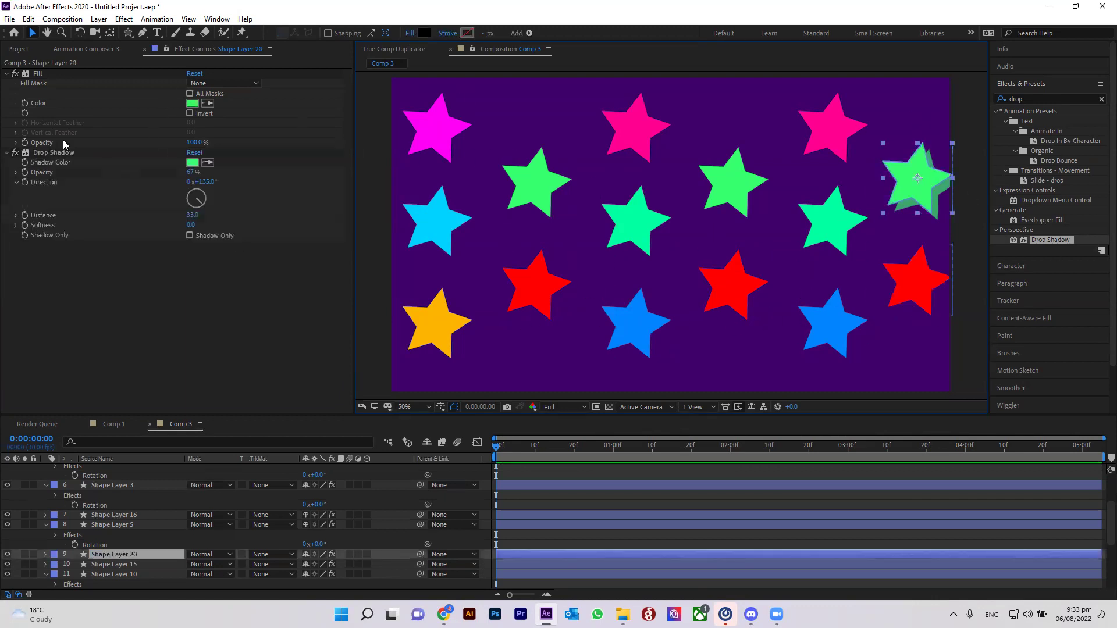
{"action": "left_click", "coordinate": [39, 153]}
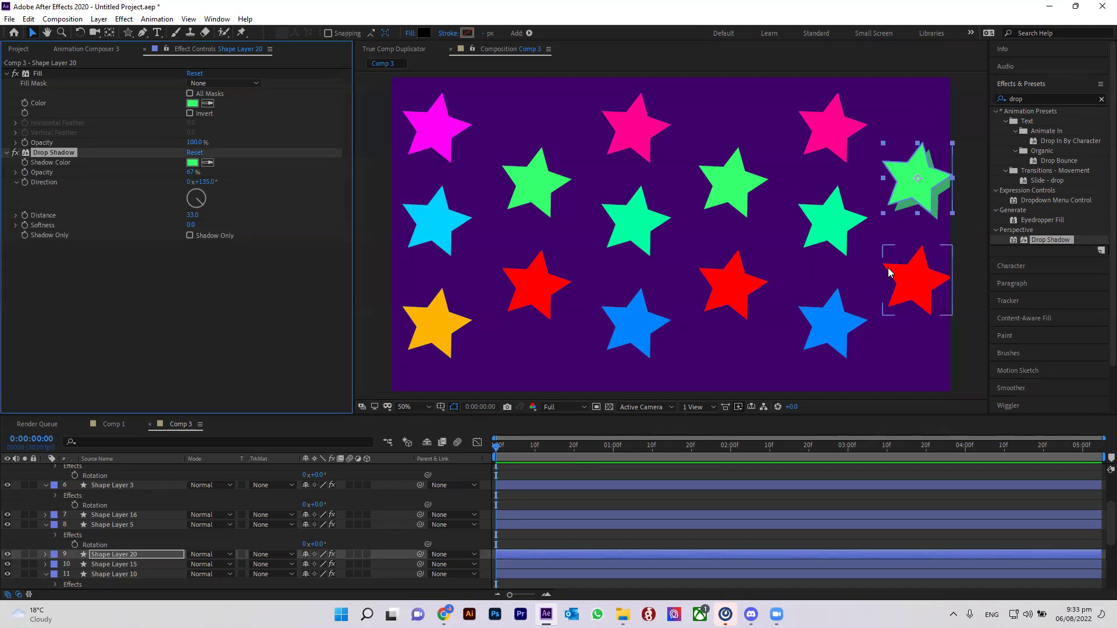
{"action": "left_click", "coordinate": [918, 282]}
{"action": "key", "text": "ctrl+v"}
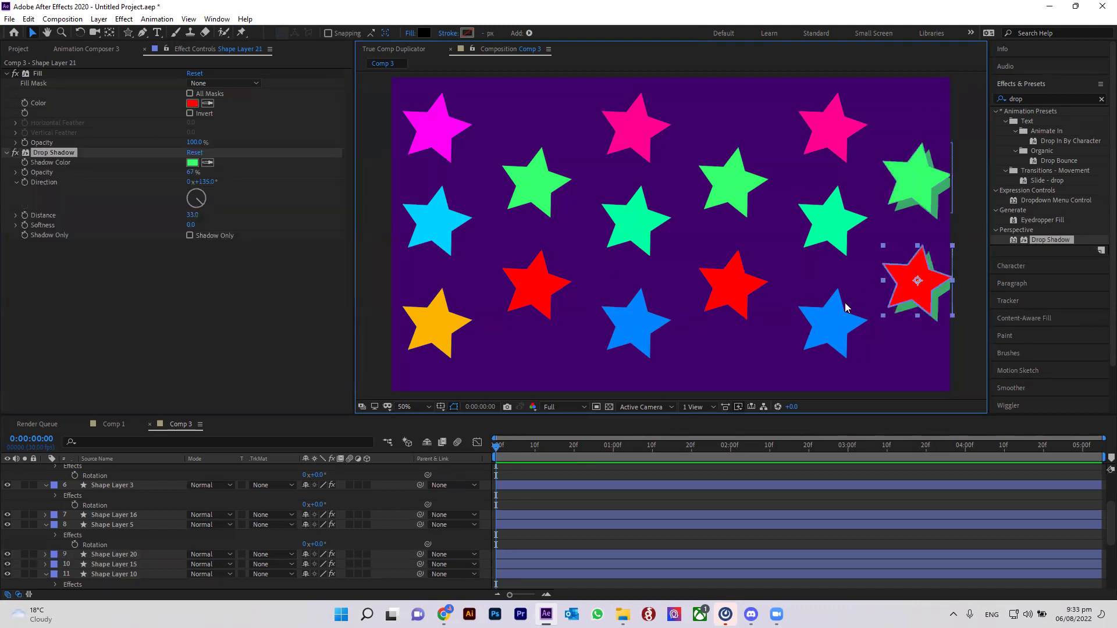
Step: Change the red star's shadow colour to red (FF3535) and begin selecting the right-column stars
{"action": "left_click", "coordinate": [192, 163]}
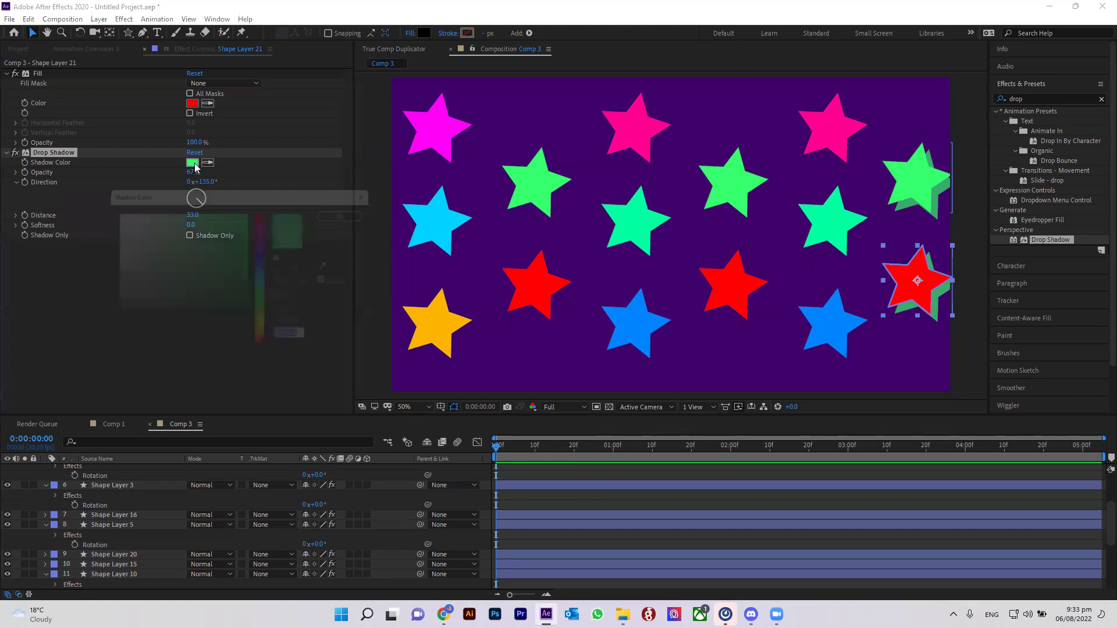
{"action": "left_click_drag", "start_coordinate": [263, 236], "coordinate": [257, 164]}
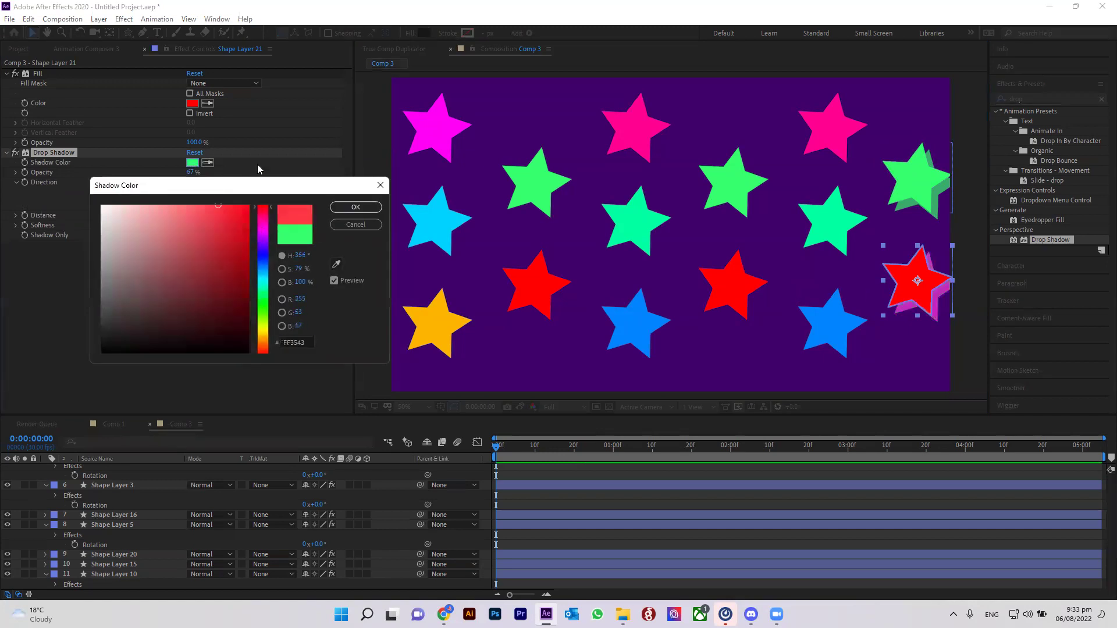
{"action": "left_click", "coordinate": [354, 208]}
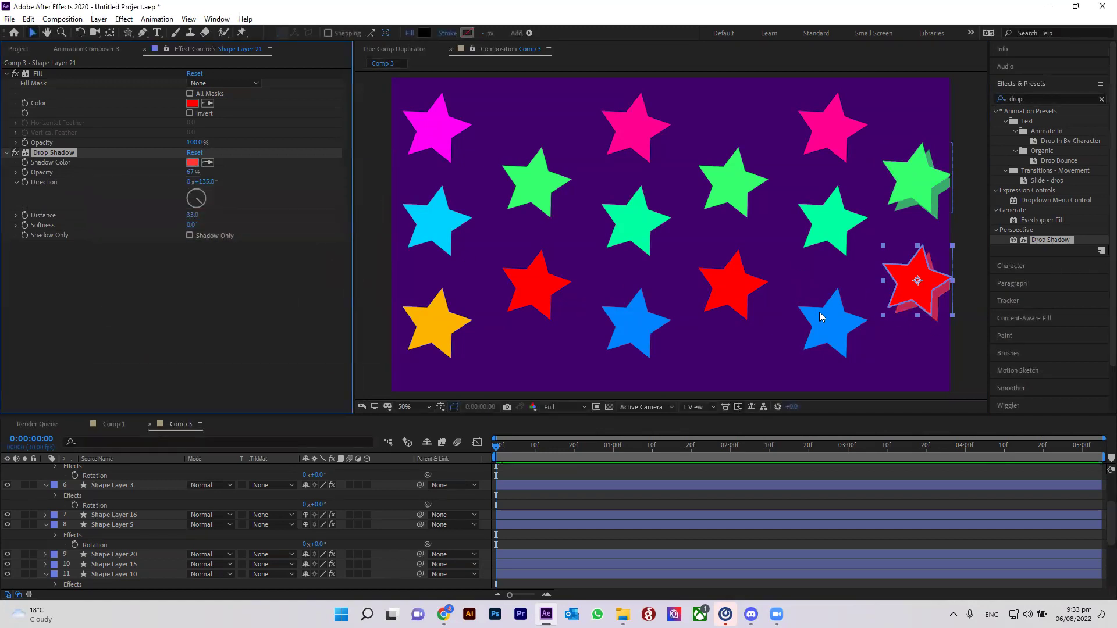
{"action": "left_click", "coordinate": [819, 313]}
{"action": "left_click", "coordinate": [842, 227], "text": "shift"}
{"action": "left_click", "coordinate": [831, 141], "text": "shift"}
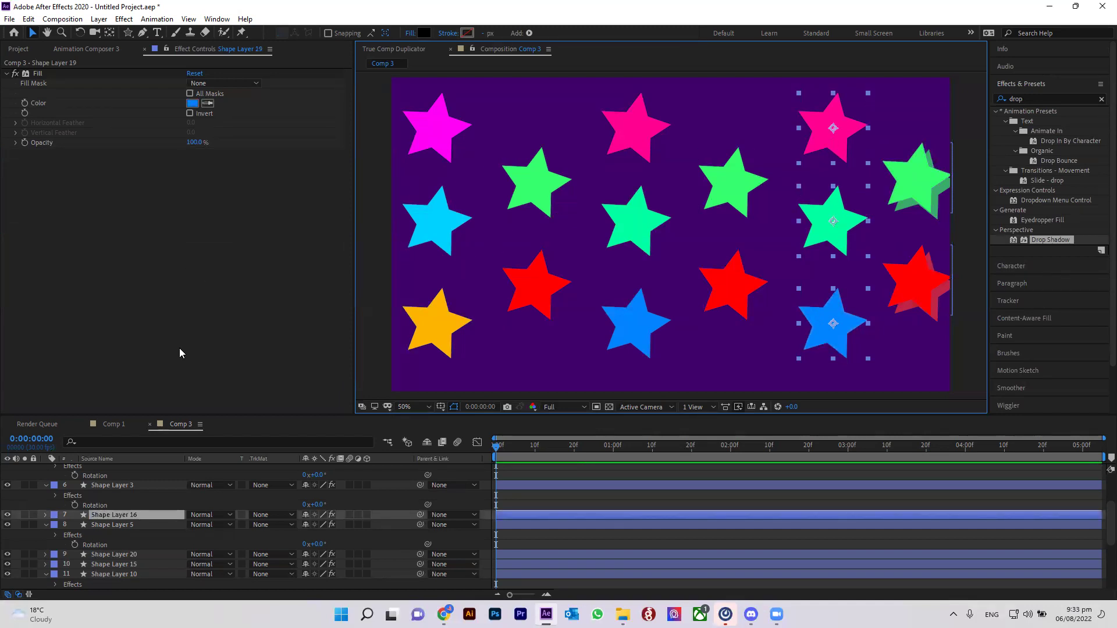
Step: Select all remaining stars and reapply Drop Shadow to them with Ctrl+Alt+Shift+E
{"action": "left_click", "coordinate": [731, 184], "text": "shift"}
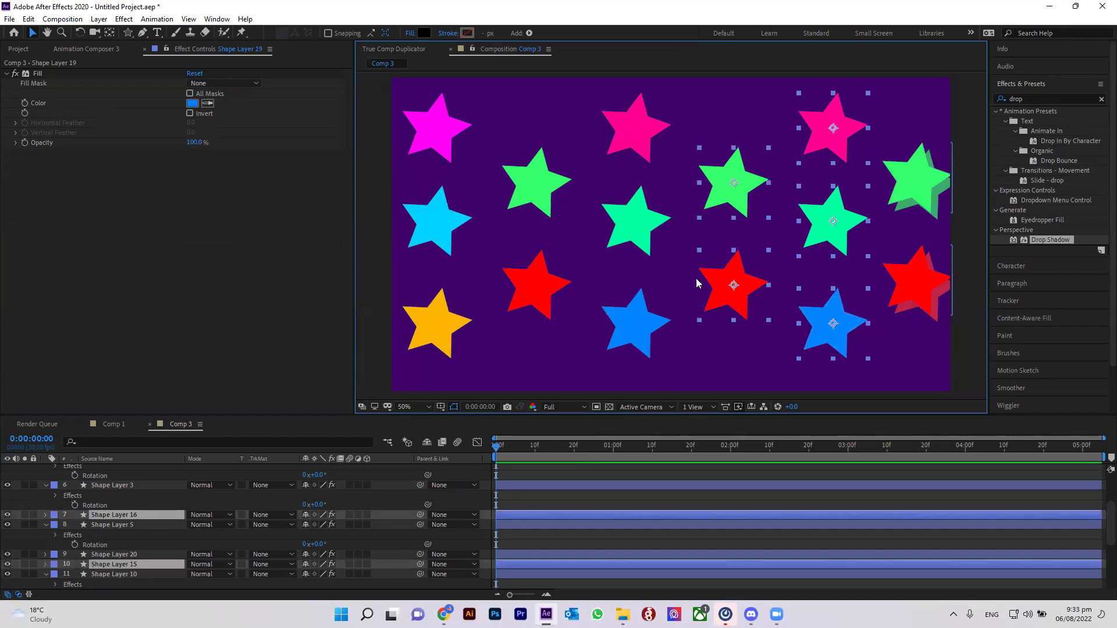
{"action": "left_click", "coordinate": [623, 324], "text": "shift"}
{"action": "left_click", "coordinate": [632, 227], "text": "shift"}
{"action": "left_click", "coordinate": [652, 129], "text": "shift"}
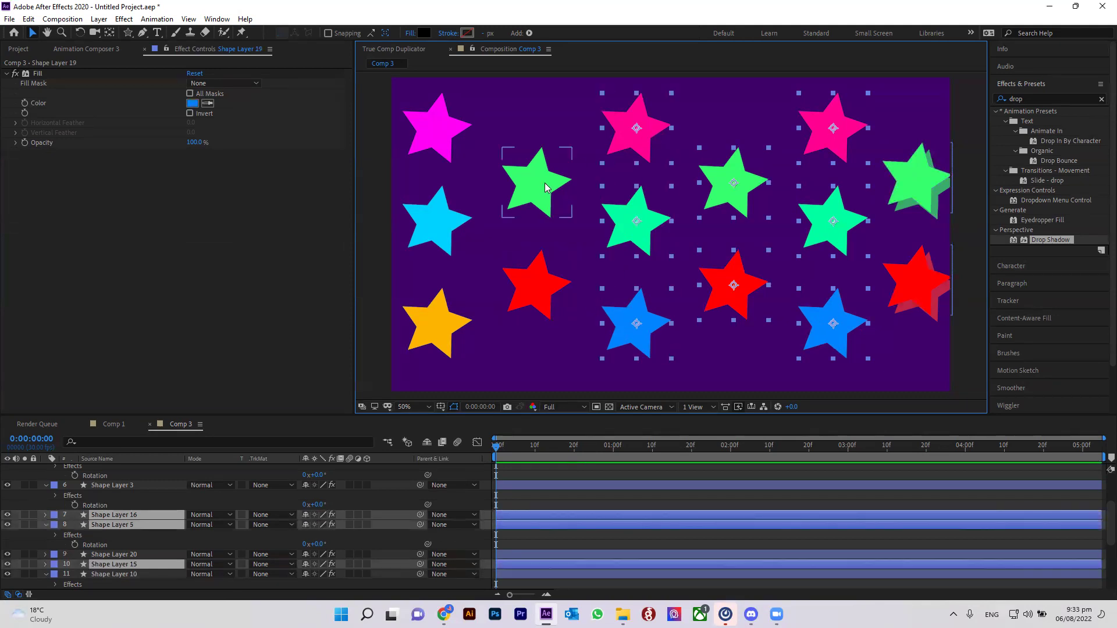
{"action": "left_click", "coordinate": [546, 187], "text": "shift"}
{"action": "left_click", "coordinate": [437, 126], "text": "shift"}
{"action": "left_click", "coordinate": [436, 215], "text": "shift"}
{"action": "left_click", "coordinate": [429, 324], "text": "shift"}
{"action": "left_click", "coordinate": [522, 291], "text": "shift"}
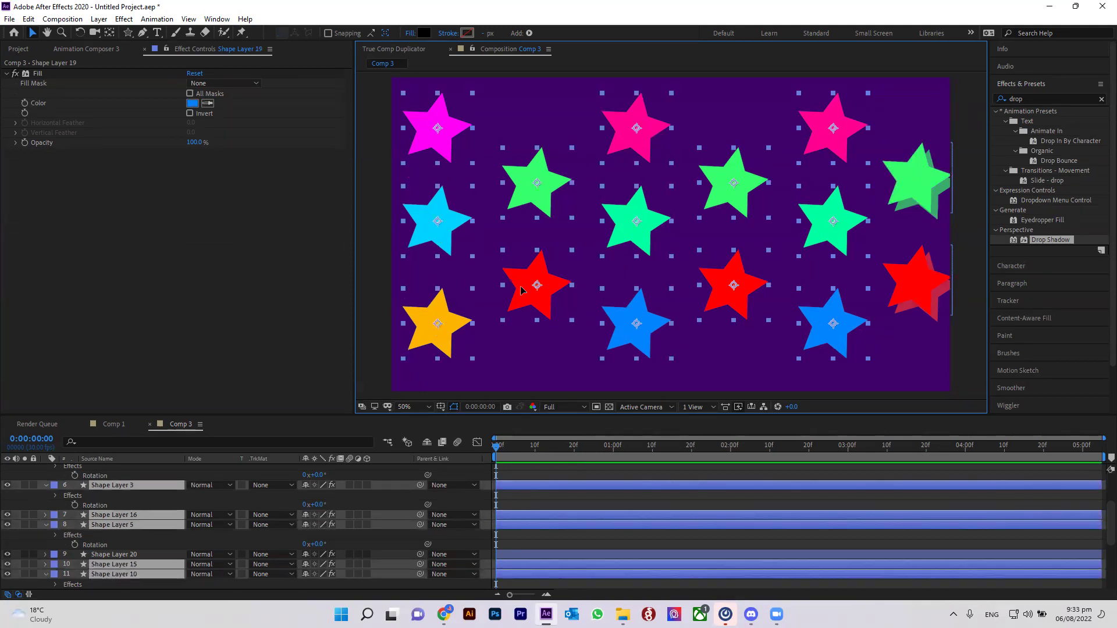
{"action": "key", "text": "ctrl+alt+shift+e"}
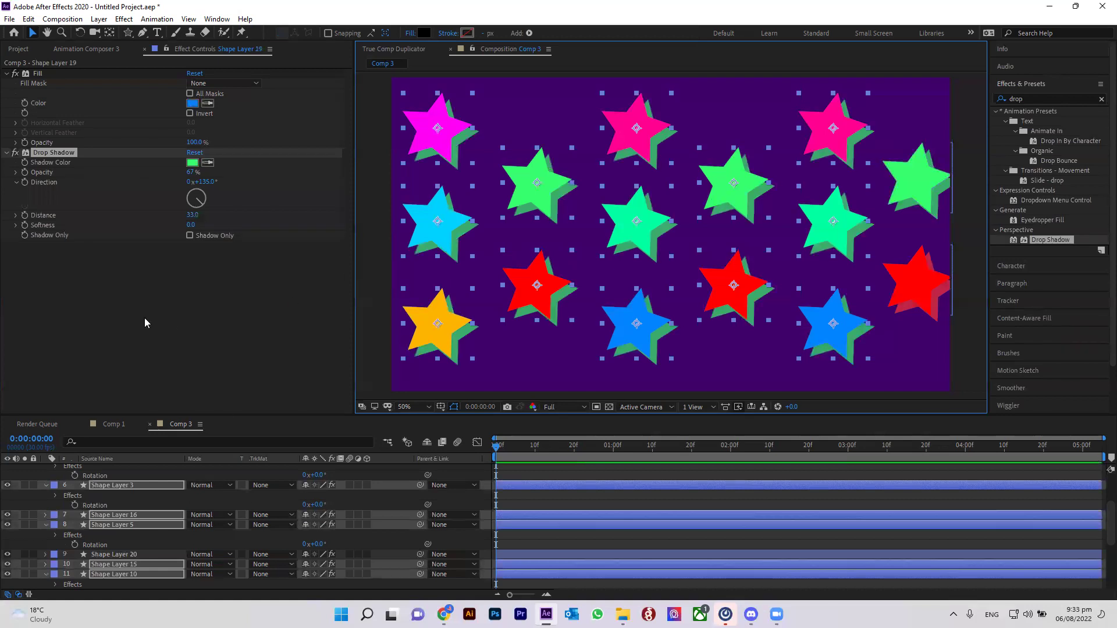
Step: Recolour the bottom-right blue star's shadow by sampling the star's blue
{"action": "left_click", "coordinate": [167, 307]}
{"action": "left_click", "coordinate": [855, 324]}
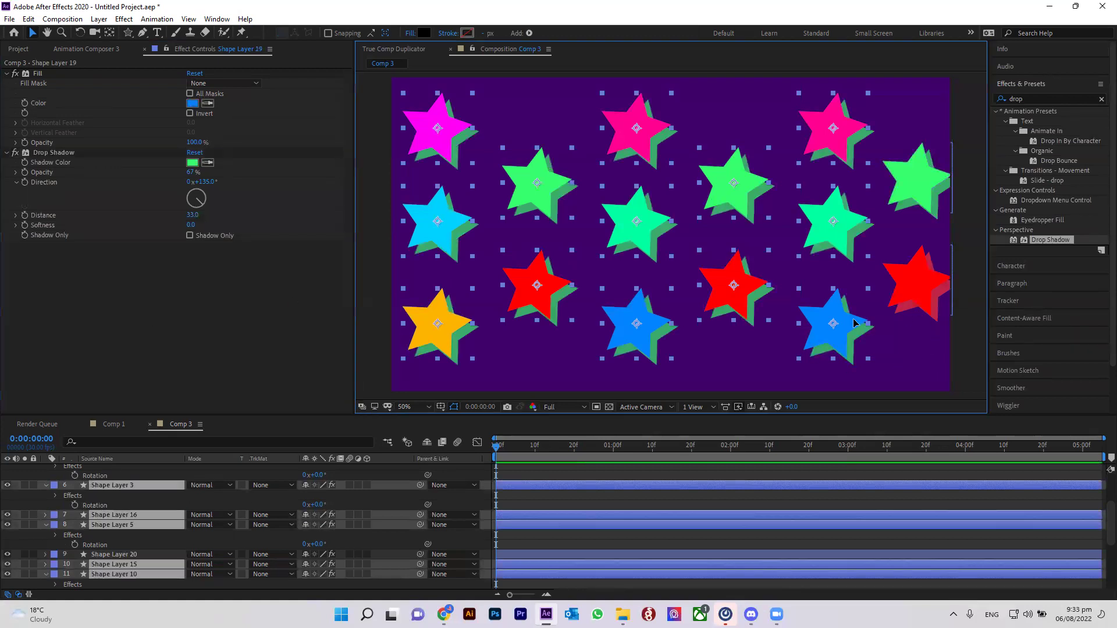
{"action": "left_click", "coordinate": [183, 303]}
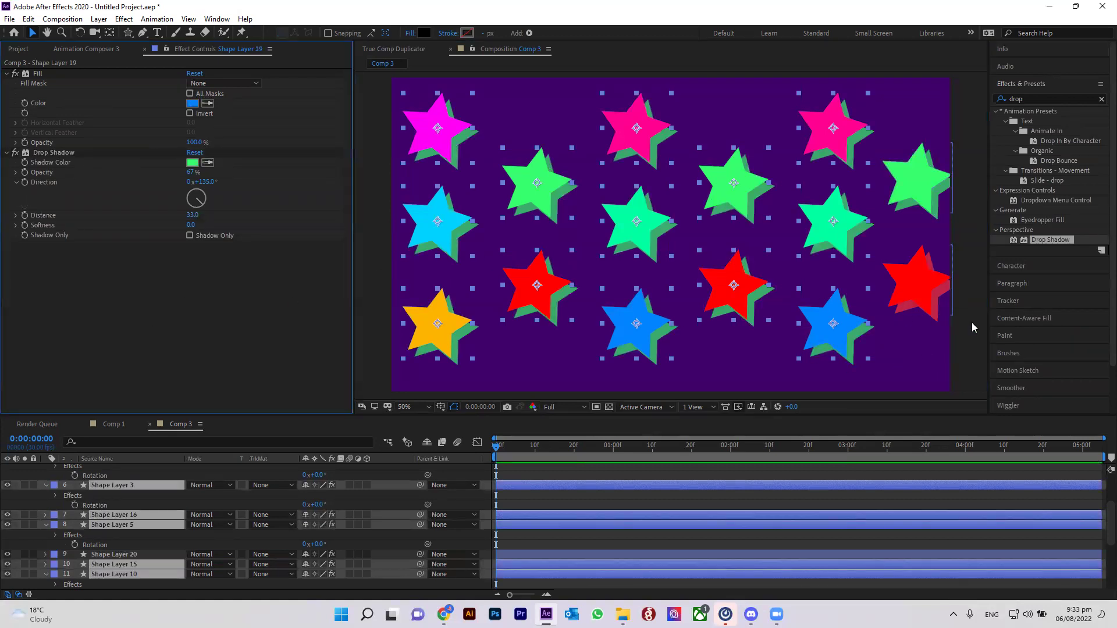
{"action": "left_click", "coordinate": [824, 329]}
{"action": "left_click", "coordinate": [209, 164]}
{"action": "left_click", "coordinate": [847, 327]}
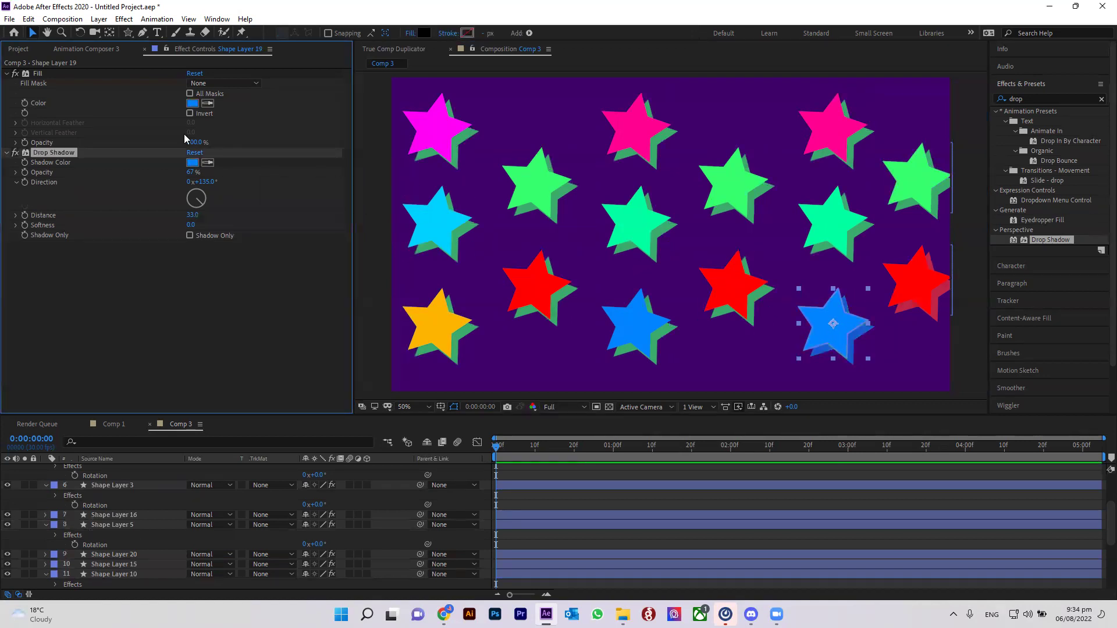
Step: Match the top-right pink star's shadow colour to its pink fill
{"action": "left_click", "coordinate": [835, 219]}
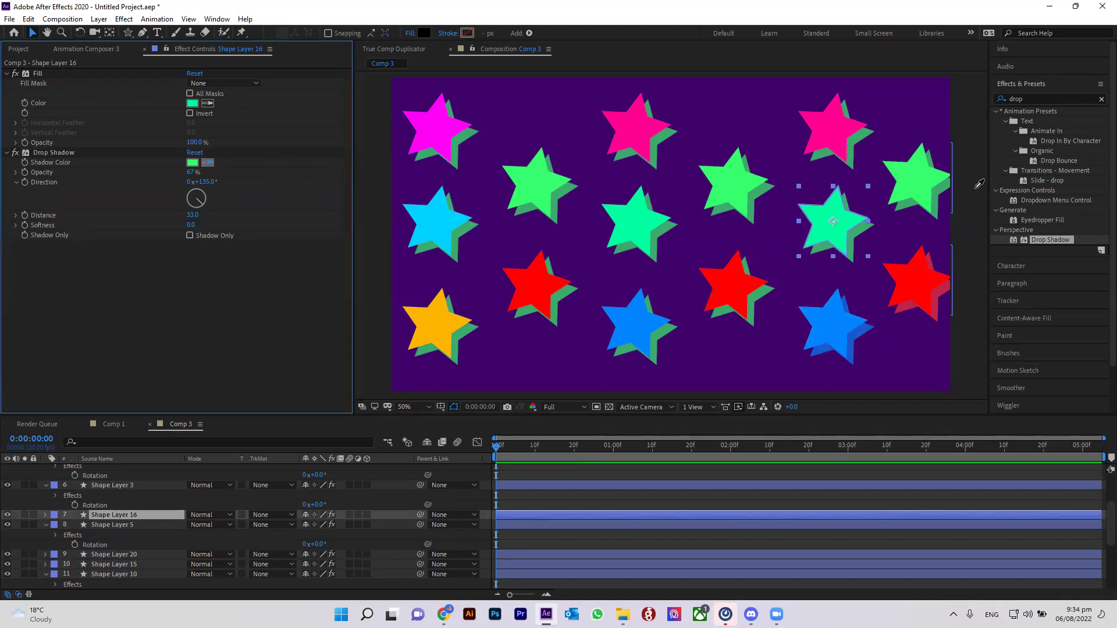
{"action": "left_click", "coordinate": [842, 213]}
{"action": "left_click", "coordinate": [834, 123]}
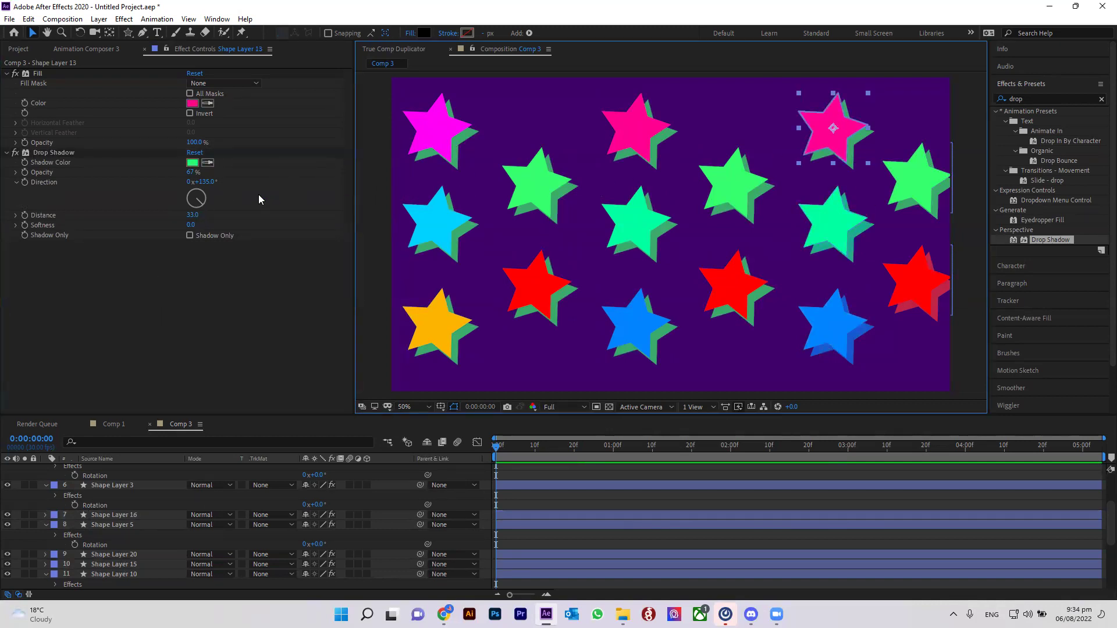
{"action": "left_click", "coordinate": [207, 162]}
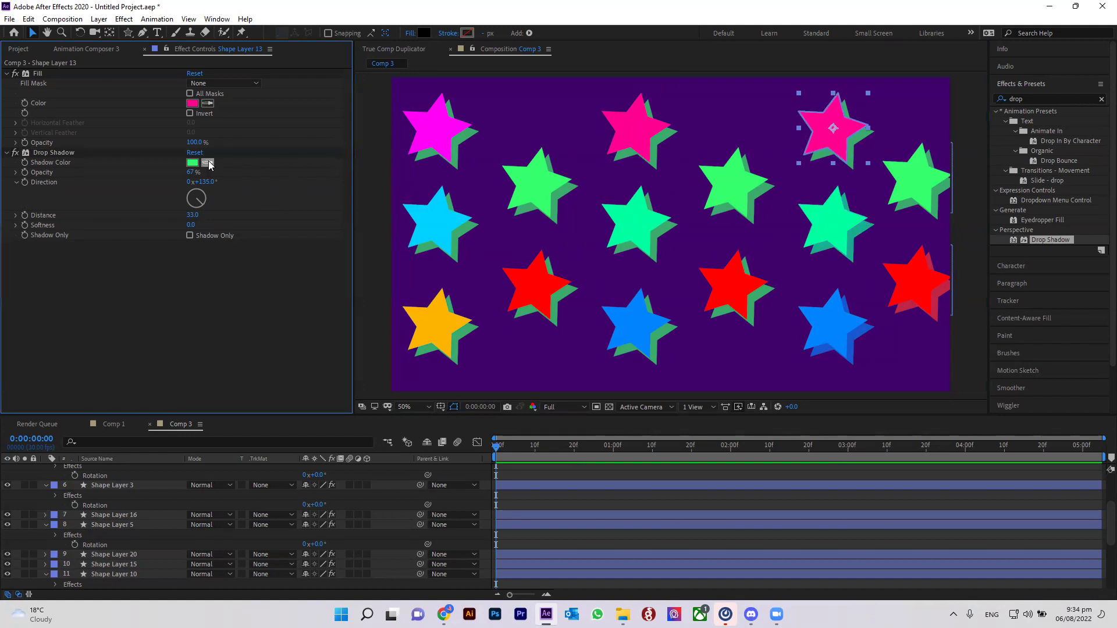
{"action": "left_click", "coordinate": [829, 117]}
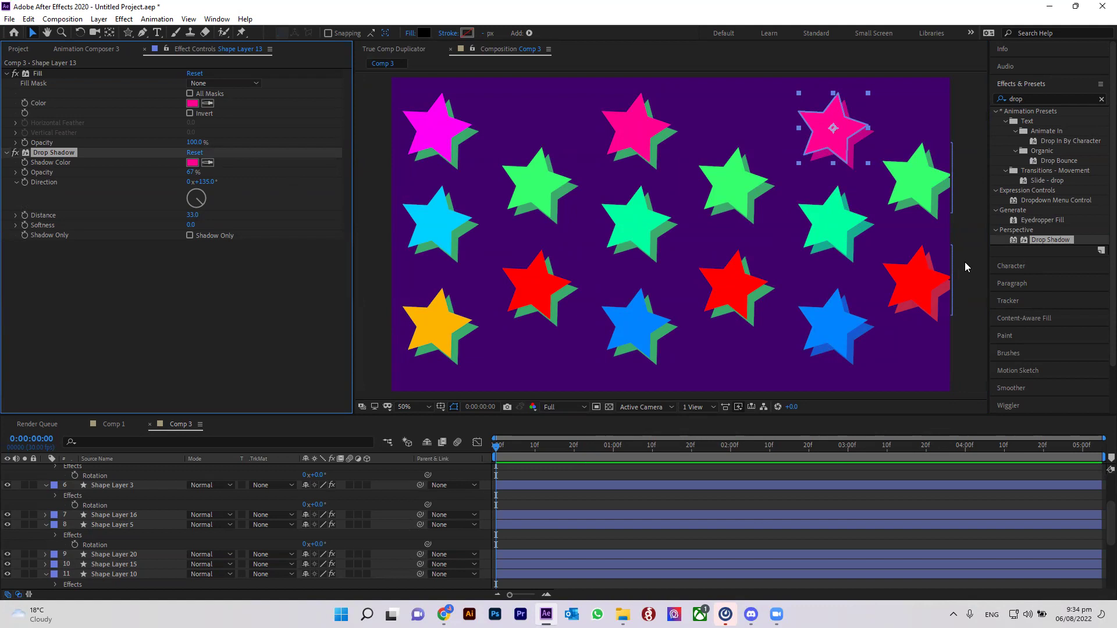
Step: Give the middle-row red star a red shadow sampled from its fill colour
{"action": "left_click", "coordinate": [742, 184]}
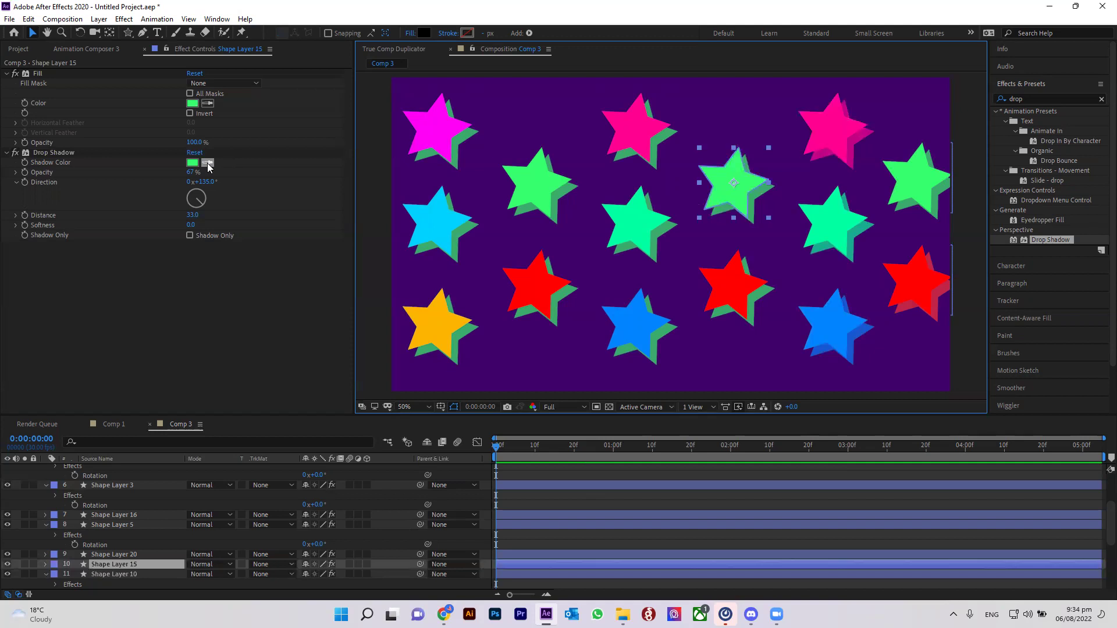
{"action": "left_click", "coordinate": [728, 288]}
{"action": "left_click", "coordinate": [207, 163]}
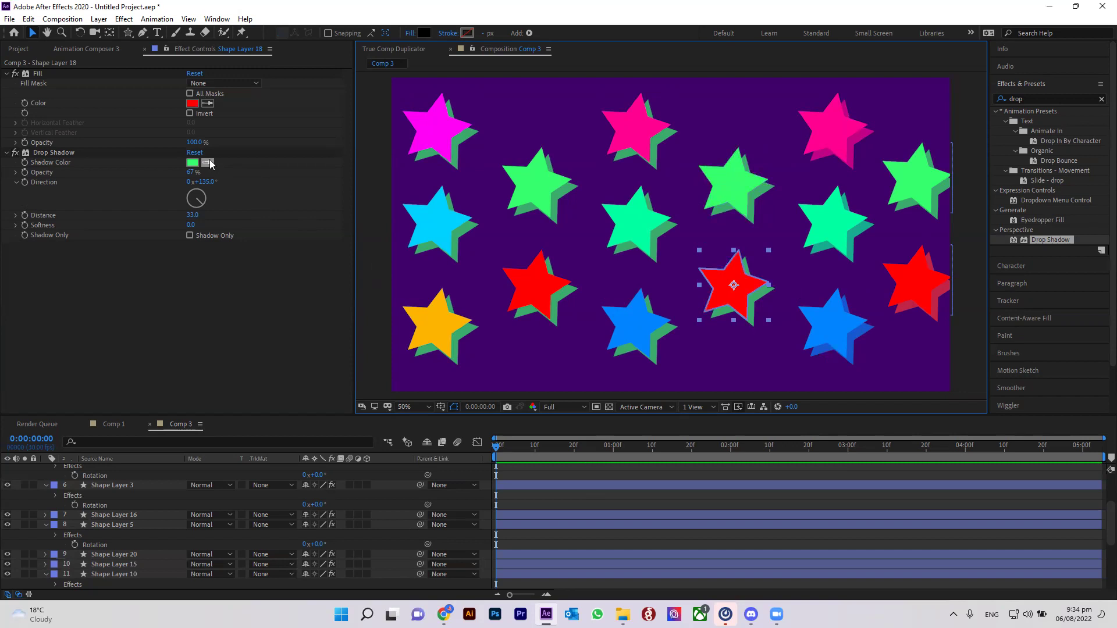
{"action": "left_click", "coordinate": [193, 103]}
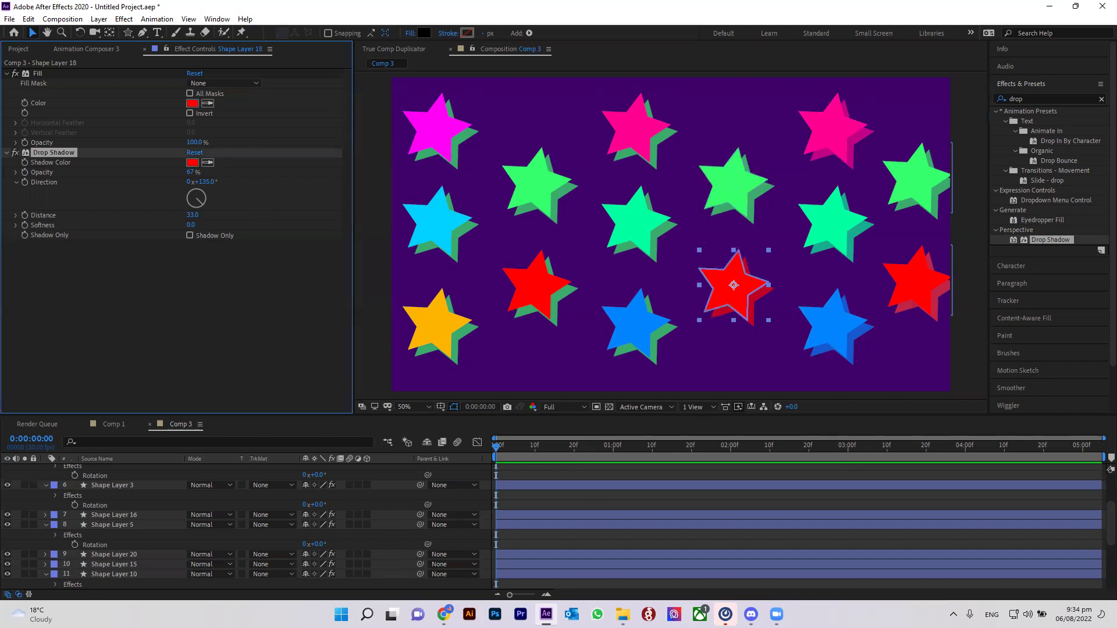
Step: Give the top-centre pink star a pink shadow and the bottom-centre blue star a blue one
{"action": "left_click", "coordinate": [615, 143]}
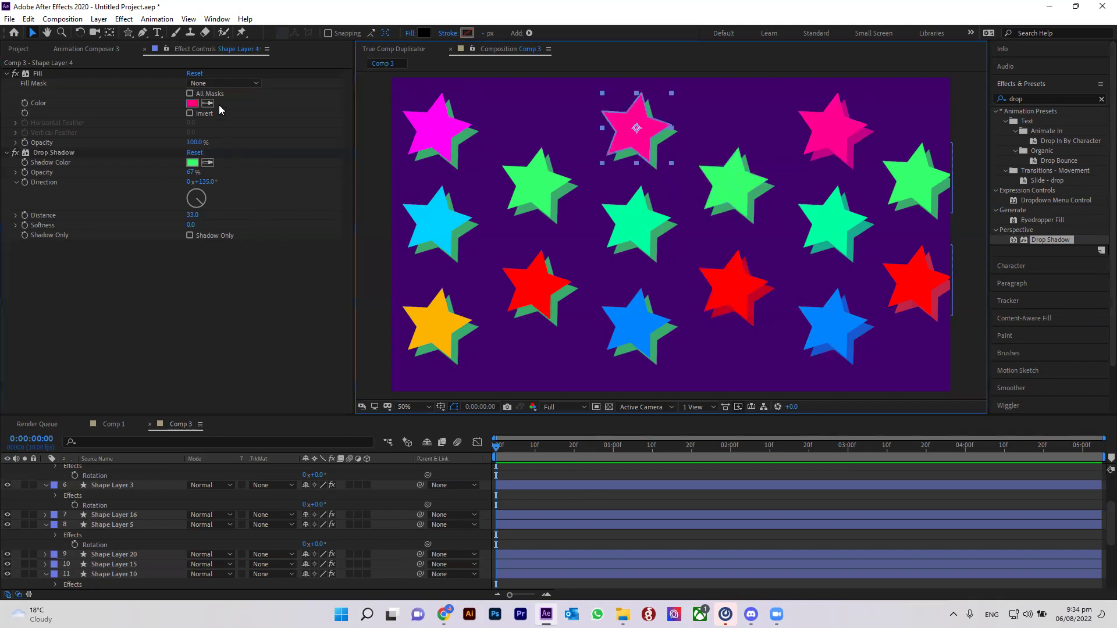
{"action": "left_click", "coordinate": [208, 162]}
{"action": "left_click", "coordinate": [629, 125]}
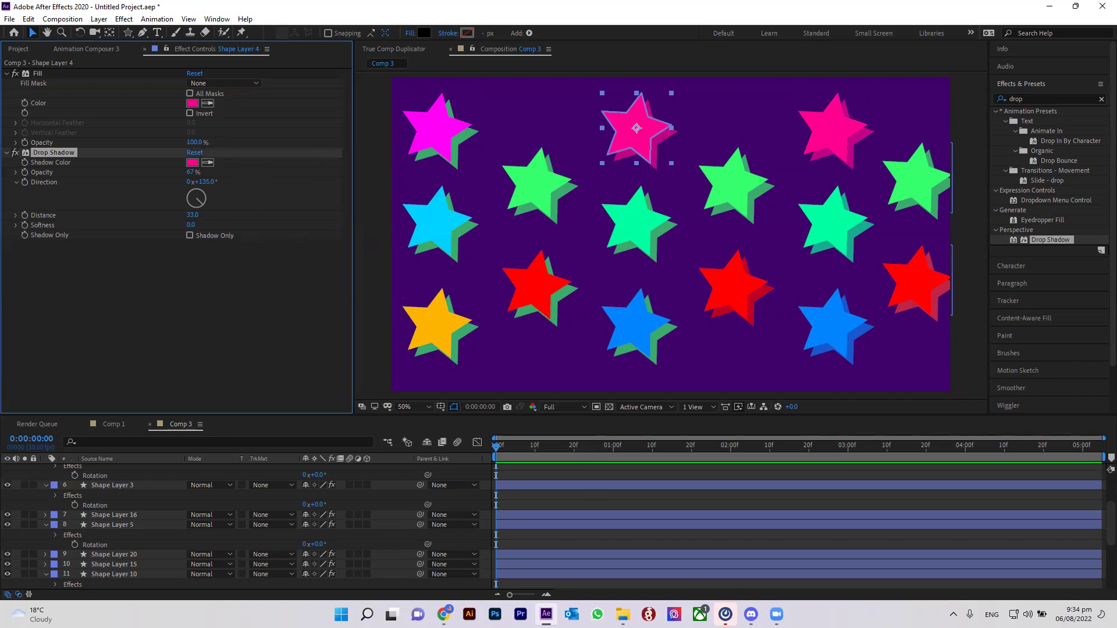
{"action": "left_click", "coordinate": [635, 327]}
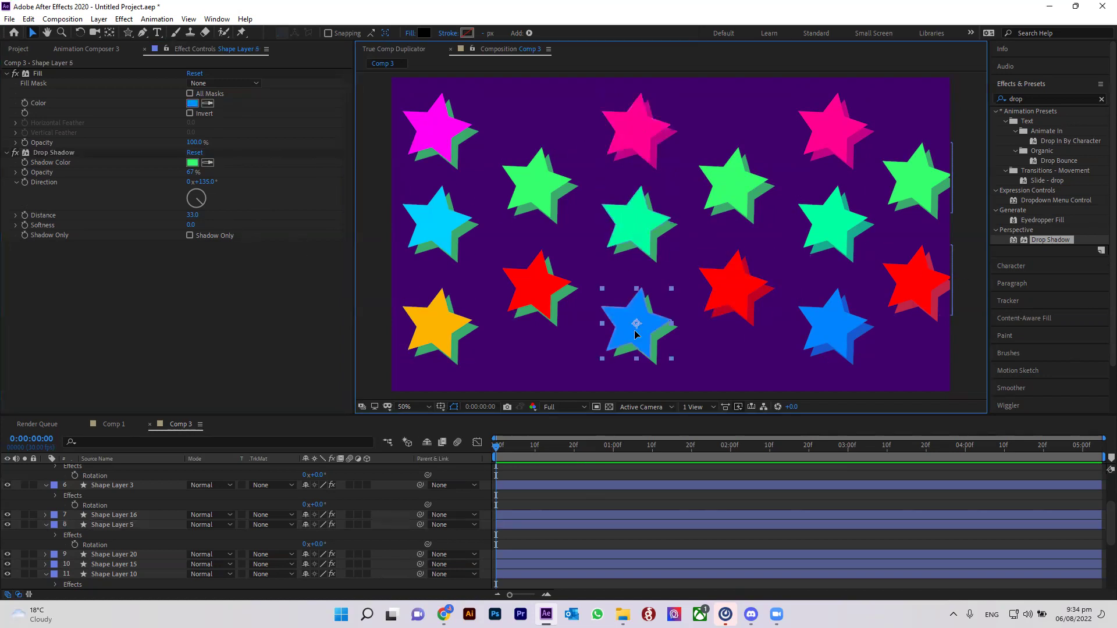
{"action": "left_click", "coordinate": [207, 164]}
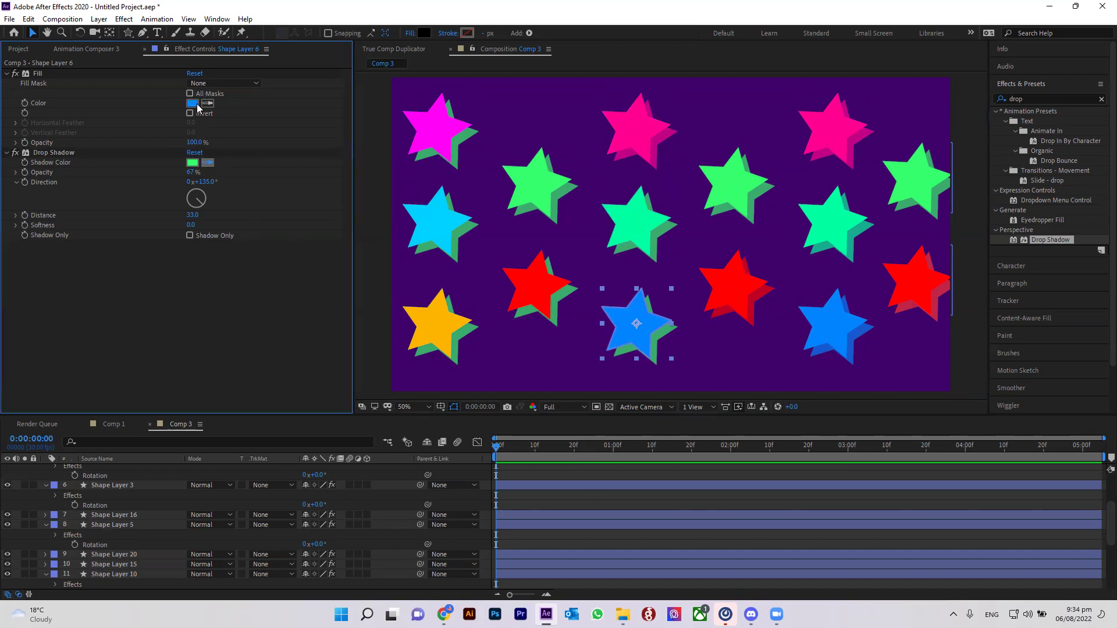
{"action": "left_click", "coordinate": [192, 104]}
Step: Give the left middle-row red star a red shadow and the top-left magenta star a magenta one
{"action": "left_click", "coordinate": [549, 291]}
{"action": "left_click", "coordinate": [208, 162]}
{"action": "left_click", "coordinate": [192, 103]}
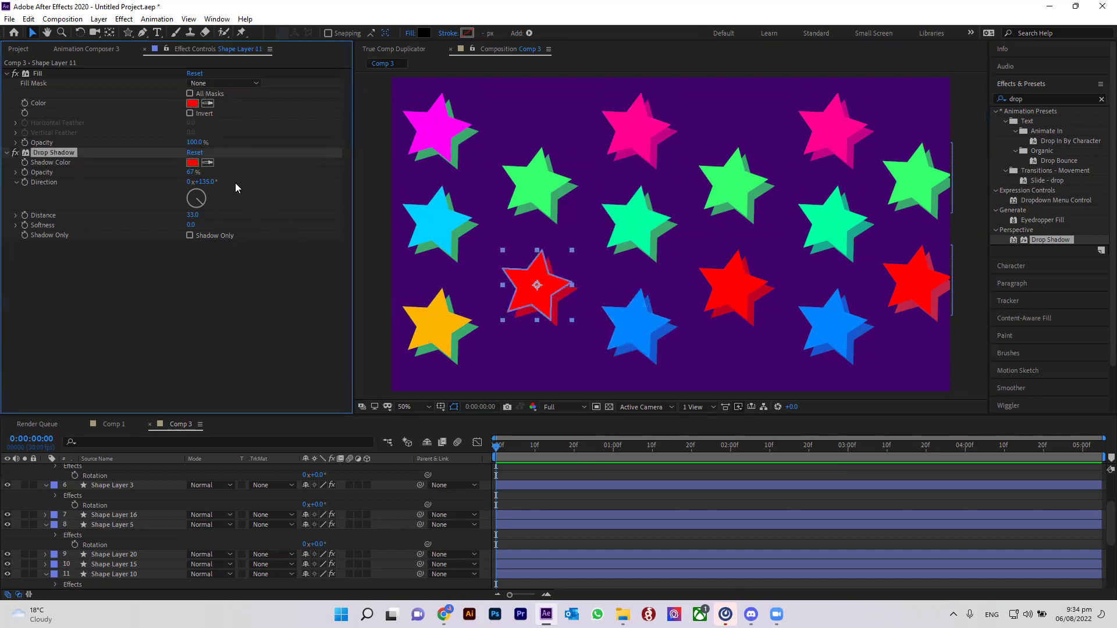
{"action": "left_click", "coordinate": [438, 125]}
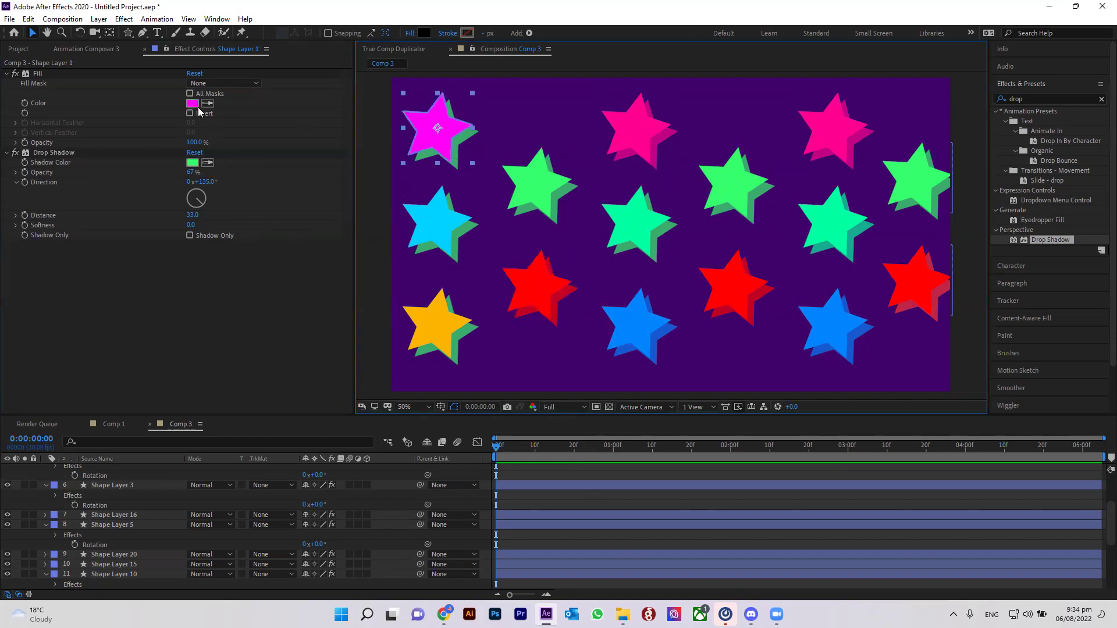
{"action": "left_click", "coordinate": [208, 163]}
{"action": "left_click", "coordinate": [192, 104]}
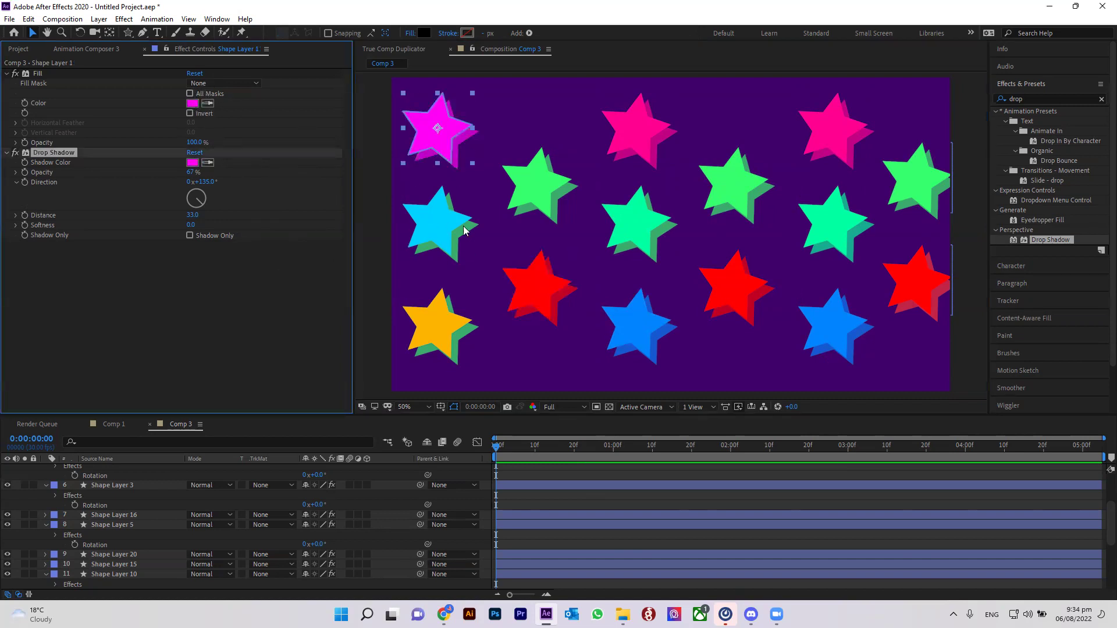
Step: Give the left cyan star a cyan shadow and the bottom-left orange star an orange one
{"action": "left_click", "coordinate": [423, 230]}
{"action": "left_click", "coordinate": [207, 163]}
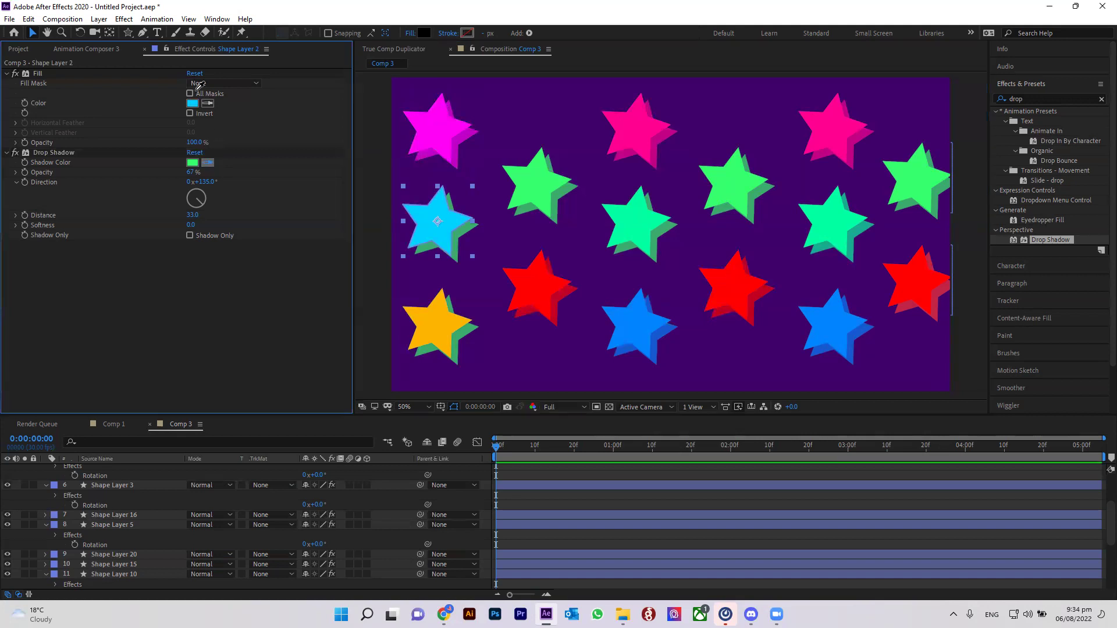
{"action": "left_click", "coordinate": [197, 104]}
{"action": "left_click", "coordinate": [439, 323]}
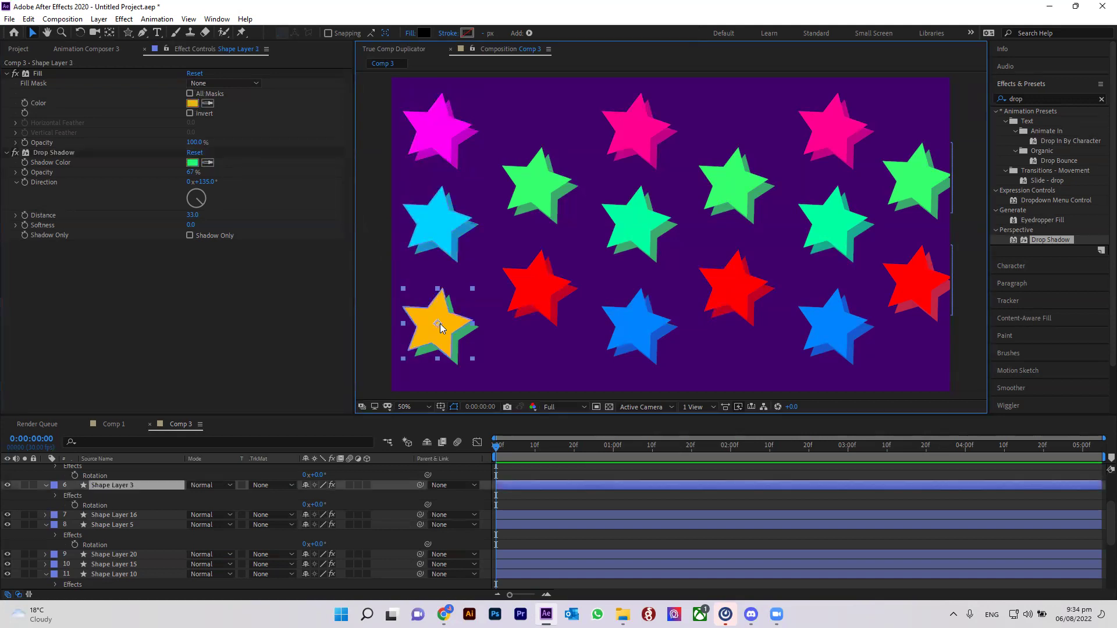
{"action": "left_click", "coordinate": [208, 163]}
{"action": "left_click", "coordinate": [193, 103]}
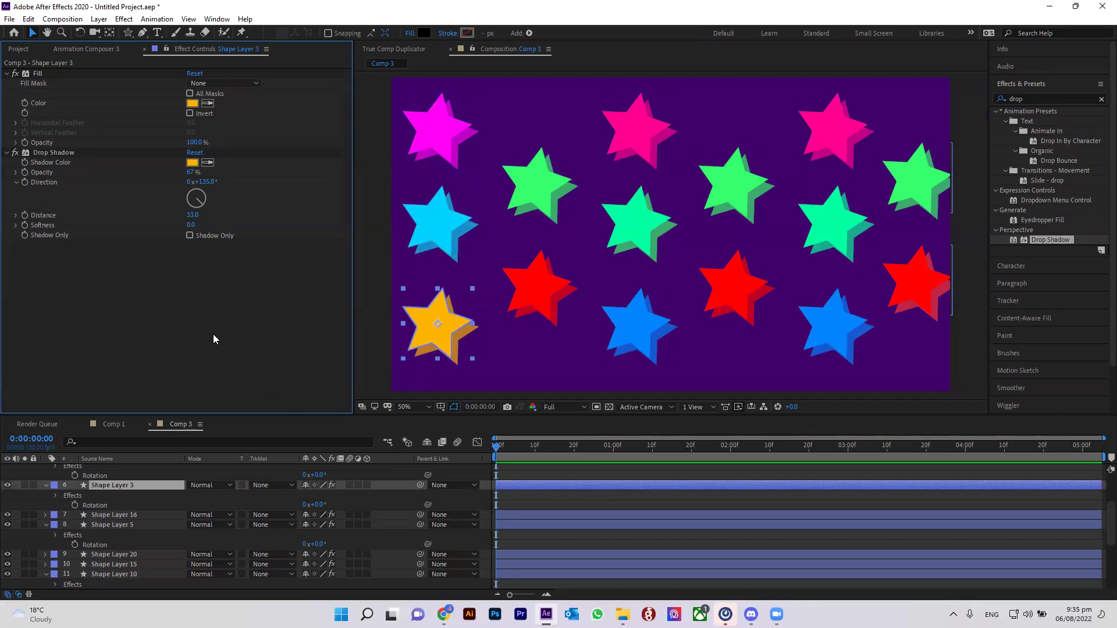
Step: Start saving under a new name and browse to the Software (D:) drive
{"action": "key", "text": "ctrl+s"}
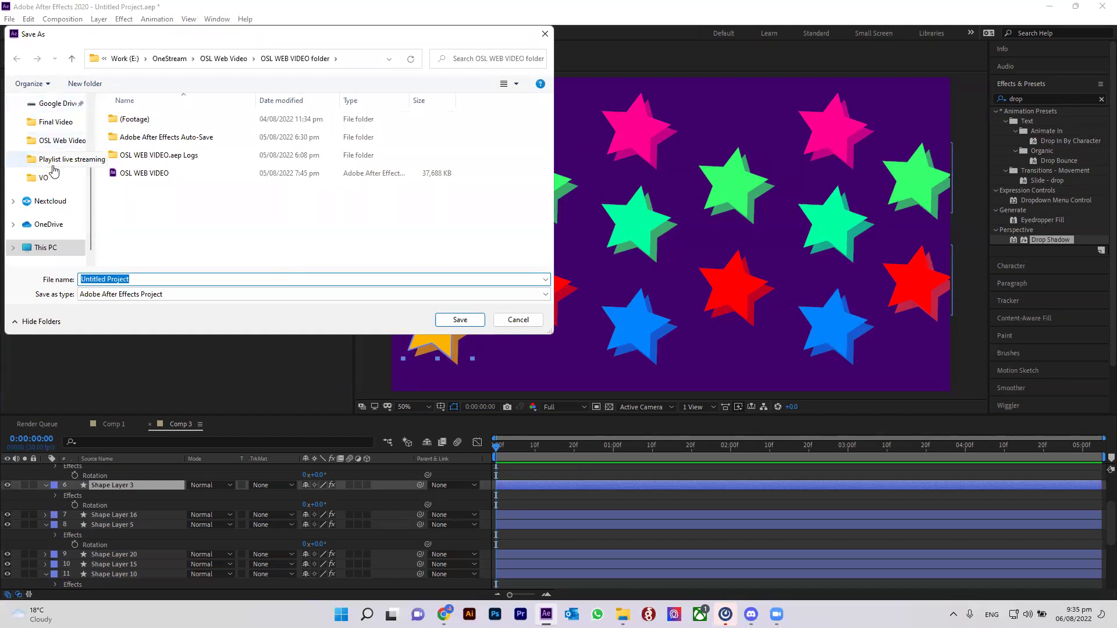
{"action": "scroll", "coordinate": [50, 202], "scroll_direction": "up", "scroll_amount": 3}
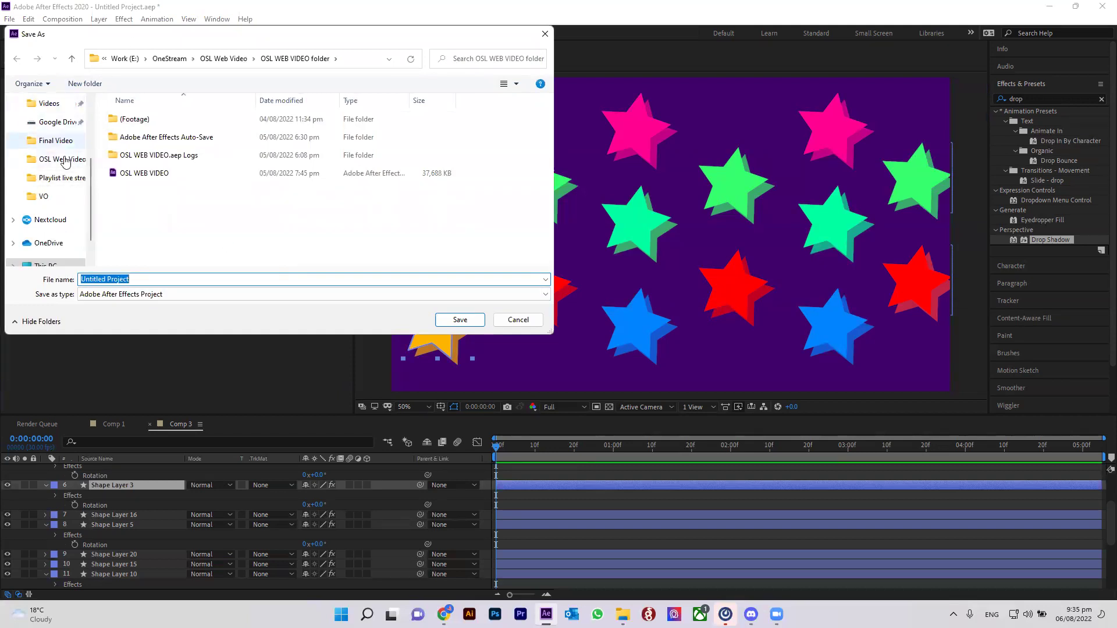
{"action": "left_click", "coordinate": [123, 59]}
{"action": "left_click", "coordinate": [121, 58]}
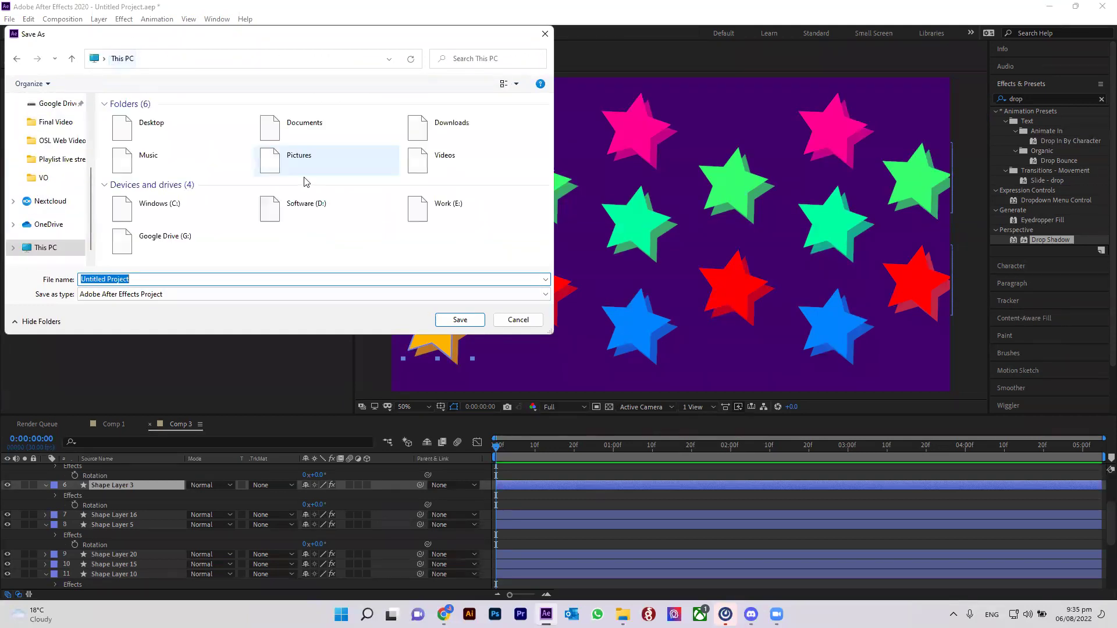
{"action": "double_click", "coordinate": [322, 211]}
{"action": "scroll", "coordinate": [170, 200], "scroll_direction": "down", "scroll_amount": 1}
{"action": "scroll", "coordinate": [170, 201], "scroll_direction": "up", "scroll_amount": 1}
{"action": "scroll", "coordinate": [140, 211], "scroll_direction": "down", "scroll_amount": 2}
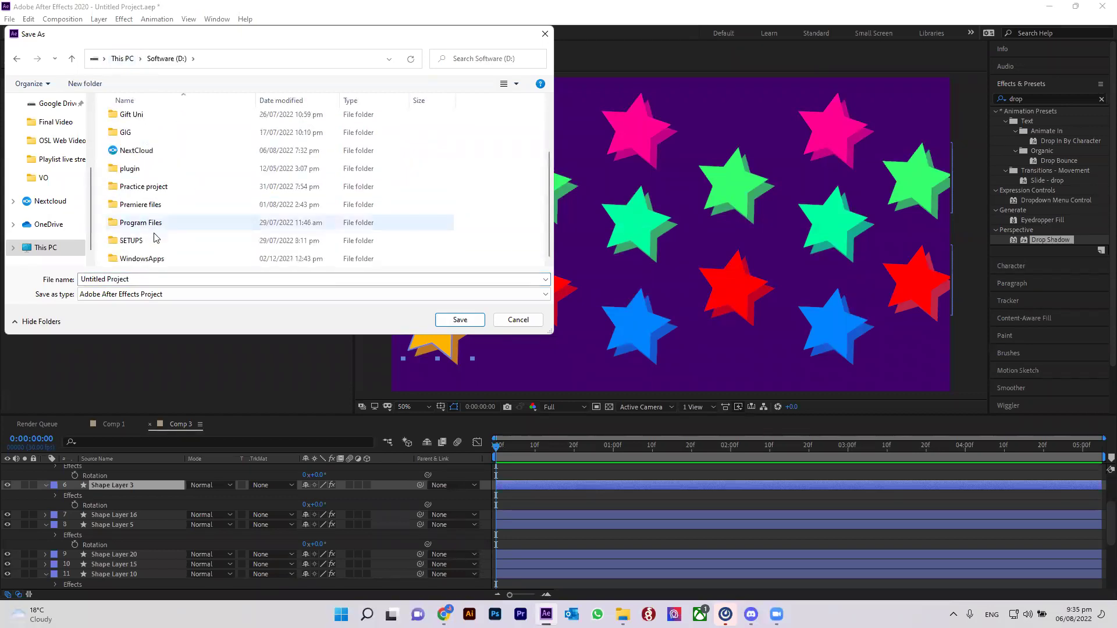
Step: Save the project as Gradient.aep in the Practice project folder
{"action": "double_click", "coordinate": [145, 191]}
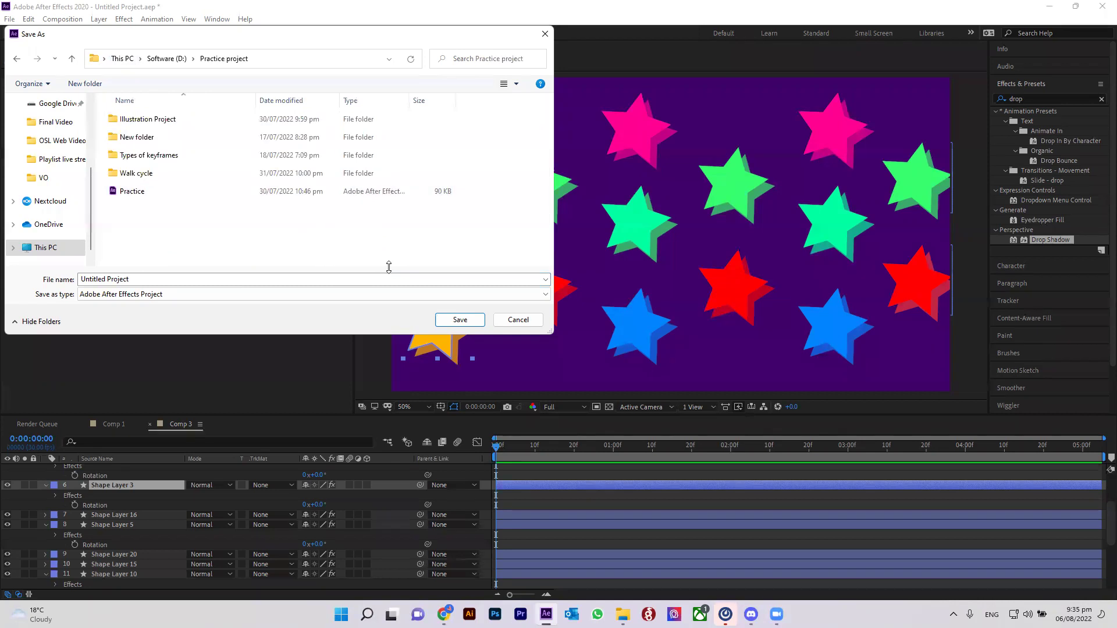
{"action": "triple_click", "coordinate": [256, 278]}
{"action": "type", "text": "Gradient"}
{"action": "key", "text": "Return"}
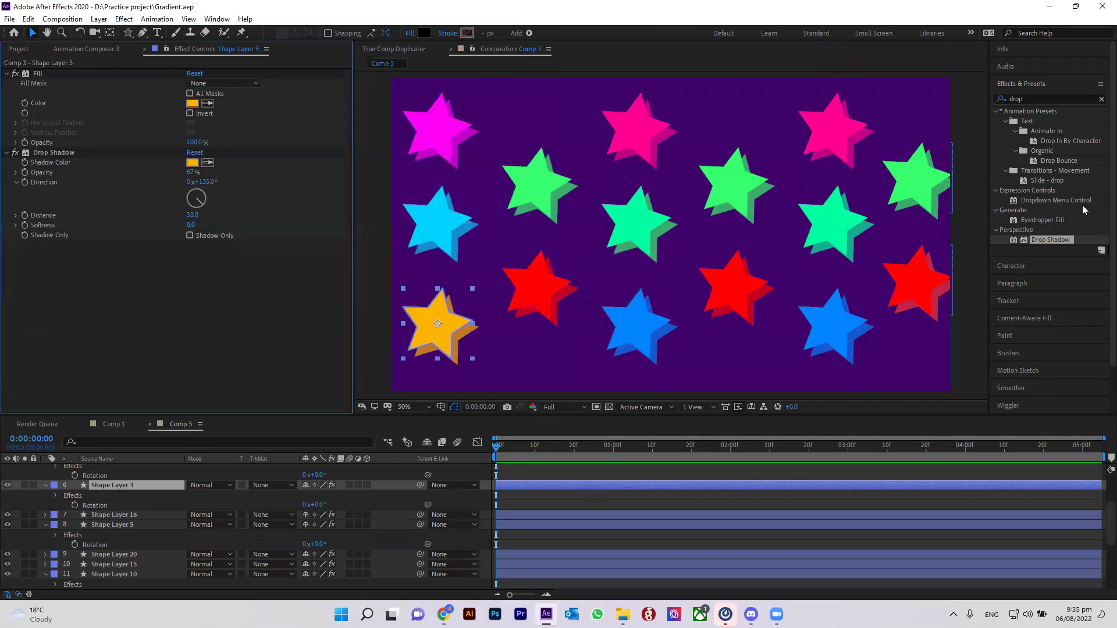
{"action": "left_click", "coordinate": [975, 333]}
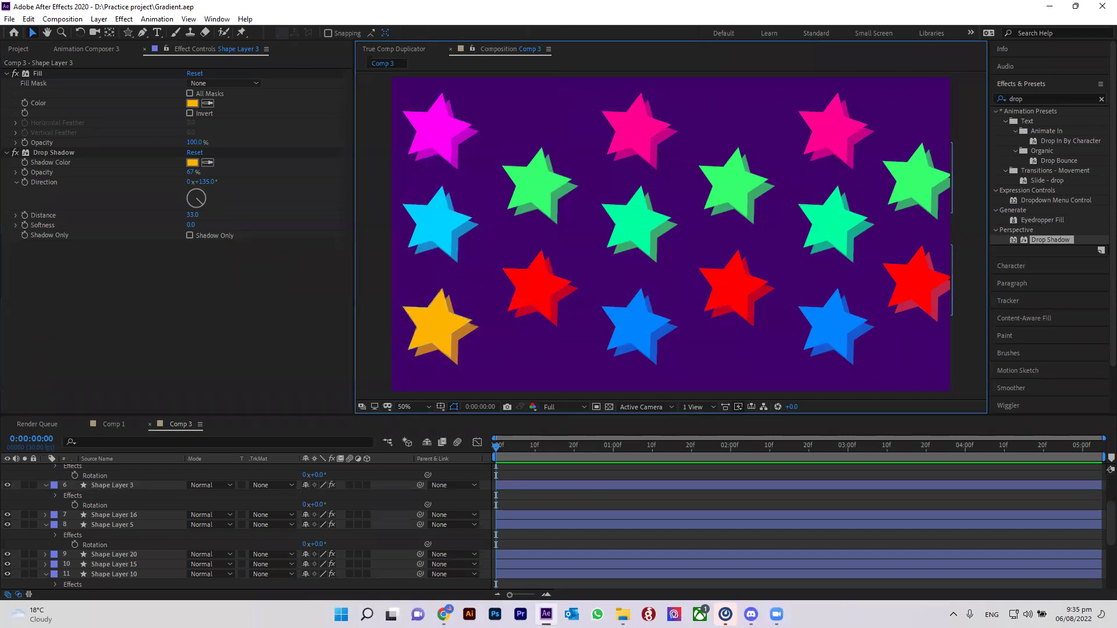